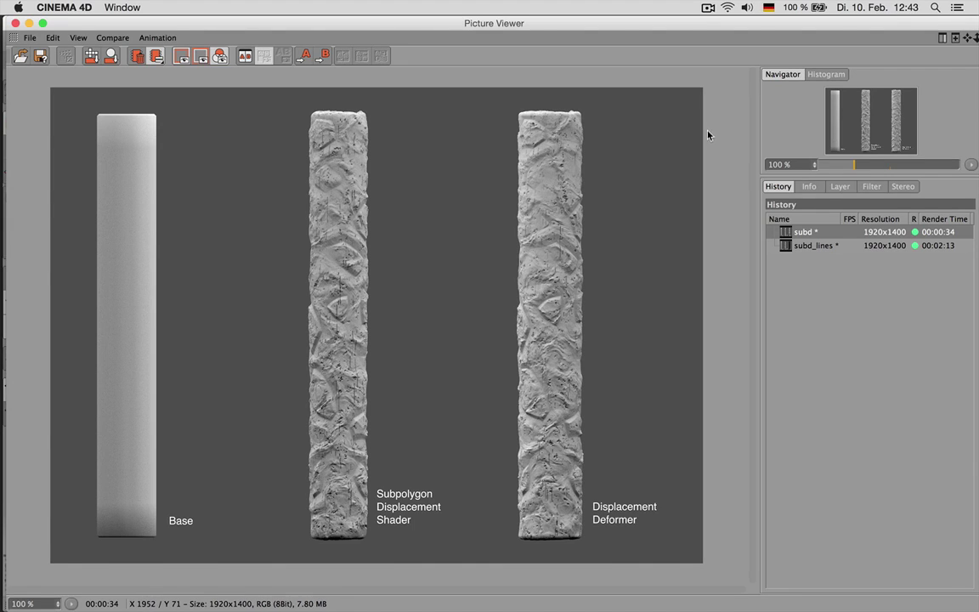
- Compare the plain subd render with the subd_lines wireframe render in the Picture Viewer
left_click(816, 246)
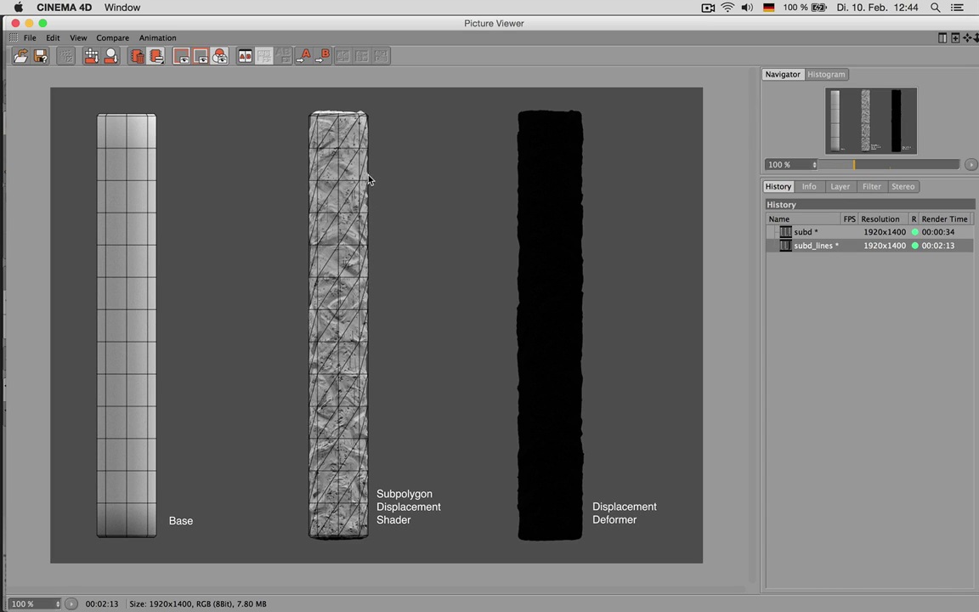
left_click(813, 232)
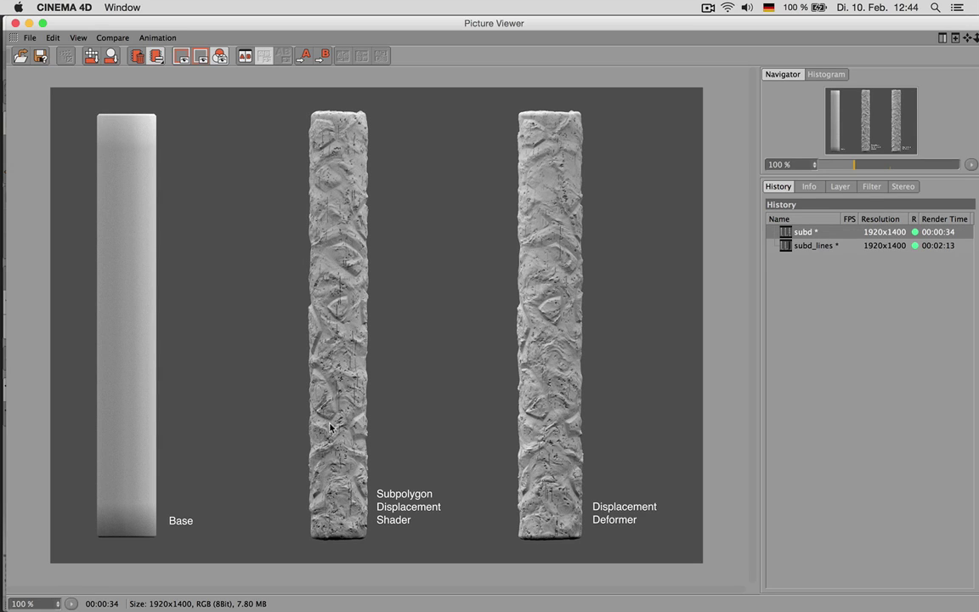
left_click(813, 246)
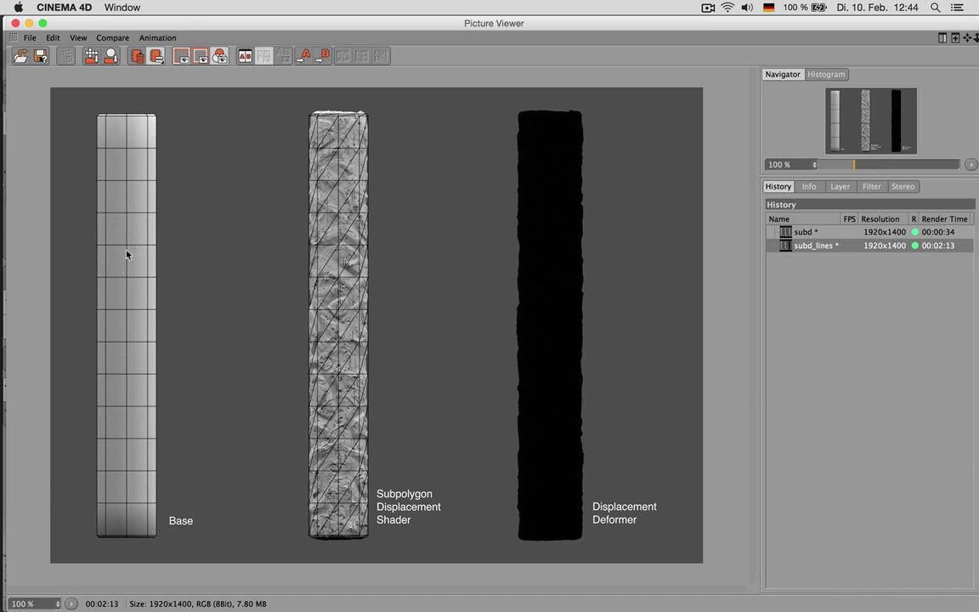
left_click(786, 232)
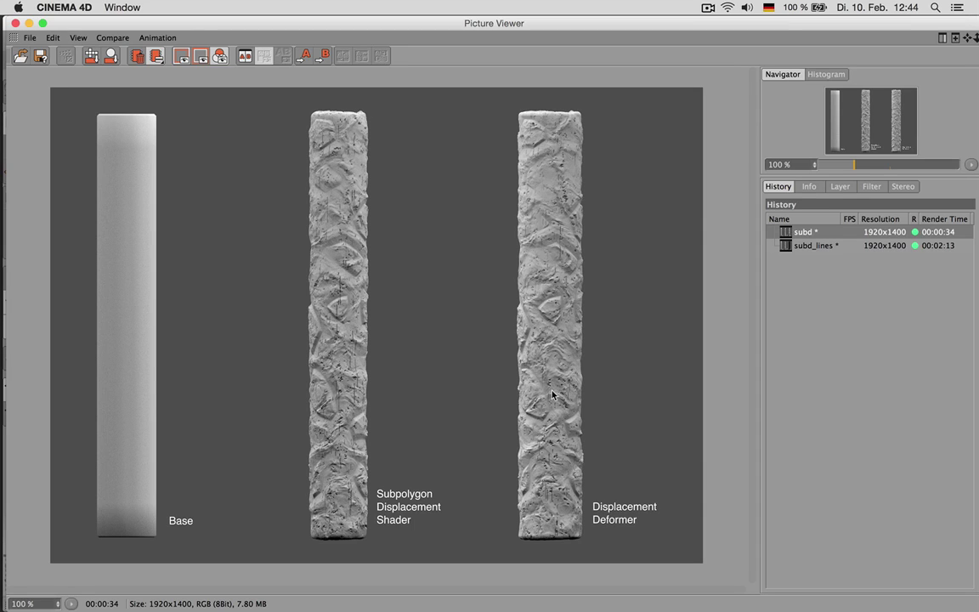
left_click(794, 245)
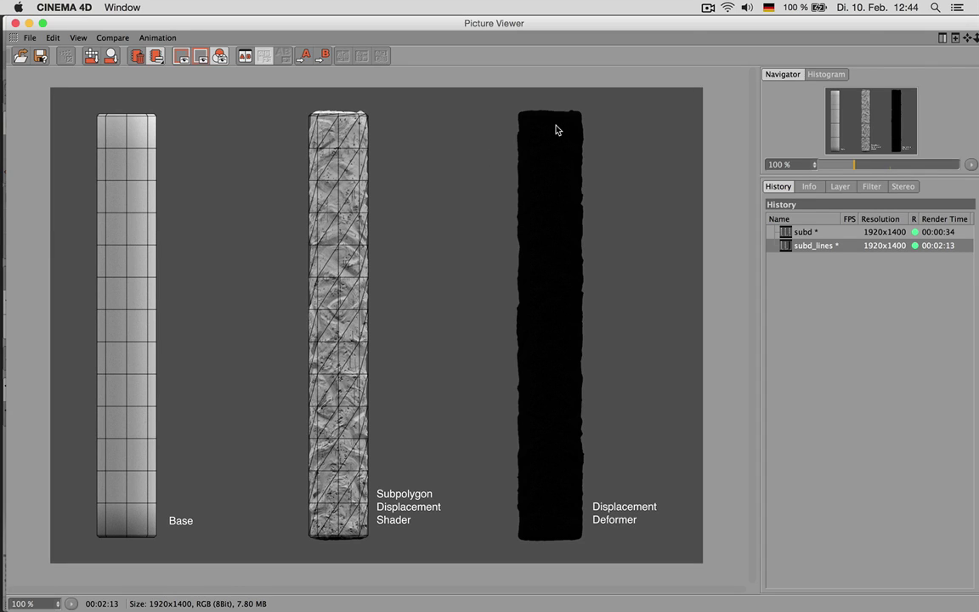
left_click(803, 232)
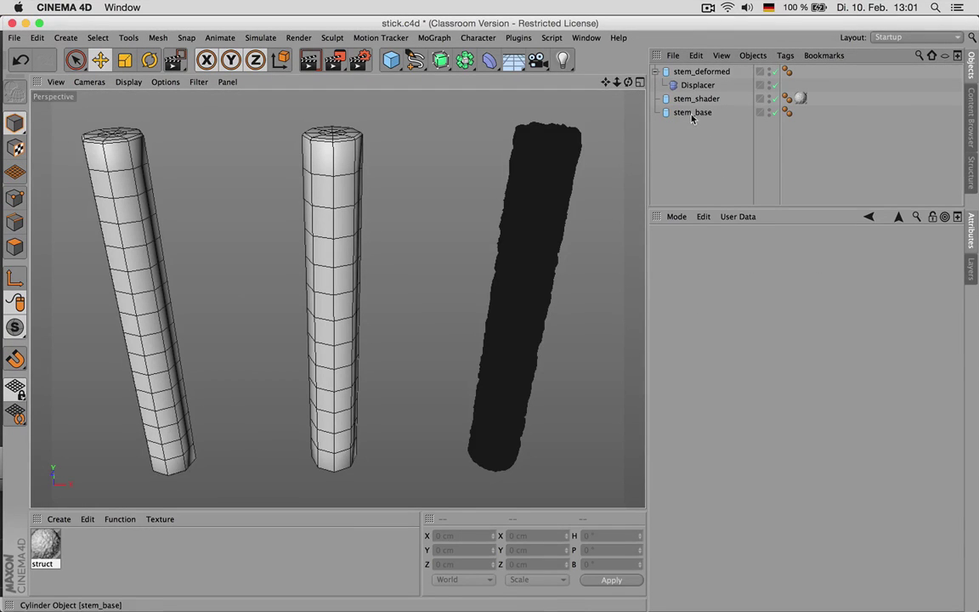
- Open stem_shader's struct material Displacement settings: Strength 100%, Height 2 cm, subdivision level 6
left_click(694, 112)
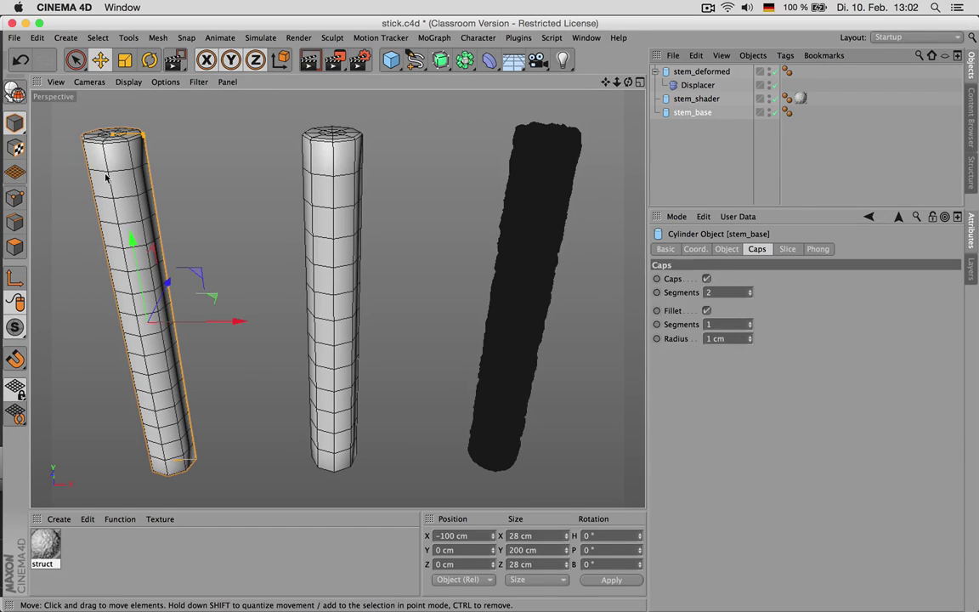
left_click(690, 101)
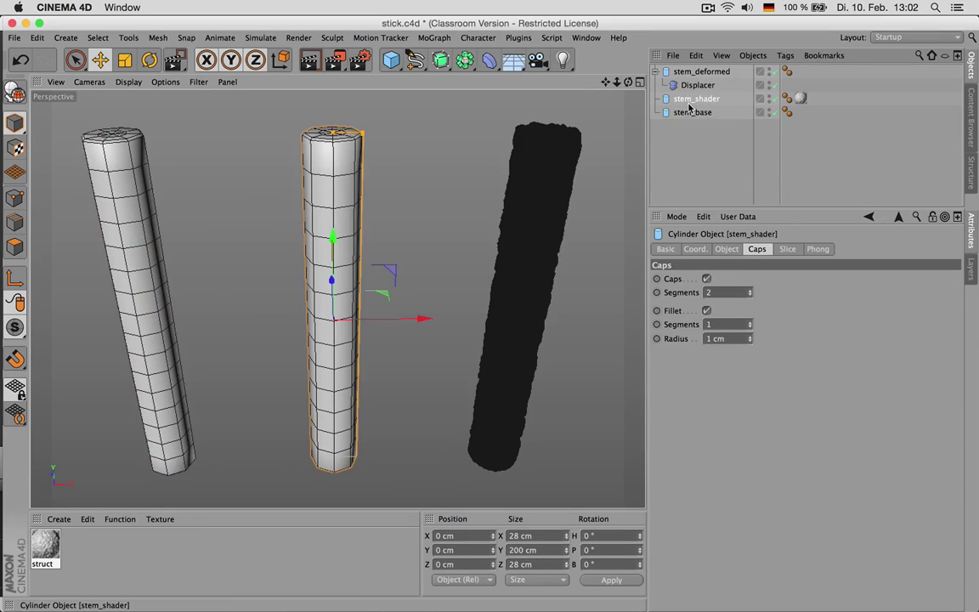
left_click(800, 100)
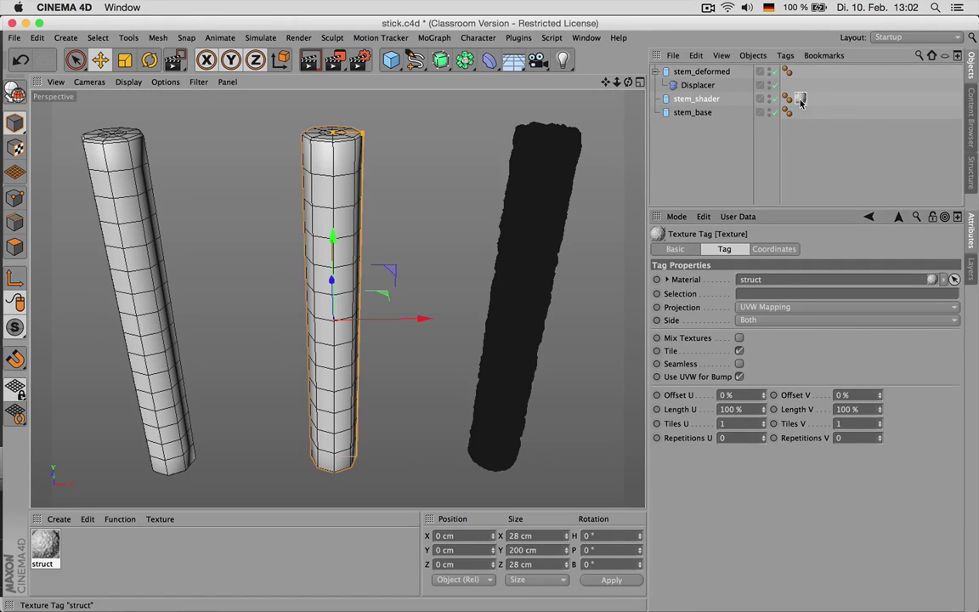
double_click(800, 100)
left_click(677, 249)
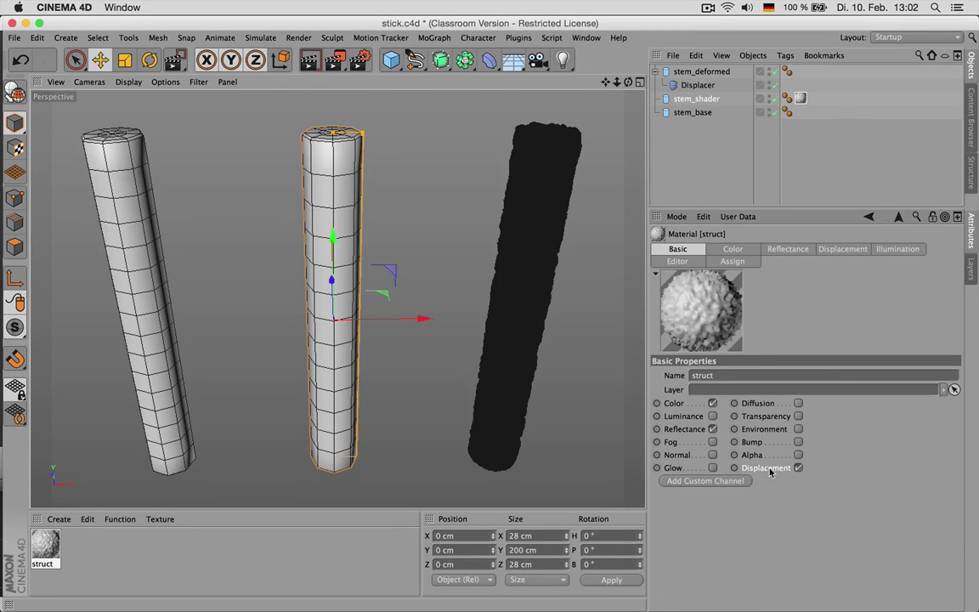
left_click(839, 249)
left_click_drag(821, 205, 742, 160)
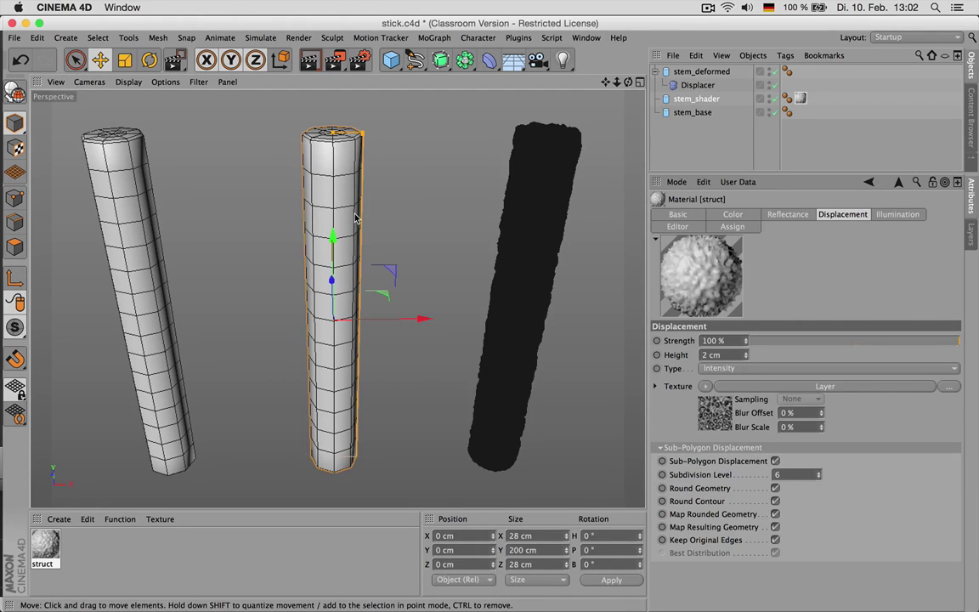
- Switch the viewport to plain Gouraud Shading without wireframe lines
left_click(540, 246)
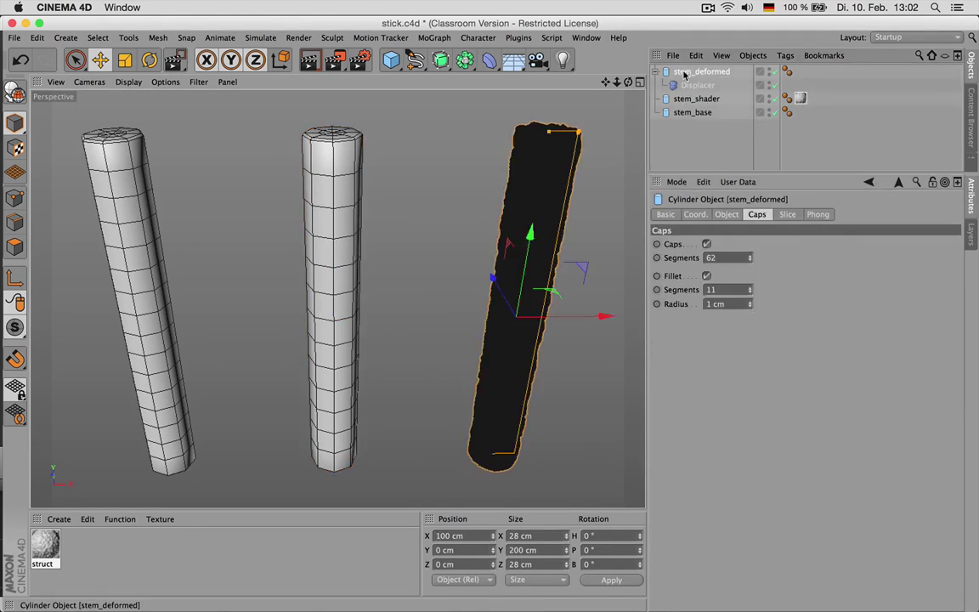
left_click(130, 81)
left_click(155, 103)
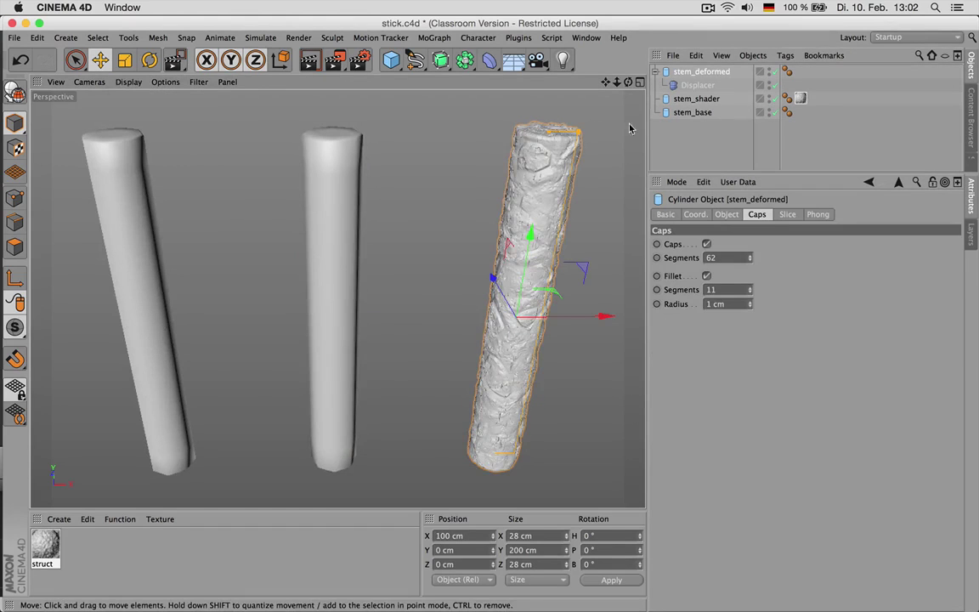
left_click(655, 136)
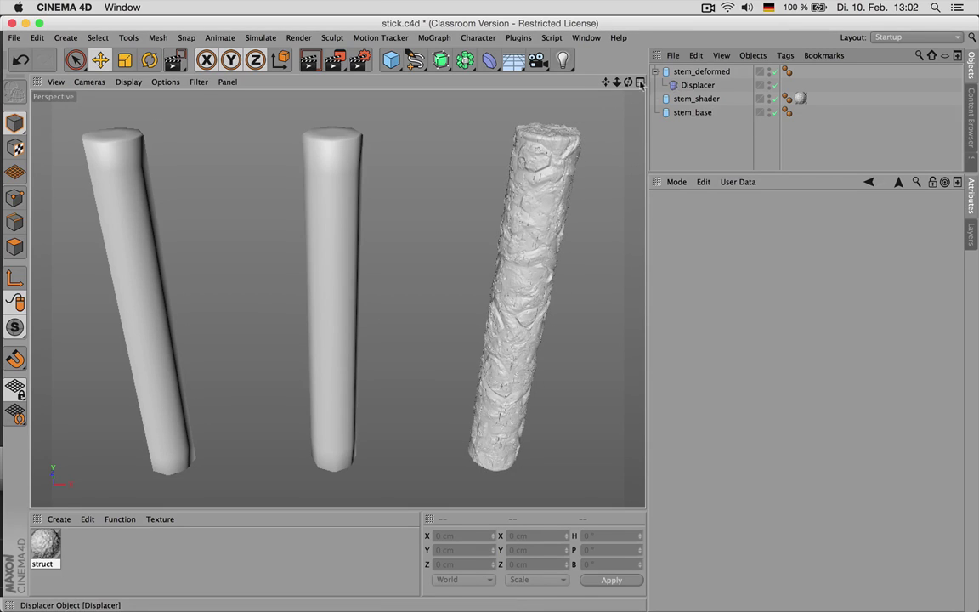
- Inspect the Displacer deformer and render the stick scene in the active view
left_click_drag(611, 81, 416, 186)
scroll(384, 213, "up", 2)
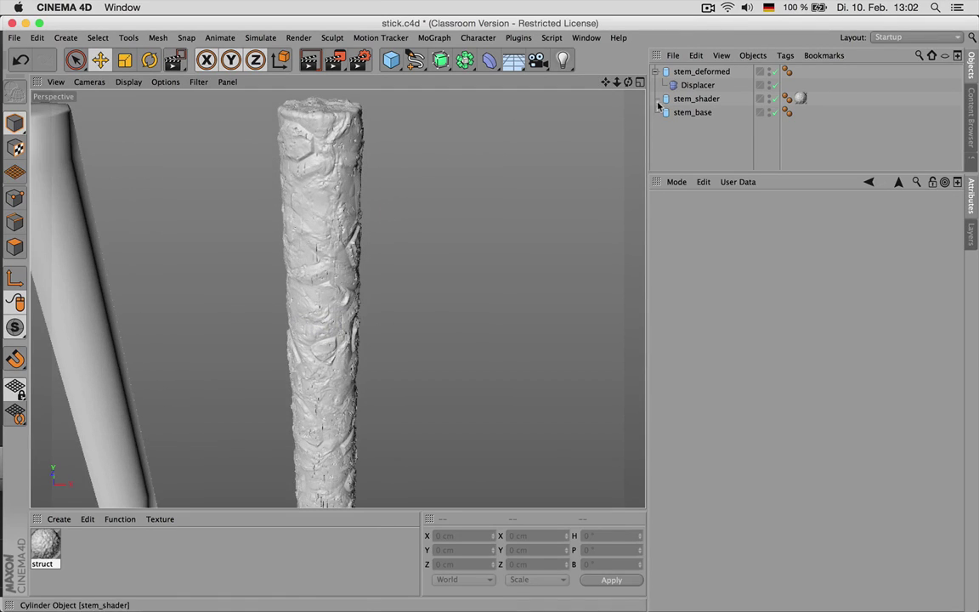
left_click(706, 85)
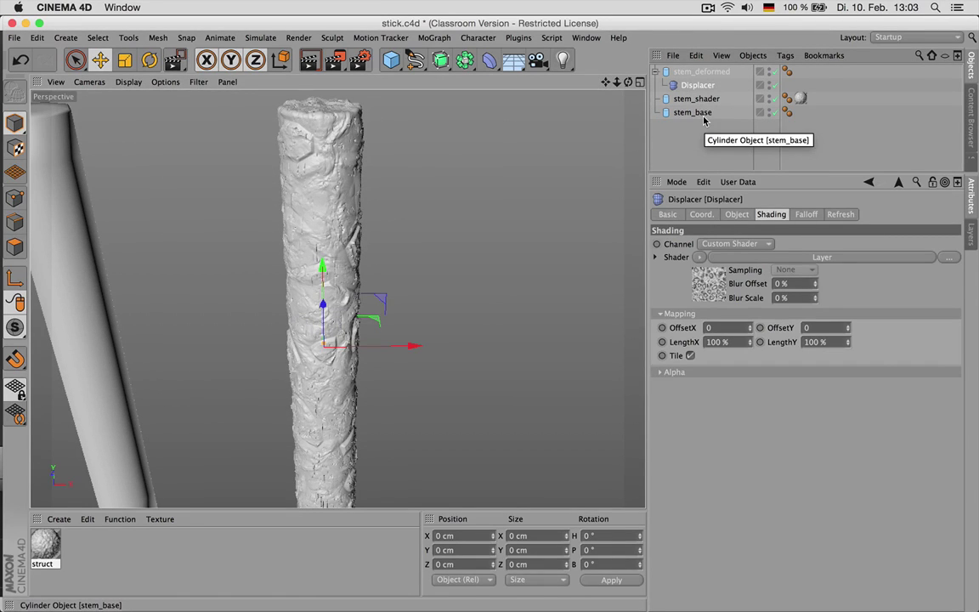
left_click_drag(374, 221, 338, 297, "alt")
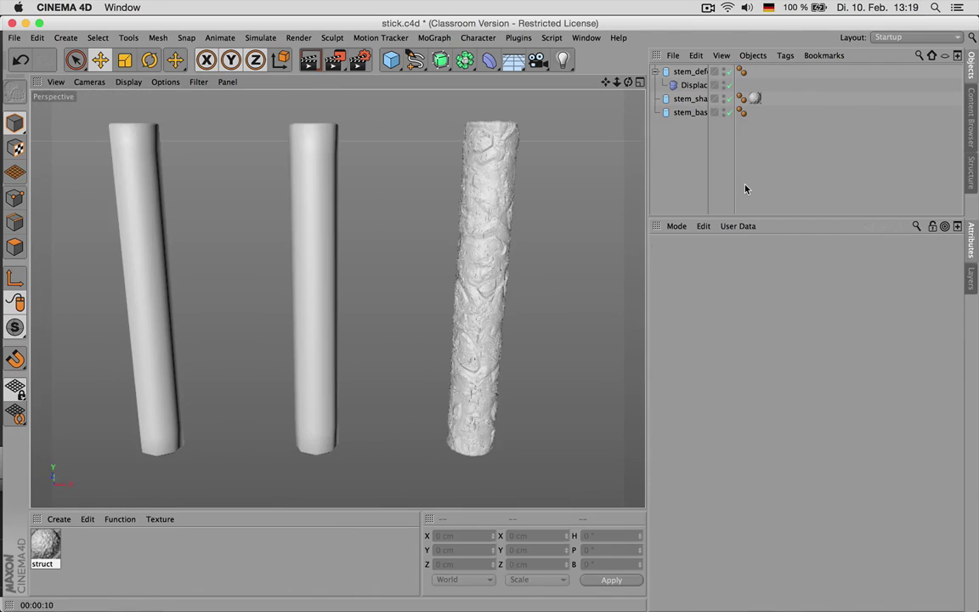
key("super+r")
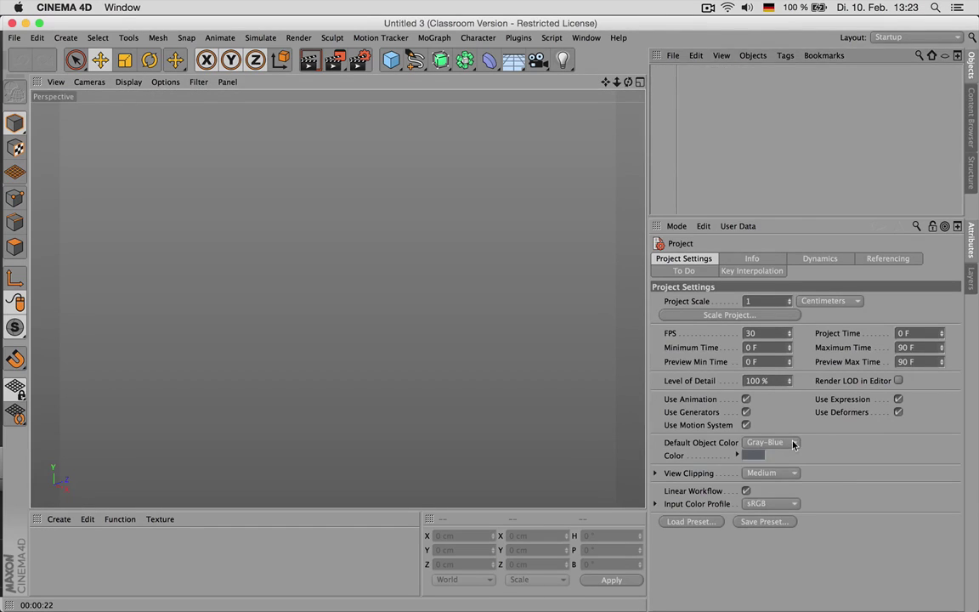
- Set default object colour to 80% Gray, add a Cube, and display Gouraud Shading (Lines)
left_click(793, 443)
left_click(769, 456)
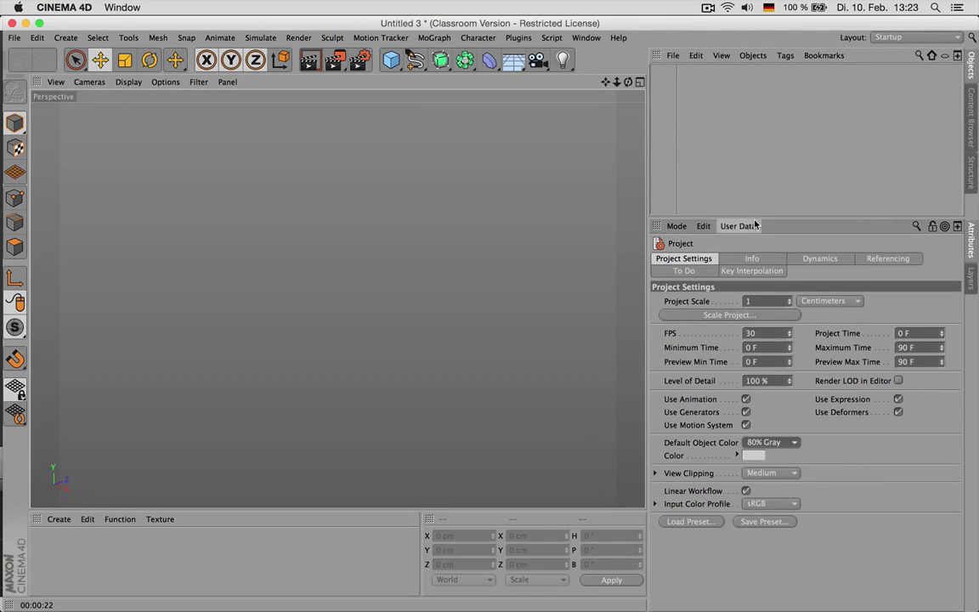
left_click_drag(759, 225, 759, 273)
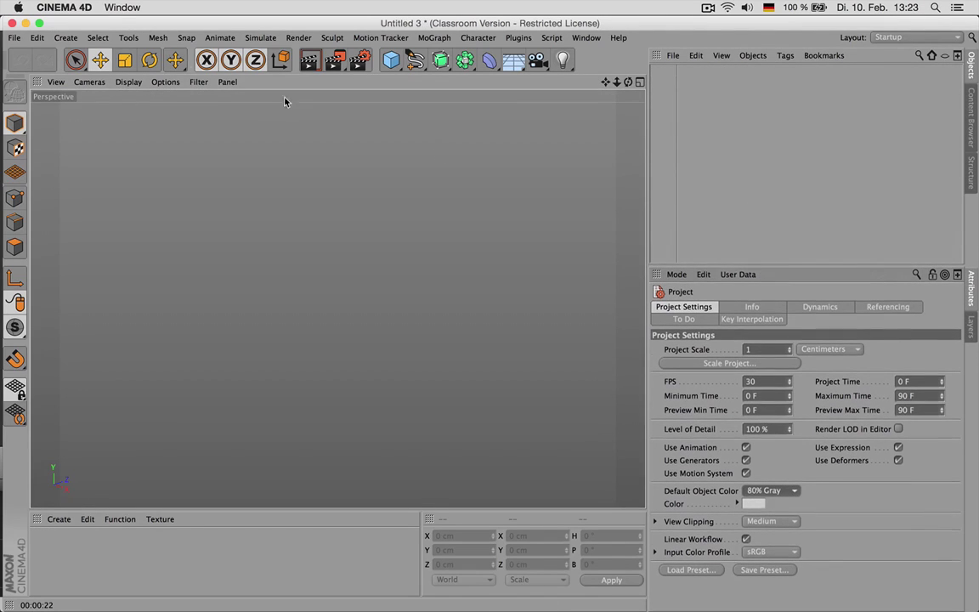
left_click(392, 63)
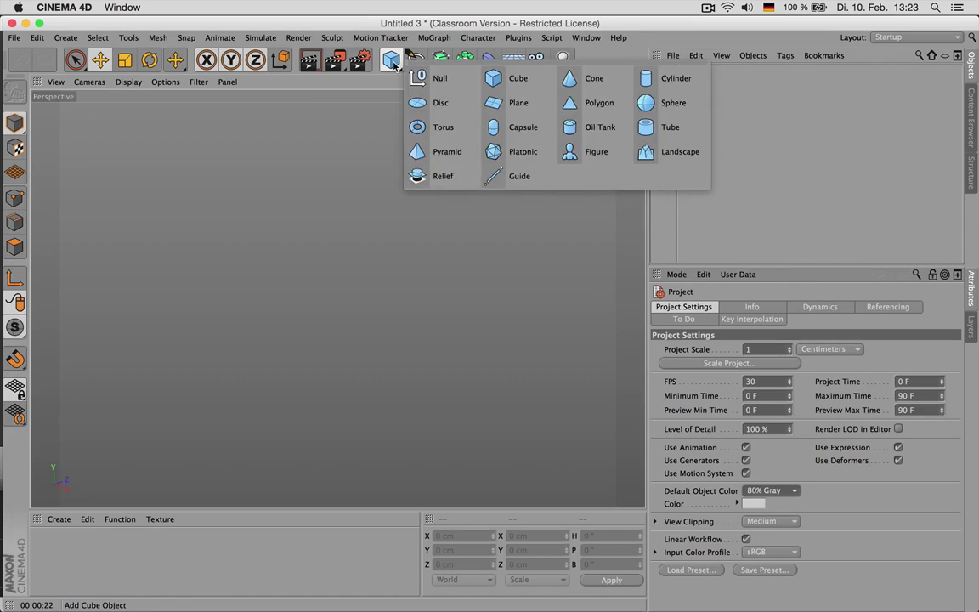
left_click(496, 78)
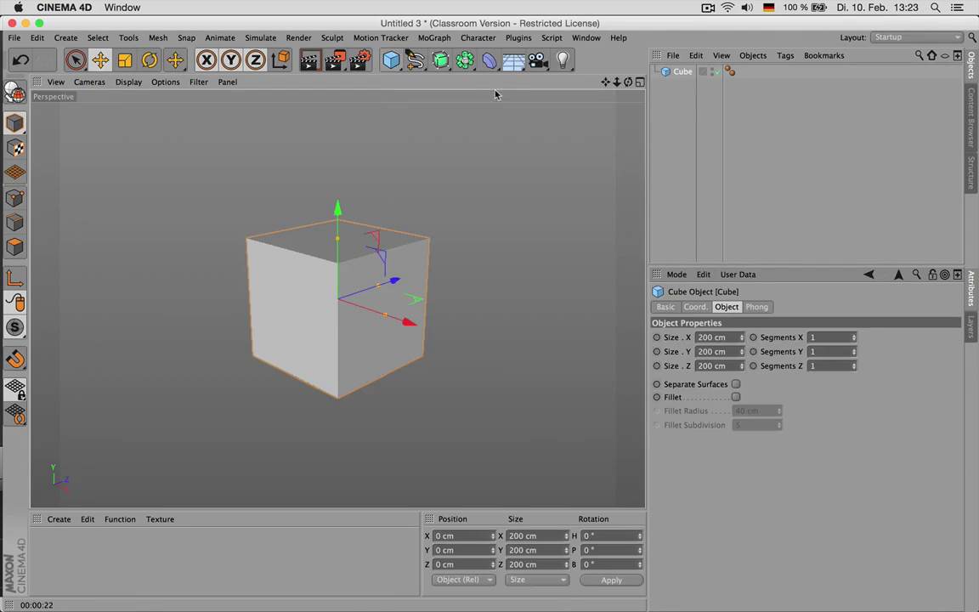
left_click(129, 82)
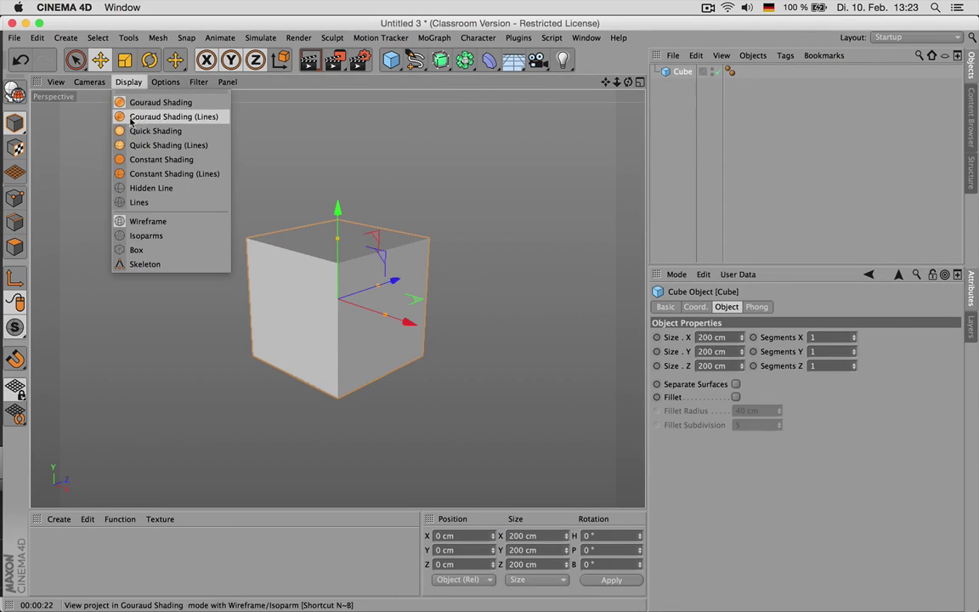
left_click(182, 119)
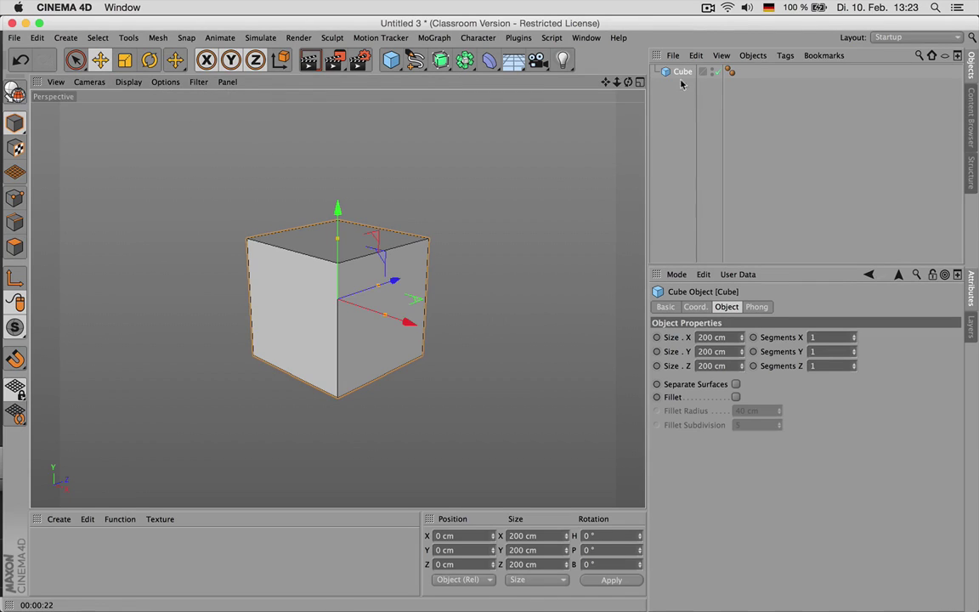
- Set the cube's X, Y and Z segments to 5
left_click(855, 336)
left_click(855, 336)
left_click(855, 336)
left_click(855, 336)
left_click(855, 349)
left_click(855, 349)
left_click(855, 349)
left_click(856, 349)
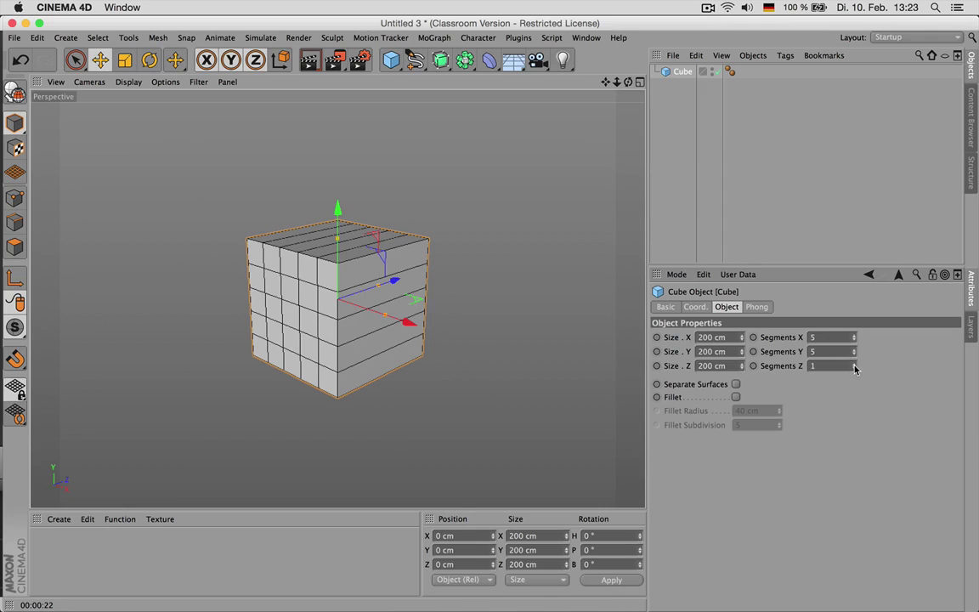
left_click(856, 364)
left_click(855, 364)
left_click(855, 364)
left_click(855, 364)
left_click(855, 364)
left_click(855, 369)
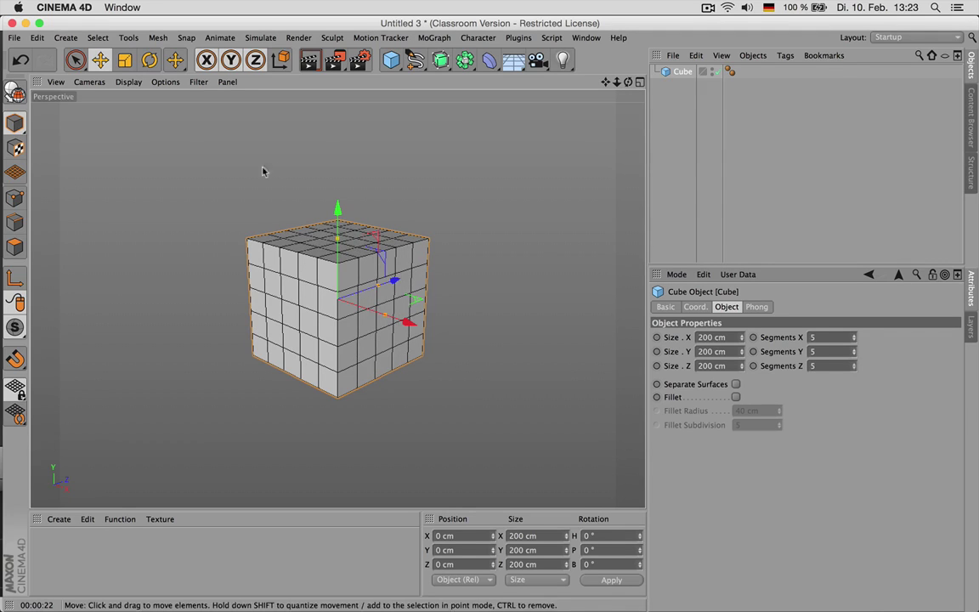
- Add a cylinder to the scene and hide the cube
left_click_drag(628, 82, 338, 299)
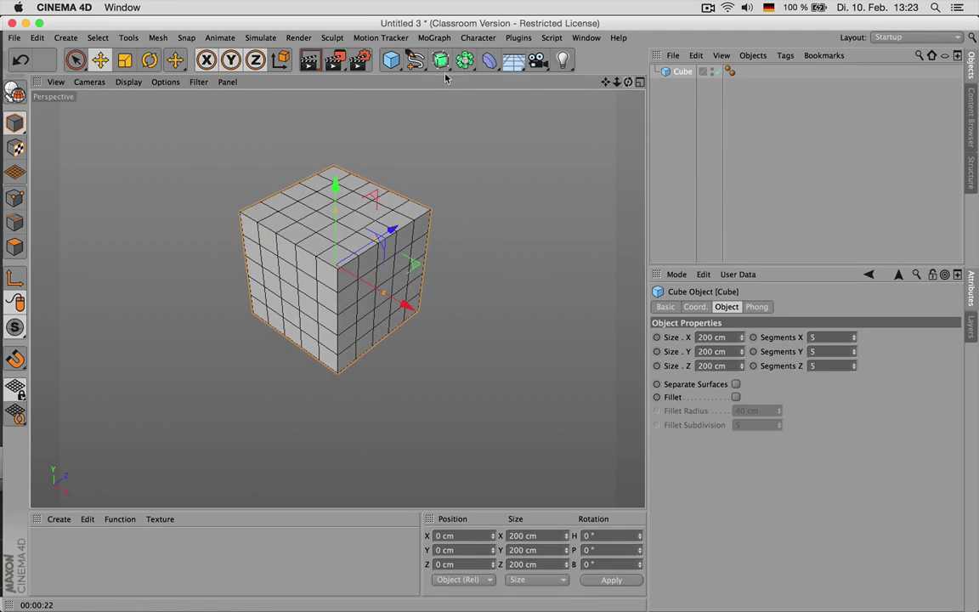
left_click_drag(391, 60, 557, 74)
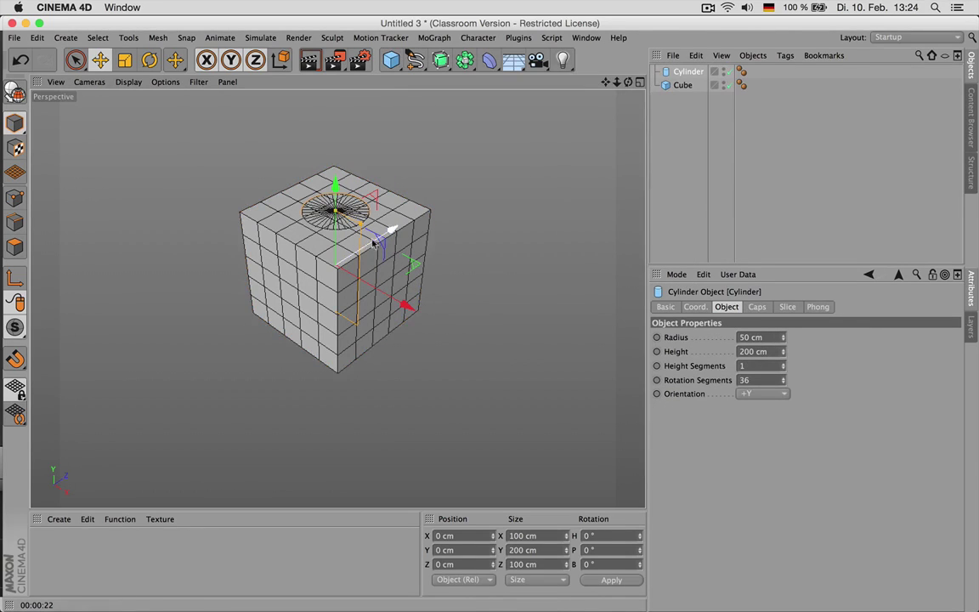
left_click(729, 85)
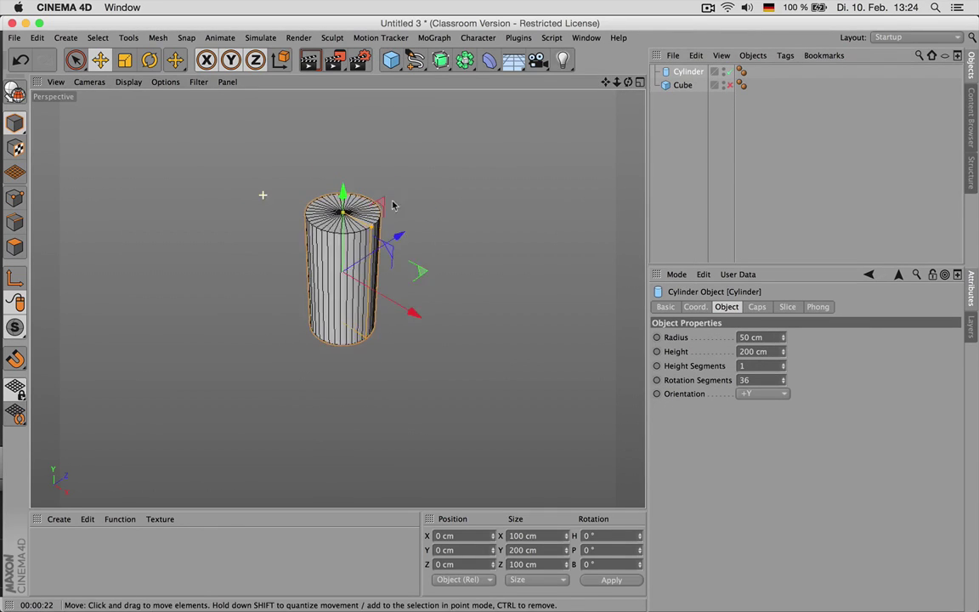
scroll(263, 195, "up", 2)
- Give the cylinder 16 rotation segments and 100 cm height, and change its radius
left_click(760, 381)
type("16")
key("Return")
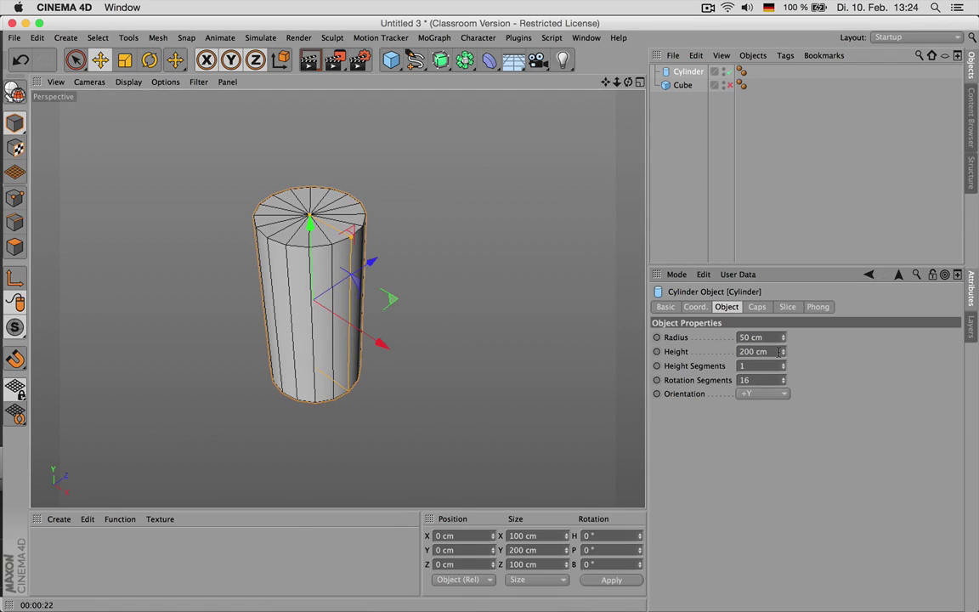
double_click(779, 351)
type("100")
key("Return")
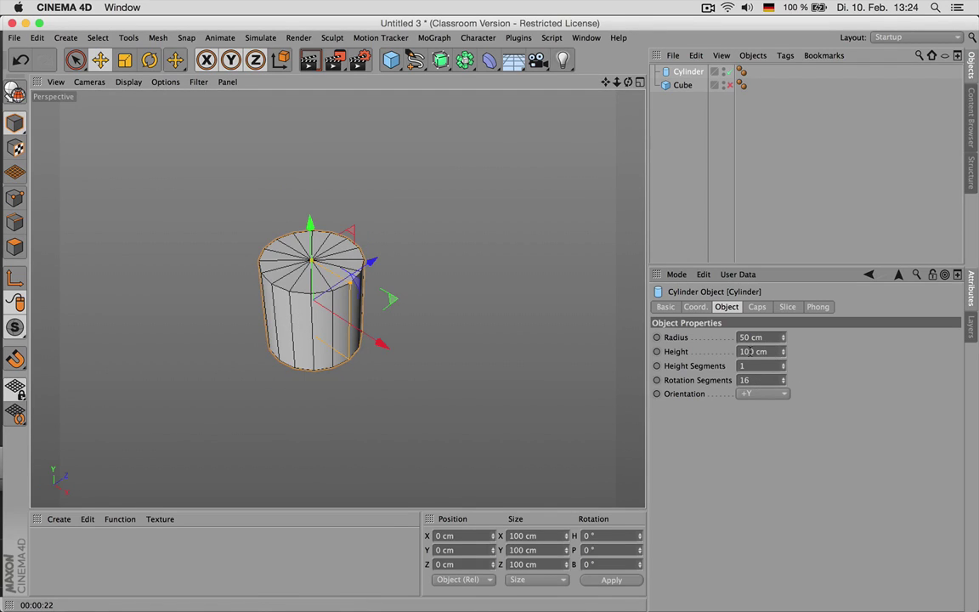
double_click(764, 338)
type("2")
key("Return")
- Leave the cap fillet off, set 17 height segments and 2 cap segments
scroll(399, 340, "up", 3)
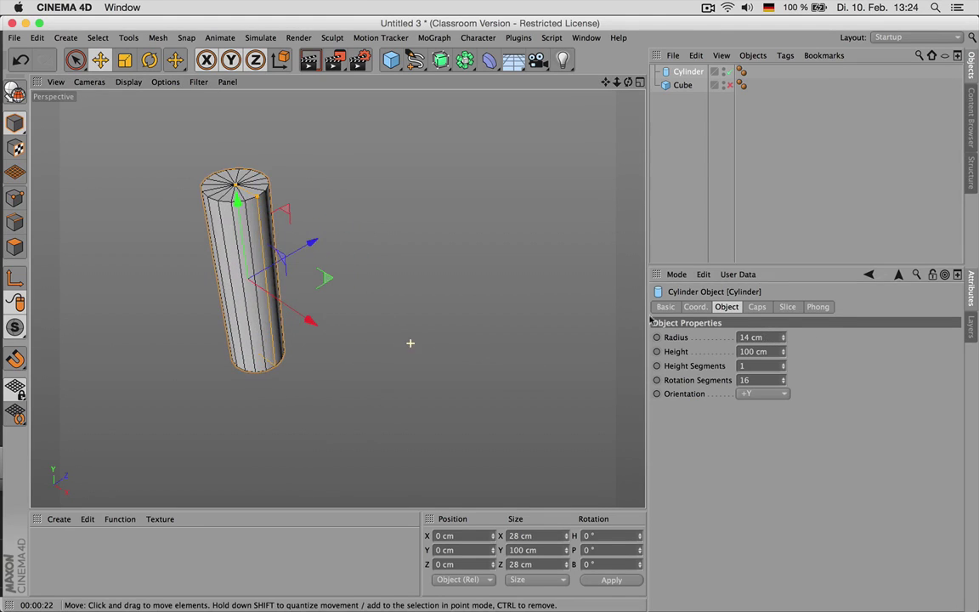
left_click(765, 307)
left_click(706, 369)
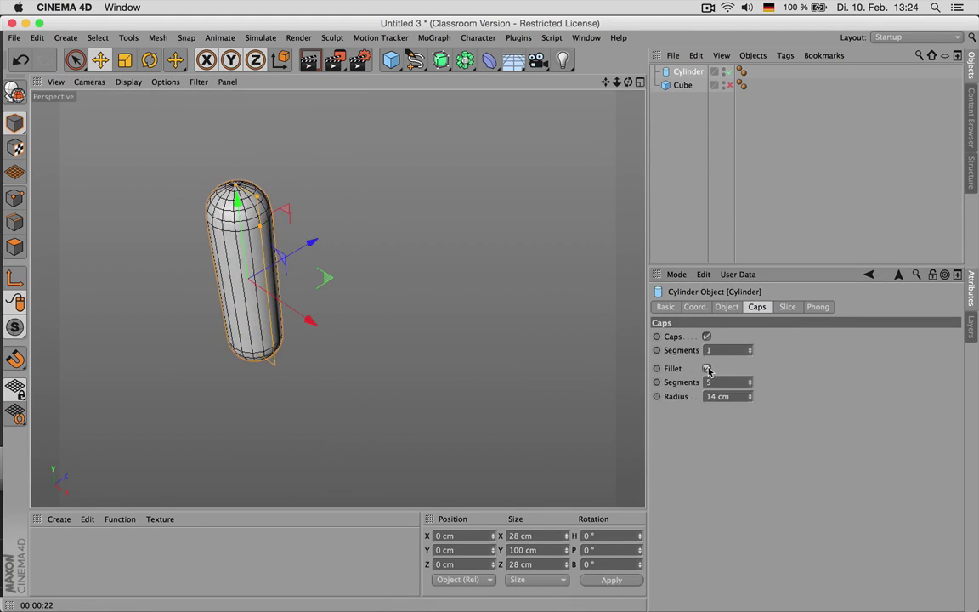
left_click(706, 369)
left_click(731, 308)
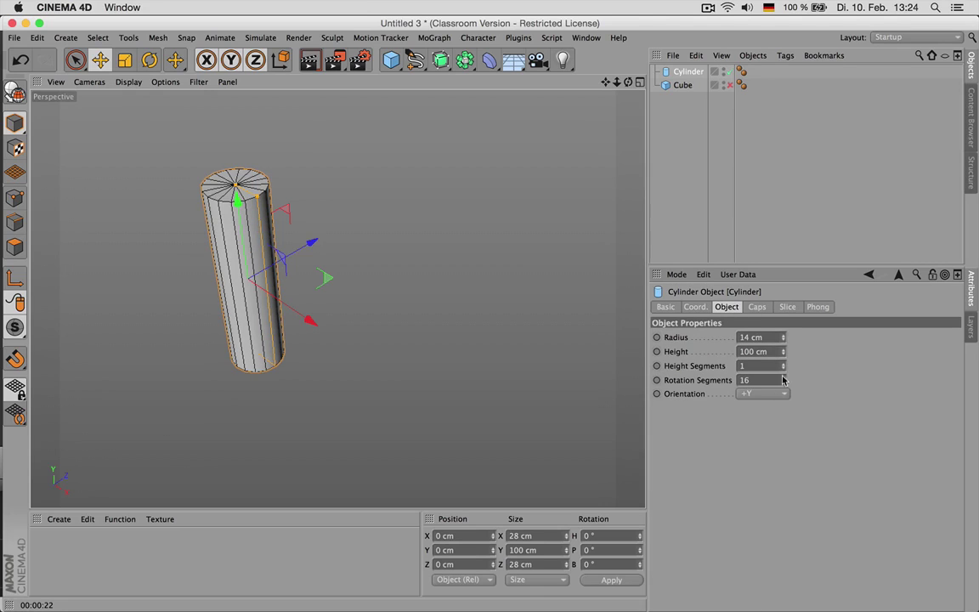
left_click_drag(783, 367, 783, 366)
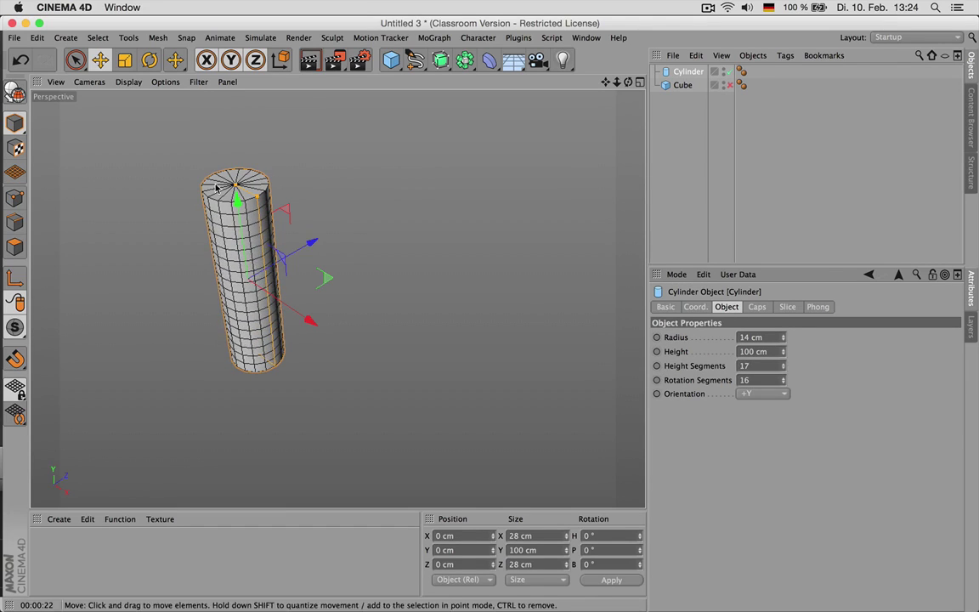
scroll(488, 220, "up", 3)
left_click(757, 307)
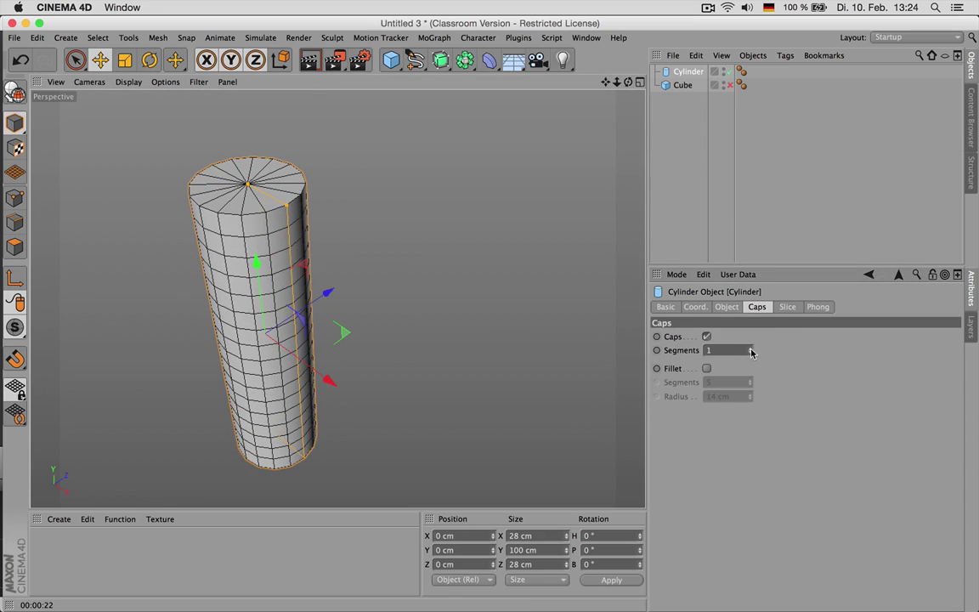
left_click(750, 350)
- Make the hidden cube visible again and select it
left_click(732, 87)
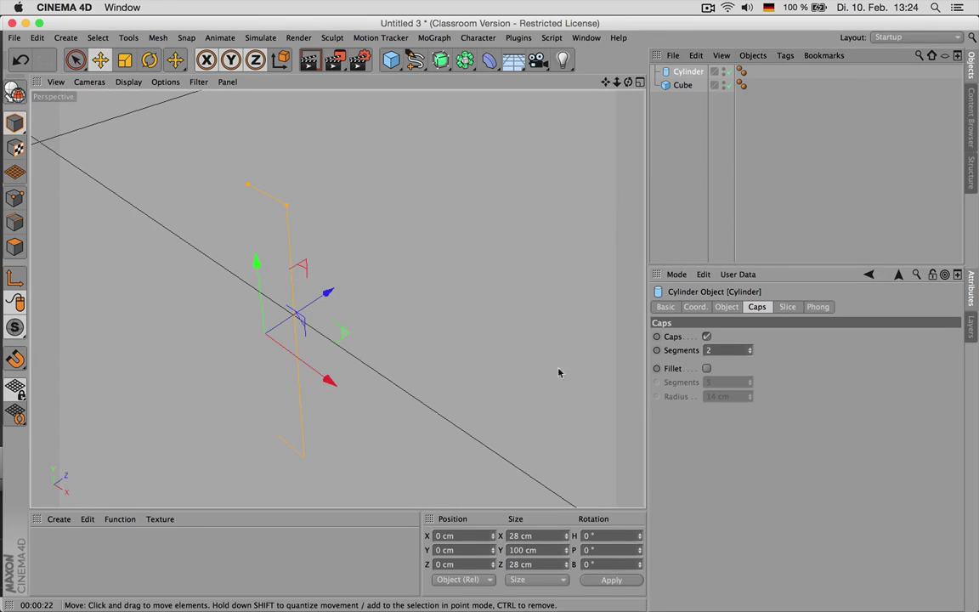
left_click(727, 307)
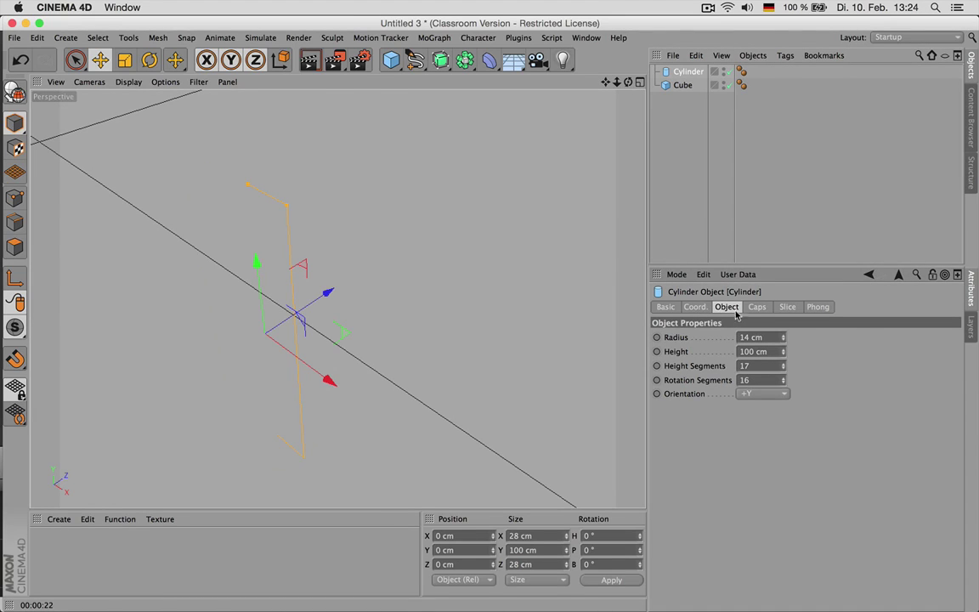
left_click(679, 86)
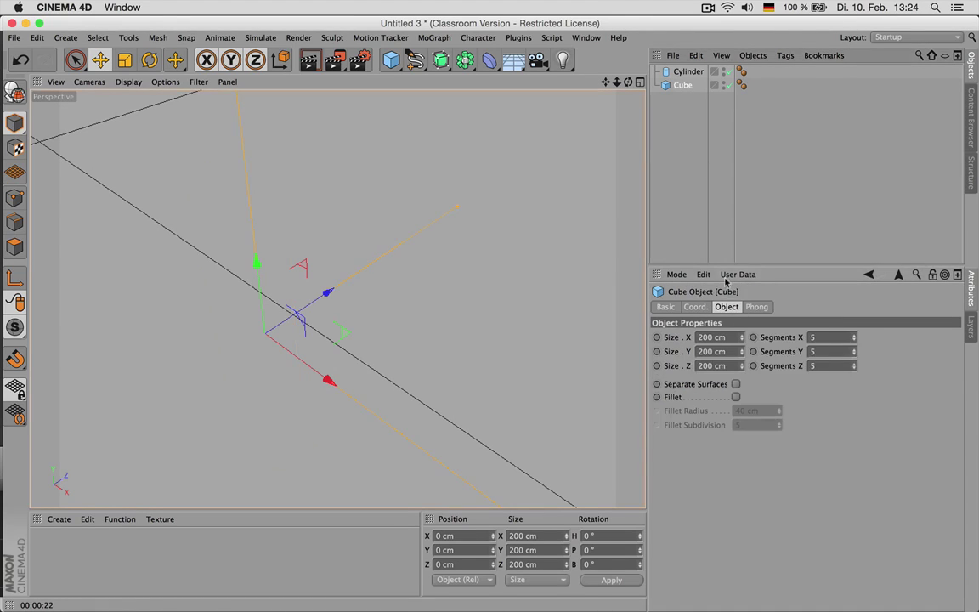
- Resize the cube to 20 cm on X, Y and Z and move it beside the cylinder
double_click(706, 337)
type("20")
key("Tab")
type("20")
key("Tab")
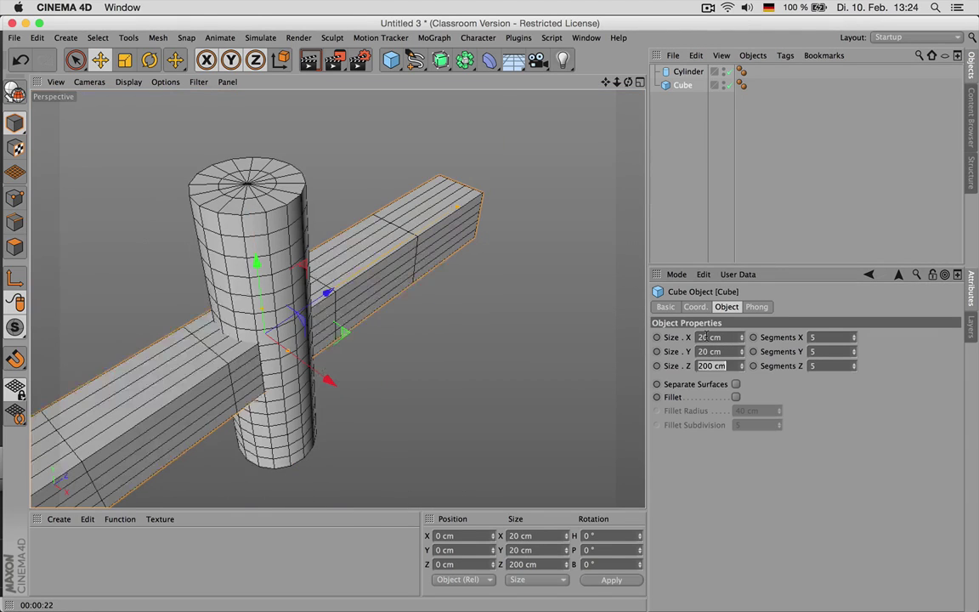
type("20")
key("Return")
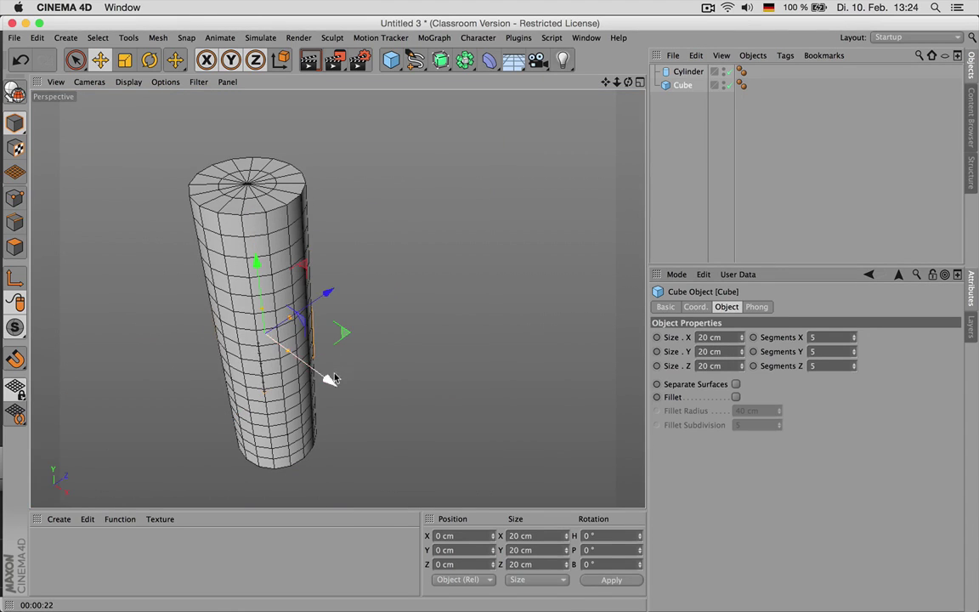
left_click_drag(333, 382, 485, 422)
left_click_drag(534, 339, 510, 170, "alt")
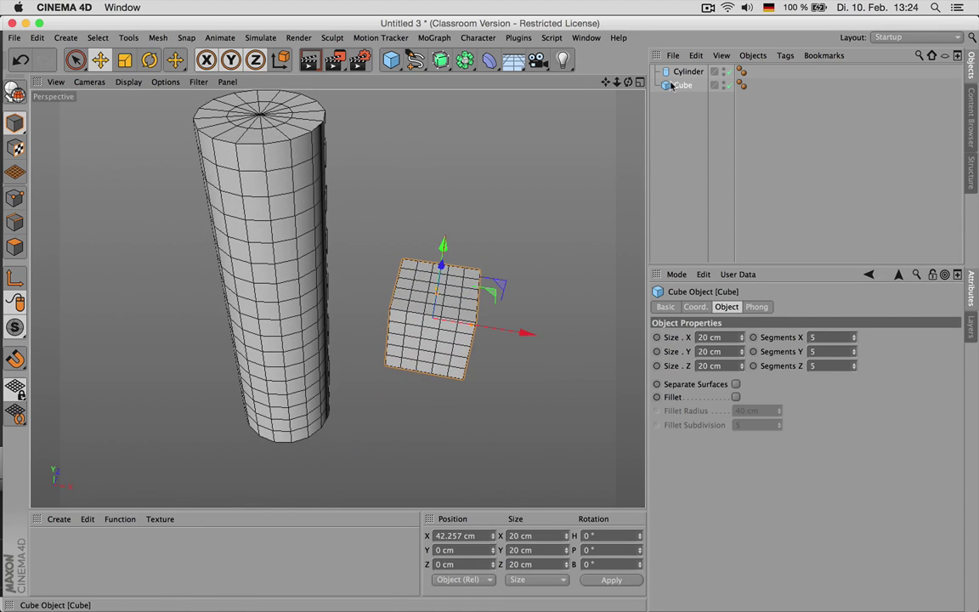
- Add a Subdivision Surface around the cube and switch to plain shading
left_click(441, 60, "alt")
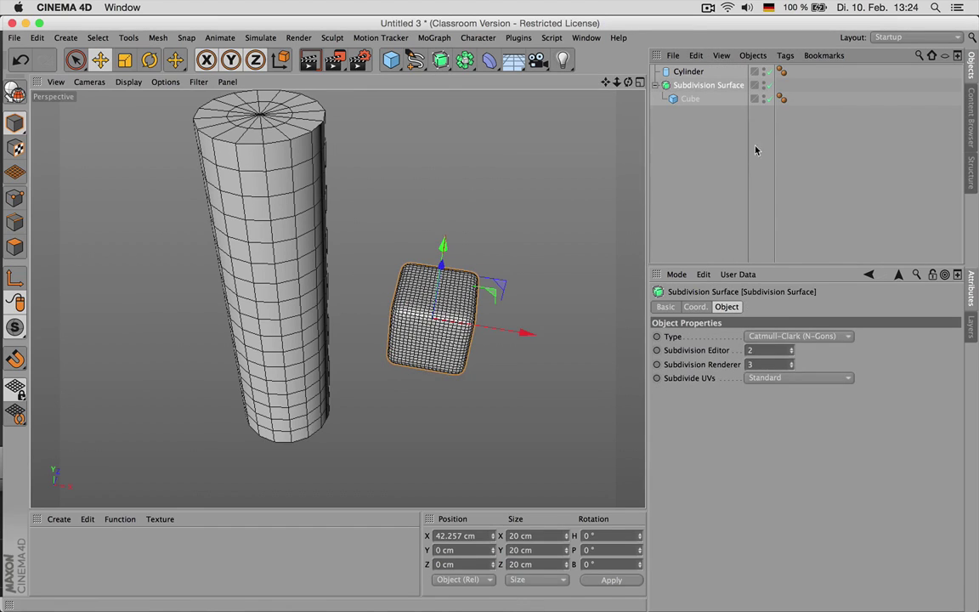
left_click(730, 157)
scroll(527, 285, "up", 3)
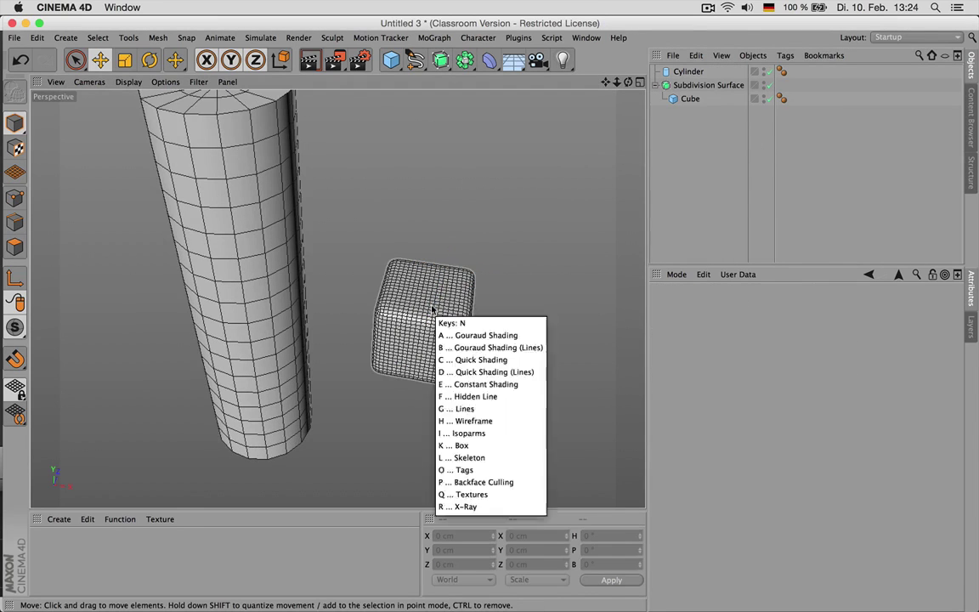
key("n")
key("a")
left_click_drag(379, 293, 421, 340, "alt")
- Swap the cube out of the Subdivision Surface for the cylinder and show wireframe lines
mouse_move(690, 98)
left_mouse_down()
mouse_move(680, 80)
mouse_move(690, 78)
mouse_move(683, 86)
mouse_move(697, 99)
left_mouse_up()
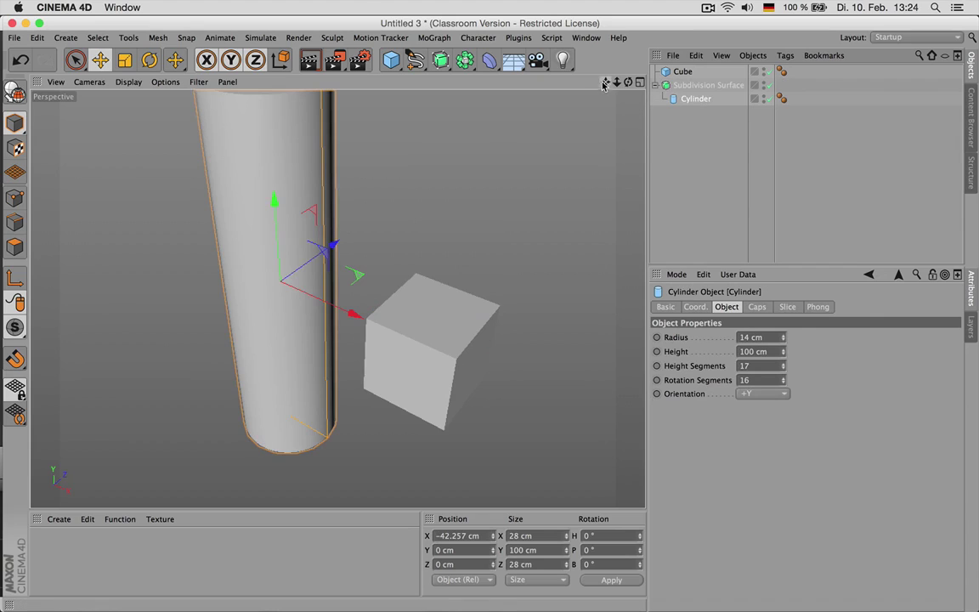
left_click_drag(605, 85, 647, 190)
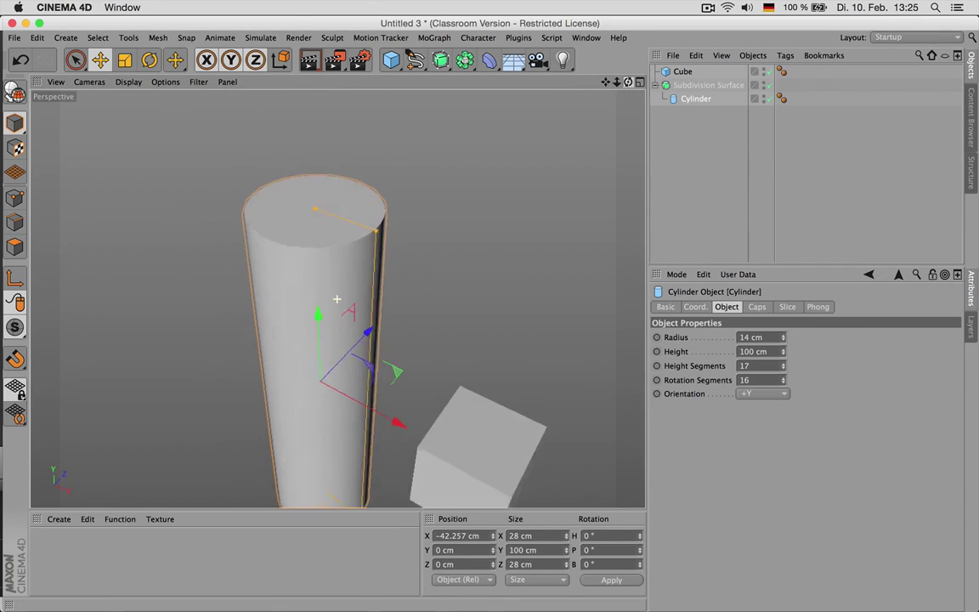
left_click_drag(336, 299, 332, 245, "alt")
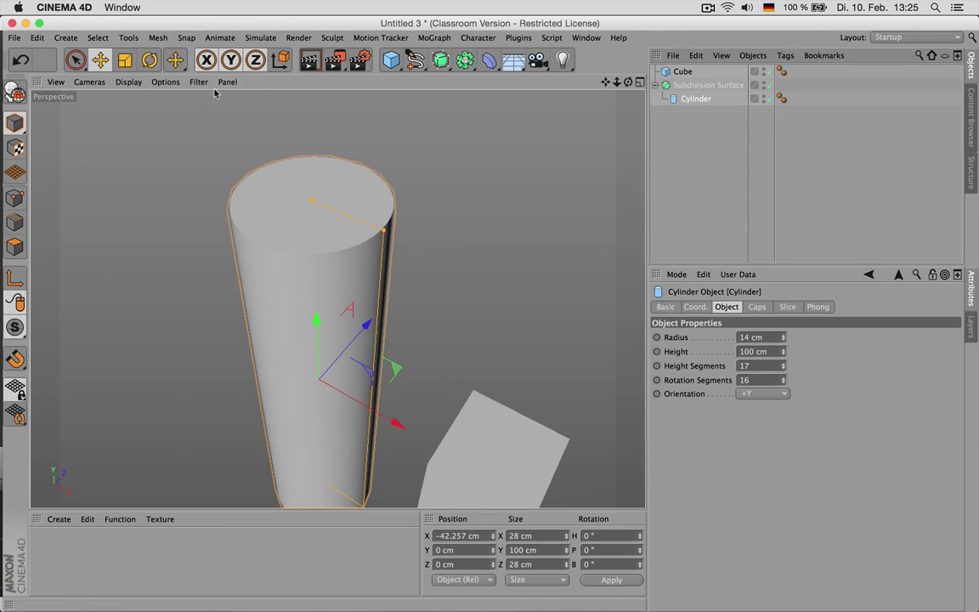
left_click(128, 81)
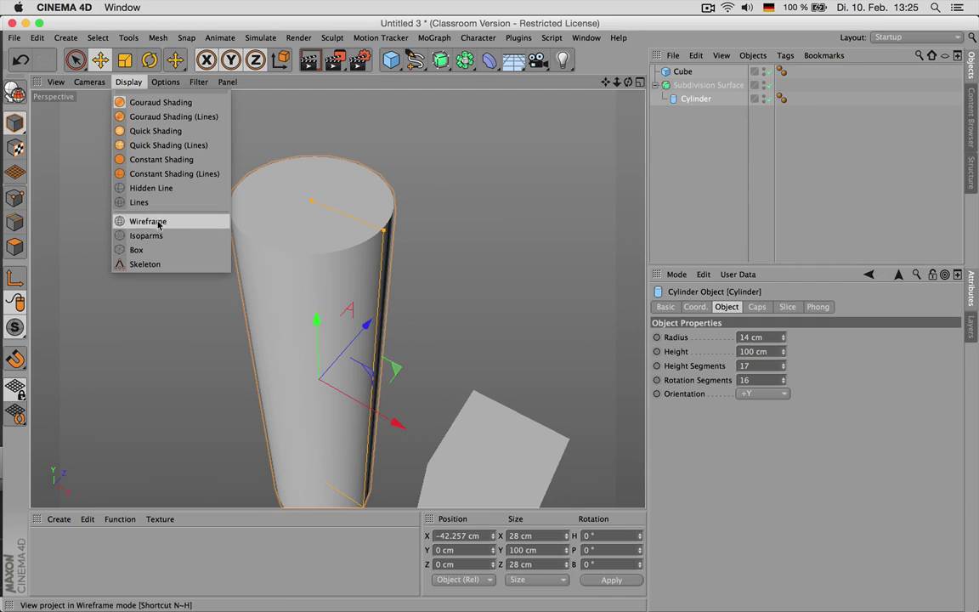
left_click(162, 116)
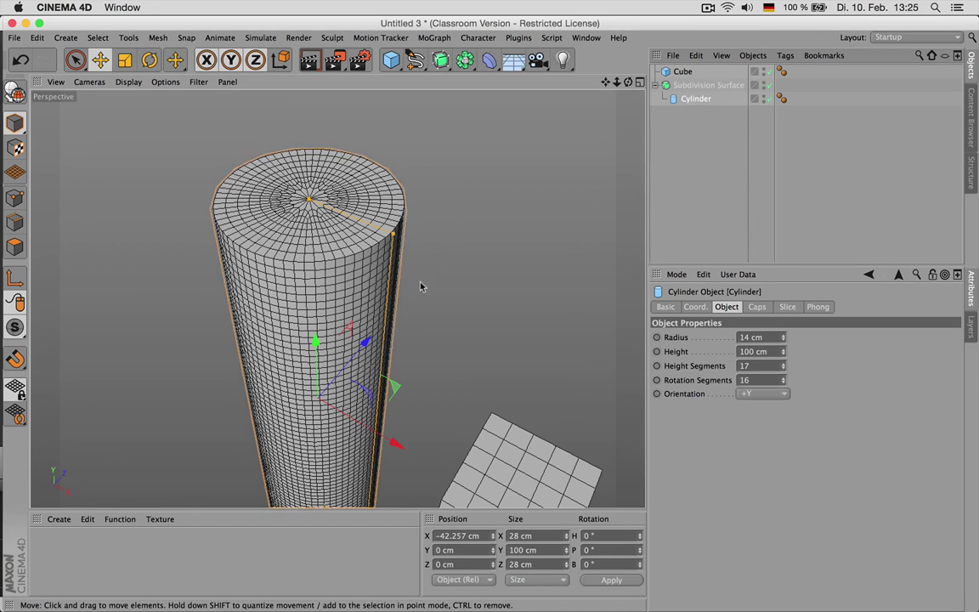
- Disable the Subdivision Surface and enable a cap fillet with 1 segment, 2 cm radius
left_click(757, 308)
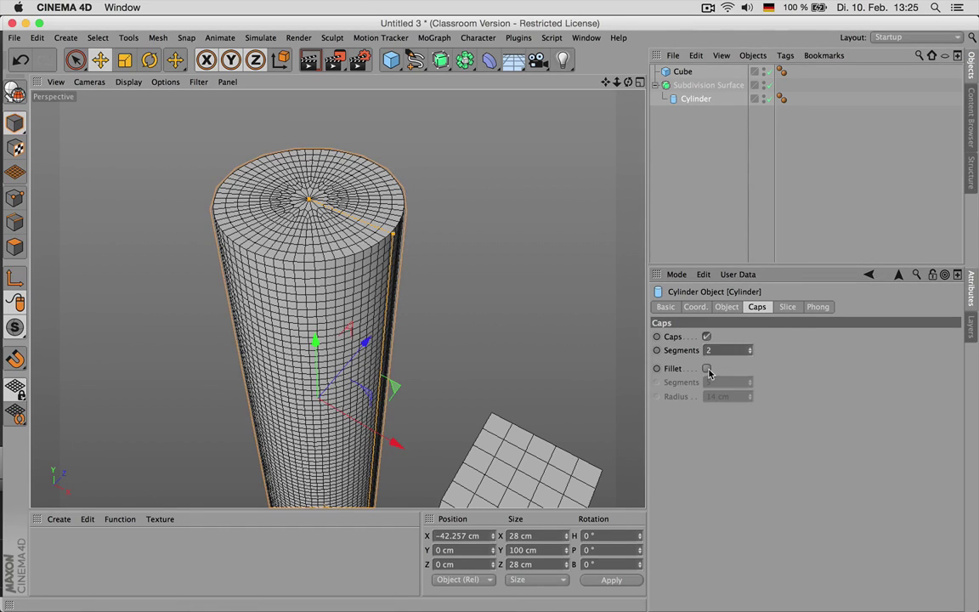
left_click(769, 85)
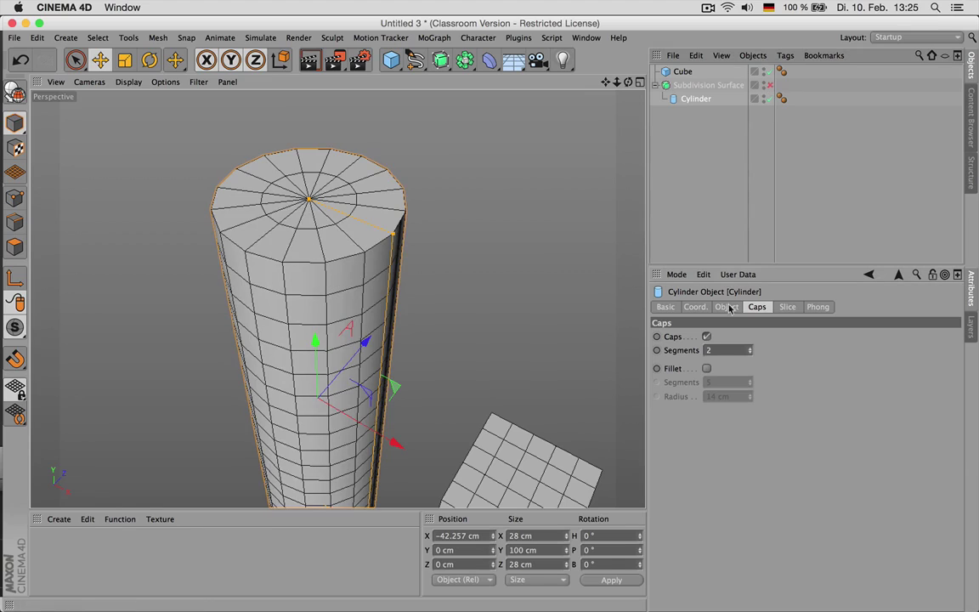
left_click(708, 369)
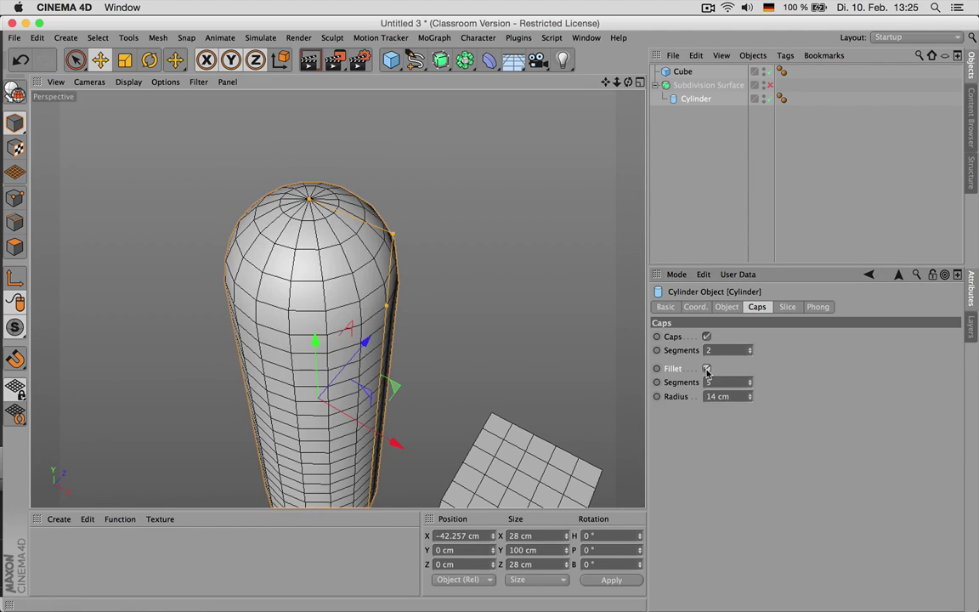
type("1")
key("Return")
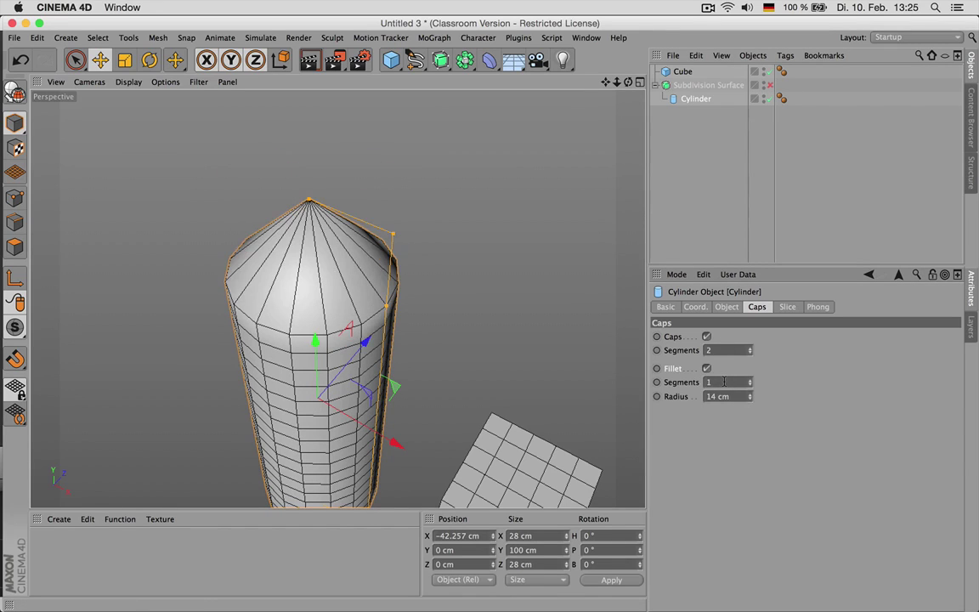
double_click(736, 397)
type("2")
key("Return")
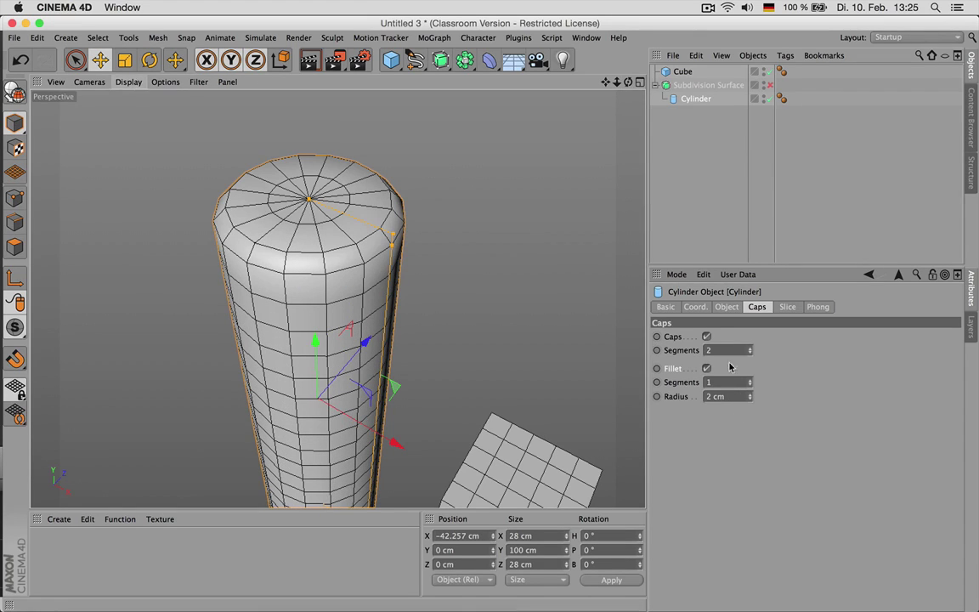
- Try 8 fillet segments, then reset the fillet to 1 segment and 2 cm radius
left_click_drag(753, 384, 750, 384)
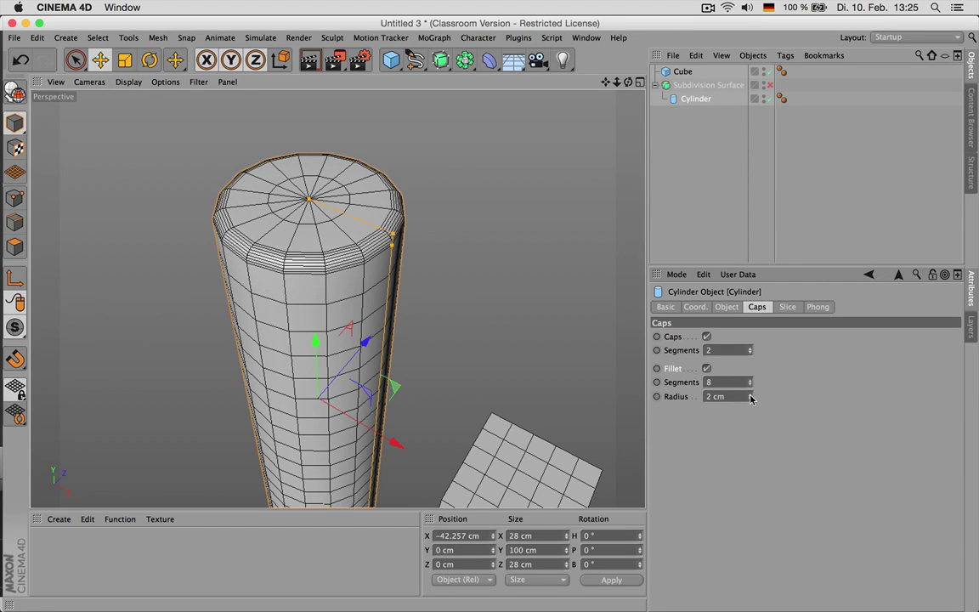
left_click(751, 399)
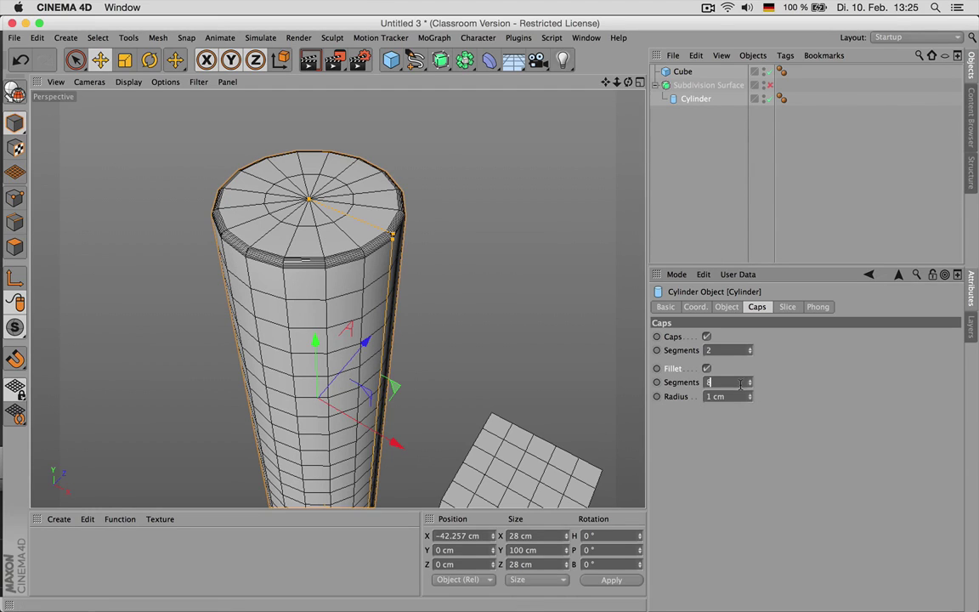
type("1")
key("Tab")
type("2")
key("Return")
left_click_drag(348, 293, 332, 274, "alt")
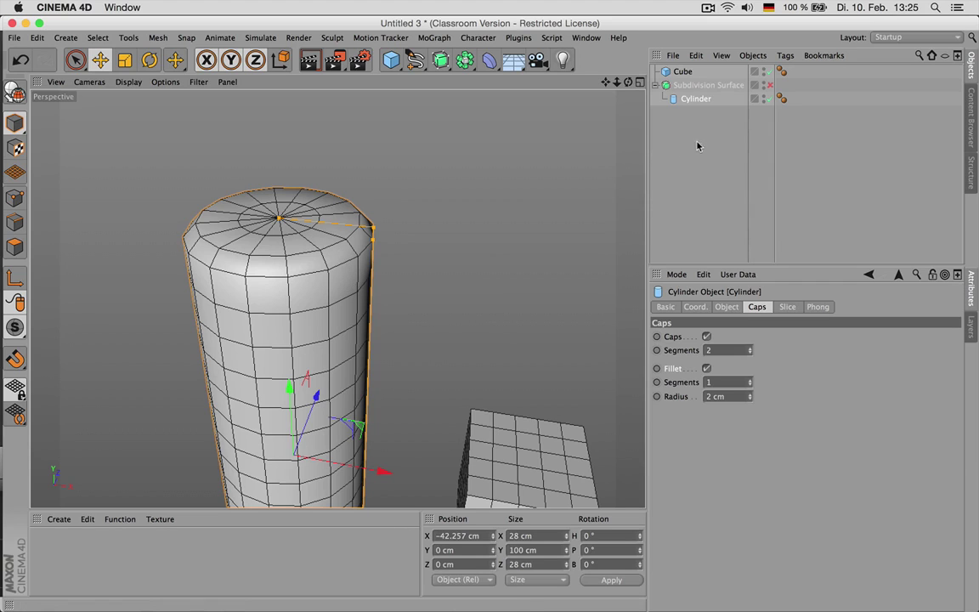
- Pull the cylinder out, delete the Cube and Subdivision Surface, and create material Mat
key("q")
left_click(714, 86)
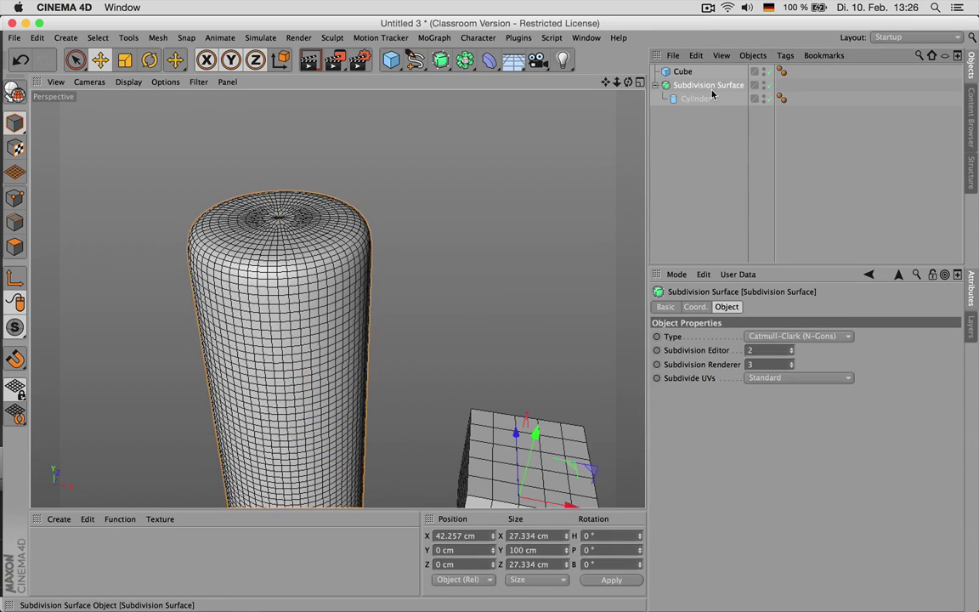
left_click_drag(491, 318, 315, 257, "alt")
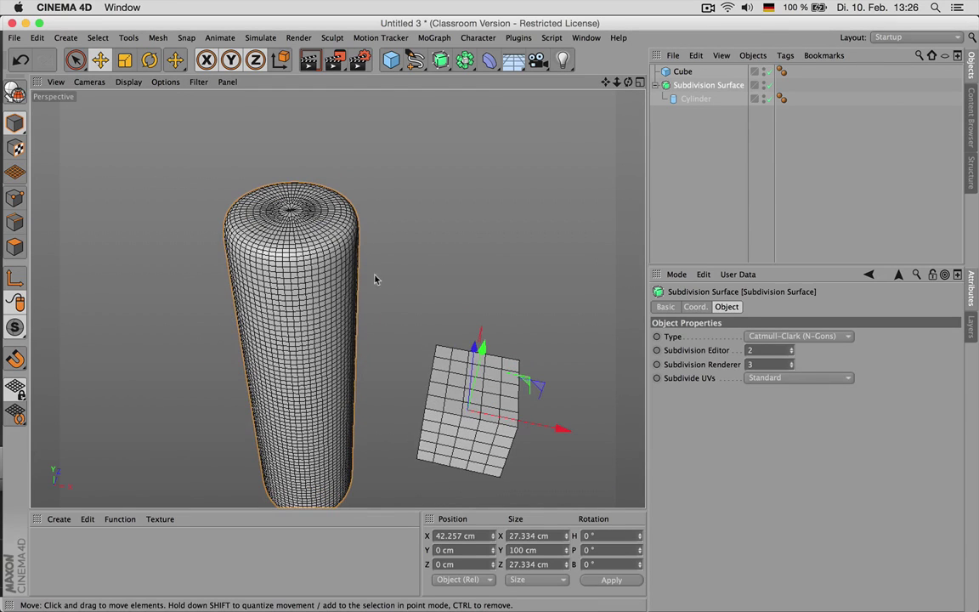
left_click_drag(695, 98, 685, 79)
left_click(684, 73)
key("Delete")
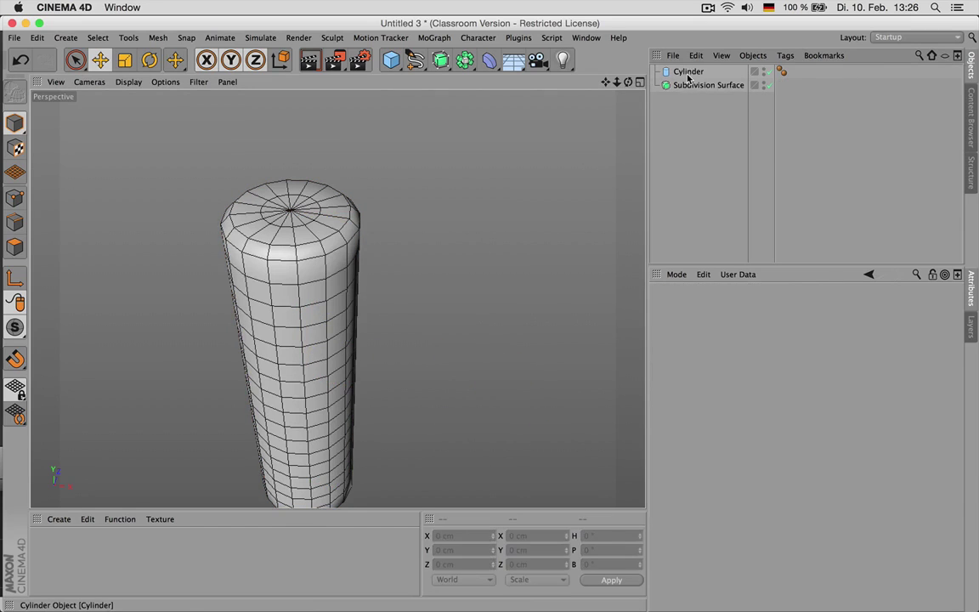
left_click(692, 85)
key("Delete")
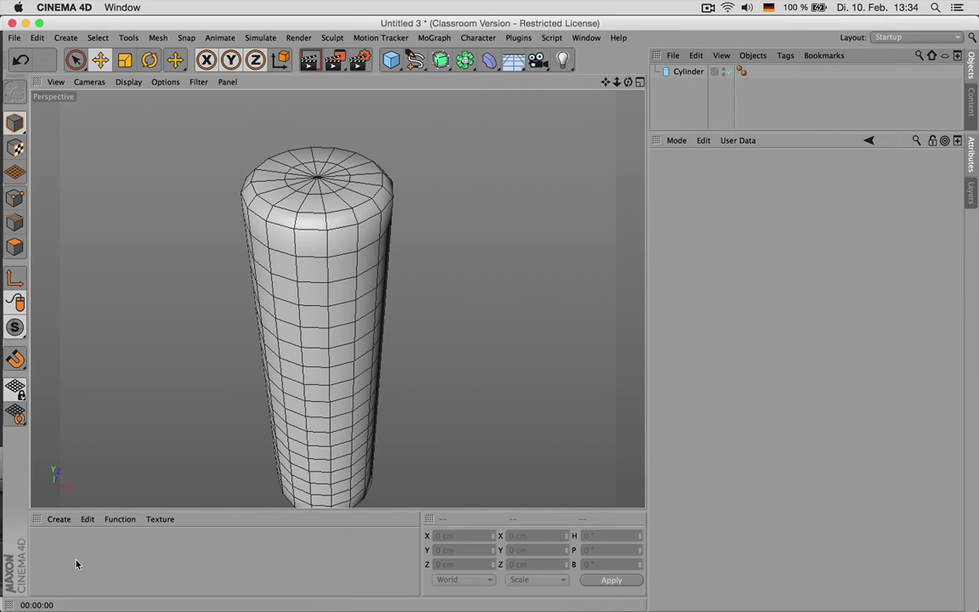
double_click(75, 564)
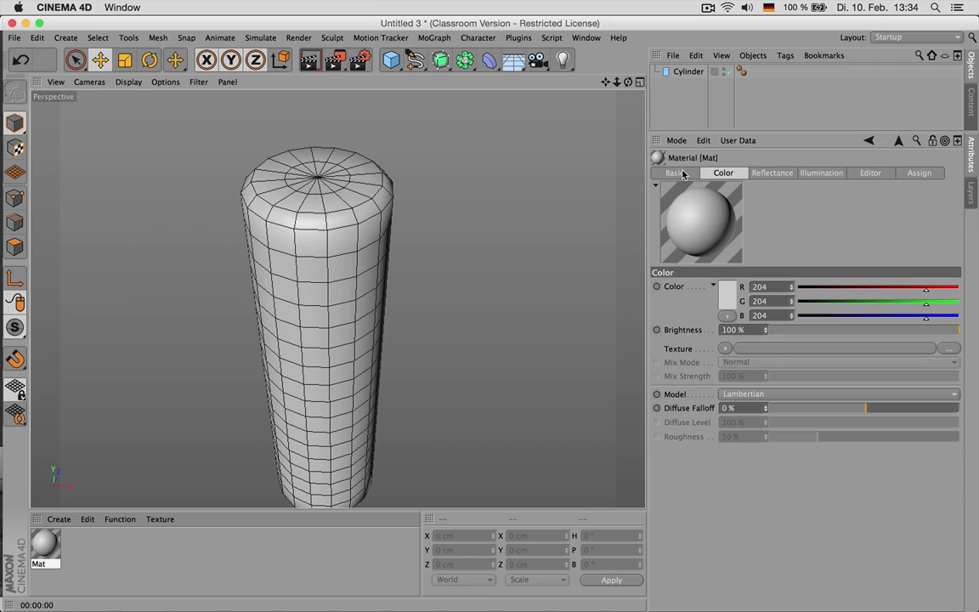
- Rename the new material to 'displace' and apply it to the cylinder
double_click(40, 565)
type("Displa")
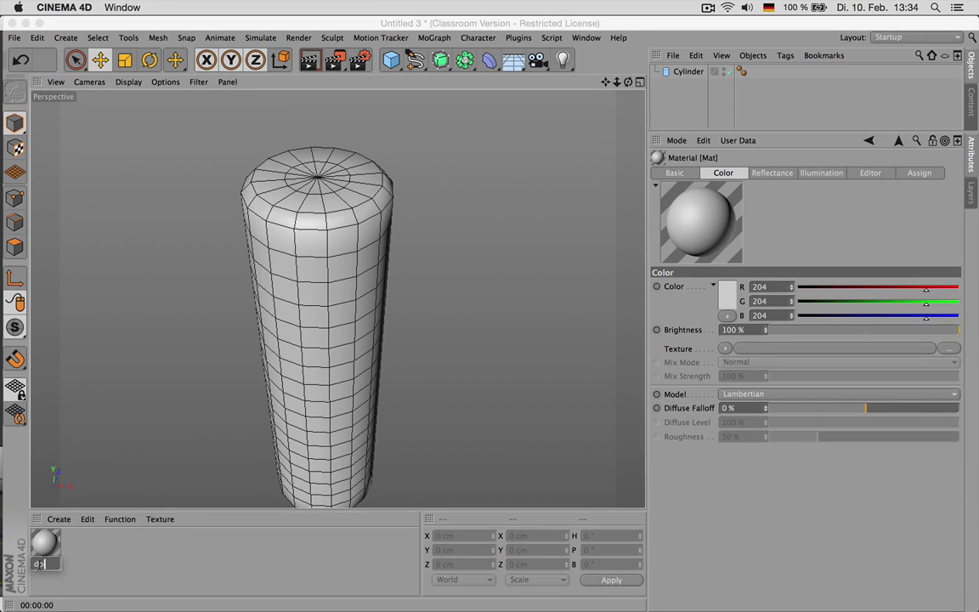
type("ce")
key("Return")
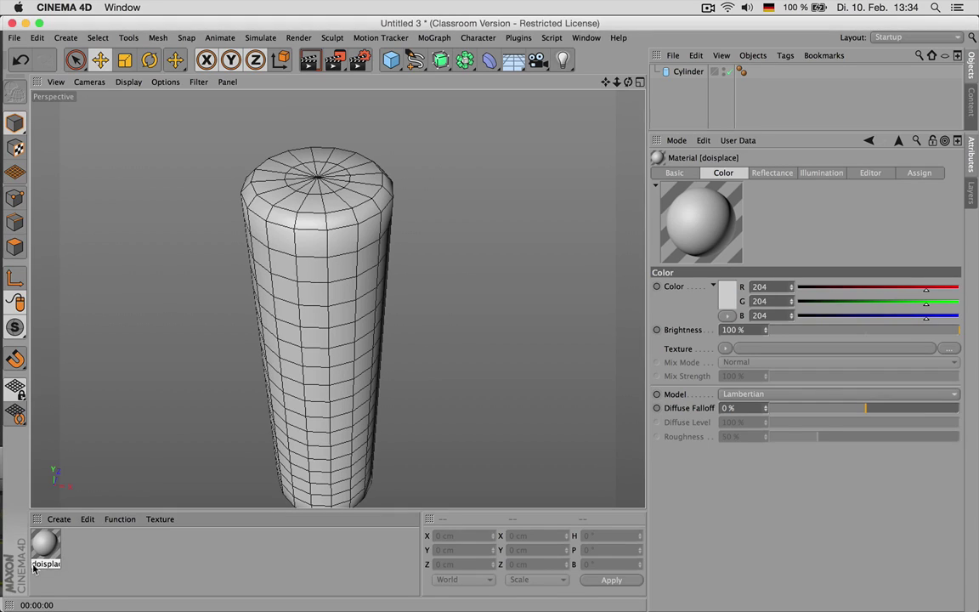
double_click(40, 564)
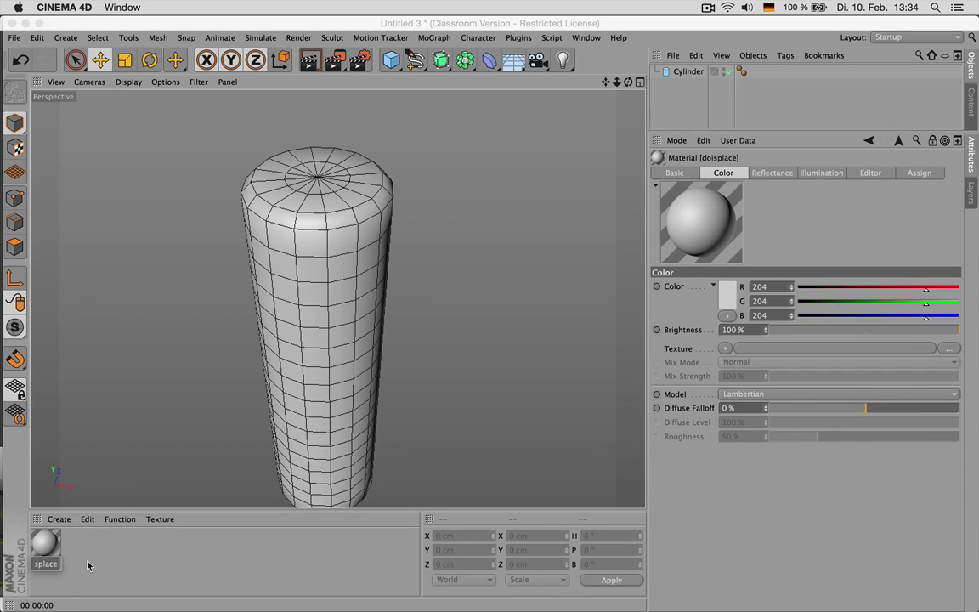
key("Return")
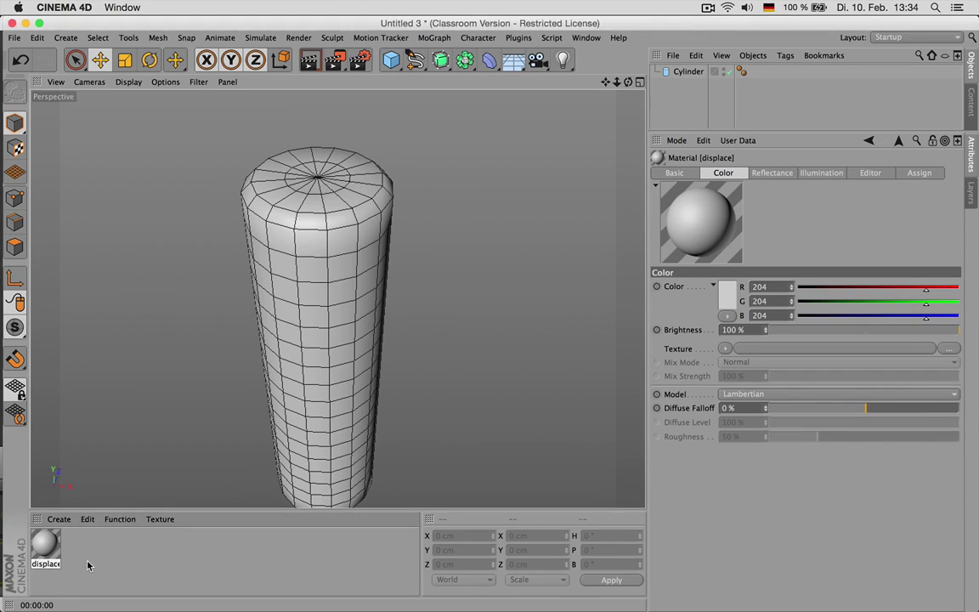
left_click_drag(46, 544, 349, 266)
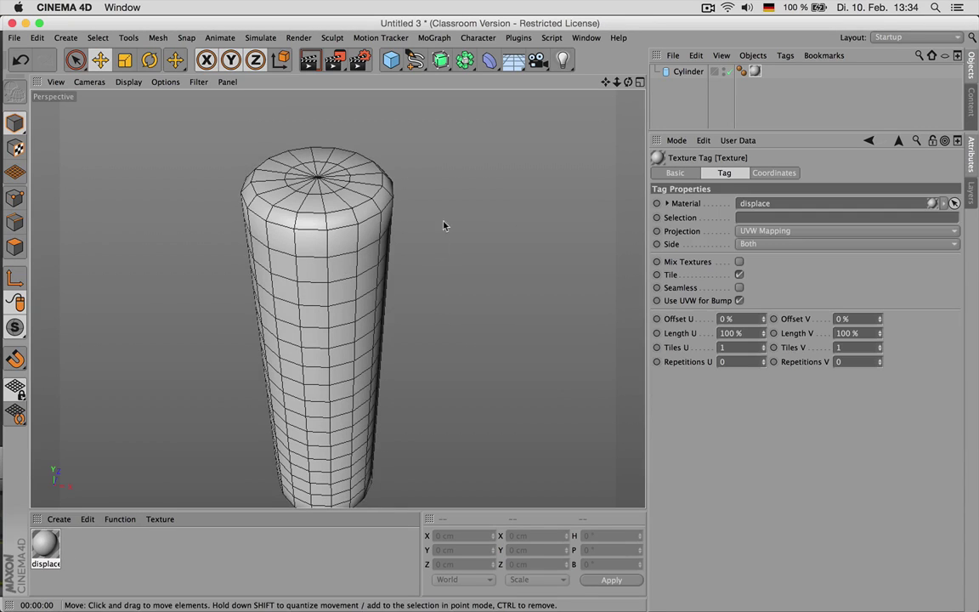
- Turn off Reflectance and enable Displacement in the displace material
double_click(756, 73)
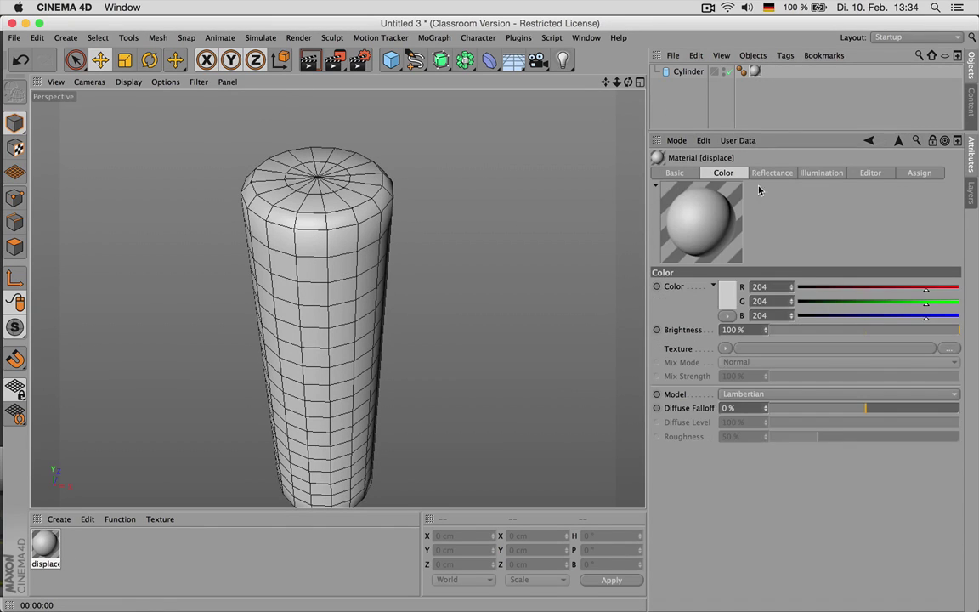
left_click(675, 172)
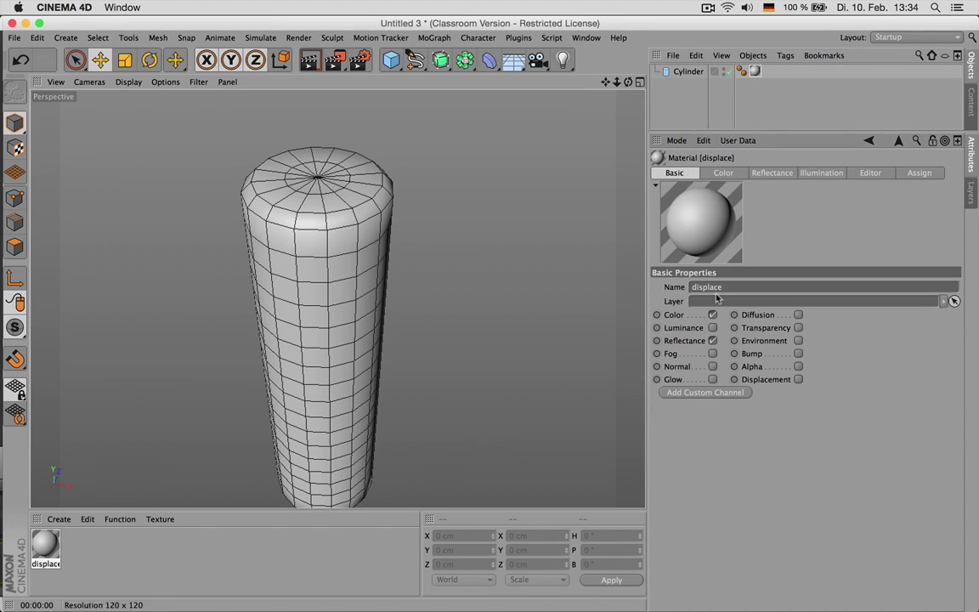
left_click(712, 341)
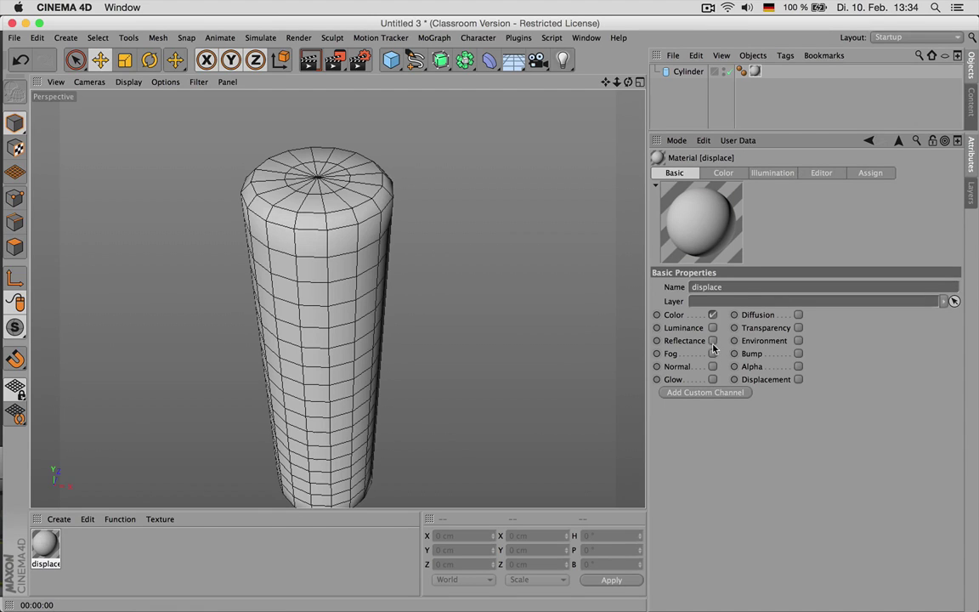
left_click(798, 380)
- Load Noise as the displacement texture and render a viewport preview
left_click(787, 172)
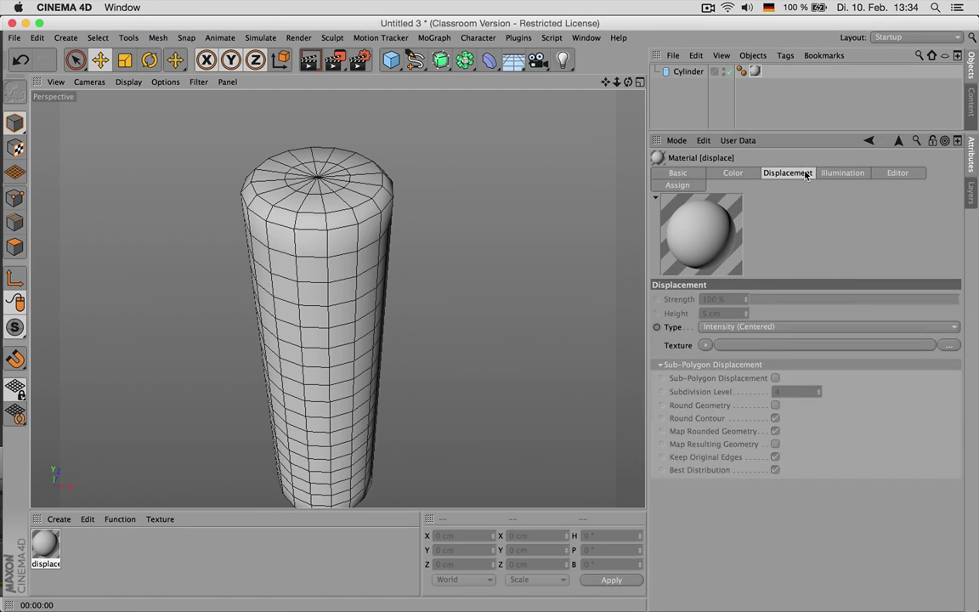
left_click(706, 345)
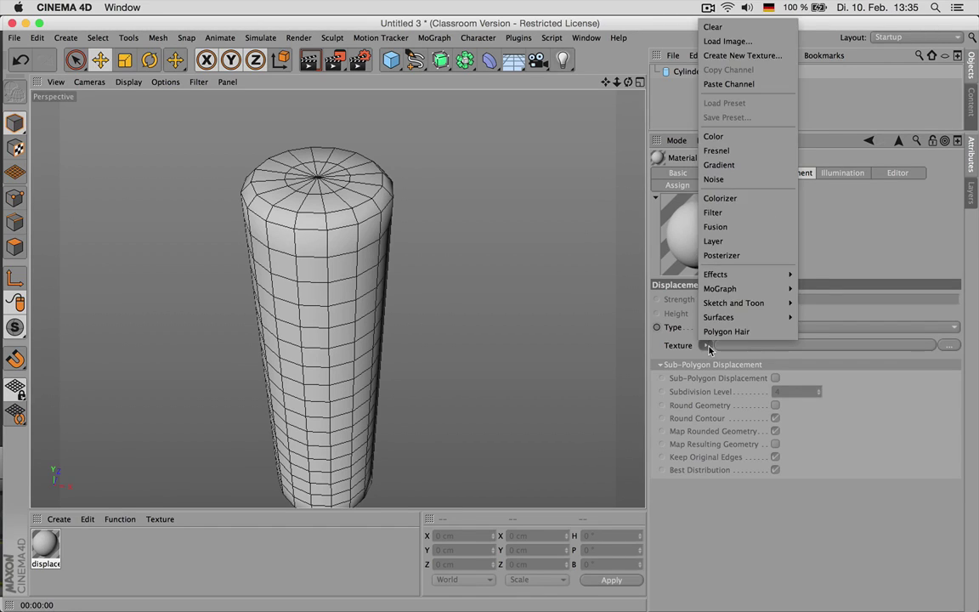
left_click(714, 180)
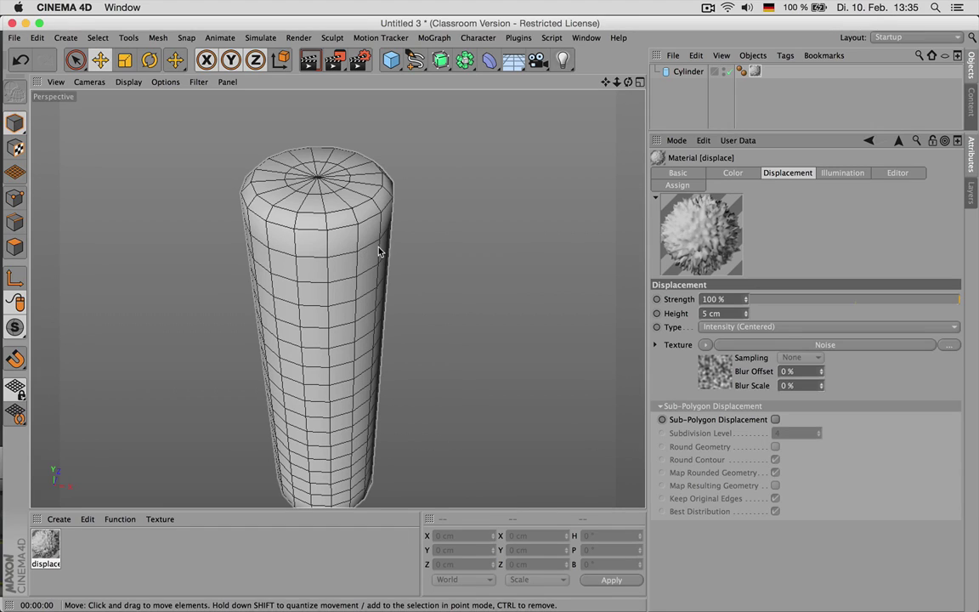
key("super+r")
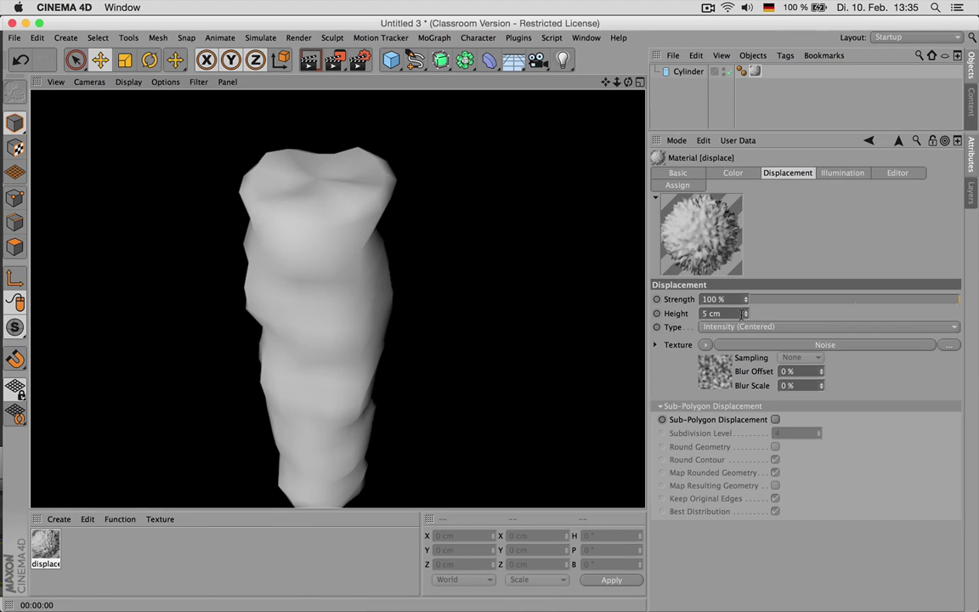
- Test displacement heights of 30 cm and 1 cm, rendering each result
left_click_drag(744, 313, 745, 289)
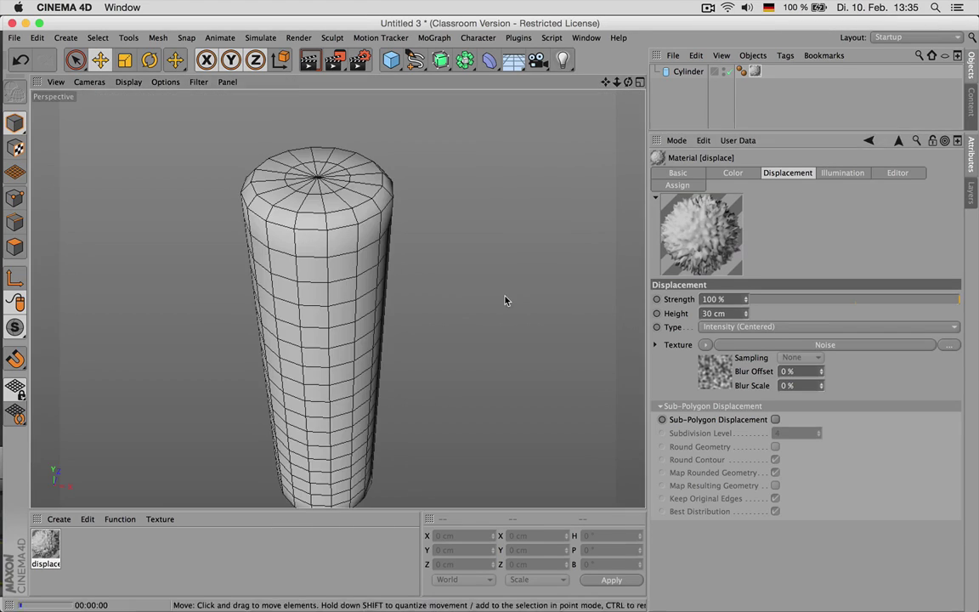
key("super+r")
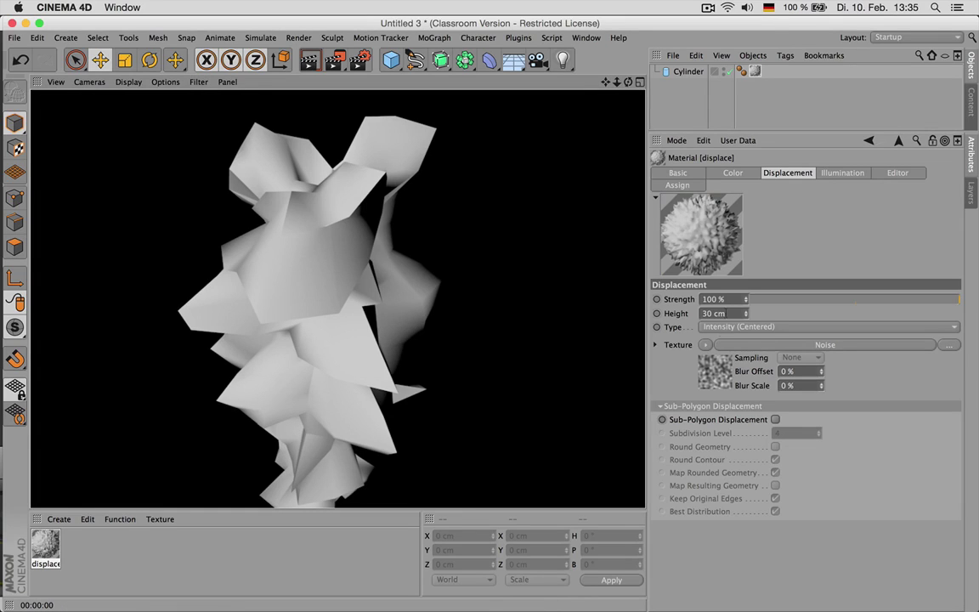
left_click(739, 314)
type("1")
key("Return")
key("ctrl+r")
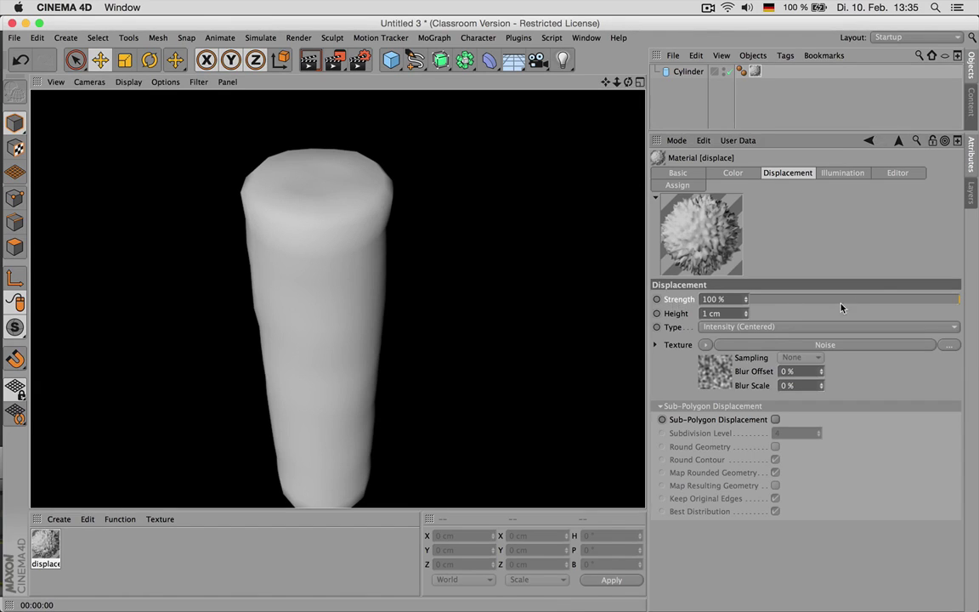
left_click_drag(844, 304, 945, 303)
key("super+r")
key("super+r")
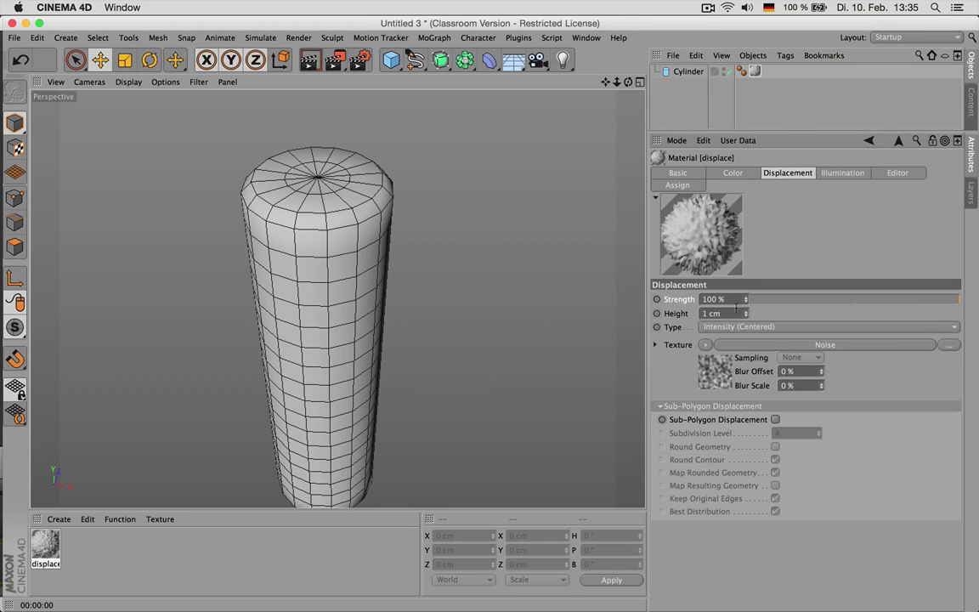
- Settle on a 5 cm displacement height and render the whole lumpy cylinder
left_click_drag(748, 315, 765, 313)
key("super+r")
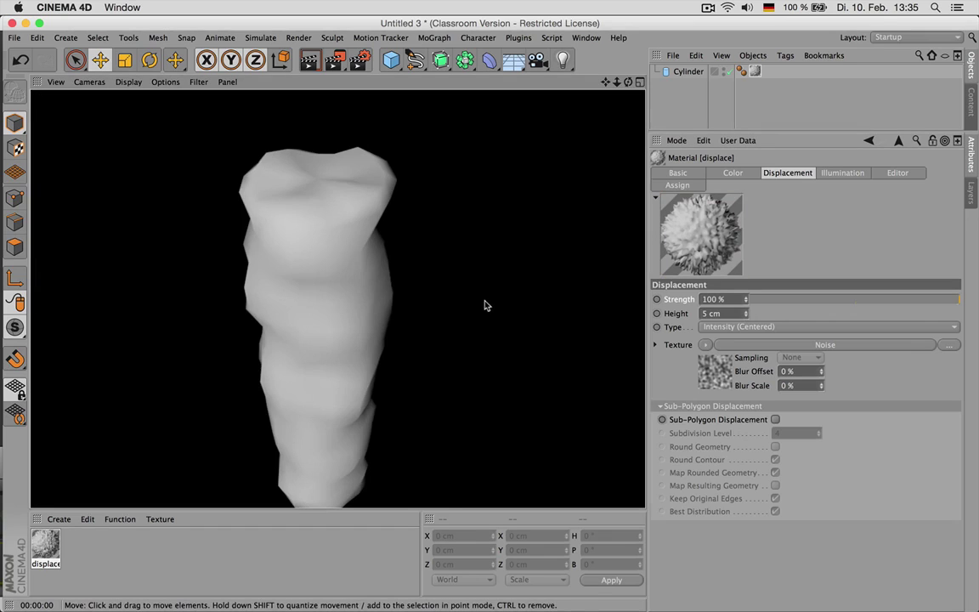
left_click(614, 85)
left_click_drag(615, 85, 607, 100)
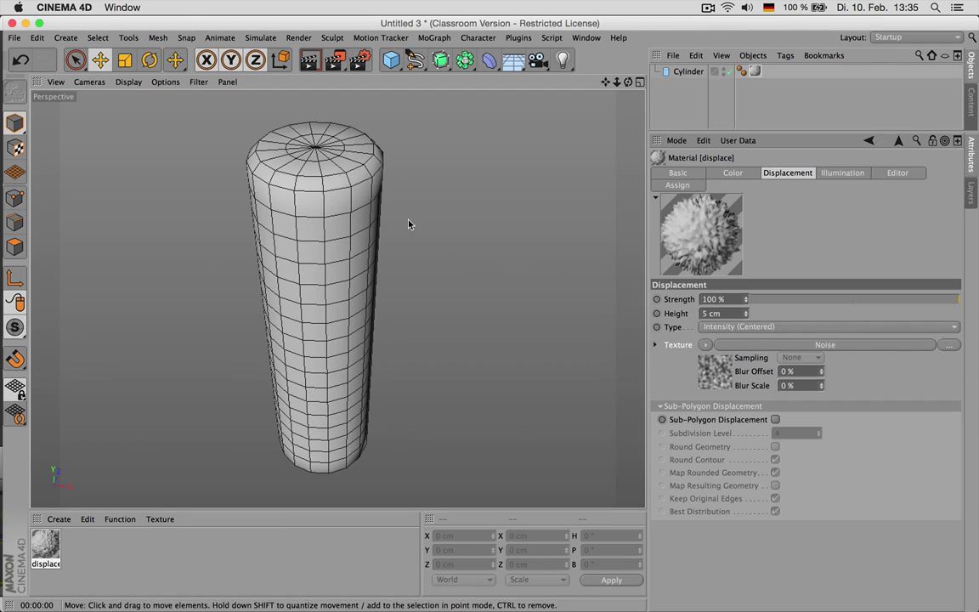
key("super+r")
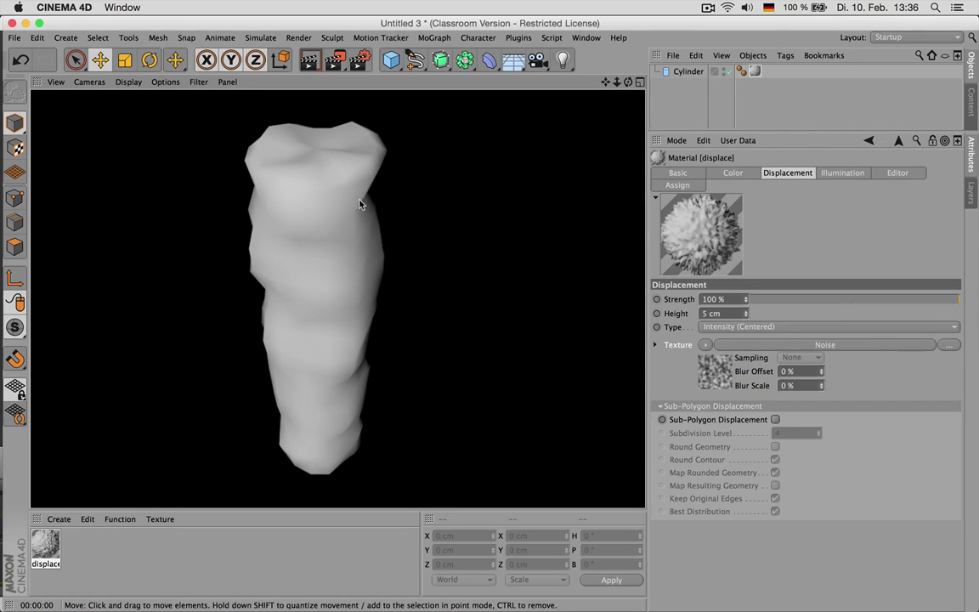
- Enable Sub-Polygon Displacement and Round Geometry, rendering each result
left_click(707, 376)
left_click(869, 140)
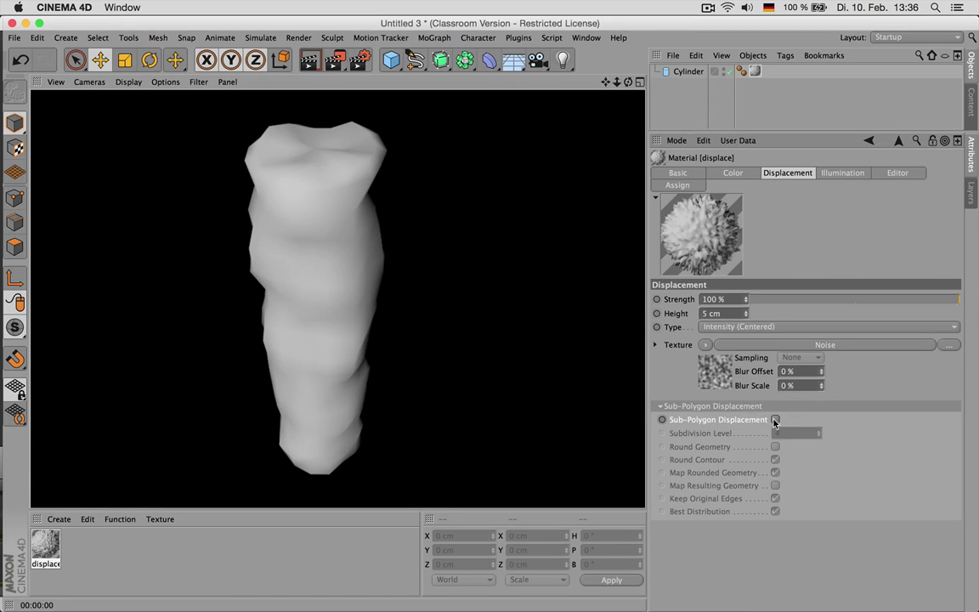
left_click(775, 420)
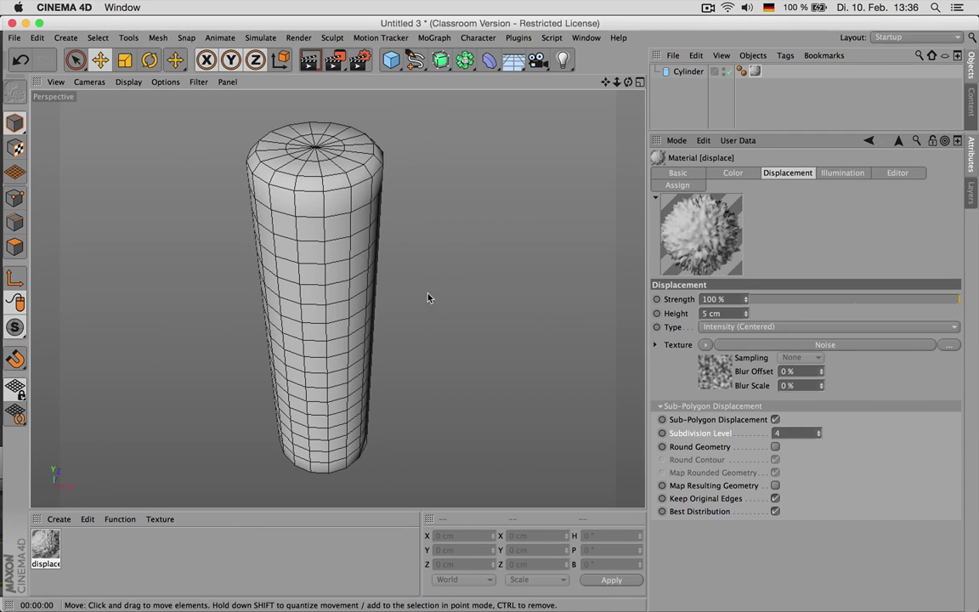
key("super+r")
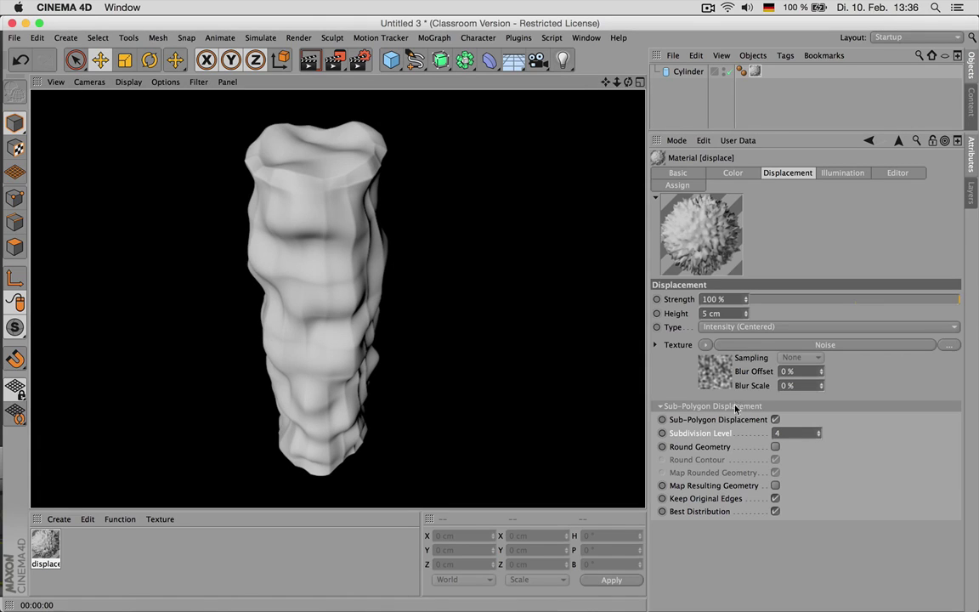
left_click(774, 447)
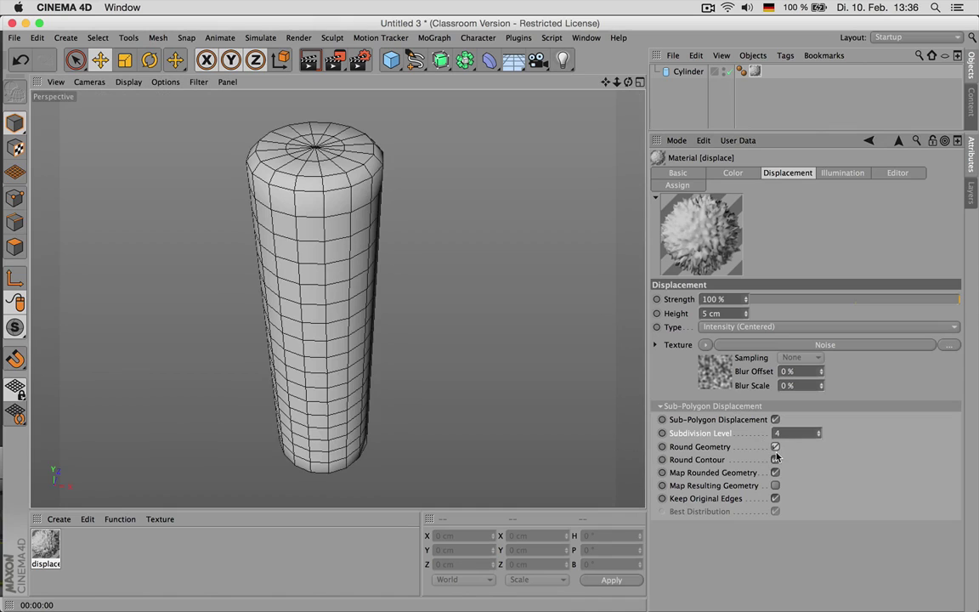
key("ctrl+r")
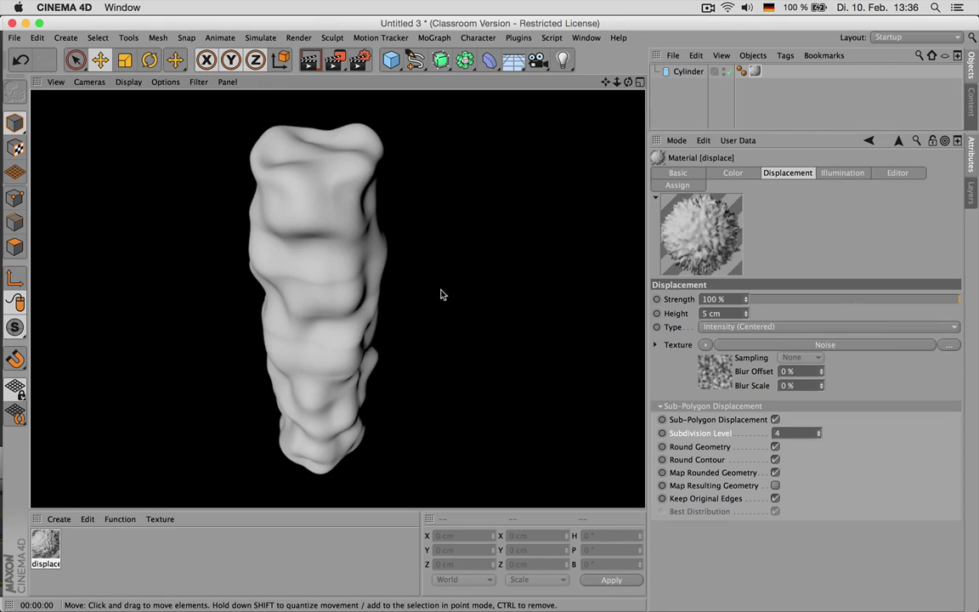
- Frame the cylinder's lower part and render at Subdivision Level 1
left_click(605, 81)
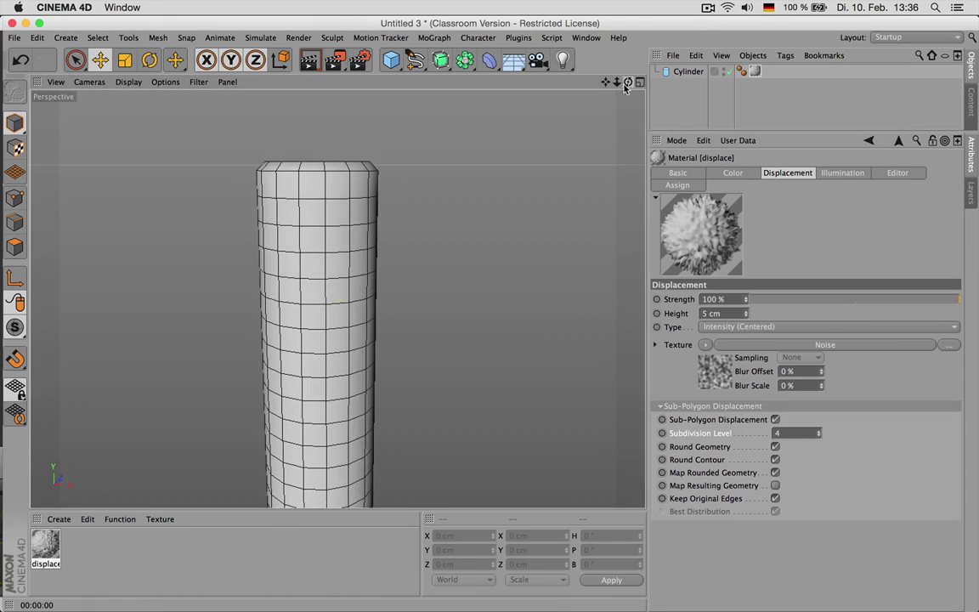
left_click_drag(609, 85, 527, 177)
key("ctrl+r")
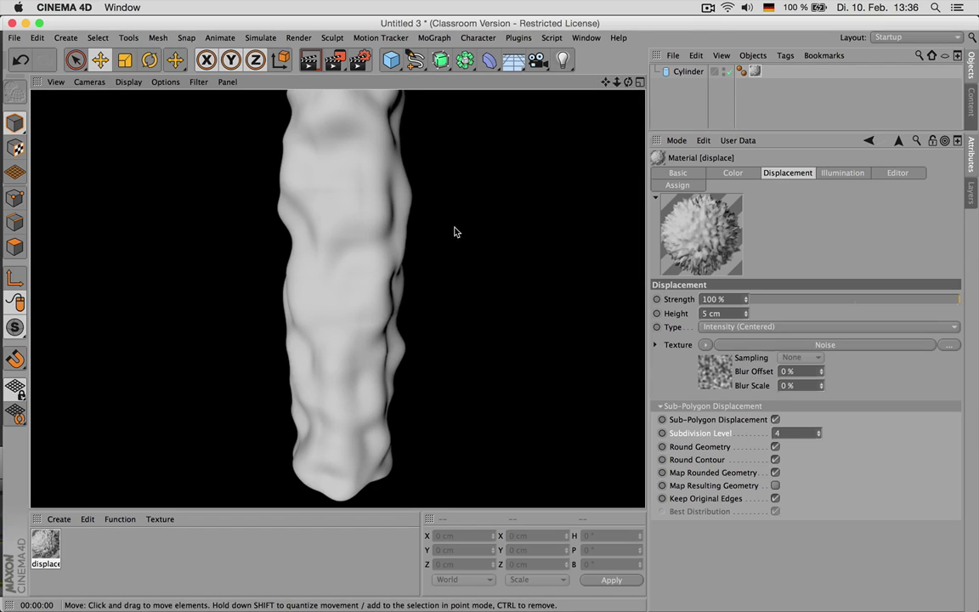
left_click(798, 435)
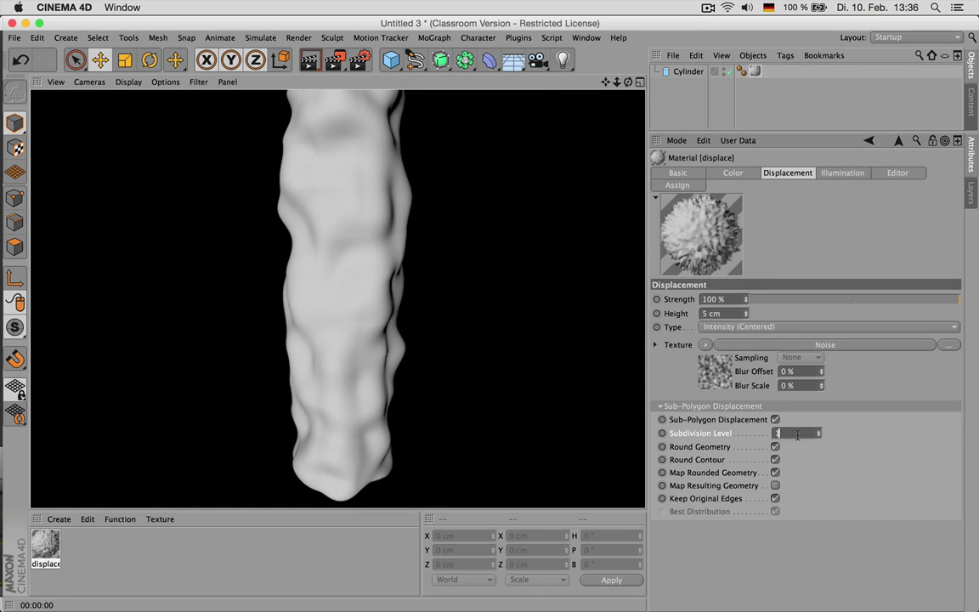
type("1")
key("Return")
key("ctrl+r")
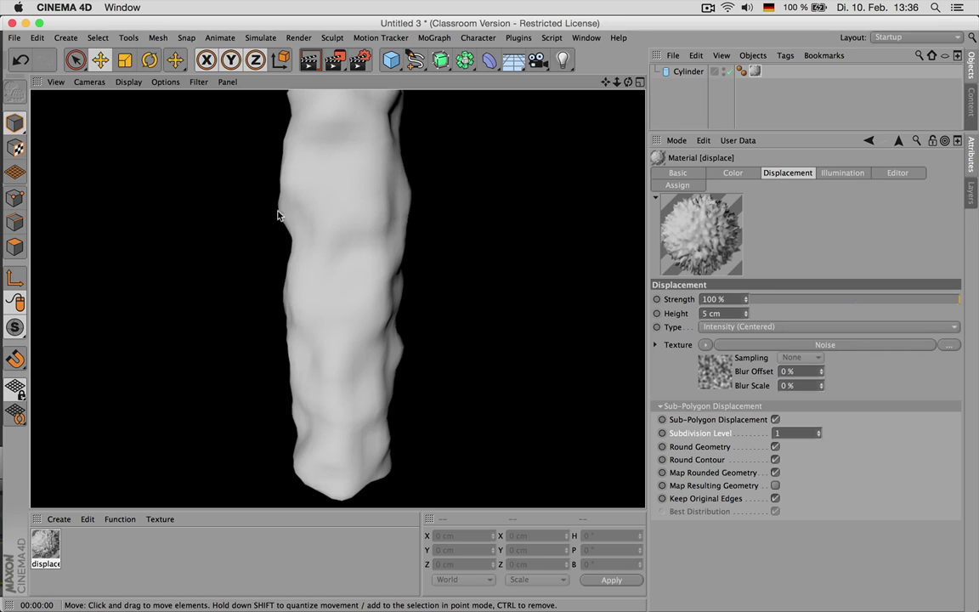
- Raise Subdivision Level to 4, render, and select the Cylinder
left_click(791, 432)
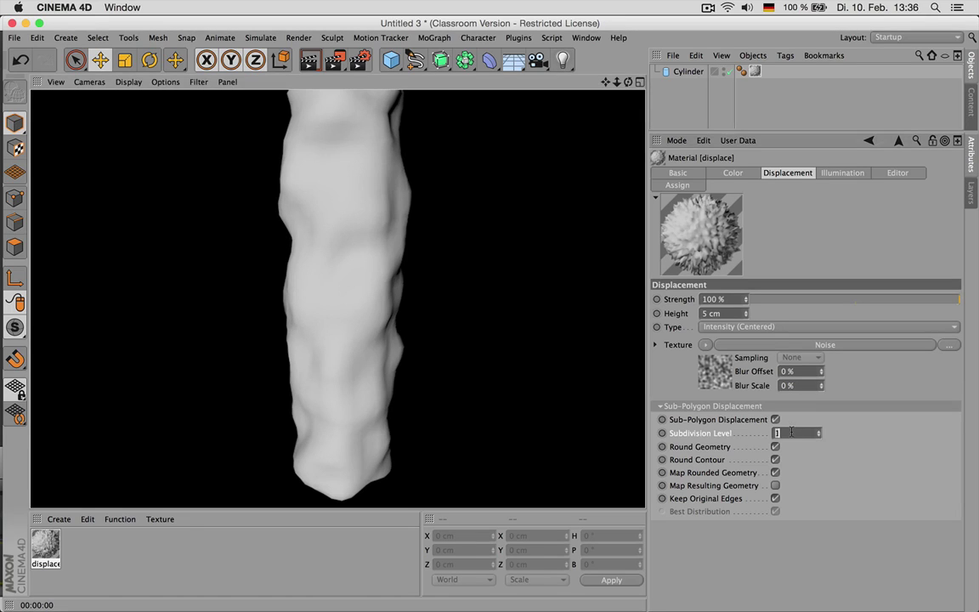
type("4")
key("Return")
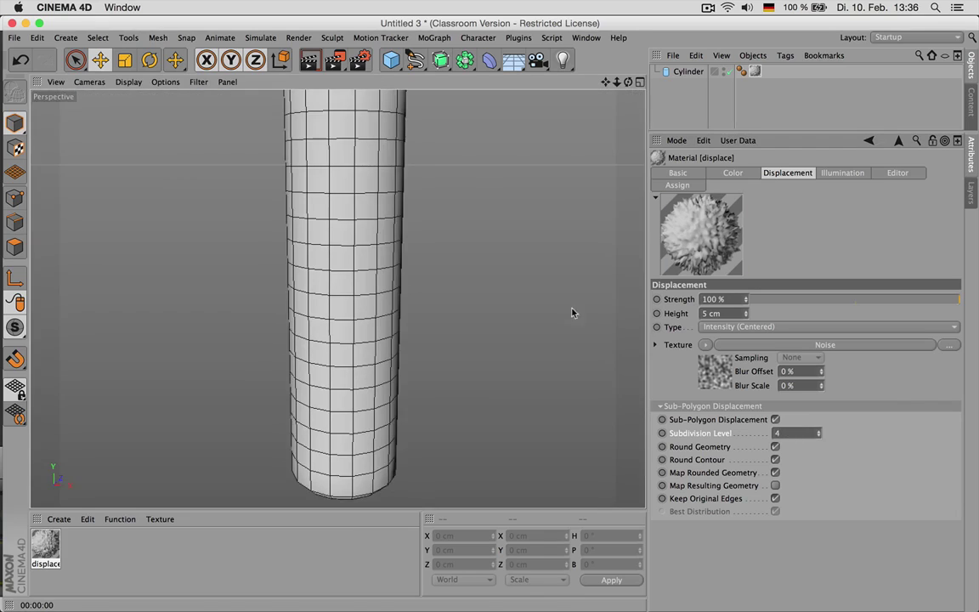
key("ctrl+r")
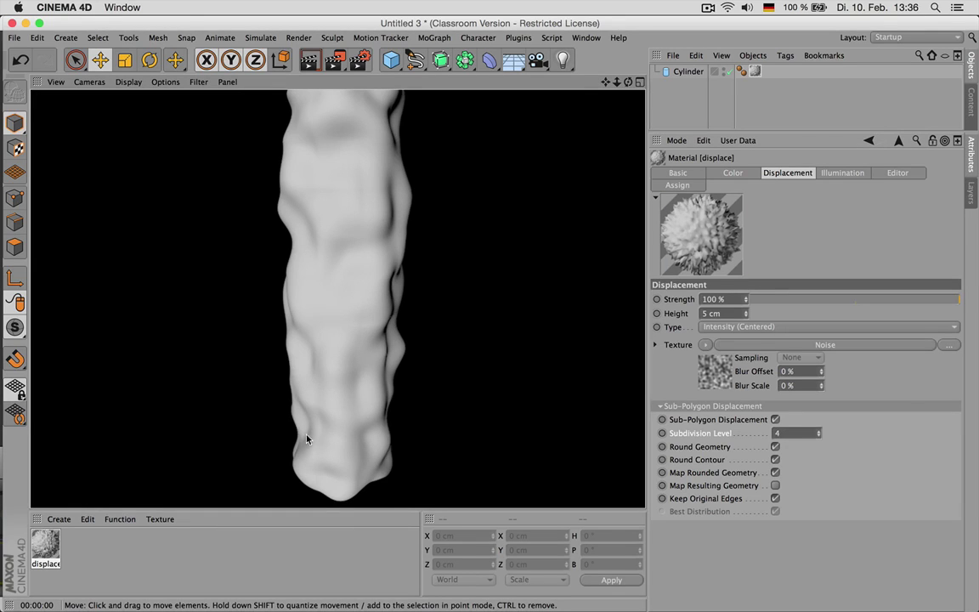
left_click(689, 71)
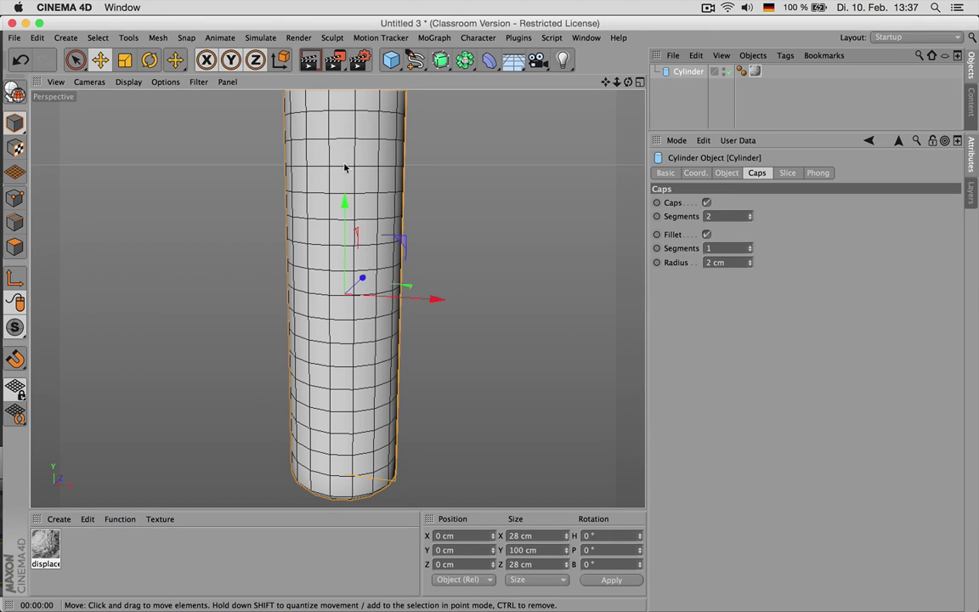
- Open the displace material from the Cylinder's tag and render a top-down preview
left_click(756, 72)
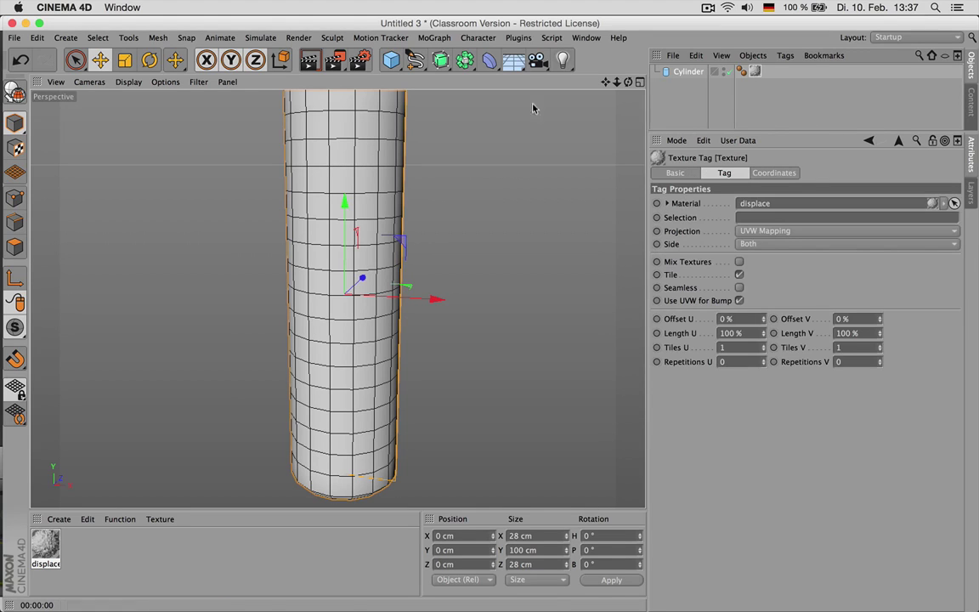
double_click(755, 71)
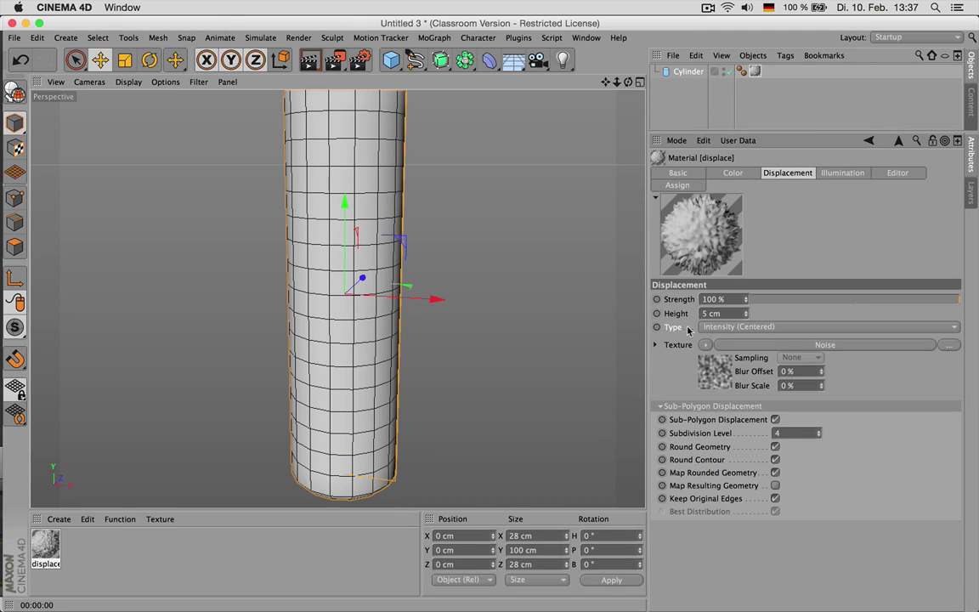
key("super+r")
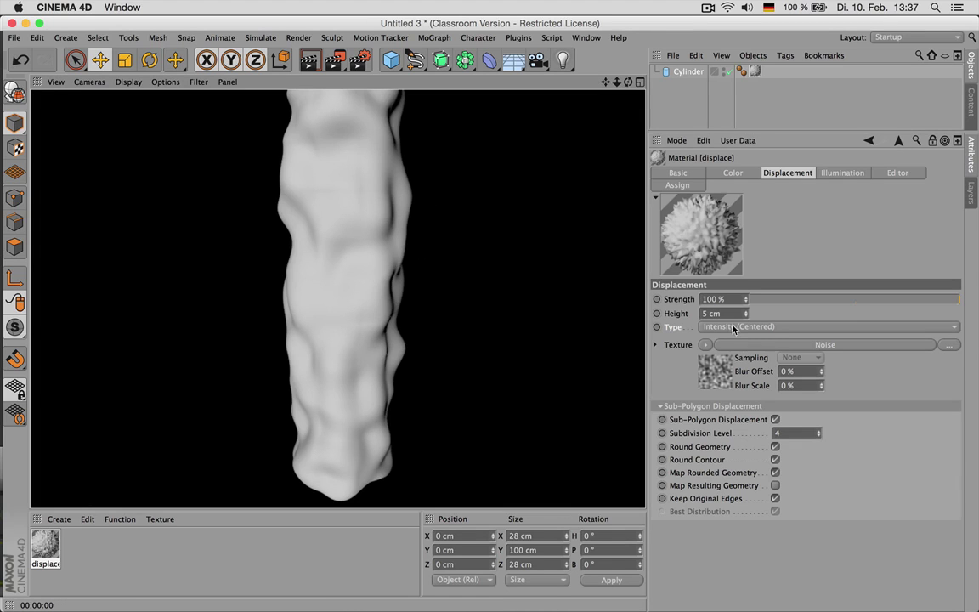
left_click(628, 81)
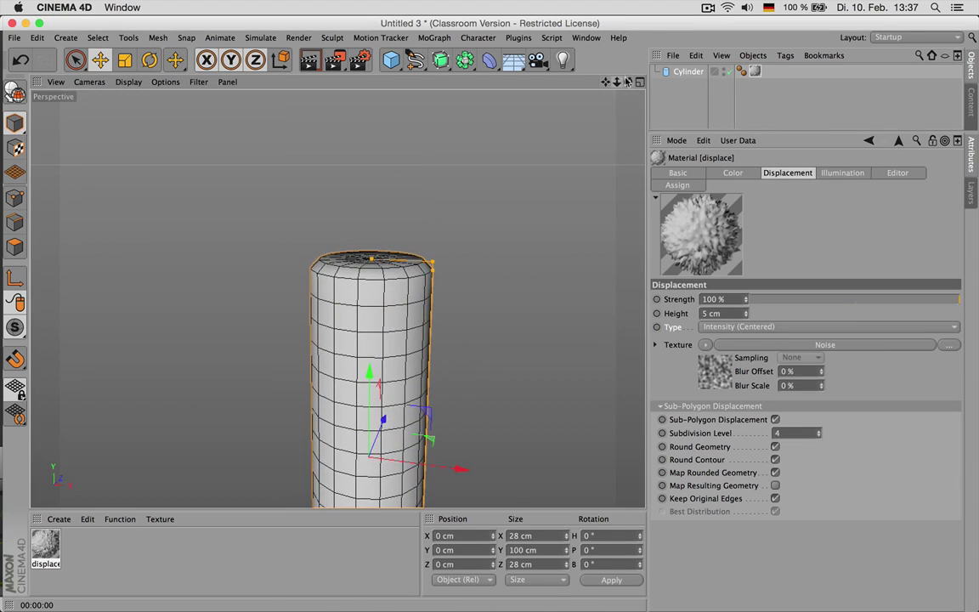
left_click_drag(627, 82, 420, 280)
key("super+r")
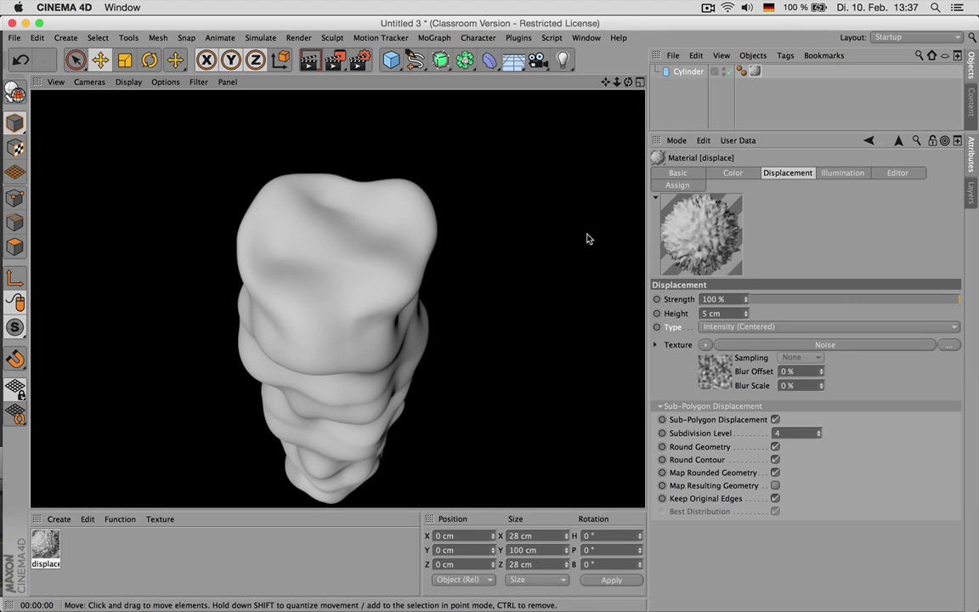
- Switch displacement Type to Intensity, re-render, and check the Cylinder's radius, height and segments
left_click(723, 327)
left_click(680, 308)
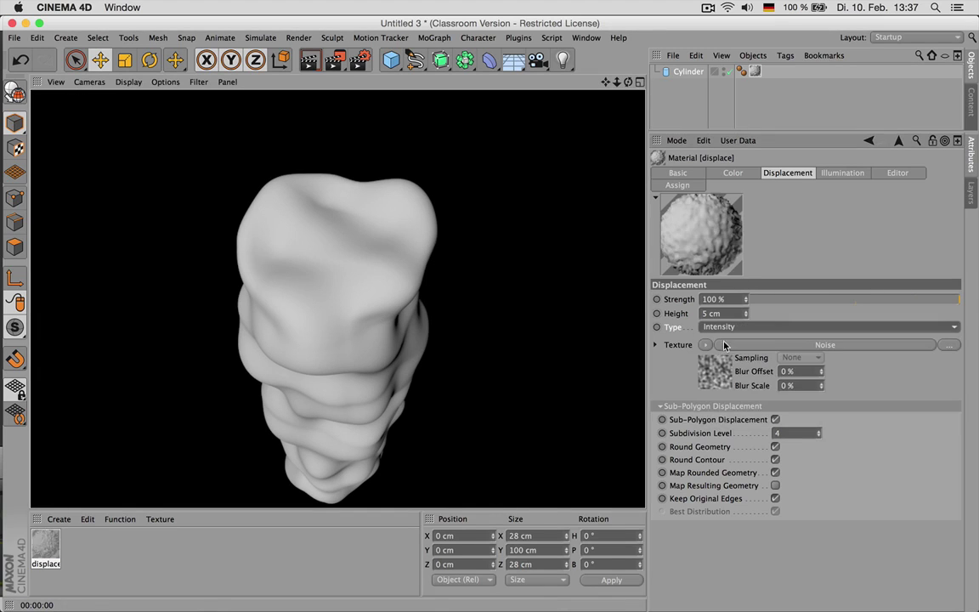
key("ctrl+r")
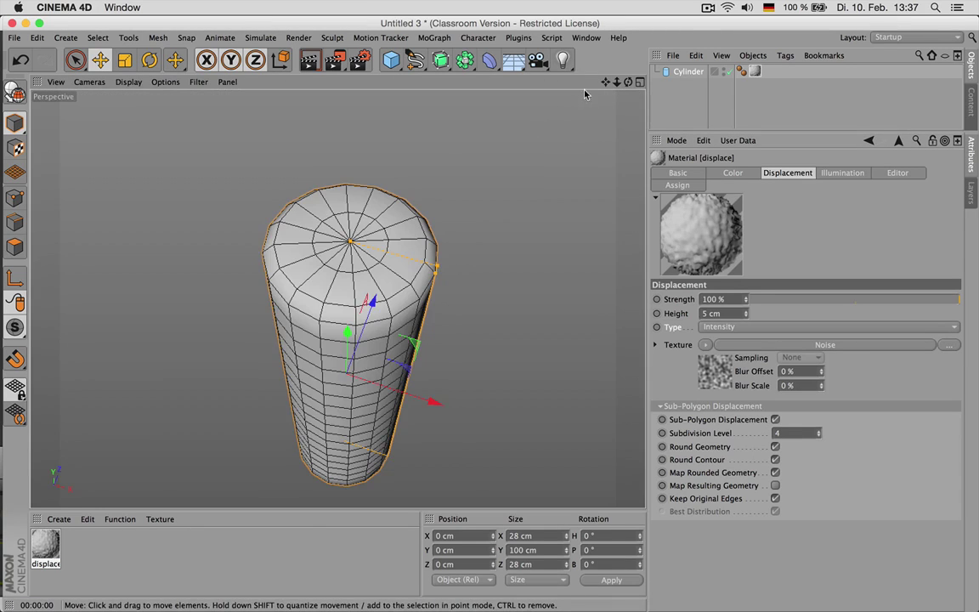
left_click_drag(628, 82, 633, 84)
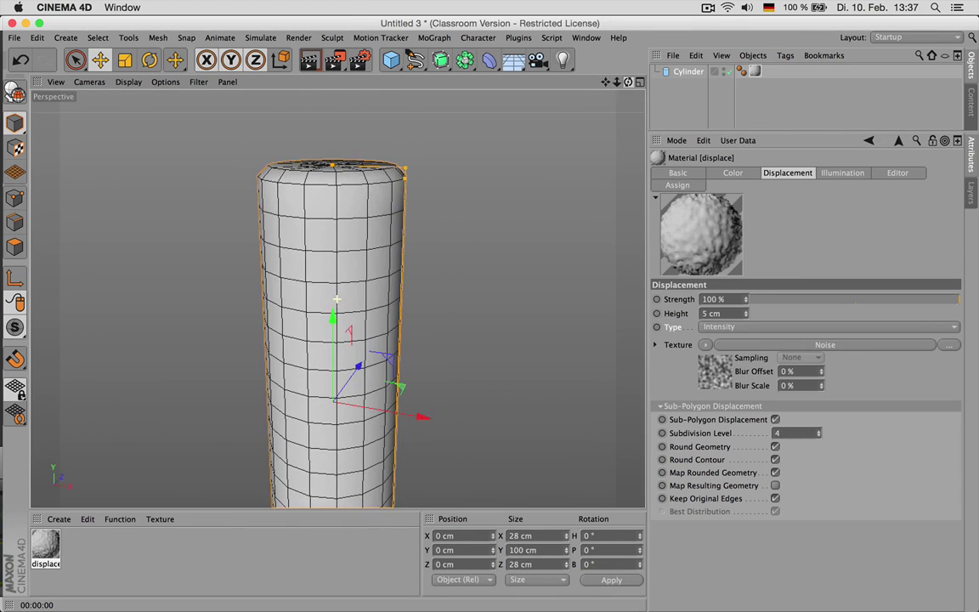
left_click(688, 72)
left_click(735, 174)
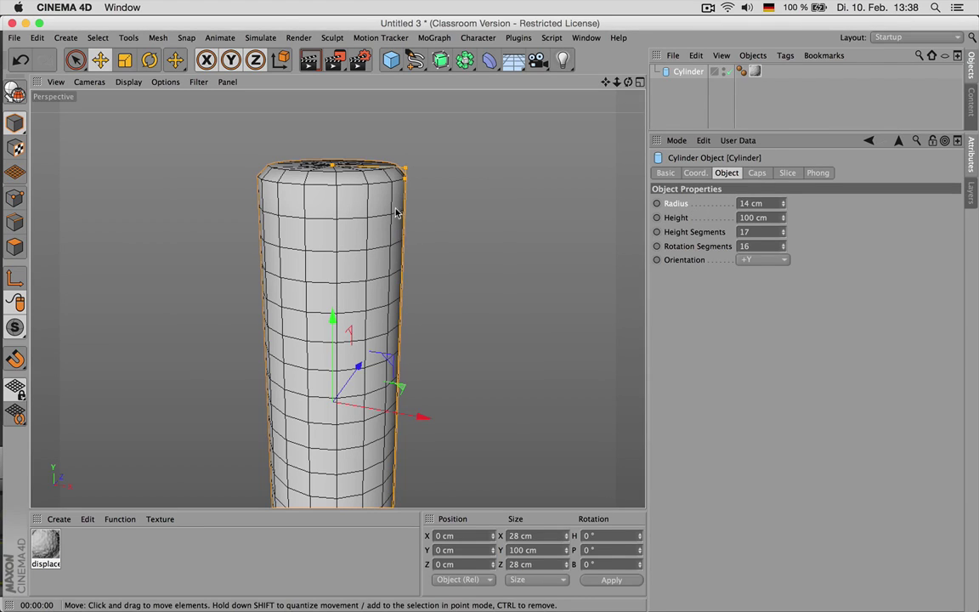
left_click(755, 72)
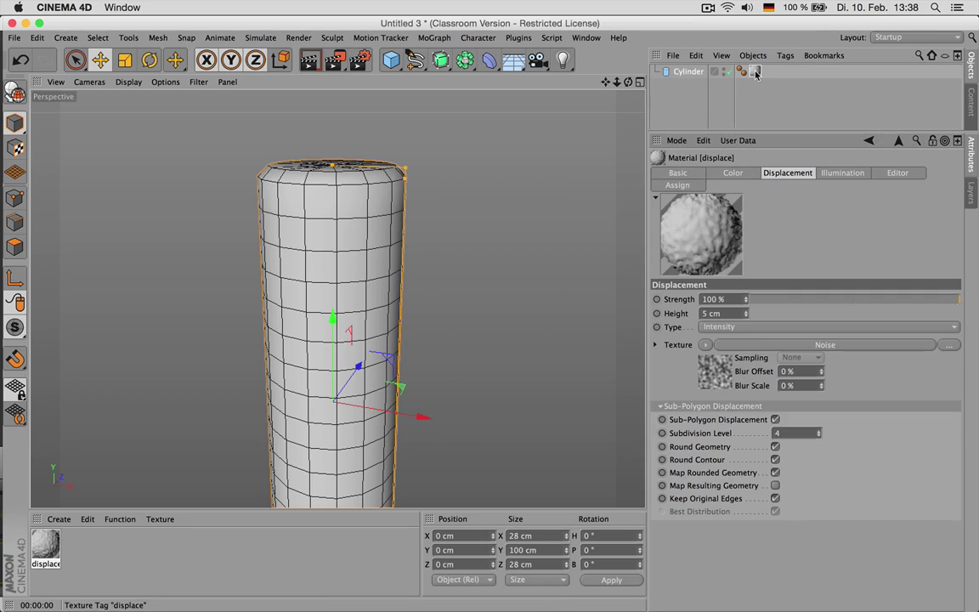
- Show the Noise shader settings in an enlarged Attributes panel
left_click(797, 344)
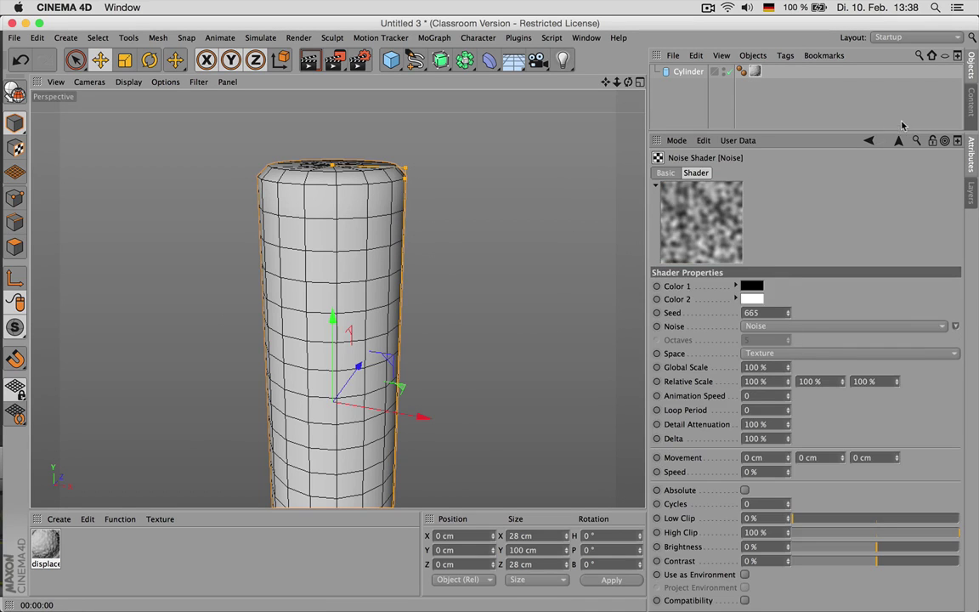
left_click(898, 140)
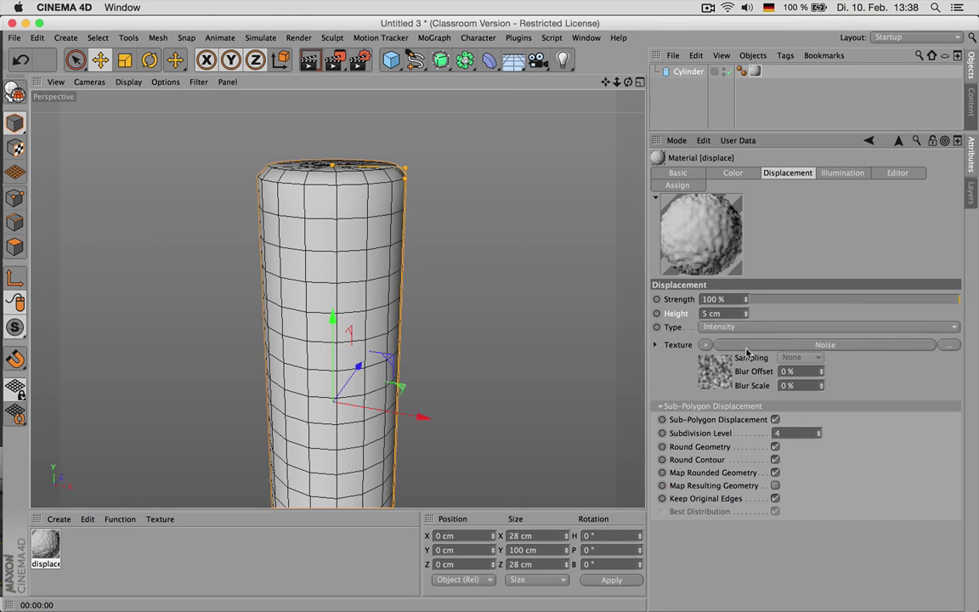
left_click(846, 345)
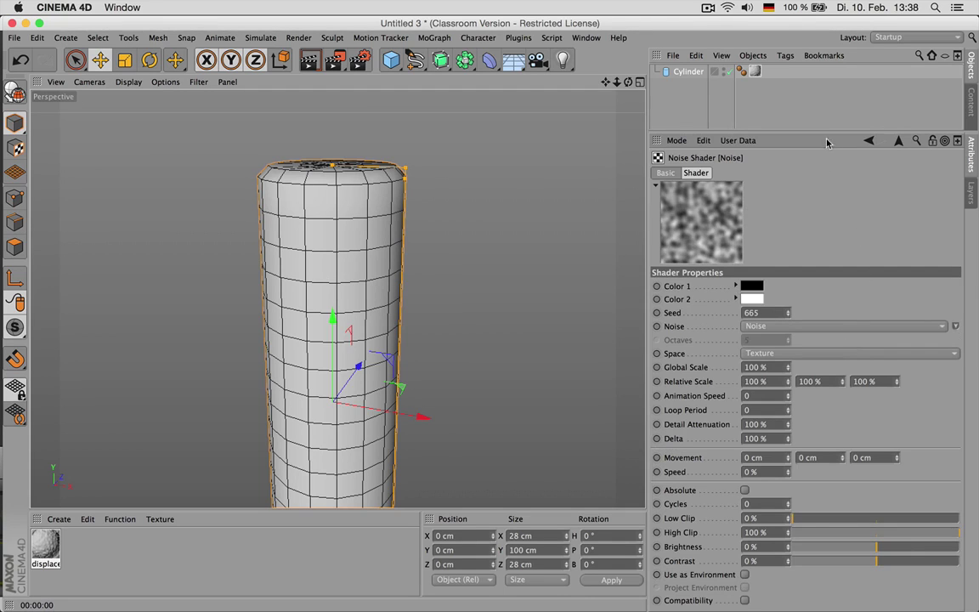
left_click_drag(827, 132, 827, 109)
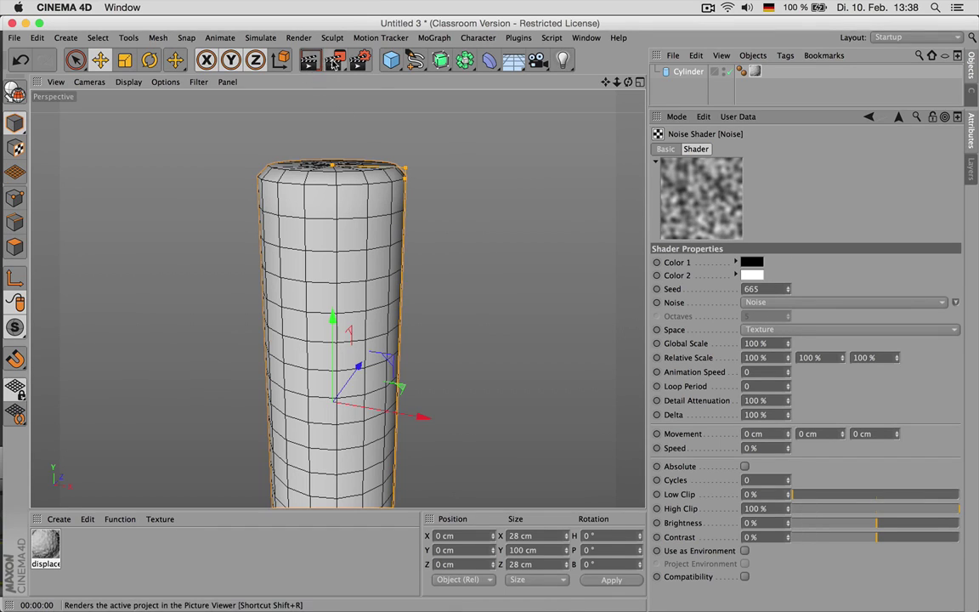
- Start an Interactive Render Region stretched over the whole stem and deselect the cylinder
left_click(336, 61)
left_click(392, 264)
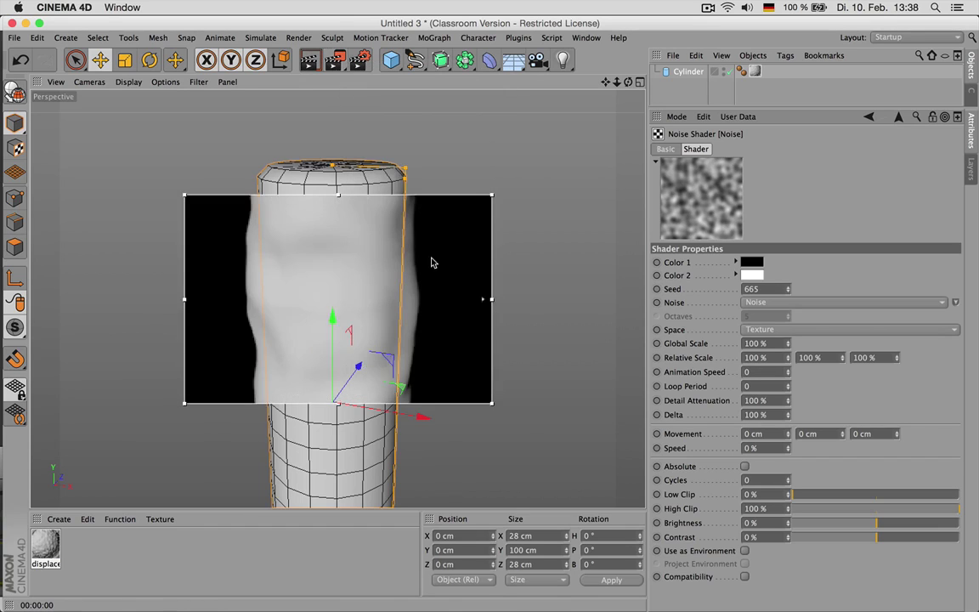
left_click_drag(343, 196, 338, 121)
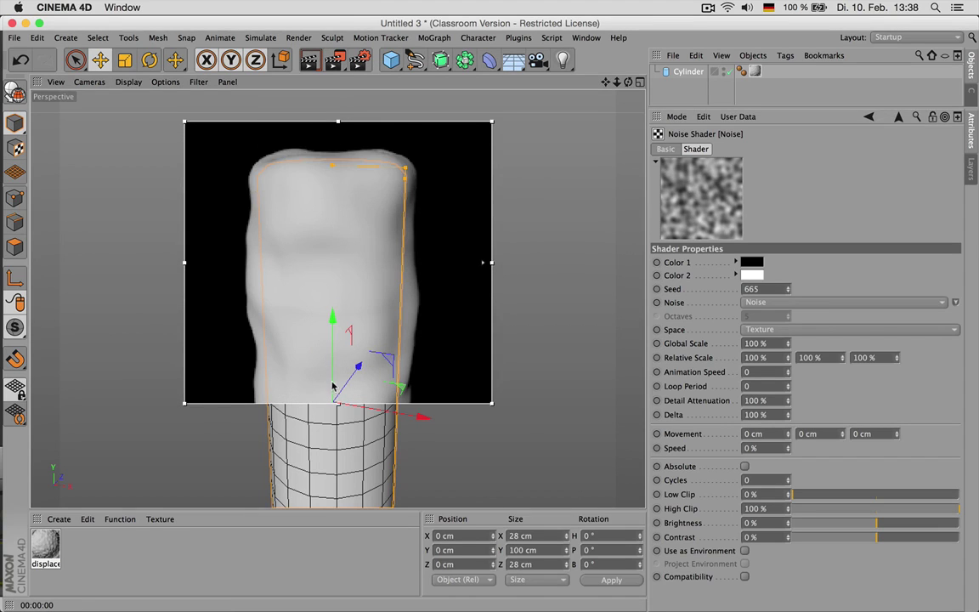
left_click_drag(339, 403, 366, 506)
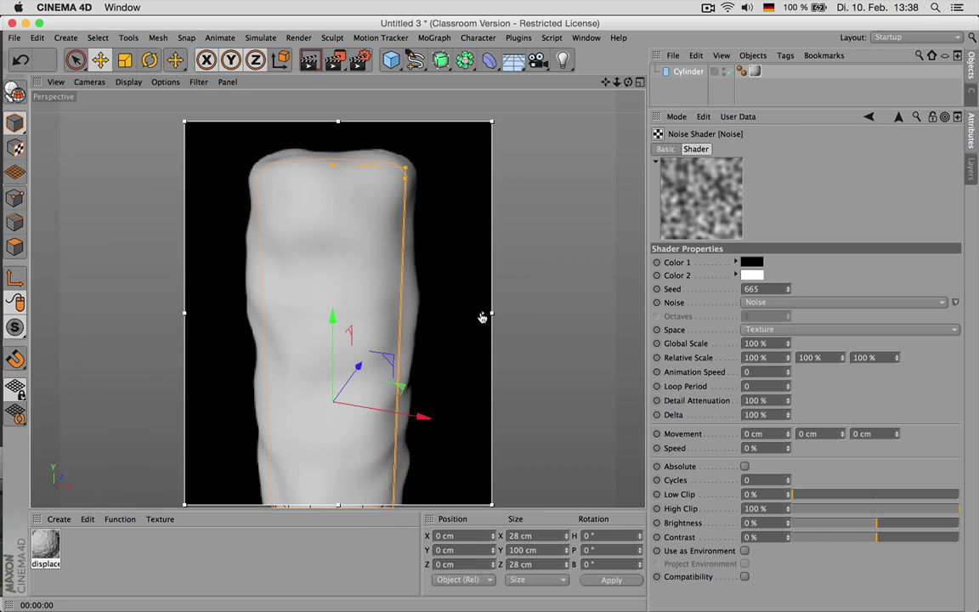
left_click(480, 117)
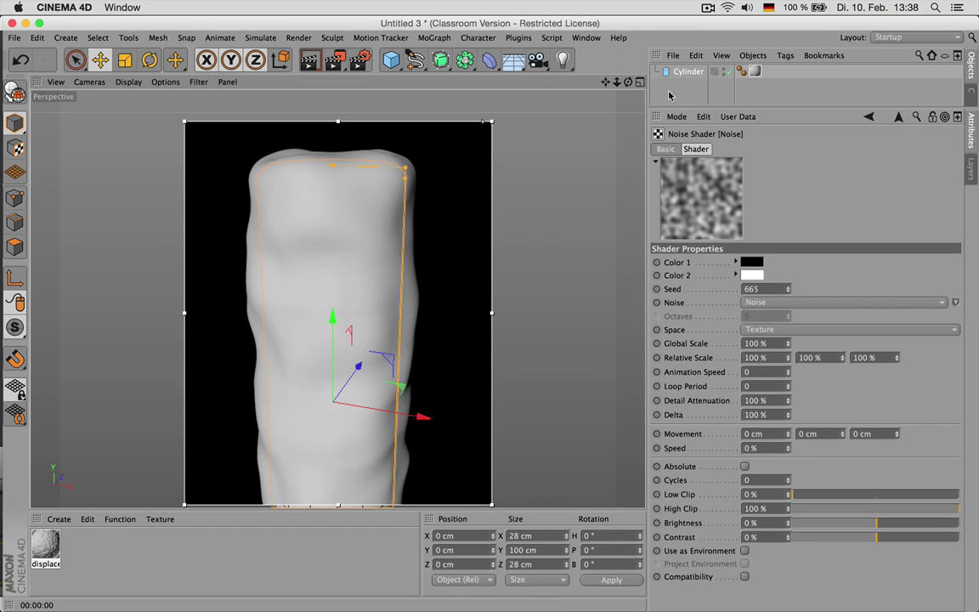
left_click(697, 96)
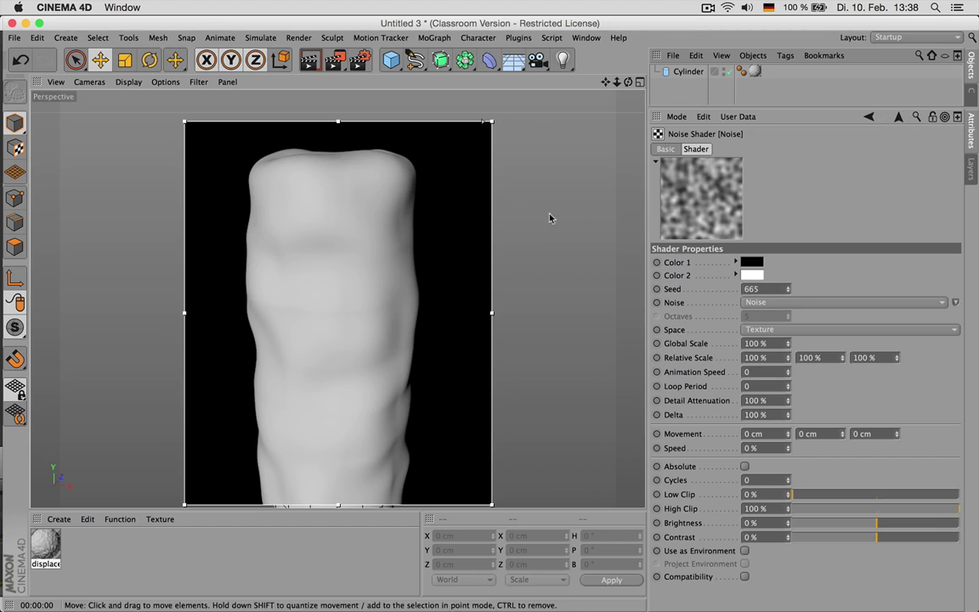
left_click_drag(753, 276, 753, 263)
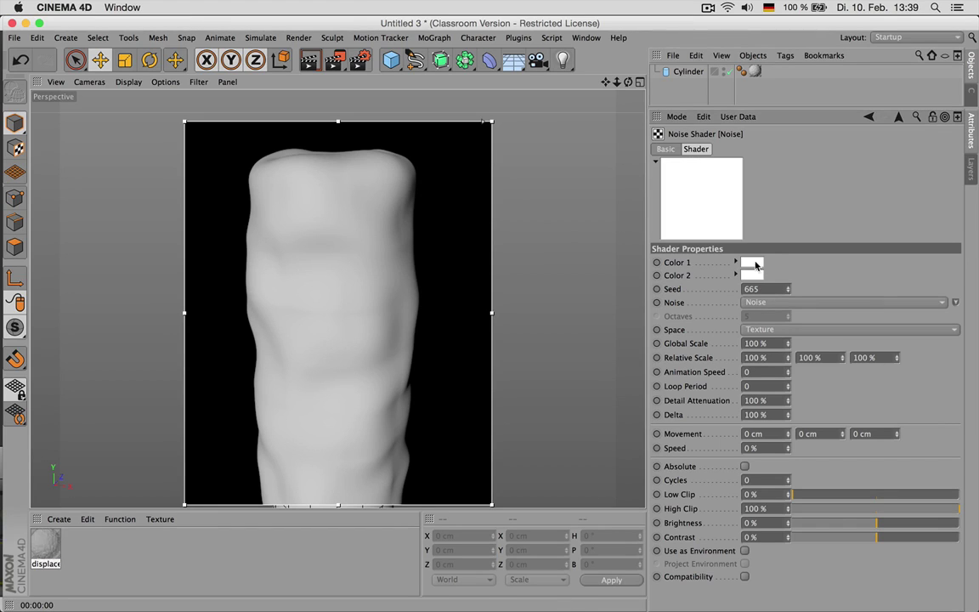
left_click(757, 276)
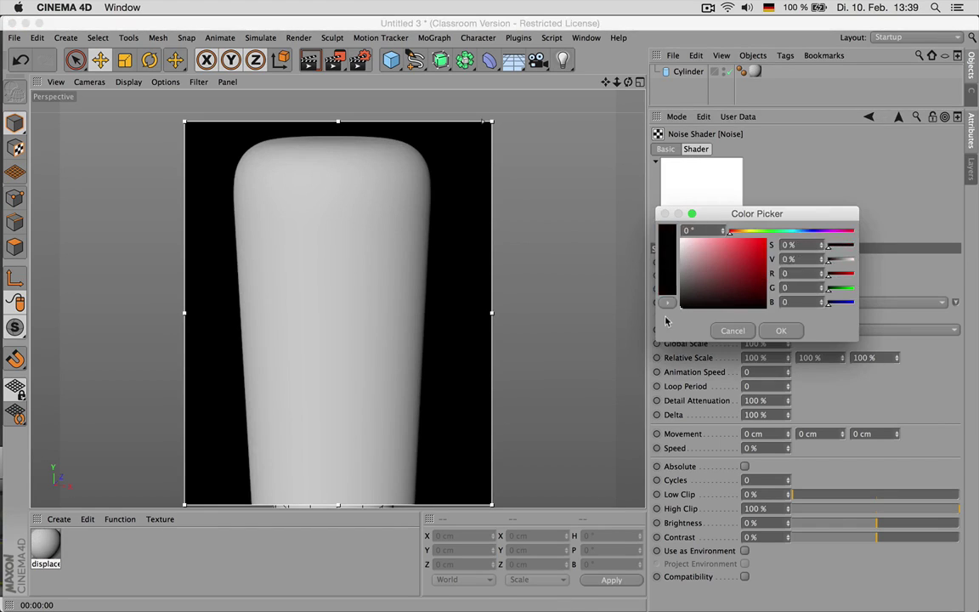
left_click(779, 330)
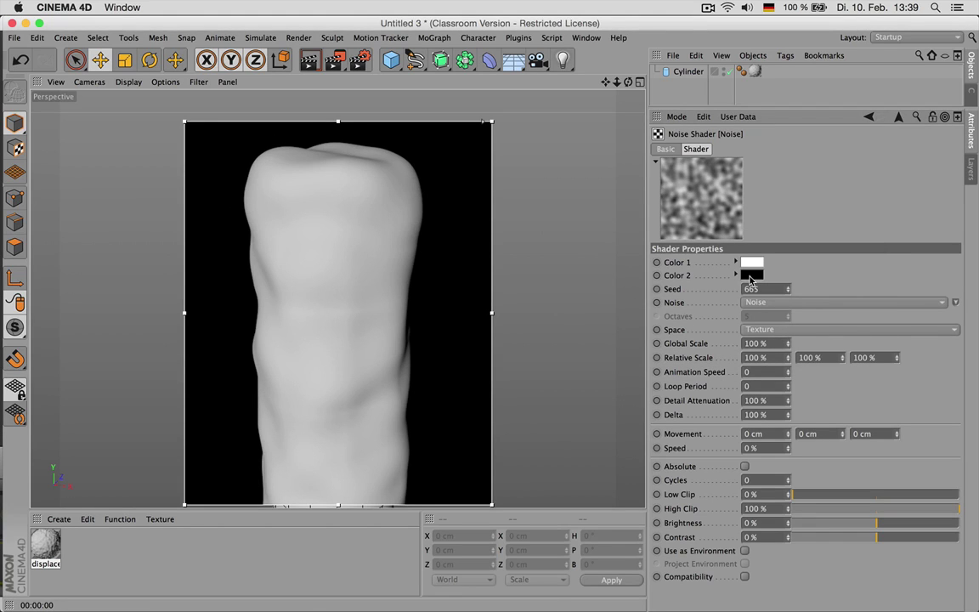
left_click(753, 266)
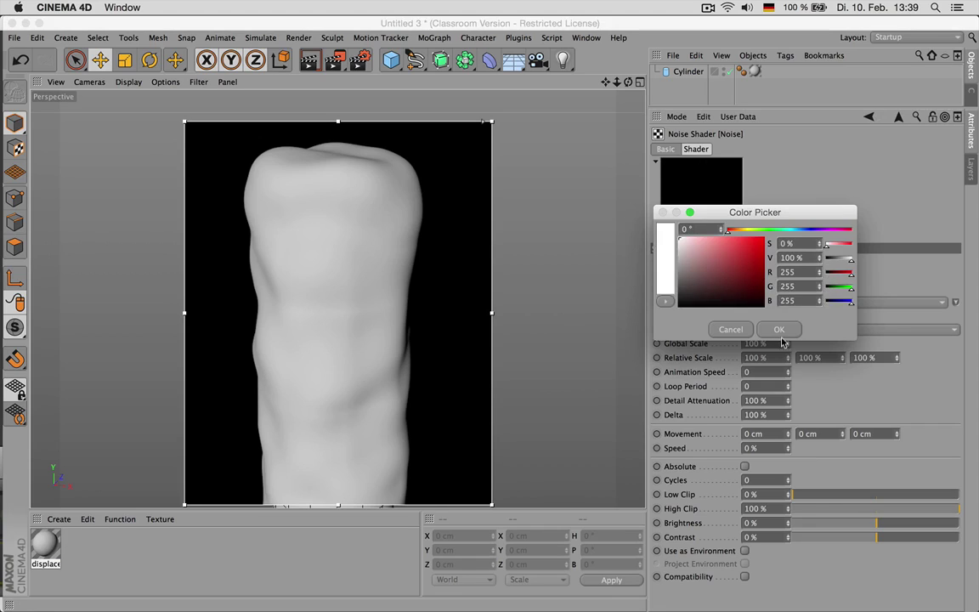
left_click(779, 331)
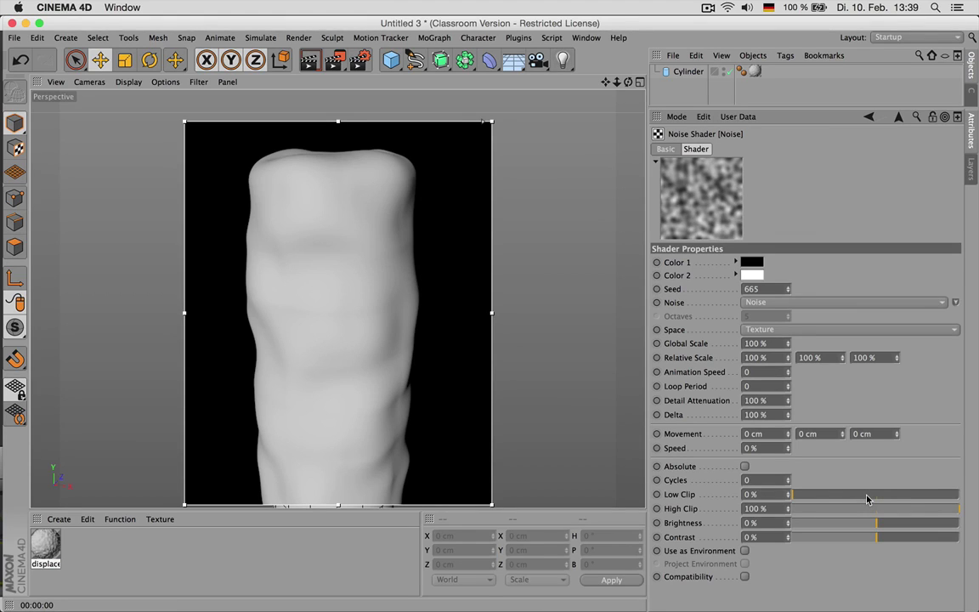
- Try noise Low Clip 45%, then High Clip 57%, re-rendering the cylinder
left_click(867, 497)
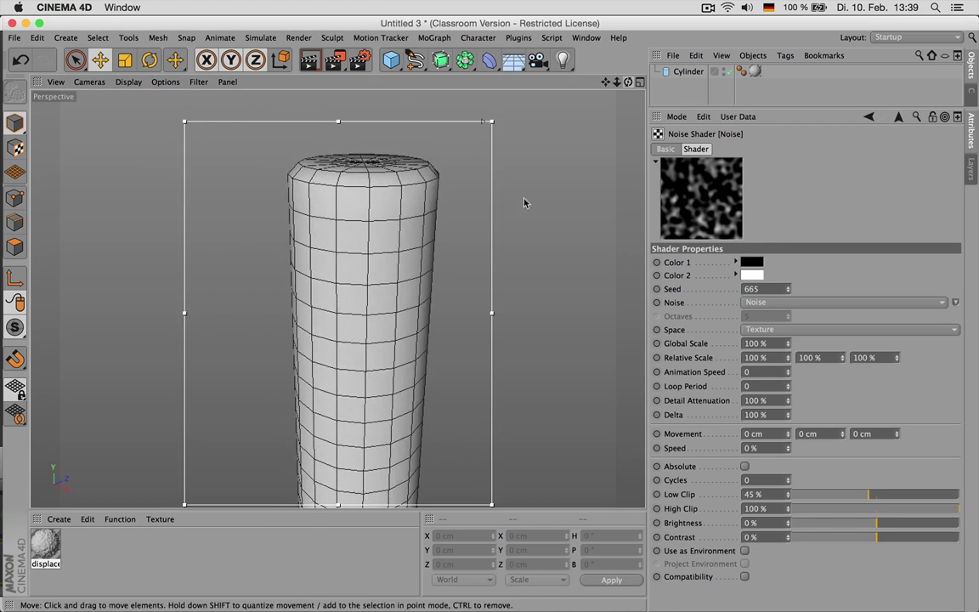
key("ctrl+r")
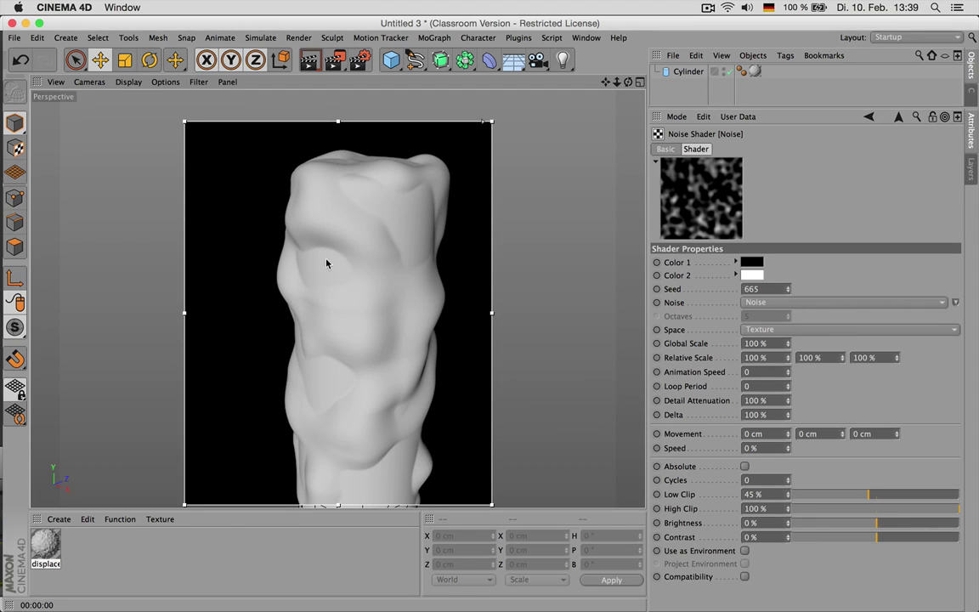
key("super+z")
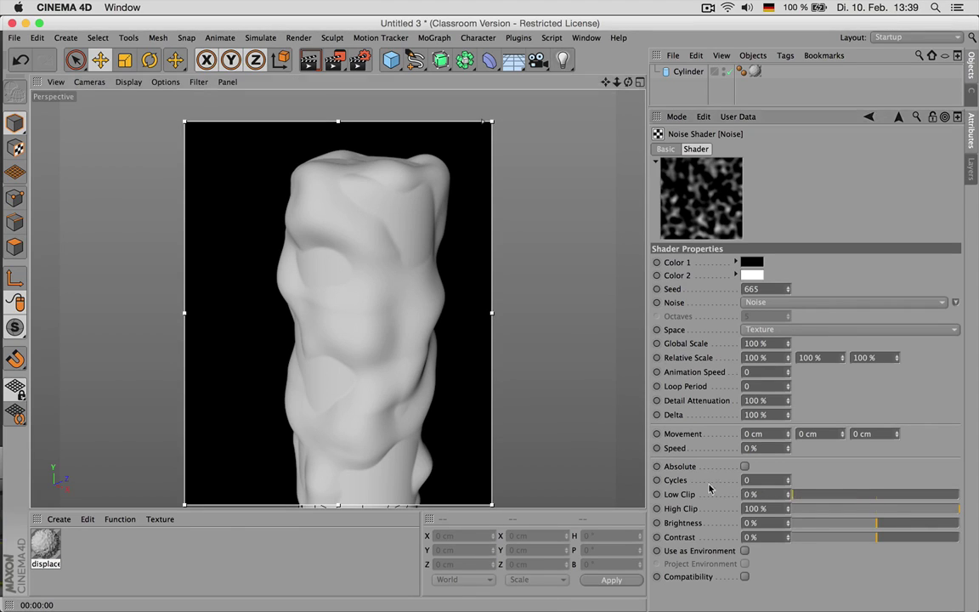
left_click(888, 508)
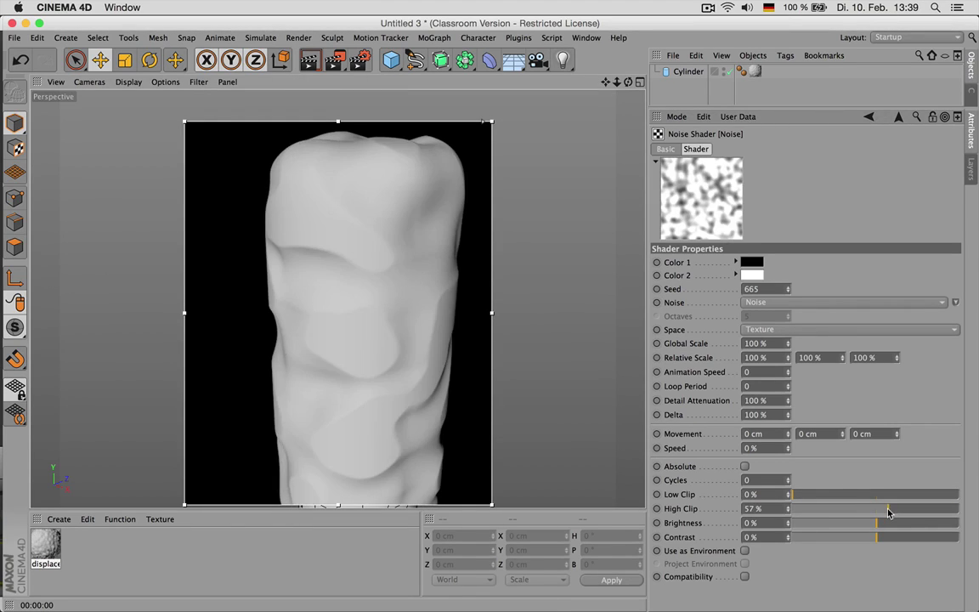
left_click(558, 80)
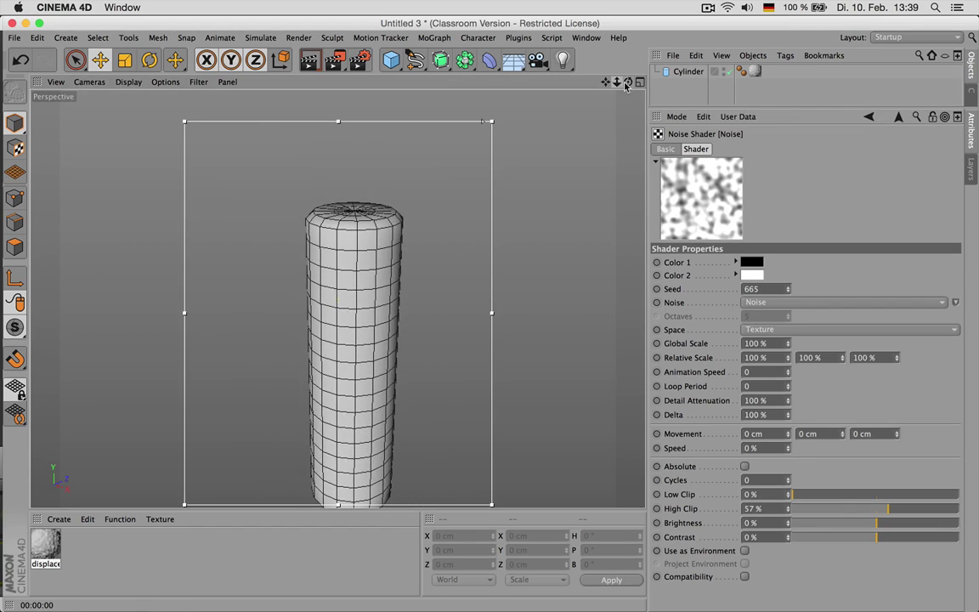
key("ctrl+r")
key("ctrl+r")
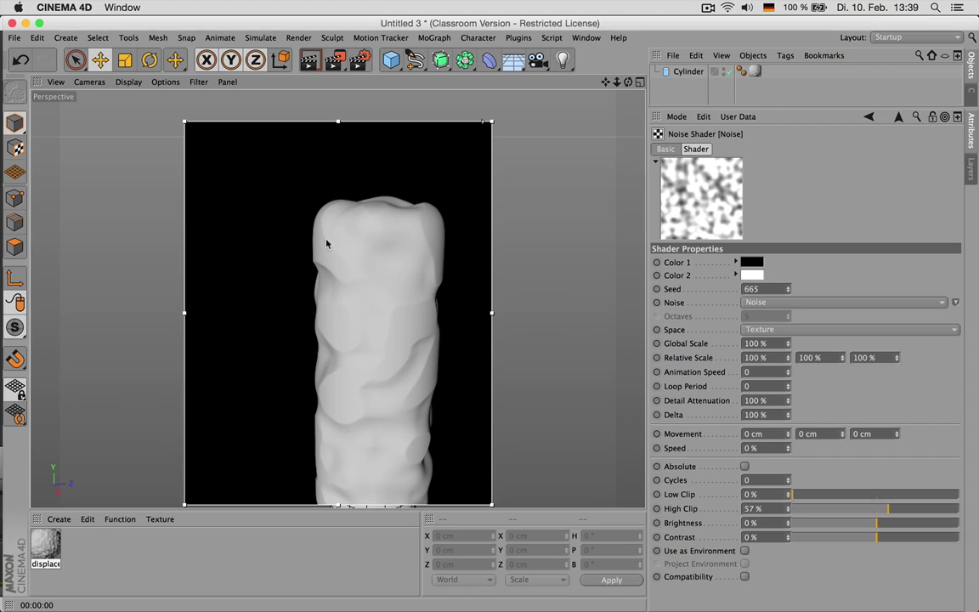
- Restore High Clip to 100% and settle Low Clip at 66% for scattered bumps
left_click(865, 495)
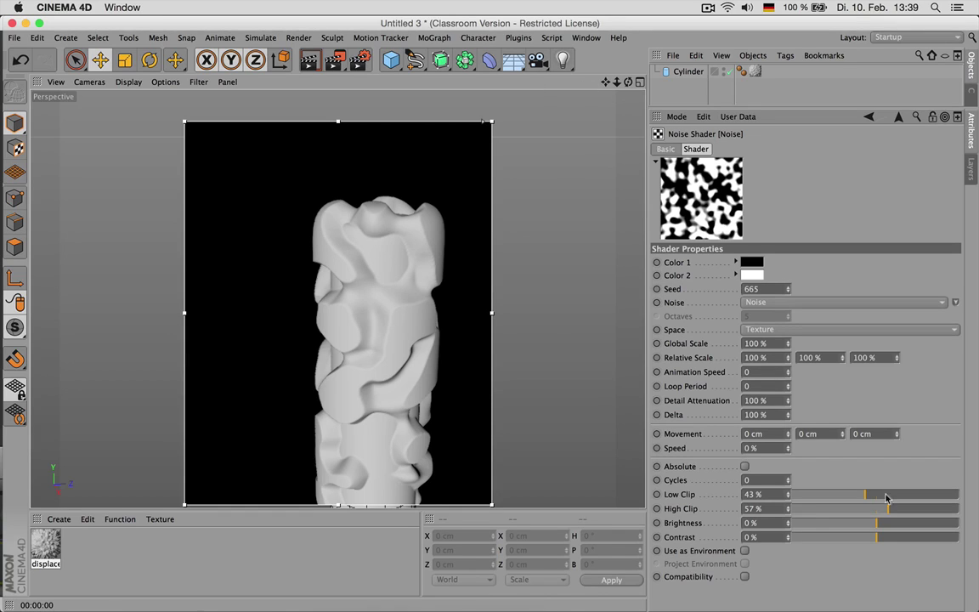
left_click_drag(894, 507, 959, 508)
left_click_drag(865, 494, 789, 495)
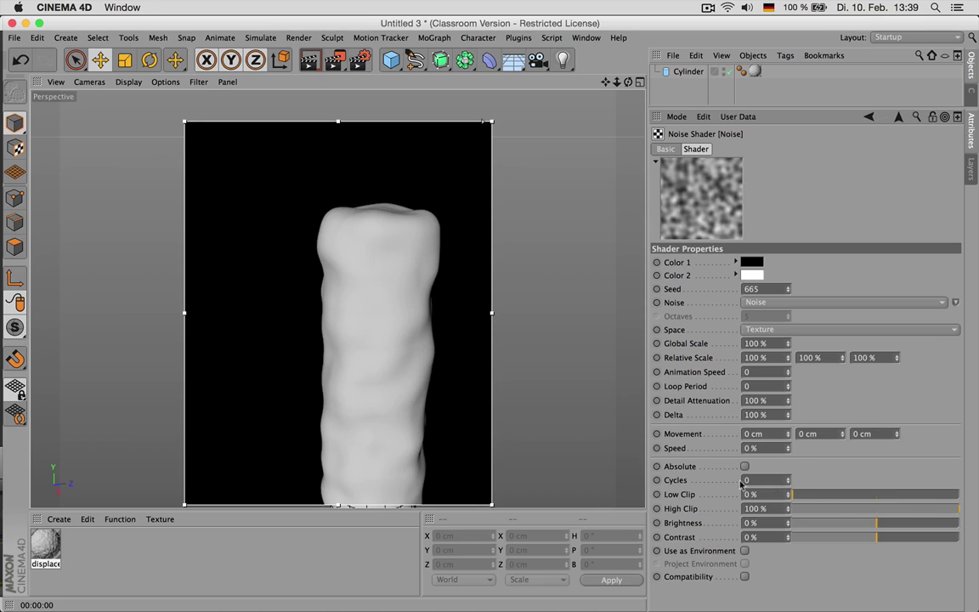
left_click(929, 495)
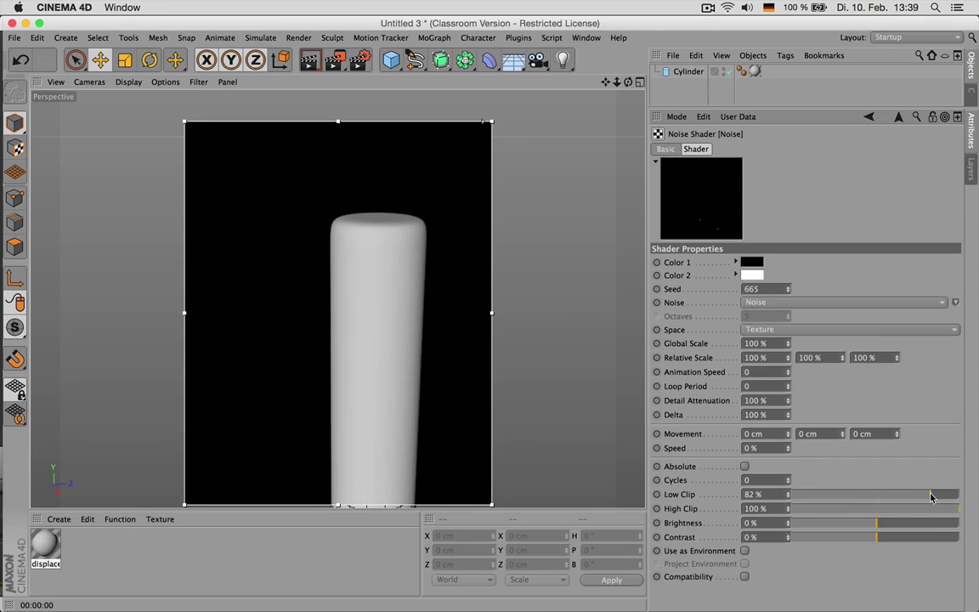
left_click_drag(931, 496, 904, 496)
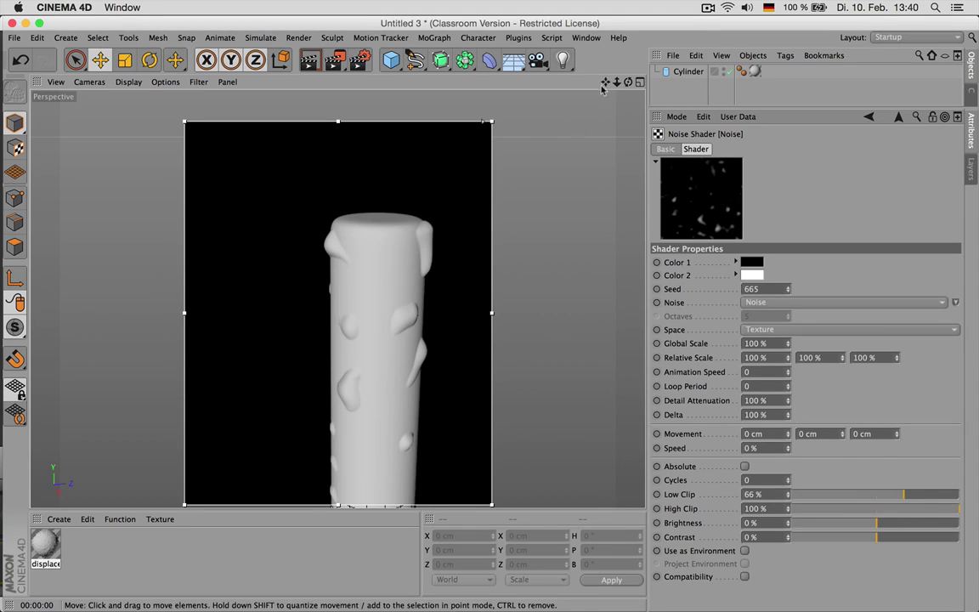
left_click_drag(605, 81, 571, 34)
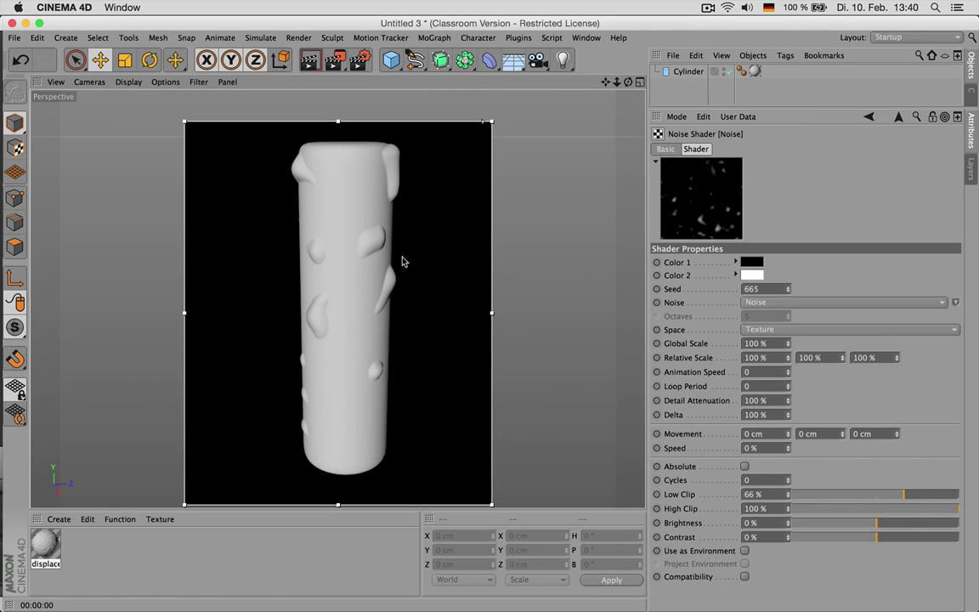
- Make the noise colours black and white and reset the clip range to 0–100%
left_click(758, 276)
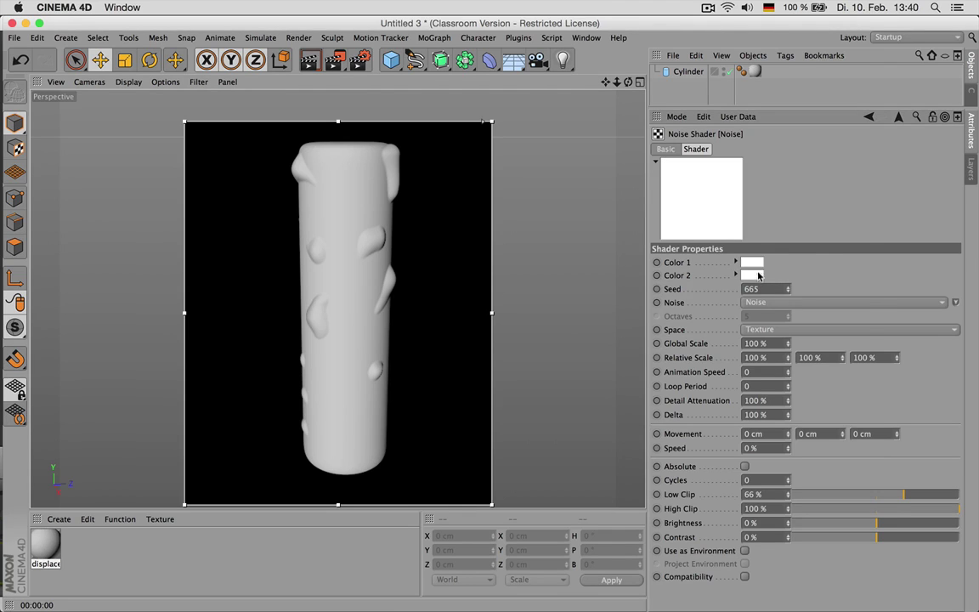
left_click(731, 333)
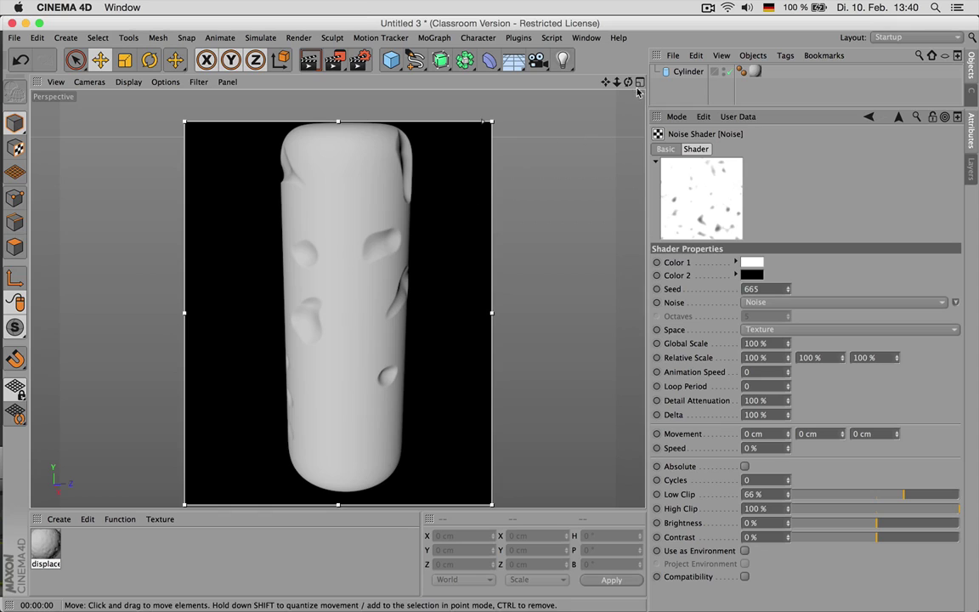
left_click_drag(628, 82, 629, 85)
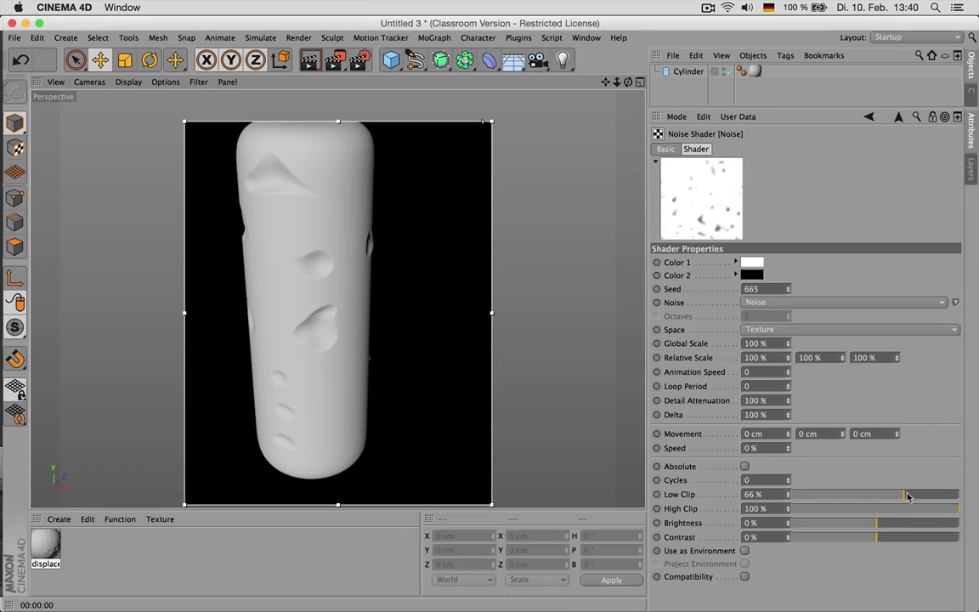
left_click_drag(904, 496, 848, 509)
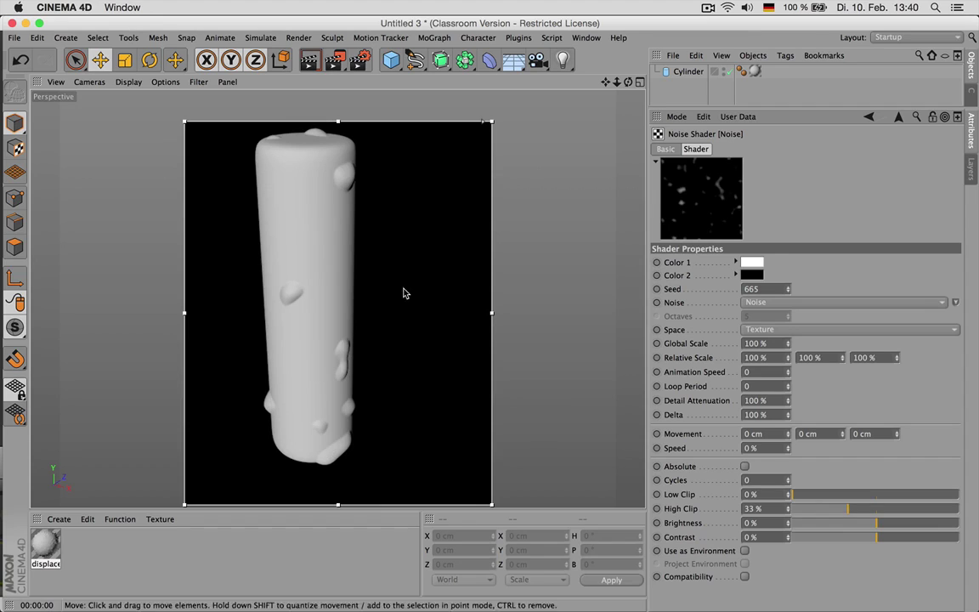
left_click(752, 275)
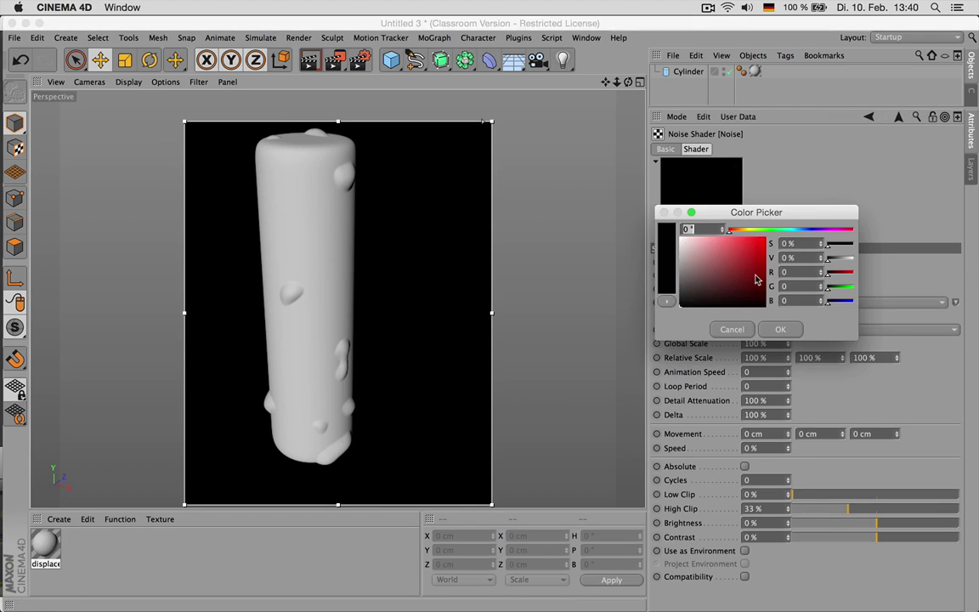
left_click(780, 329)
left_click_drag(840, 504, 922, 507)
- Test Low Clip 73% and 68% and High Clip 81%, ending at Low 39%, High 100%
left_click(937, 494)
left_click(917, 496)
left_click_drag(915, 498, 907, 499)
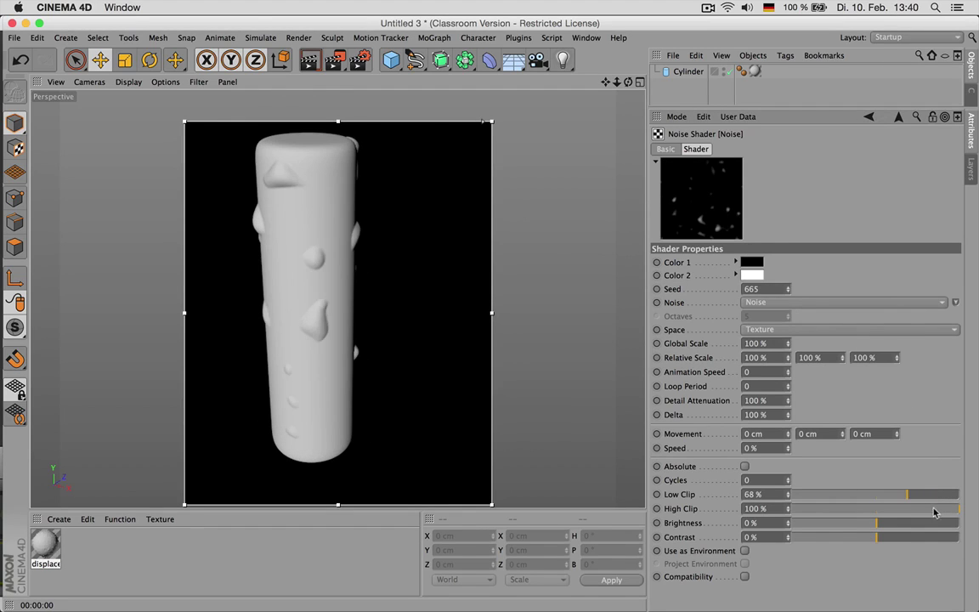
left_click(932, 511)
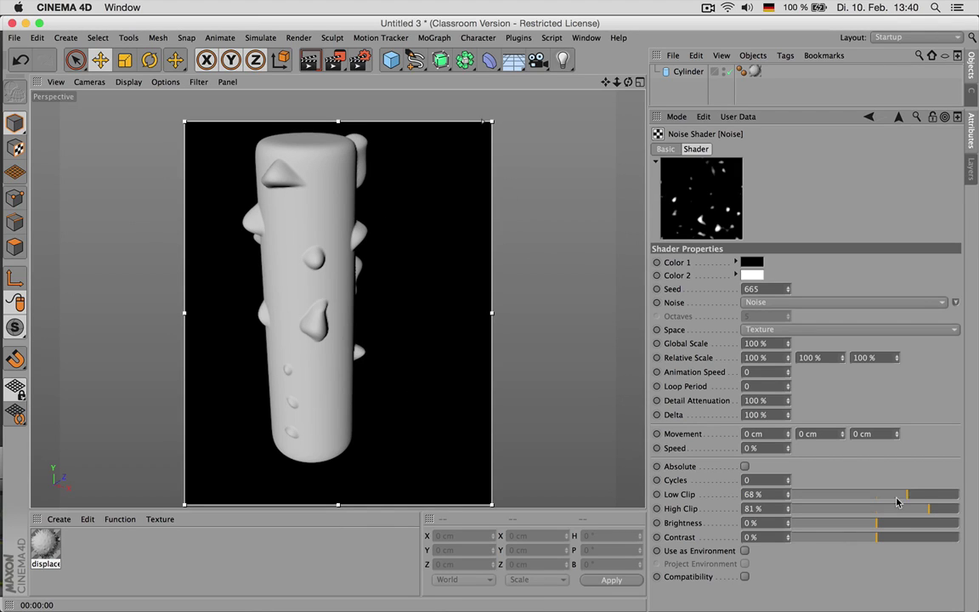
left_click(795, 493)
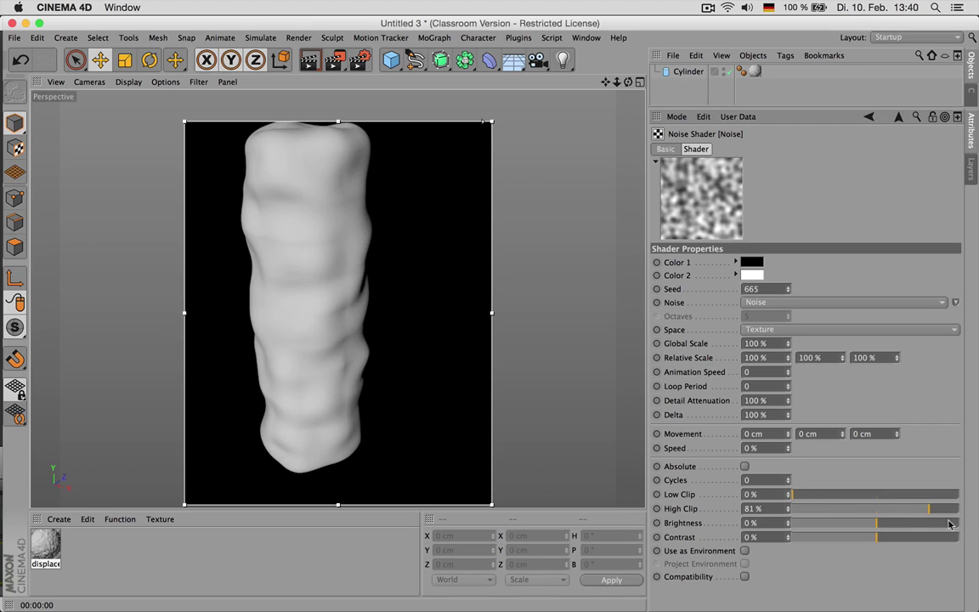
left_click_drag(929, 508, 973, 507)
left_click_drag(911, 496, 857, 496)
- Lower High Clip to 58% and switch the noise type to Voronoi 1
left_click(890, 509)
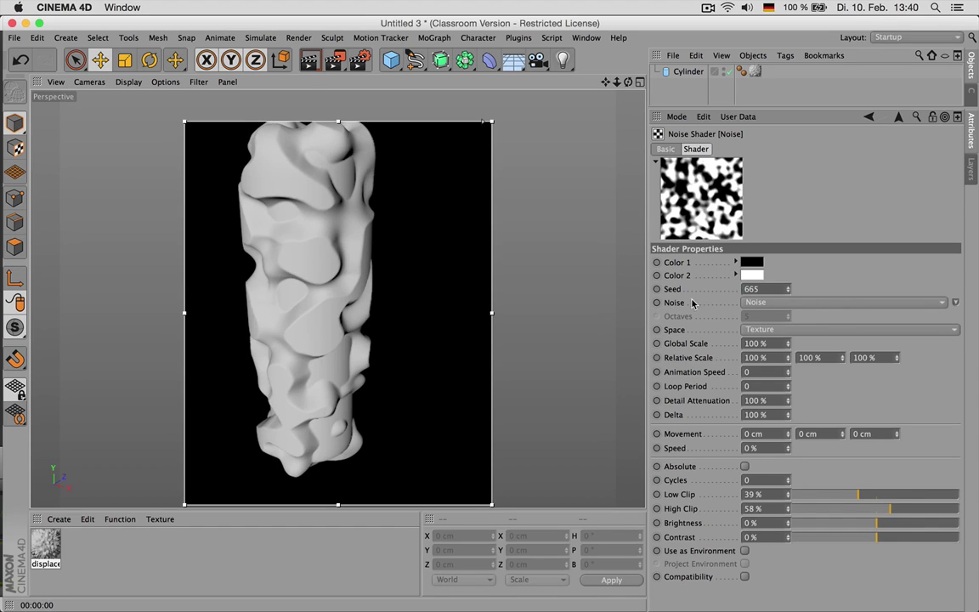
left_click(941, 305)
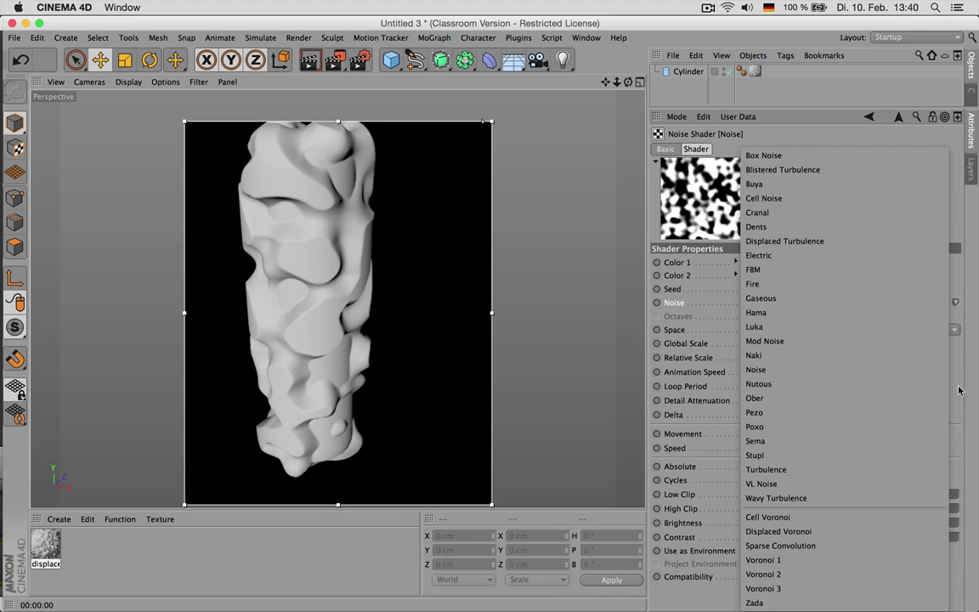
left_click(959, 311)
left_click(956, 304)
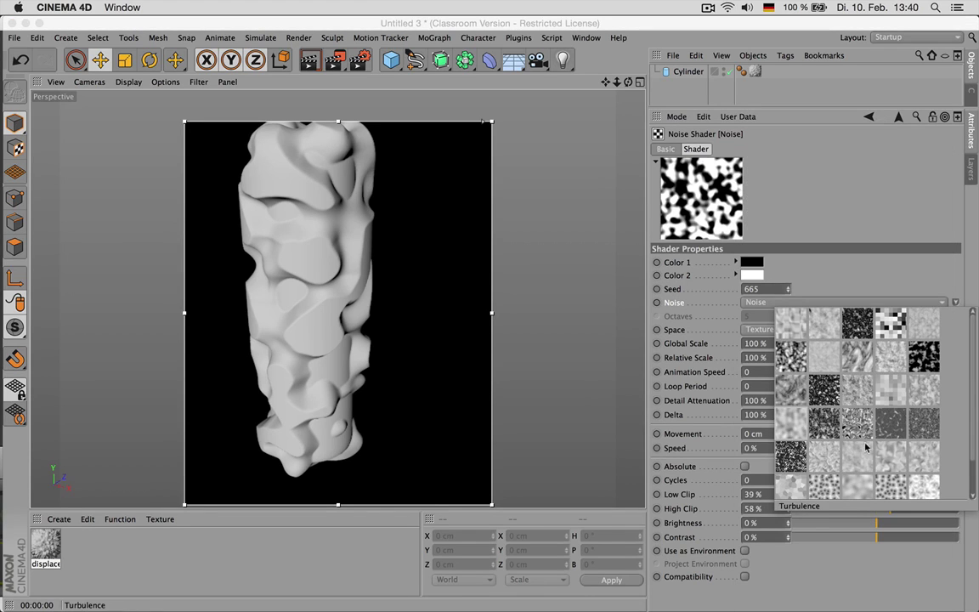
left_click(893, 489)
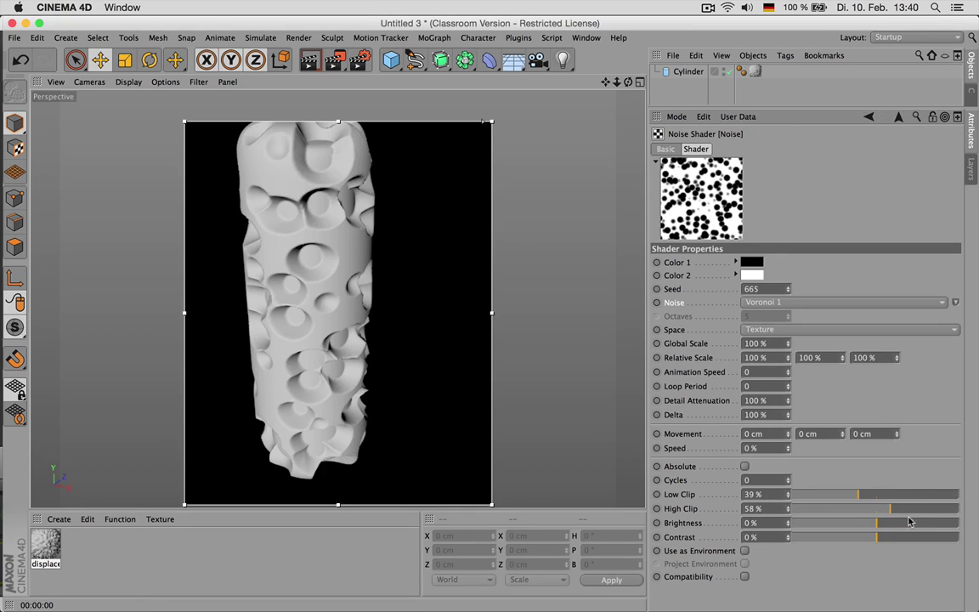
- Try Voronoi clip values of Low 73% and High 59%, then reset to 0–100%
left_click_drag(807, 494, 840, 509)
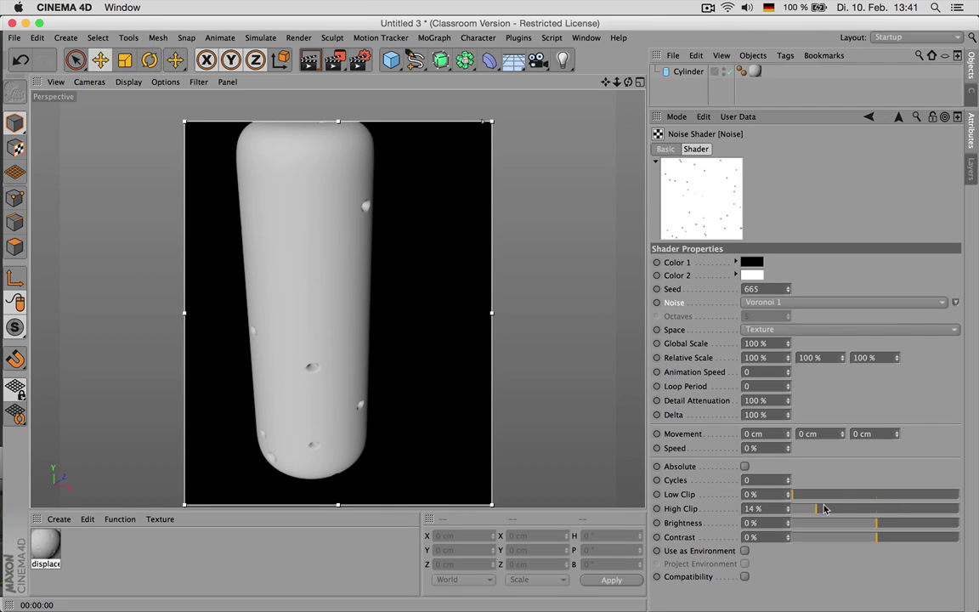
left_click(916, 494)
left_click(893, 508)
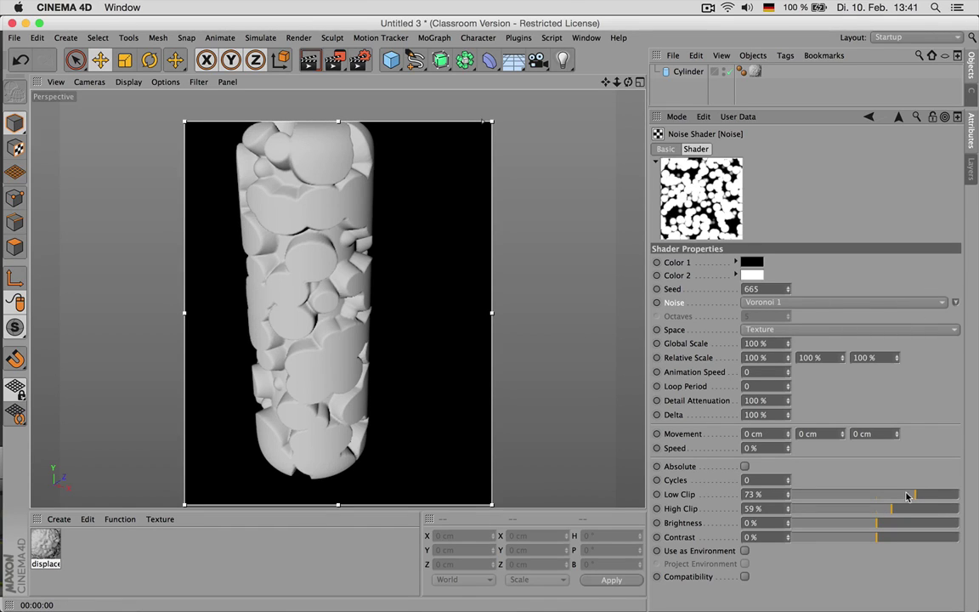
left_click_drag(906, 496, 791, 495)
left_click_drag(892, 509, 959, 508)
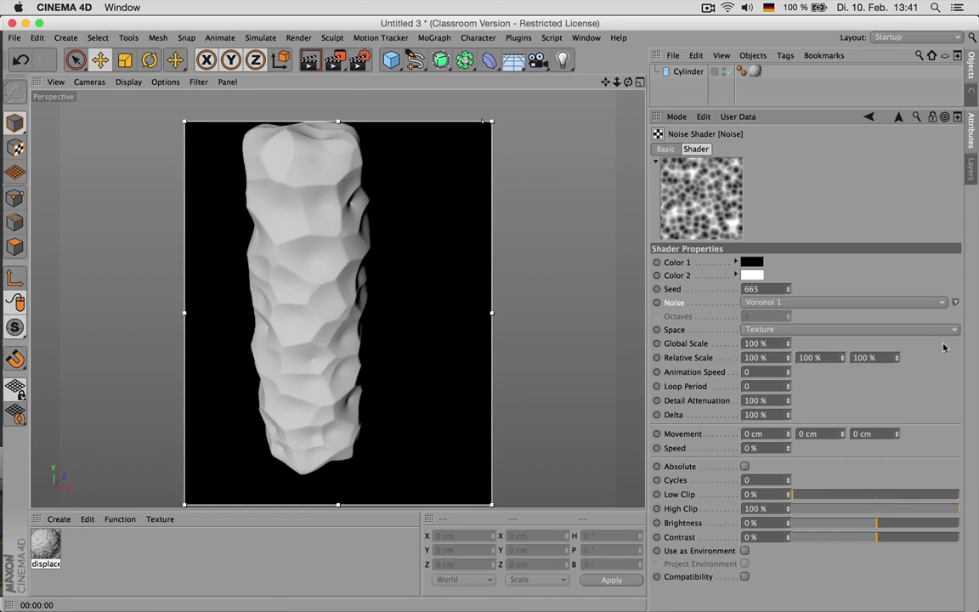
- Switch the noise to FBM and test Octaves at 1, 3, 5 and 7
left_click(854, 301)
left_click(816, 315)
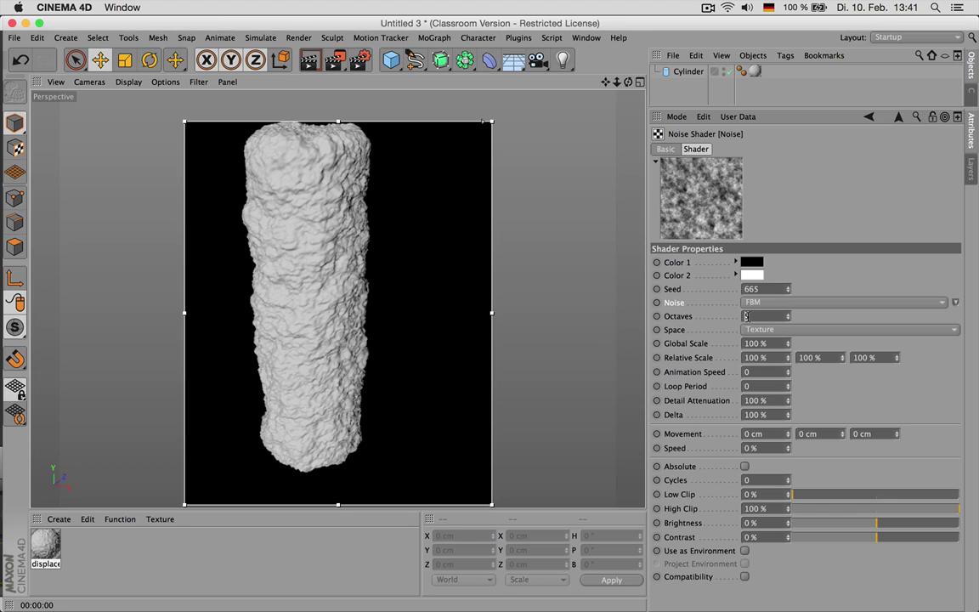
key("Return")
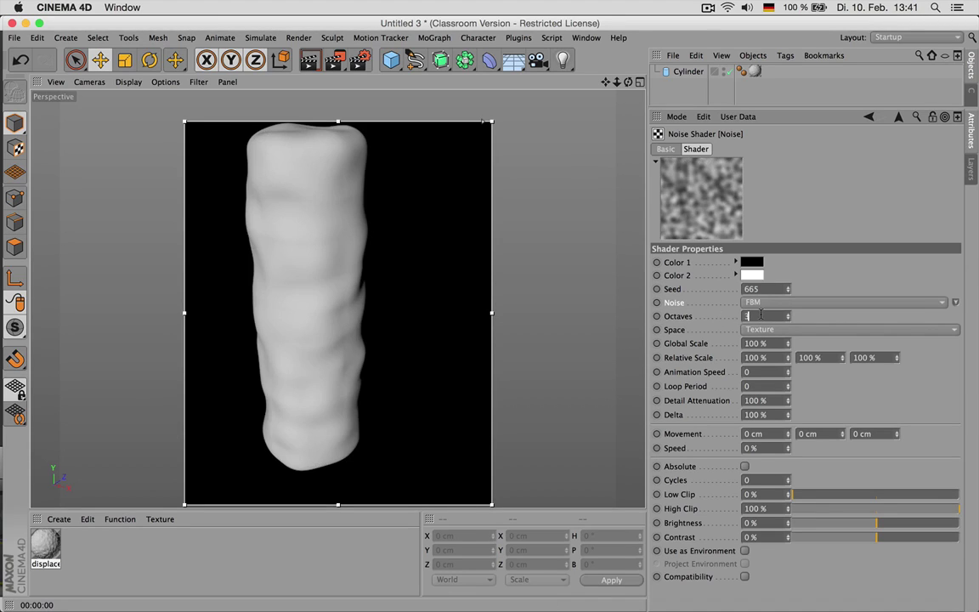
type("3")
key("Return")
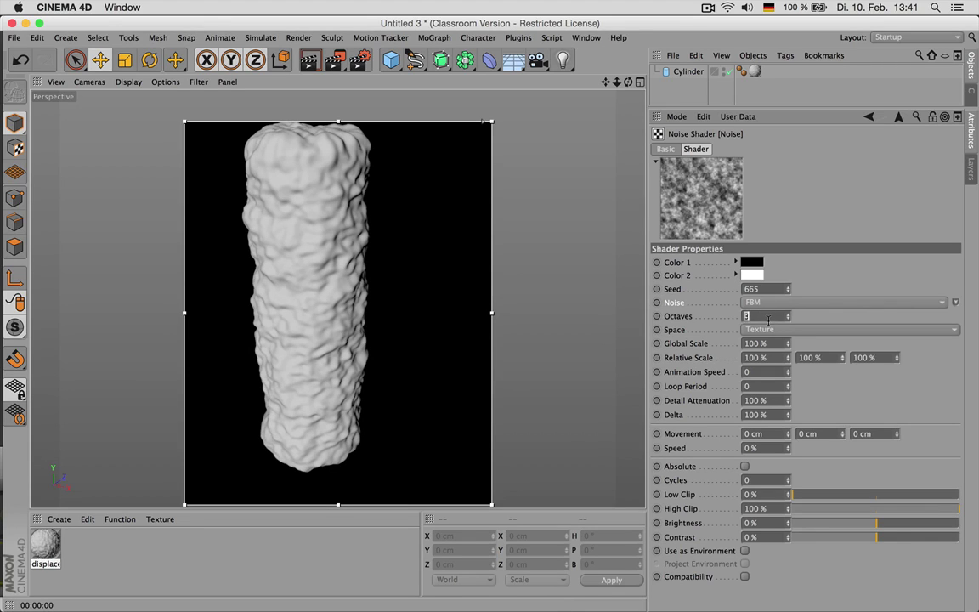
type("5")
key("Return")
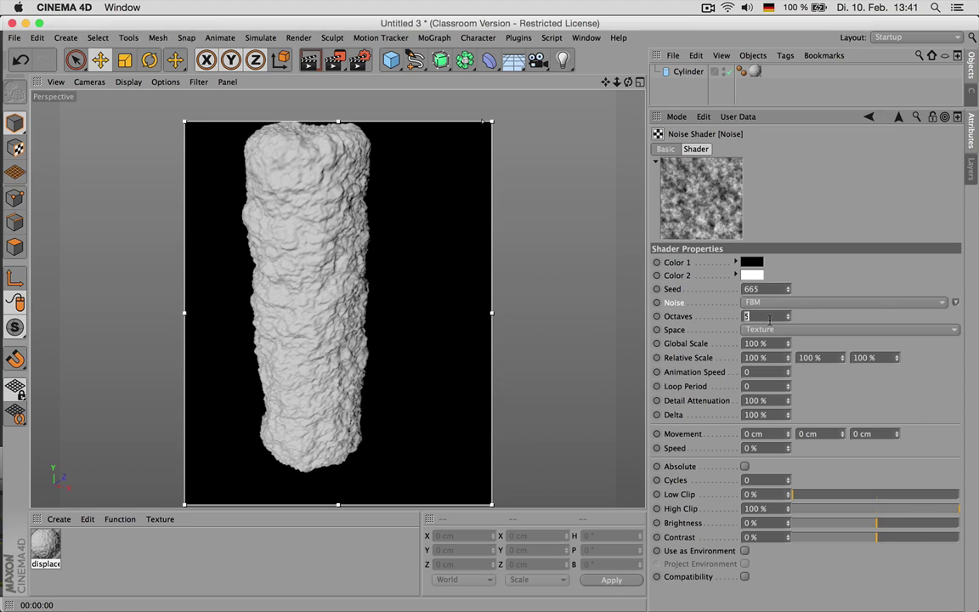
type("7")
key("Return")
- Try Low Clip 67% and 56%, then reset it to 0% with High Clip at 56%
left_click(905, 494)
left_click(887, 496)
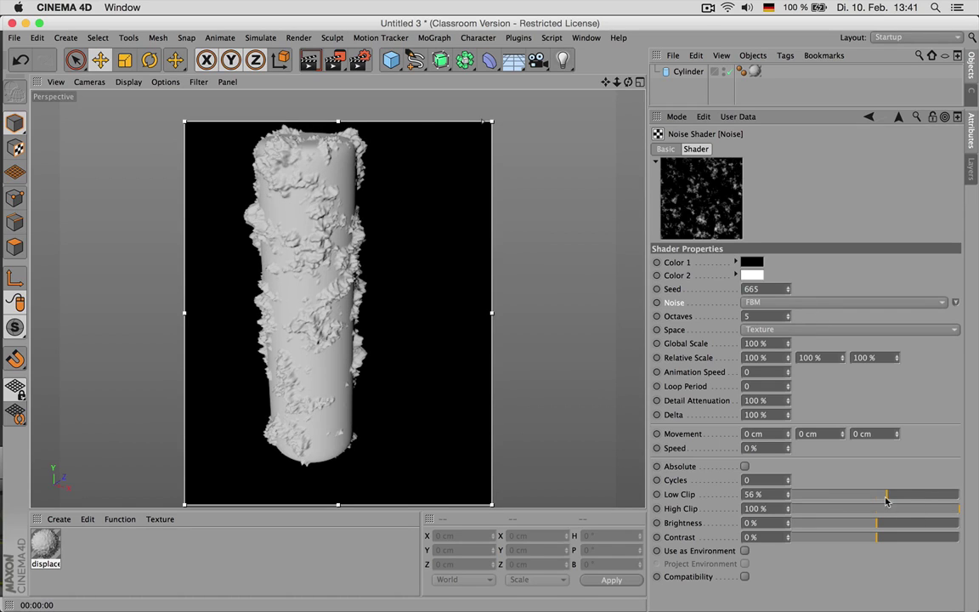
left_click(793, 494)
left_click(842, 508)
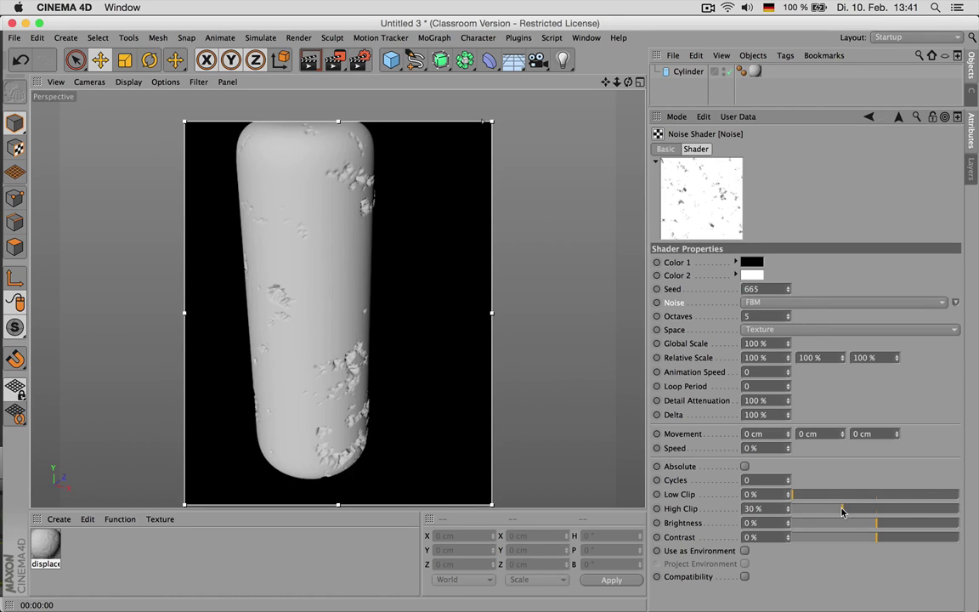
left_click(850, 509)
left_click(886, 510)
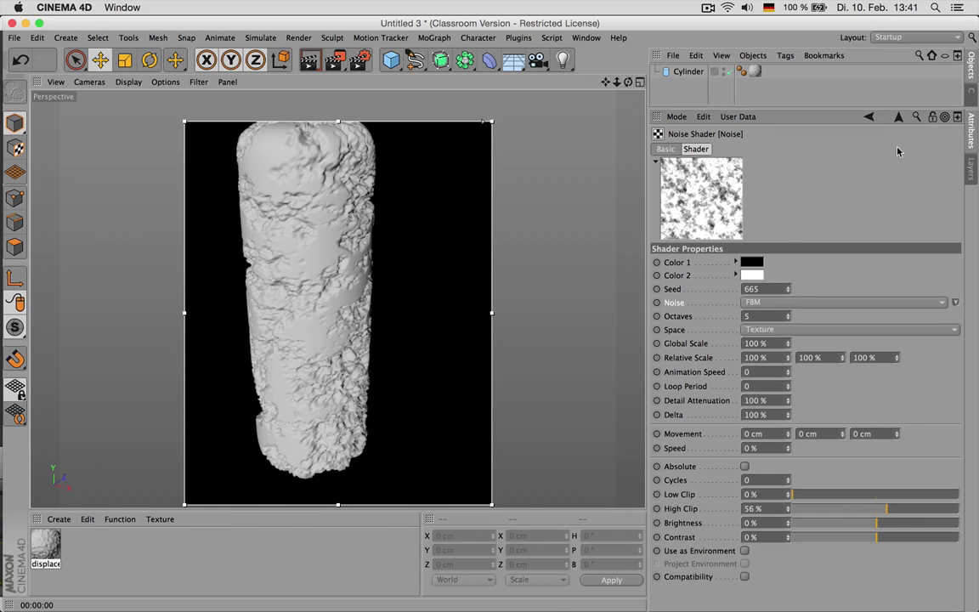
- Set the material's displacement Height to 2 cm after testing 1 cm
left_click(900, 117)
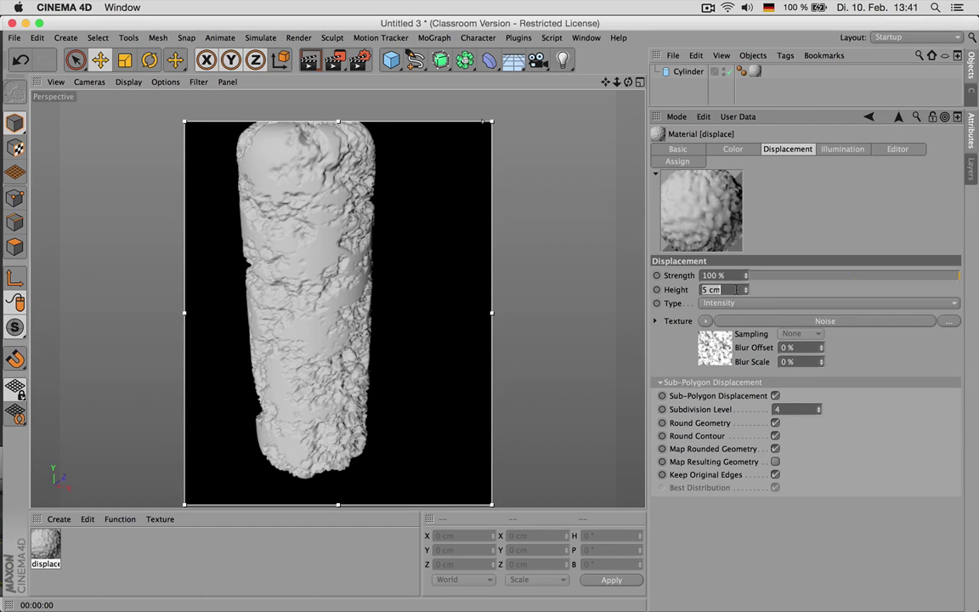
double_click(736, 290)
type("2")
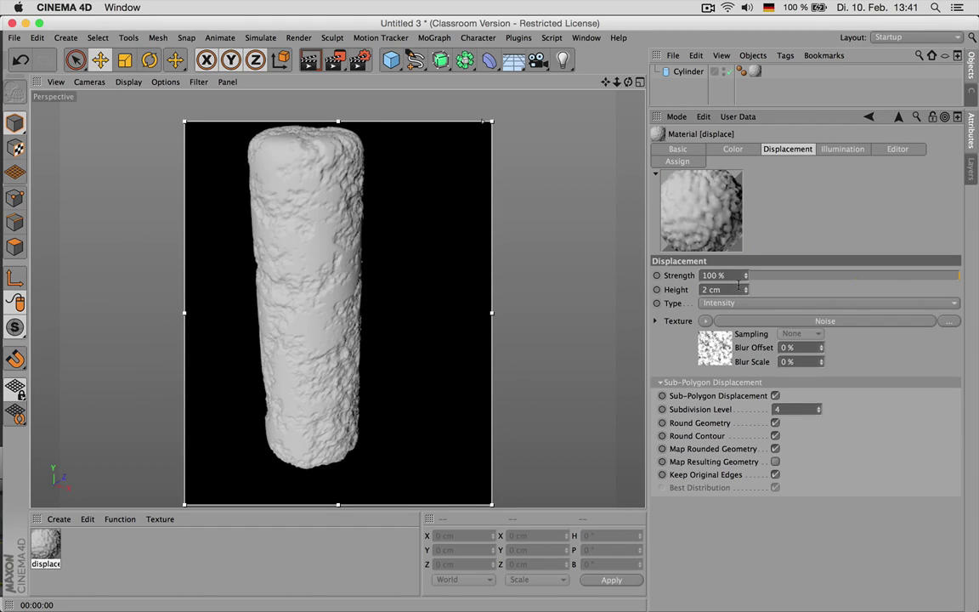
double_click(735, 289)
type("1")
key("Return")
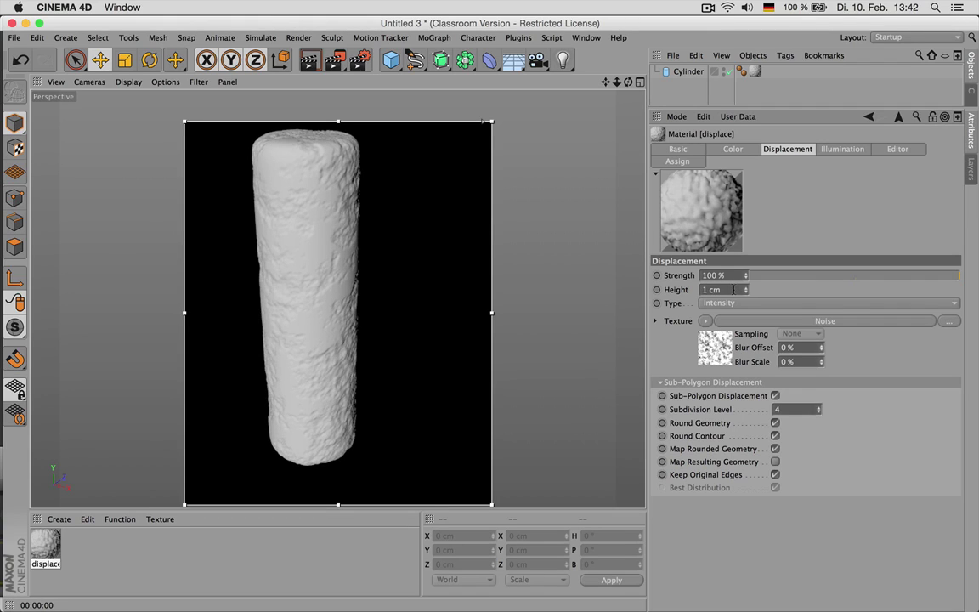
double_click(735, 289)
type("2")
key("Return")
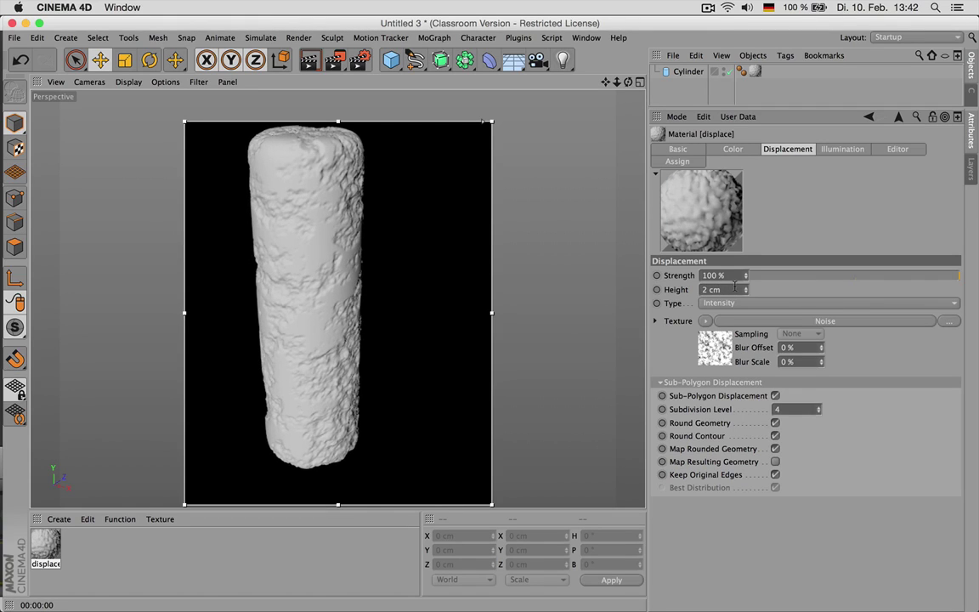
- Back in the Noise shader, raise Low Clip to 38% for patchy craggy displacement
left_click(757, 320)
mouse_move(868, 498)
left_mouse_down()
mouse_move(822, 499)
mouse_move(856, 500)
left_mouse_up()
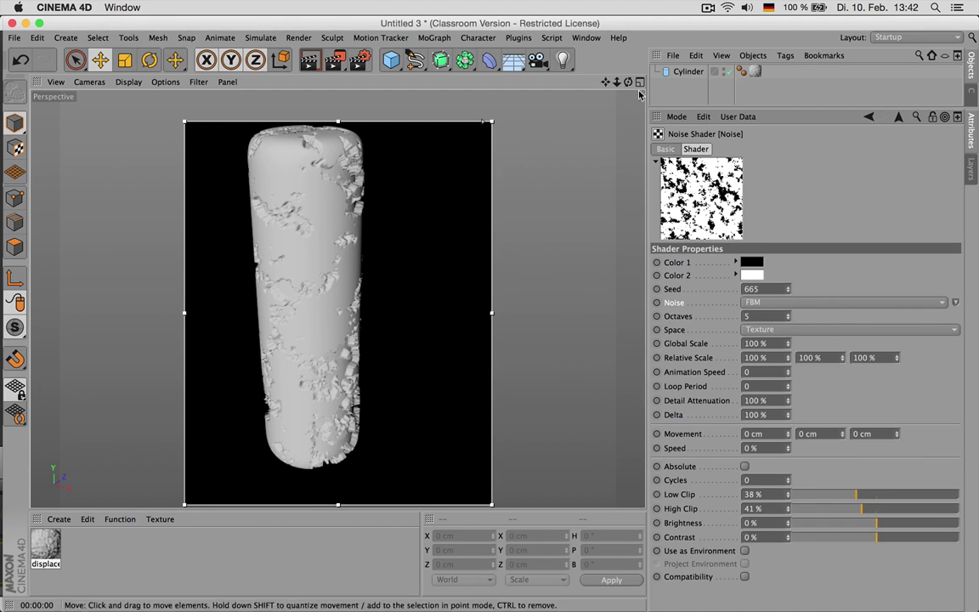
mouse_move(306, 298)
left_mouse_down("alt")
mouse_move(298, 296)
mouse_move(319, 298)
left_mouse_up("alt")
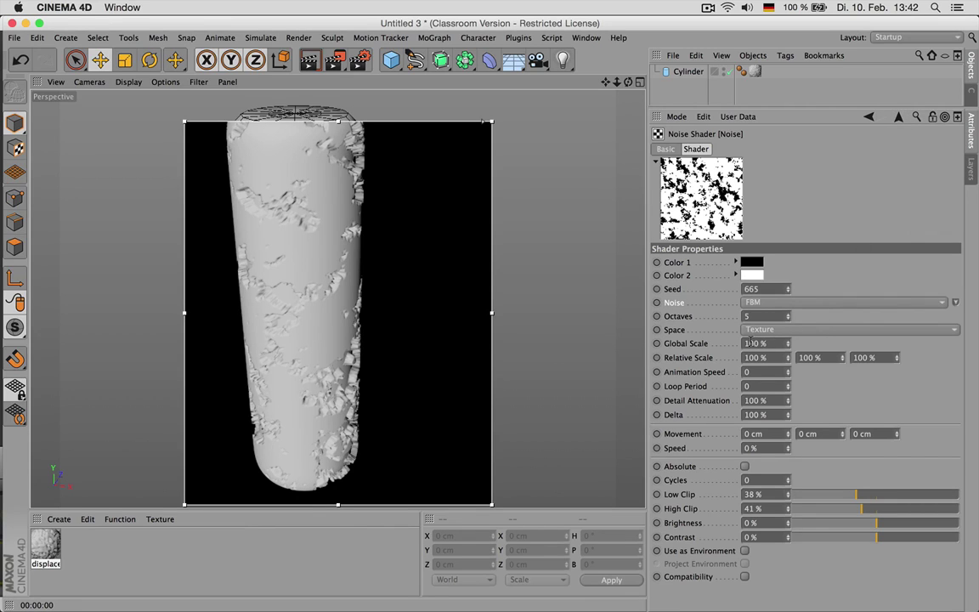
- Set the noise Global Scale to 10 % and narrow its clipping to Low 34 %, High 39 %
double_click(752, 342)
type("10")
key("Return")
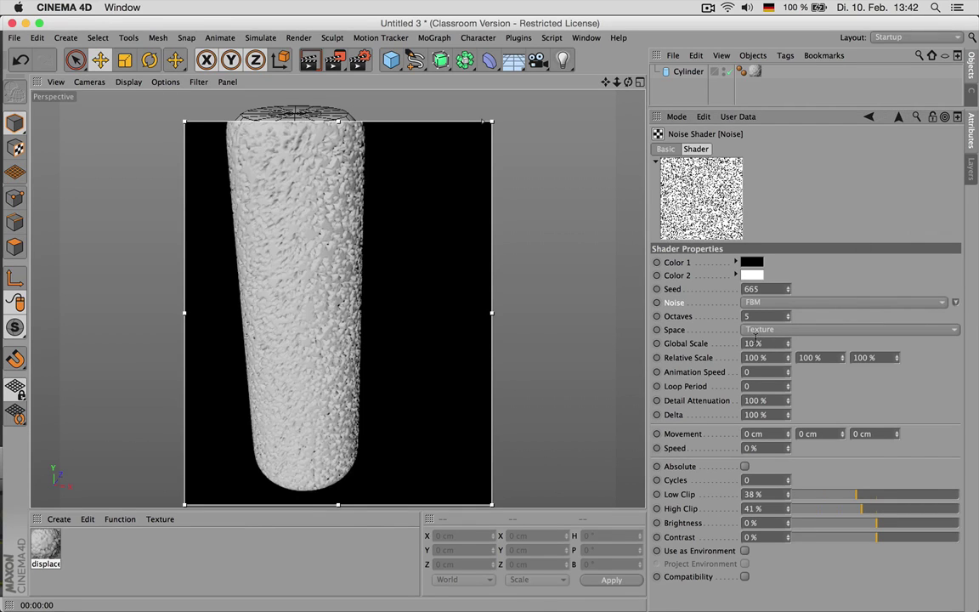
left_click(834, 496)
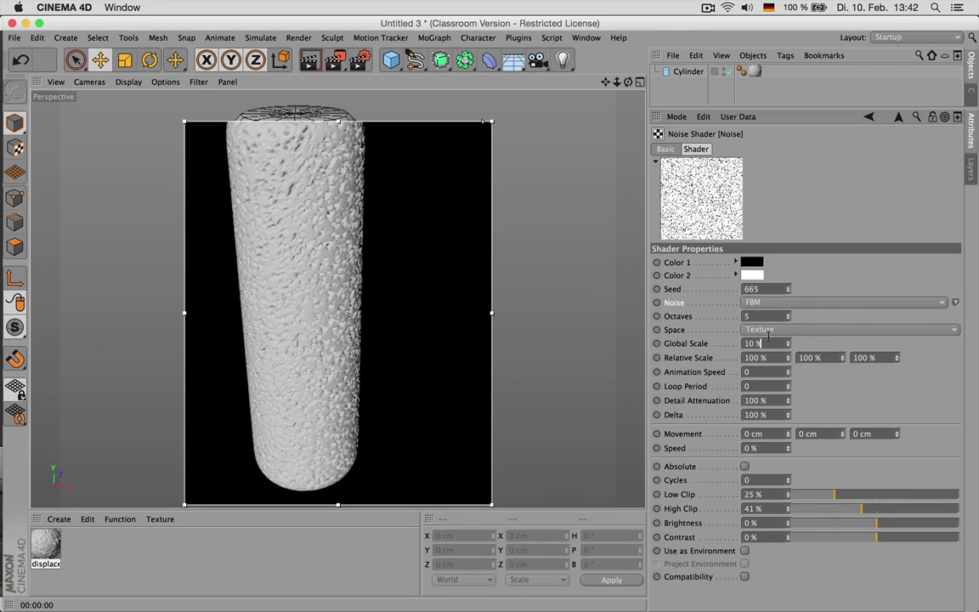
type("20")
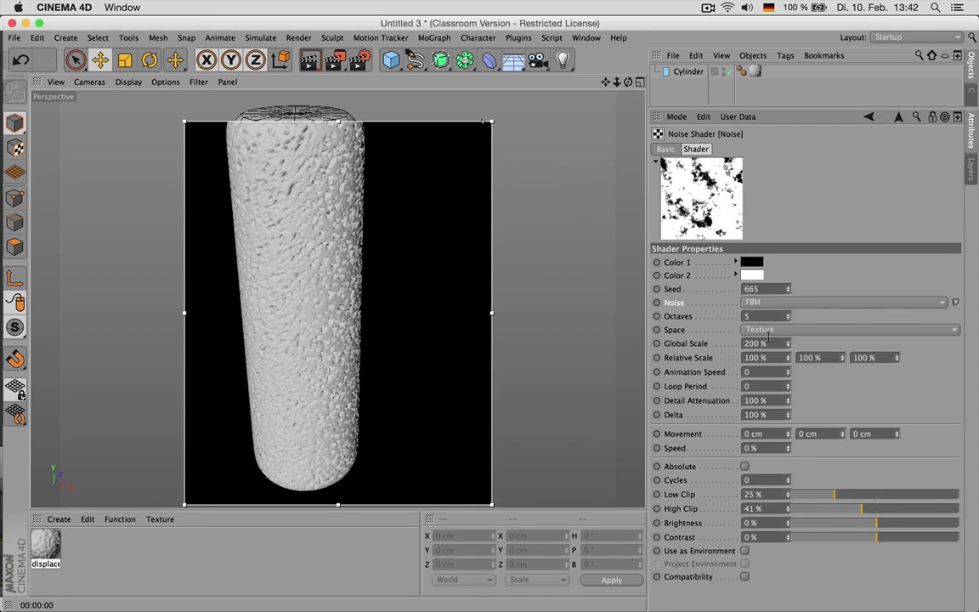
left_click_drag(347, 311, 343, 328, "alt")
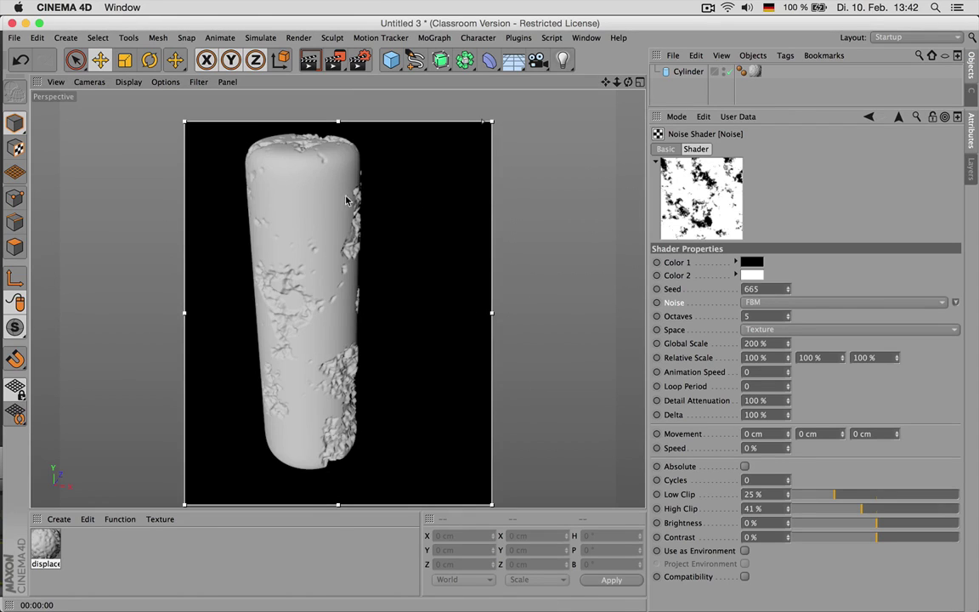
left_click(842, 509)
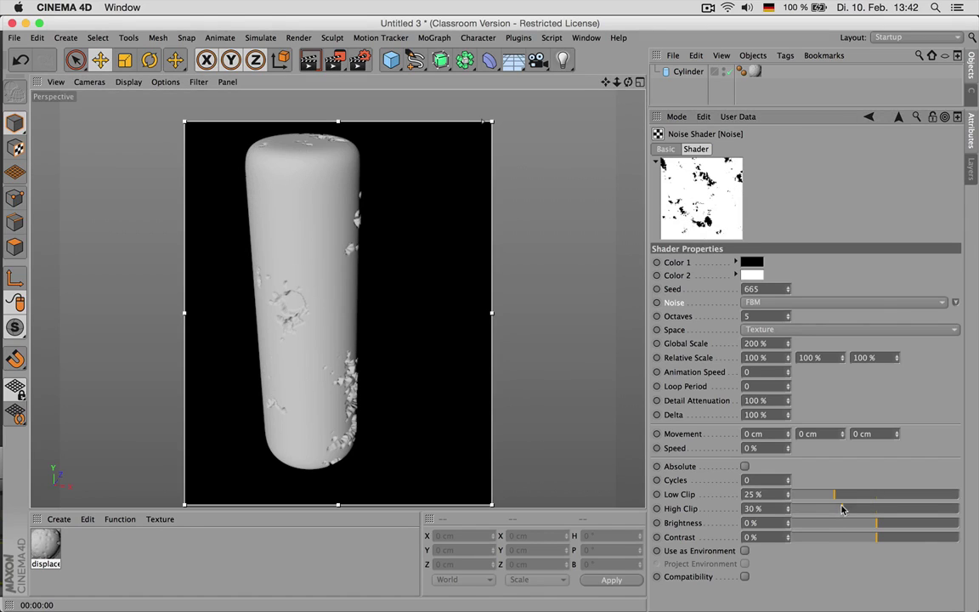
left_click(880, 509)
left_click(867, 495)
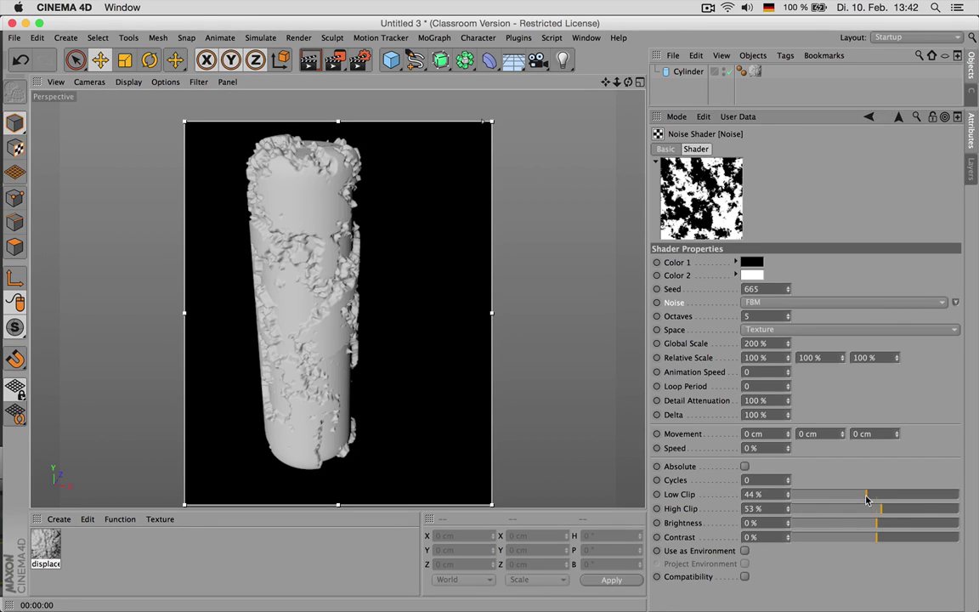
left_click(849, 495)
left_click(857, 509)
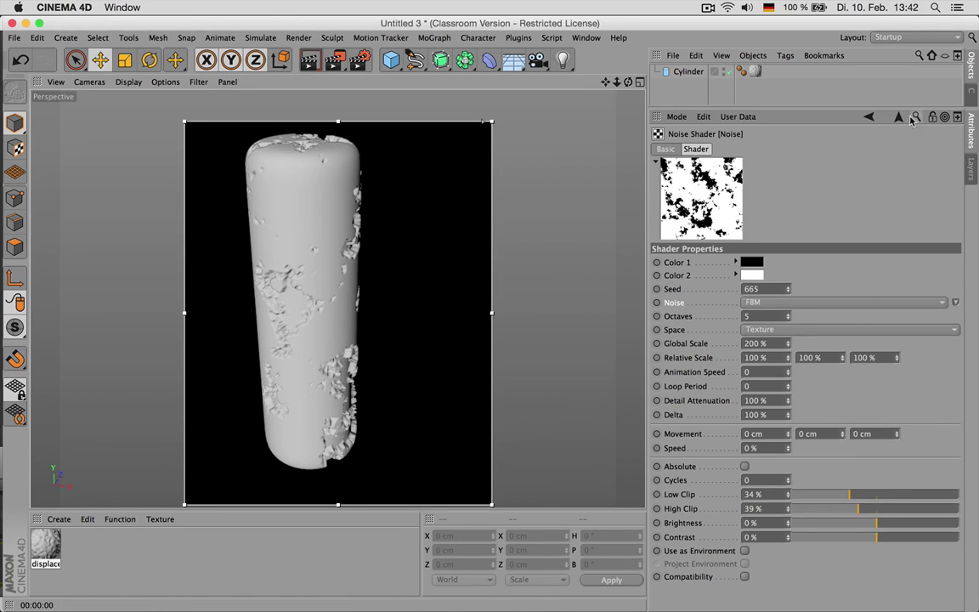
- Set the material's displacement Height to 1 cm, after briefly trying 0.4 cm
left_click(869, 117)
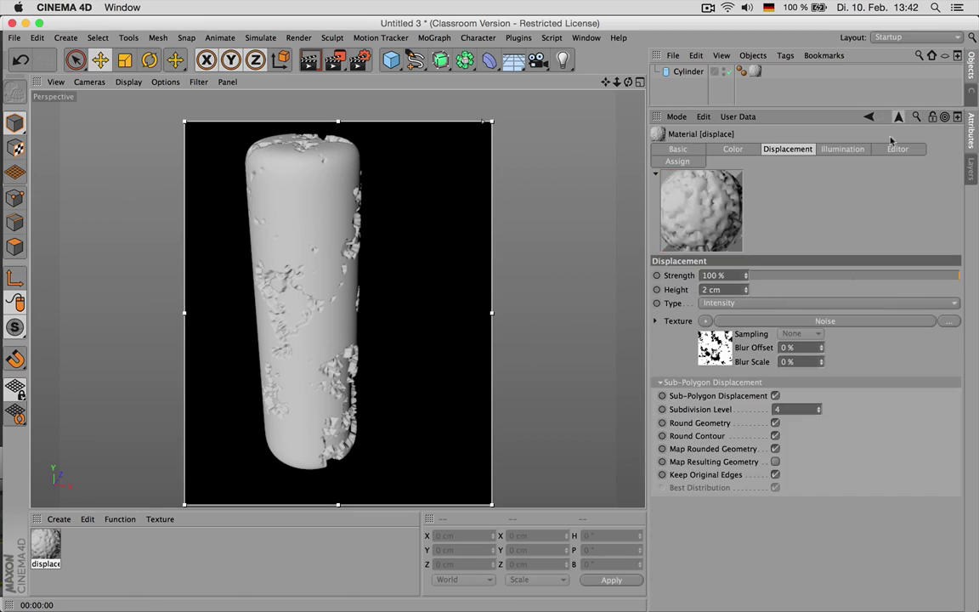
double_click(727, 290)
type("1")
key("Return")
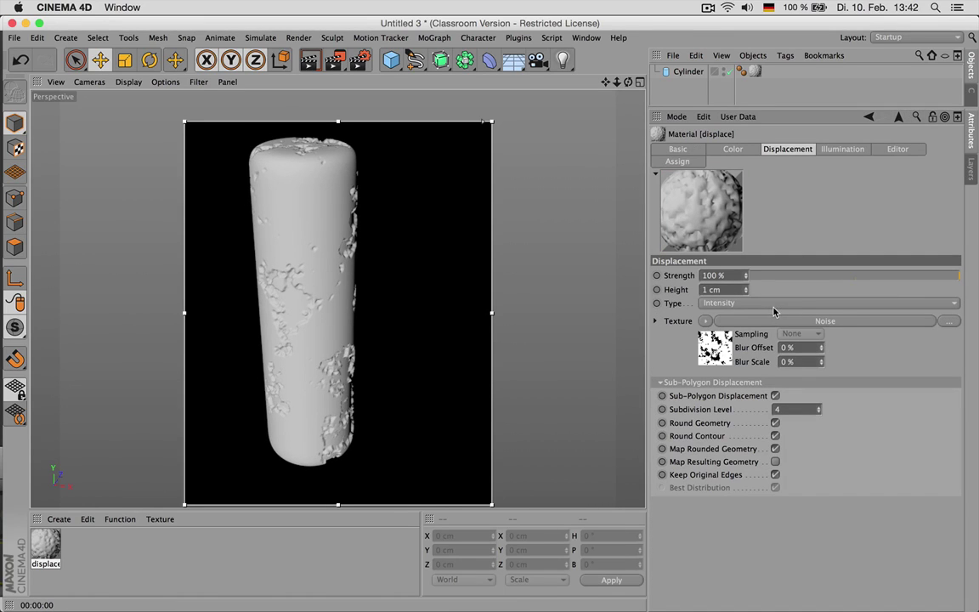
left_click(731, 290)
type("0.4")
key("Return")
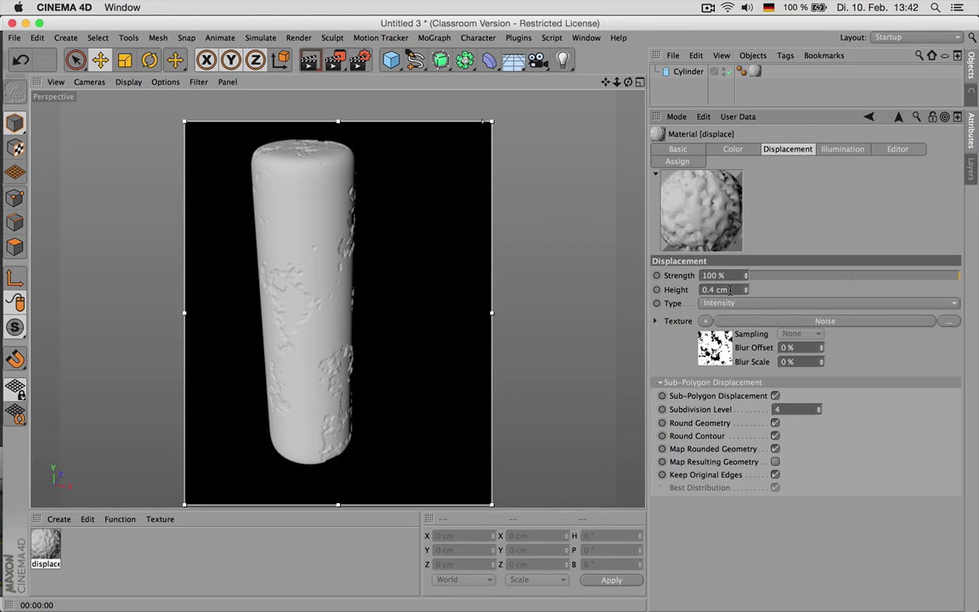
left_click(730, 290)
type("1")
key("Return")
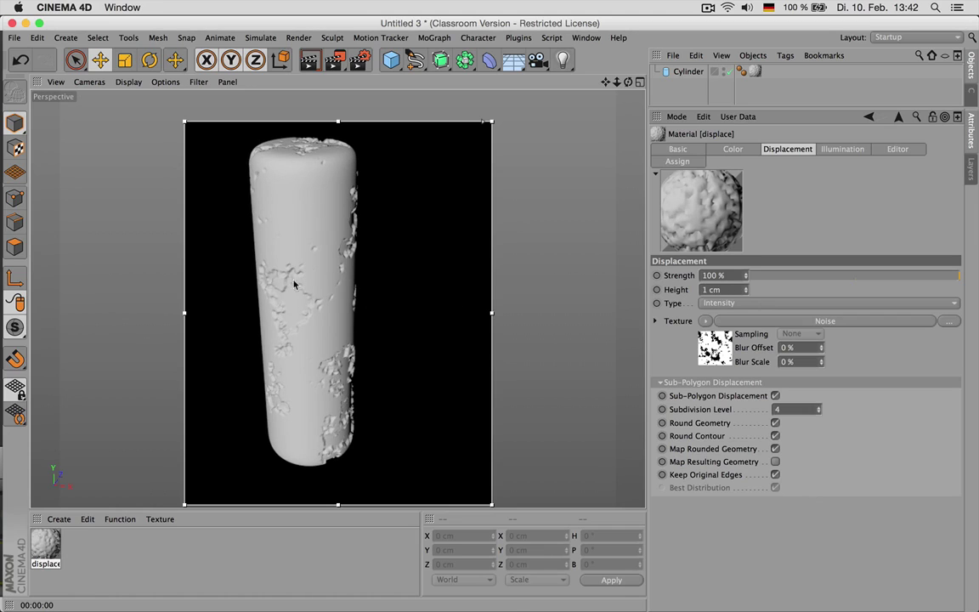
- Zoom in on the cylinder and raise the Sub-Polygon Displacement Subdivision Level to 5
scroll(285, 284, "up", 5)
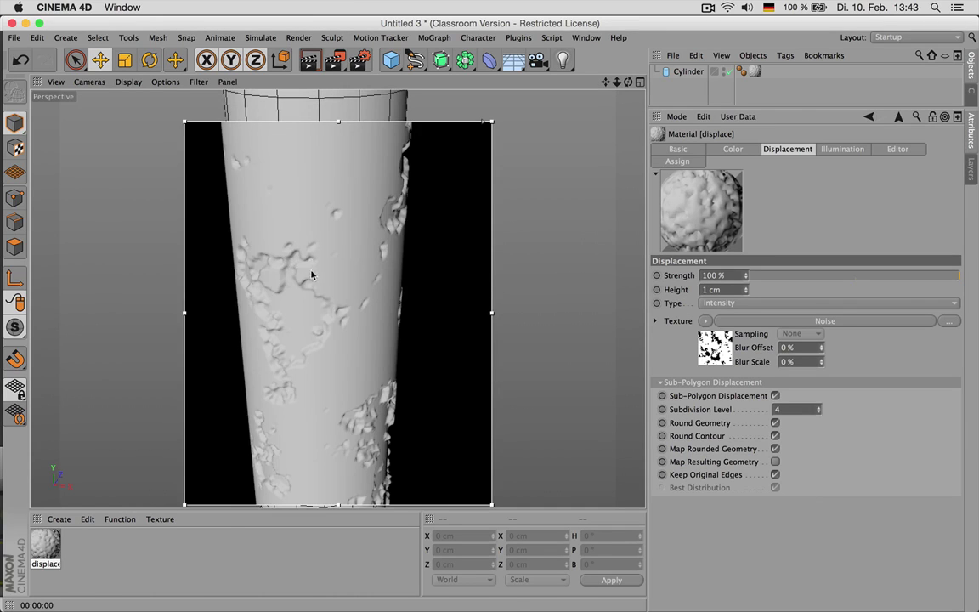
key("super+d")
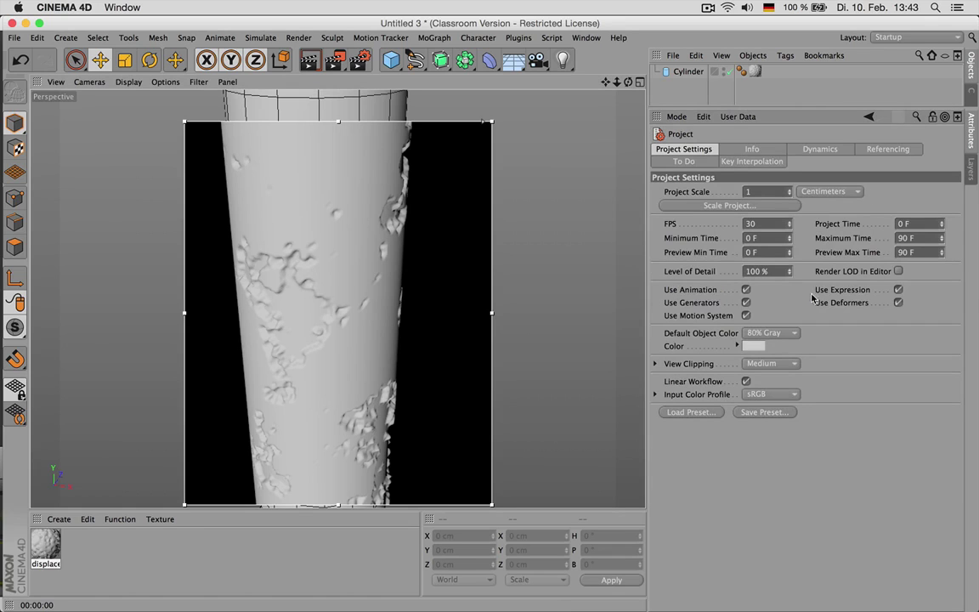
left_click(754, 71)
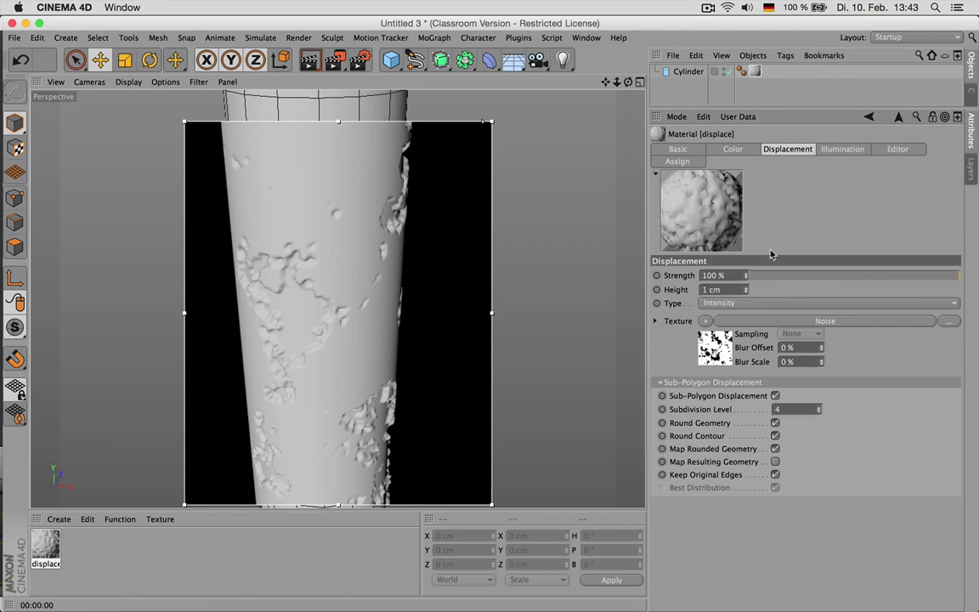
left_click(707, 409)
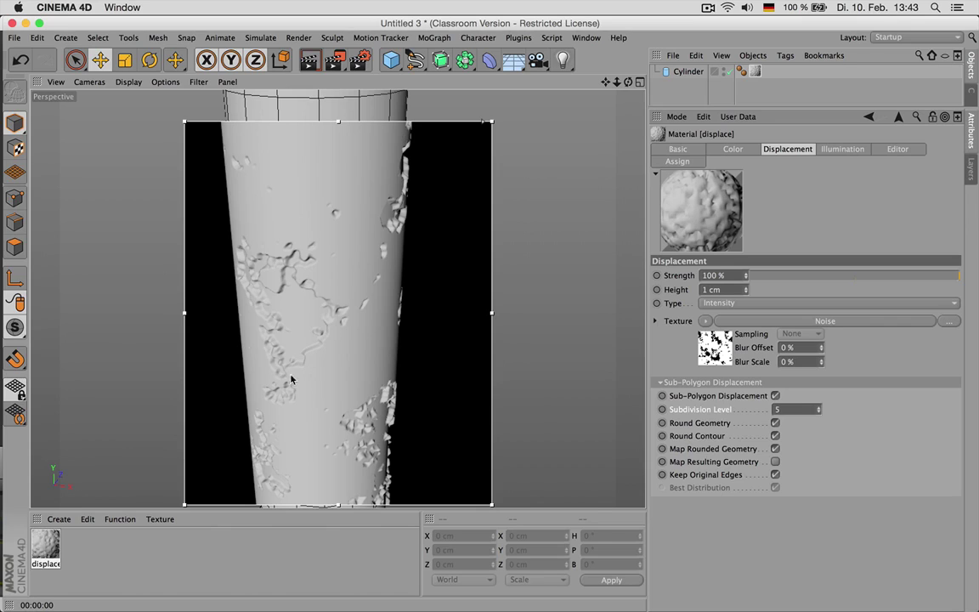
left_click(792, 410)
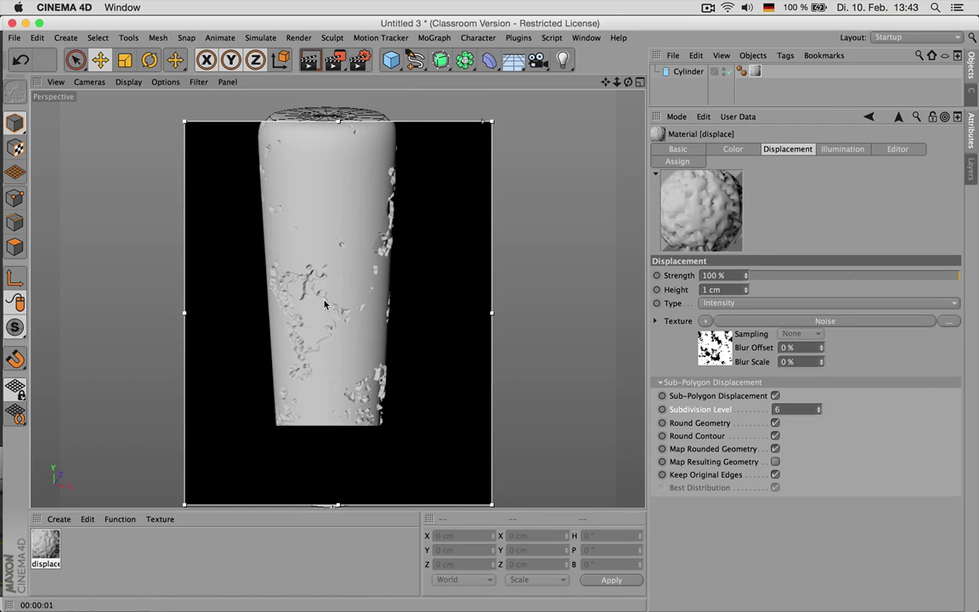
left_click(786, 409)
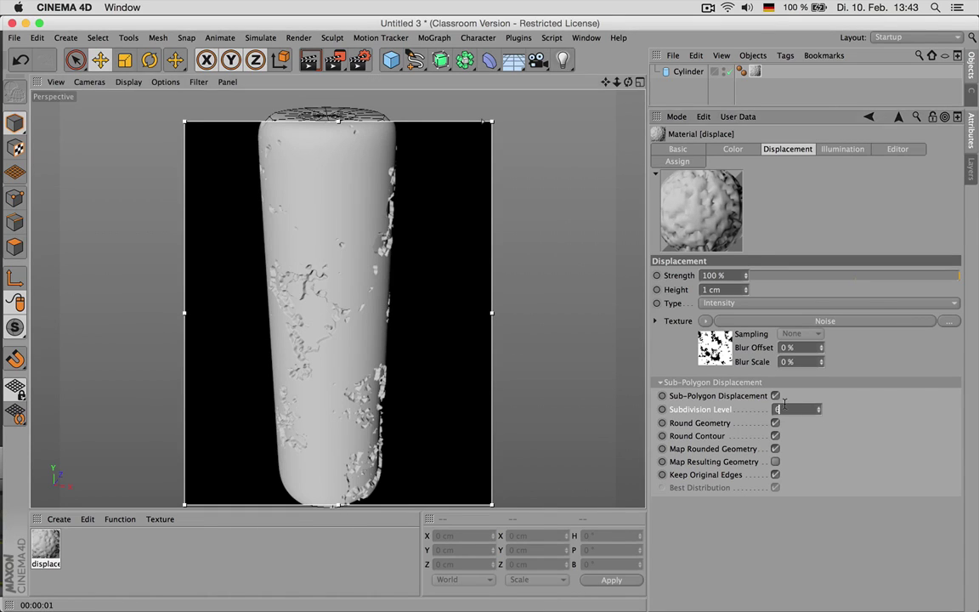
type("5")
key("Return")
- Set the displacement Noise's Relative Scale to 10 % on X and Z, keeping Y at 100 %
left_click(826, 320)
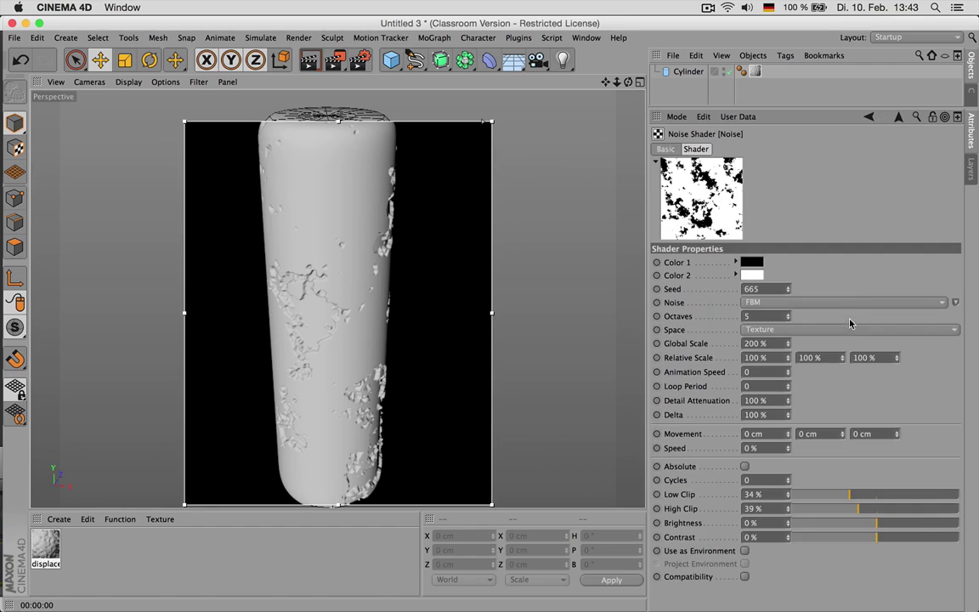
left_click(774, 358)
type("10")
key("Tab")
key("Tab")
type("10")
key("Return")
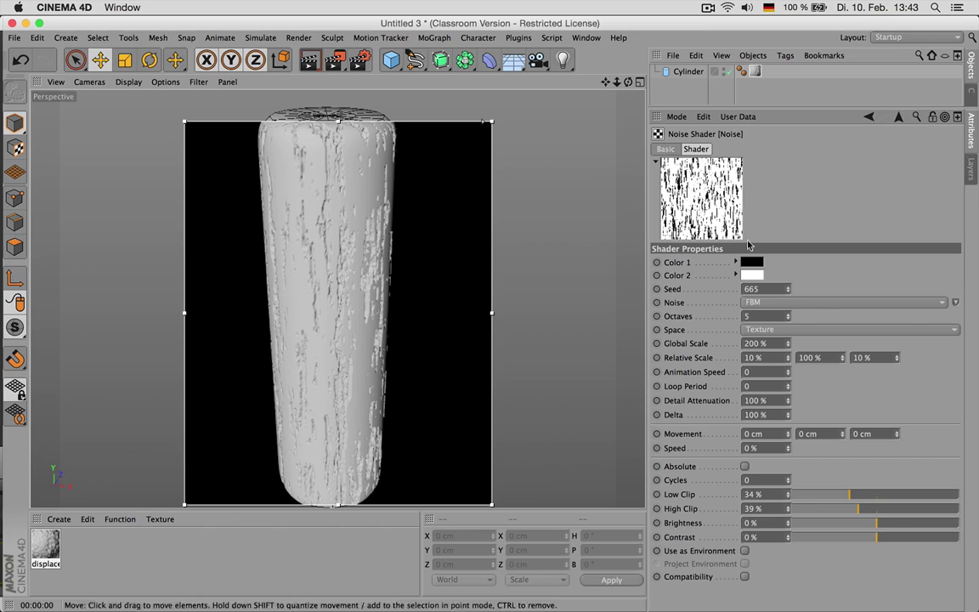
- Wrap the displacement noise in a Layer shader and add a second Noise layer
left_click(869, 116)
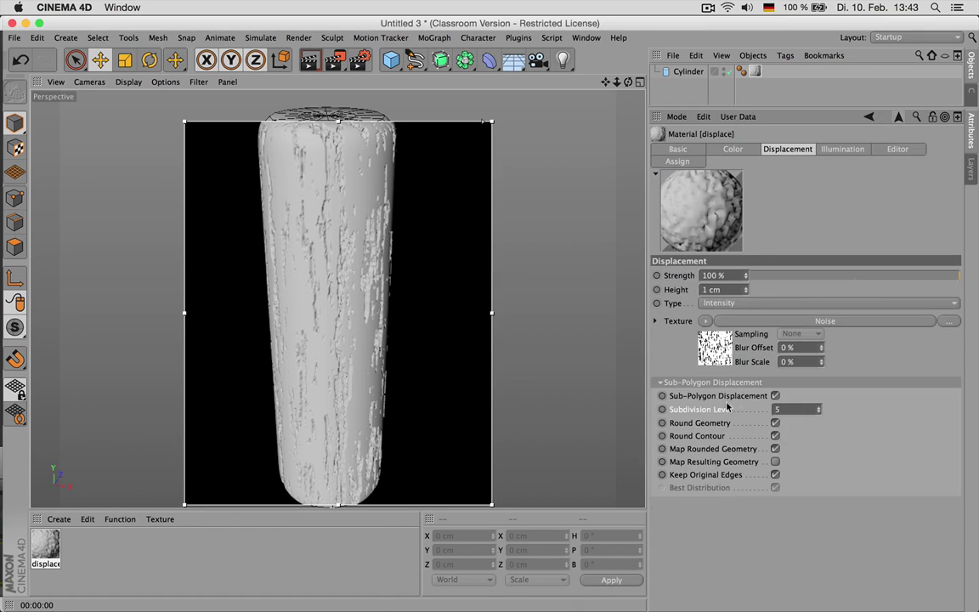
left_click(707, 322)
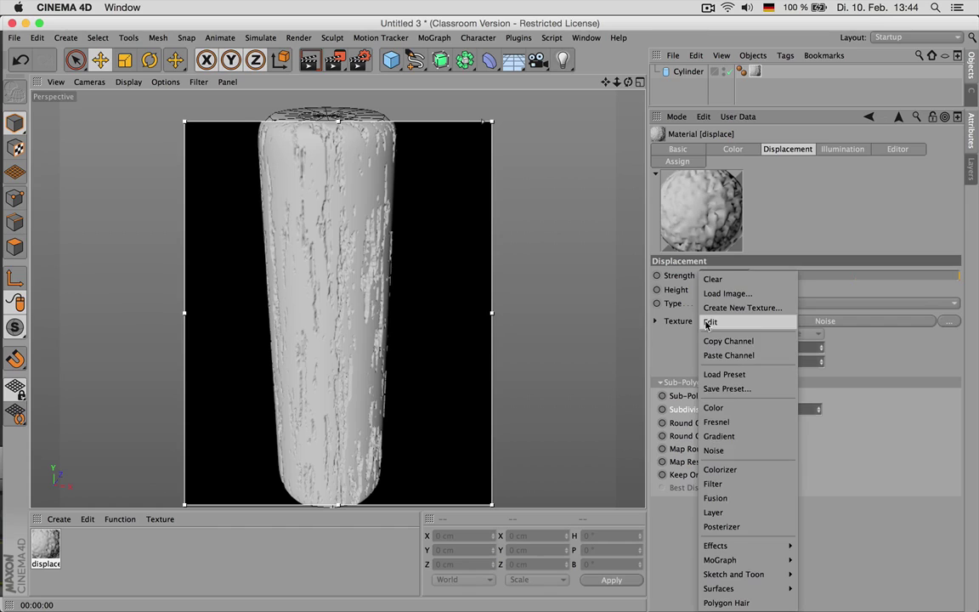
left_click(714, 512)
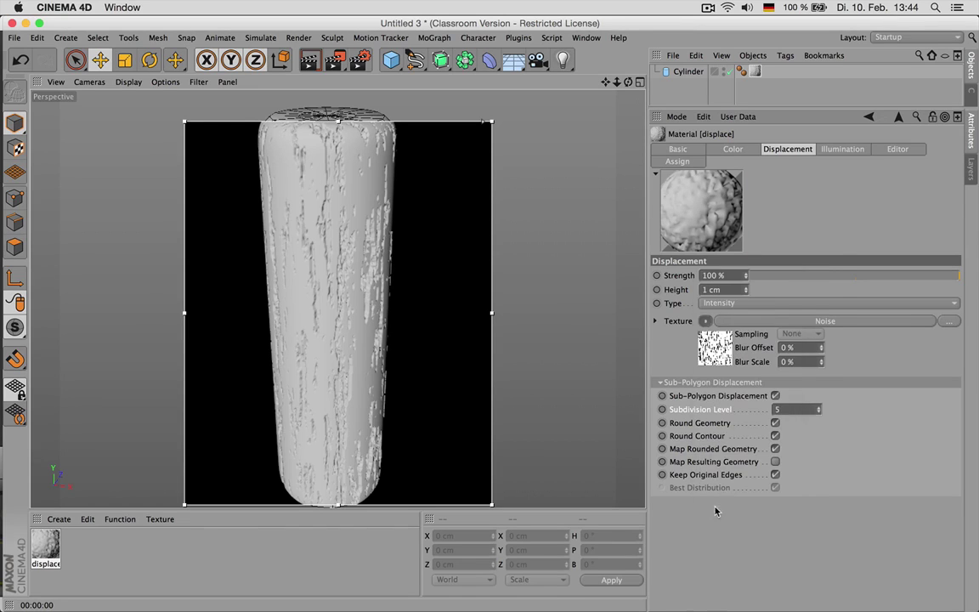
left_click(776, 323)
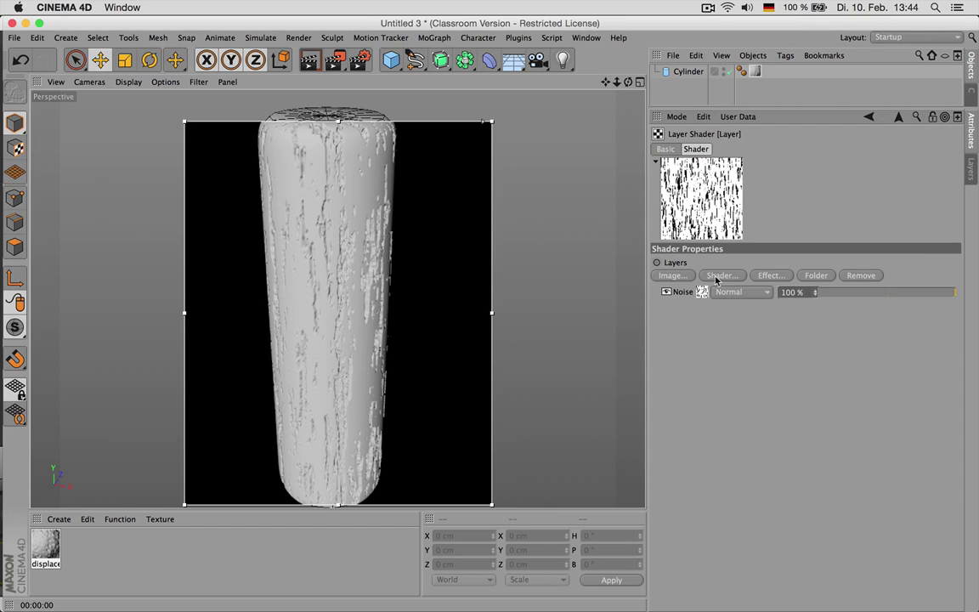
left_click(723, 276)
left_click(767, 356)
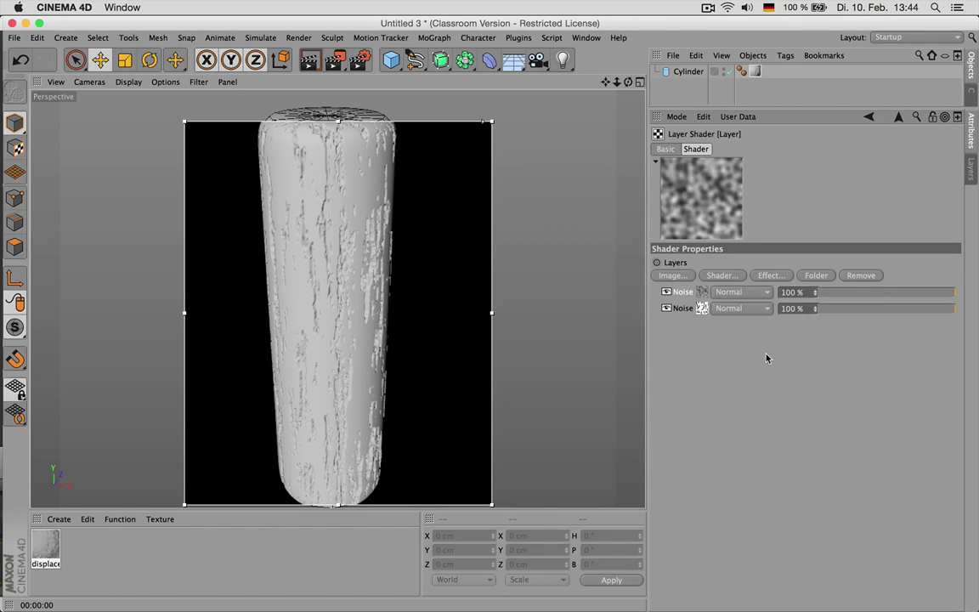
- Give the new Noise layer a 10 % Global Scale and a 28 % High Clip
left_click(703, 292)
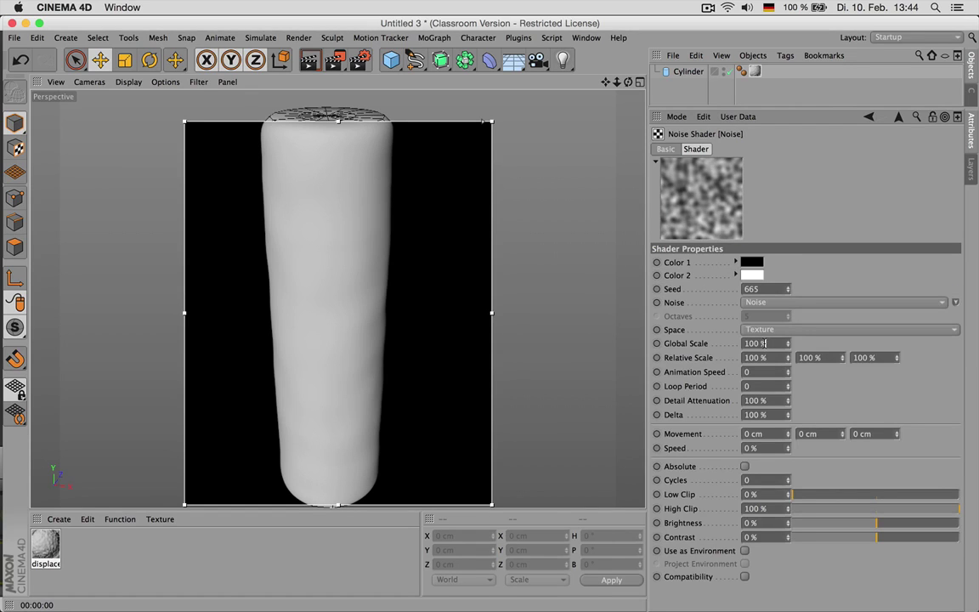
double_click(754, 343)
type("10")
key("Return")
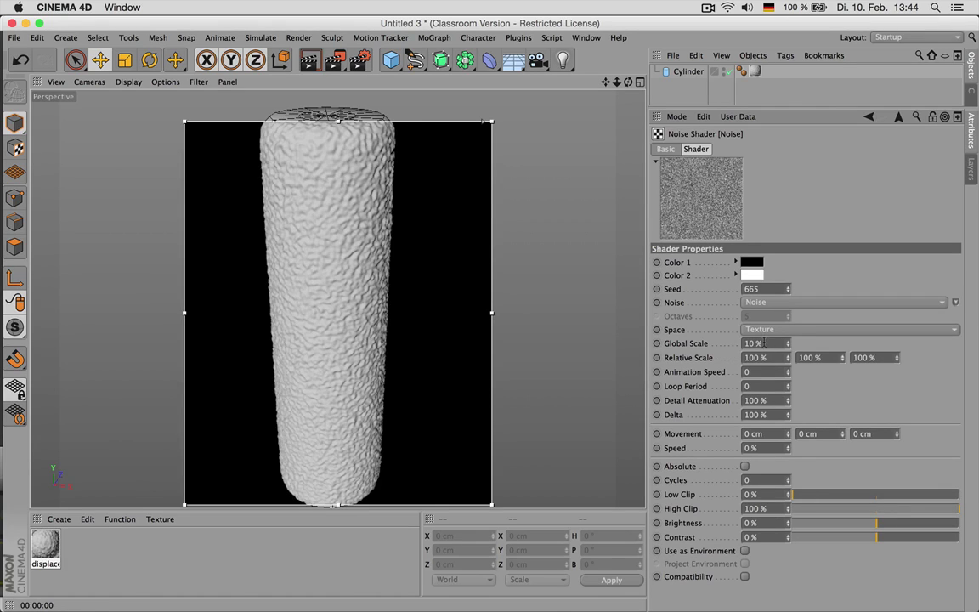
left_click(873, 508)
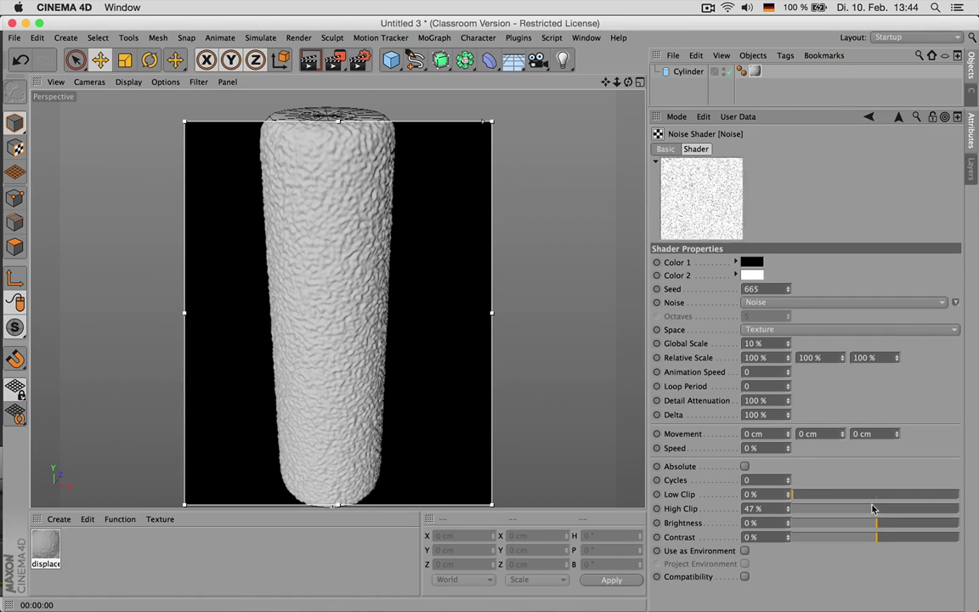
left_click(826, 510)
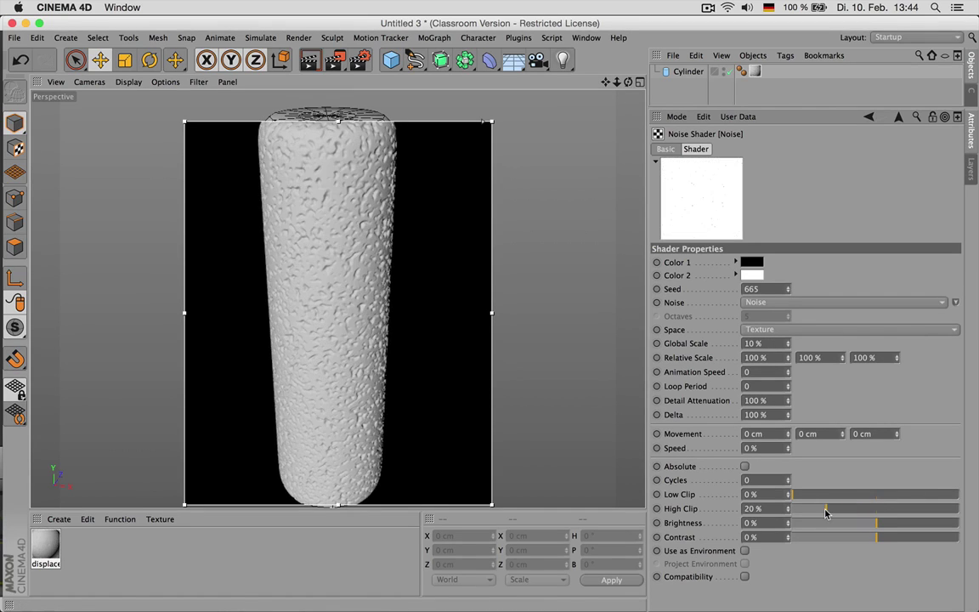
left_click(839, 510)
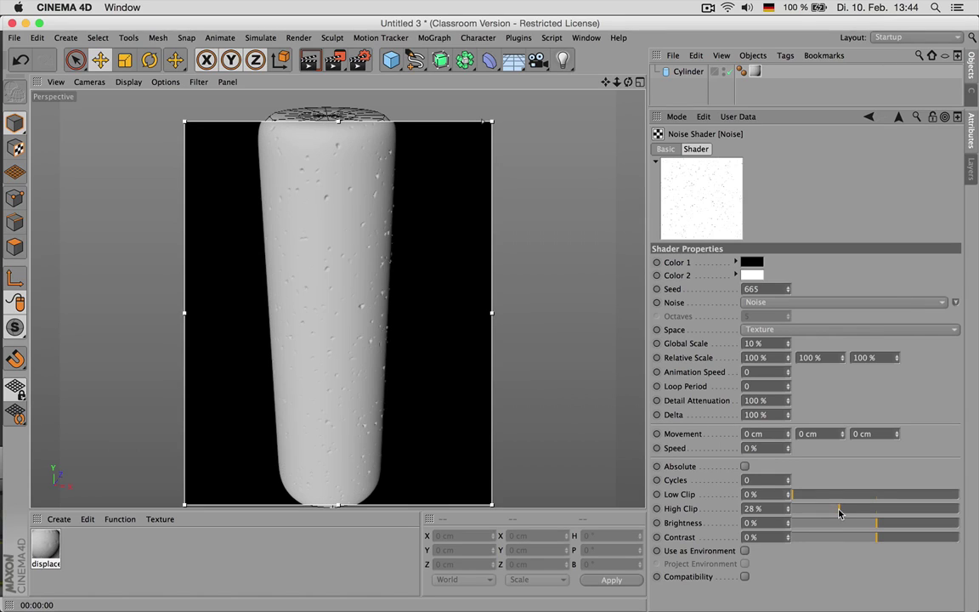
left_click(899, 116)
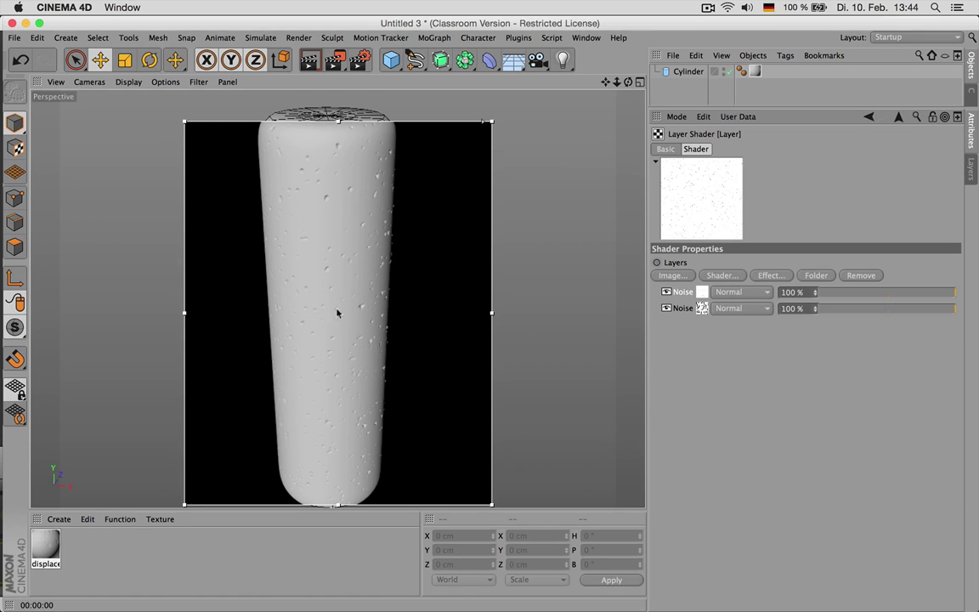
- Blend the top Noise layer with Multiply and adjust its opacity
left_click(740, 291)
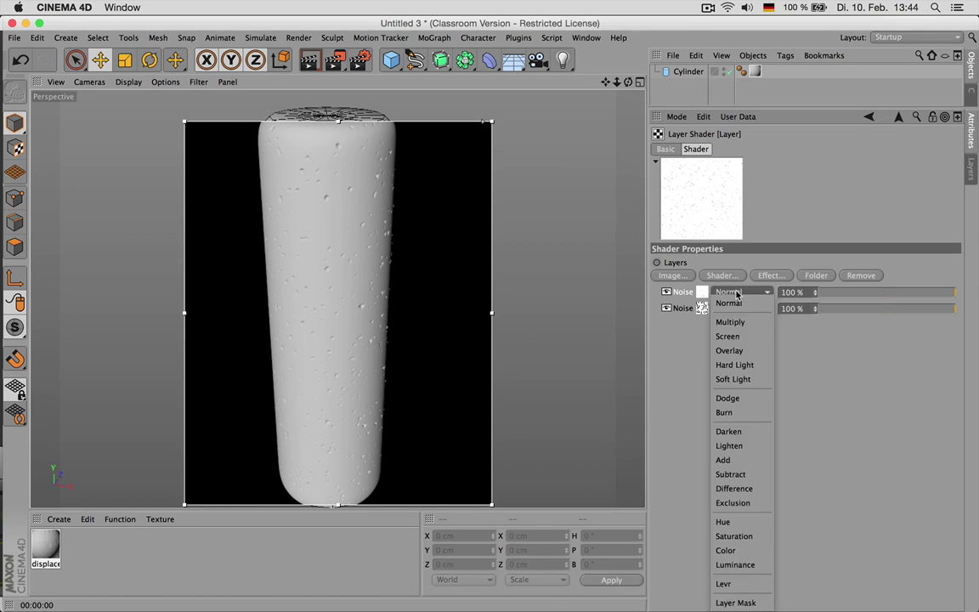
left_click(736, 323)
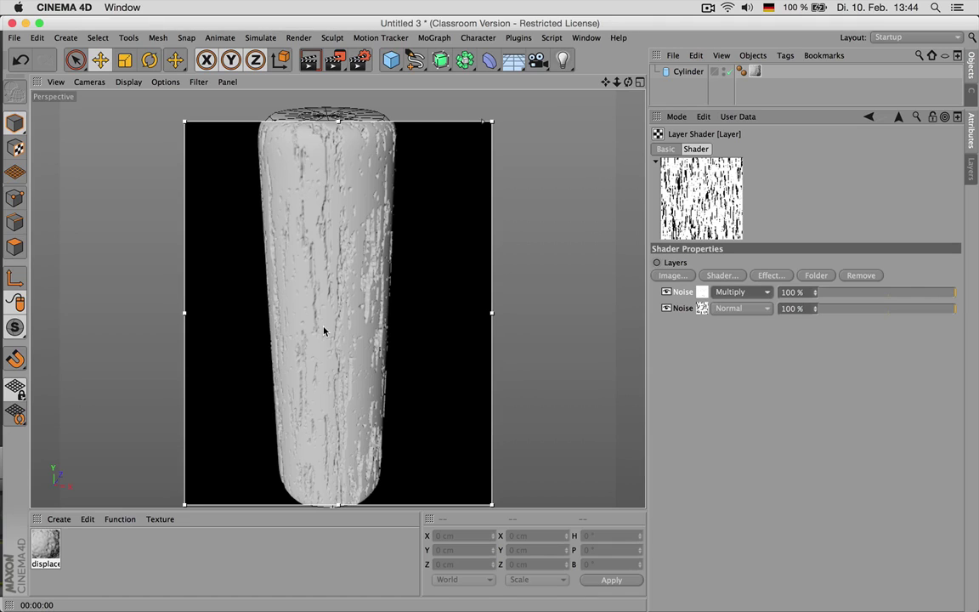
left_click(869, 295)
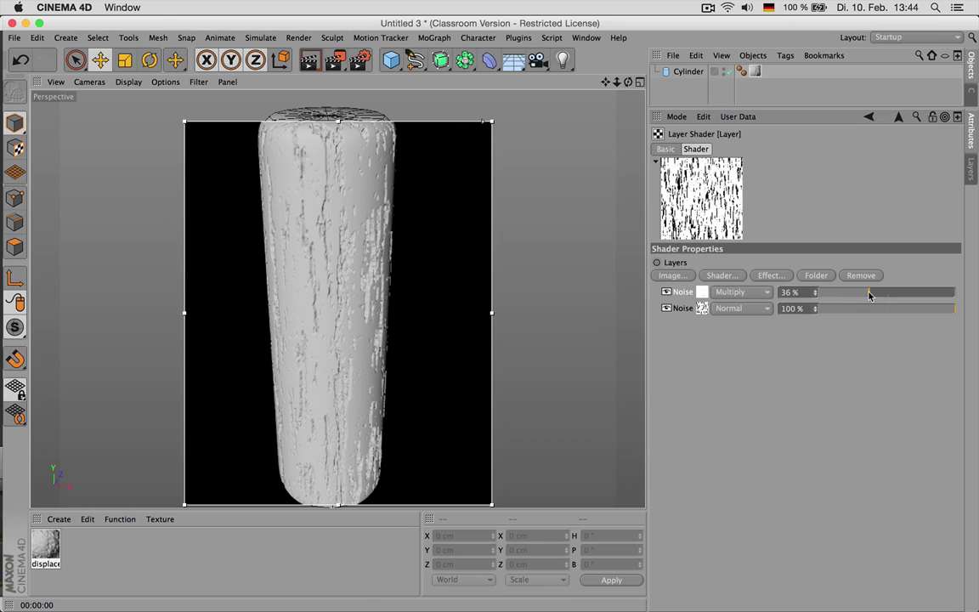
left_click_drag(869, 294, 956, 294)
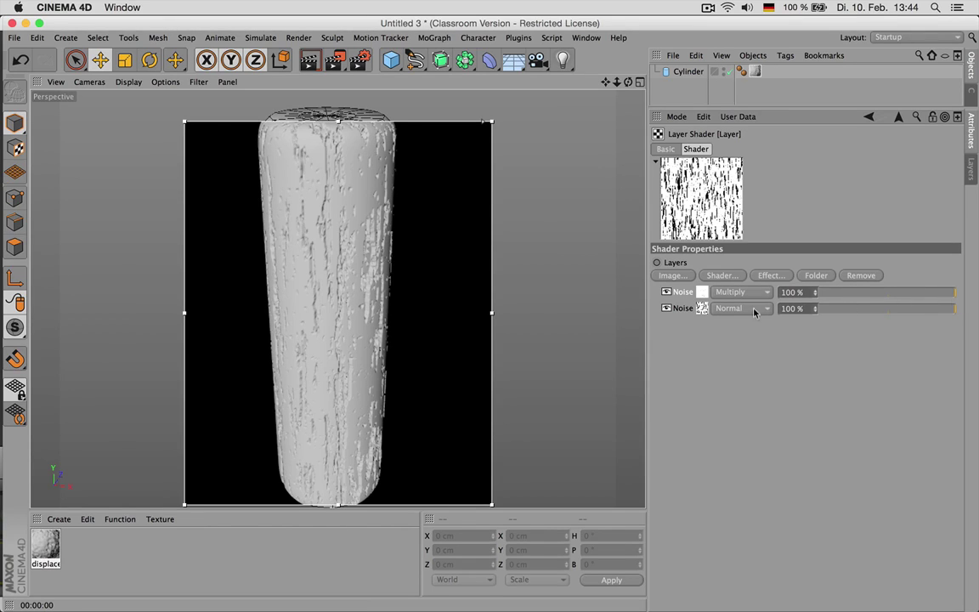
- Recolour the streaky Noise layer with a mid-grey first colour and a white second colour
left_click(702, 307)
left_click(748, 260)
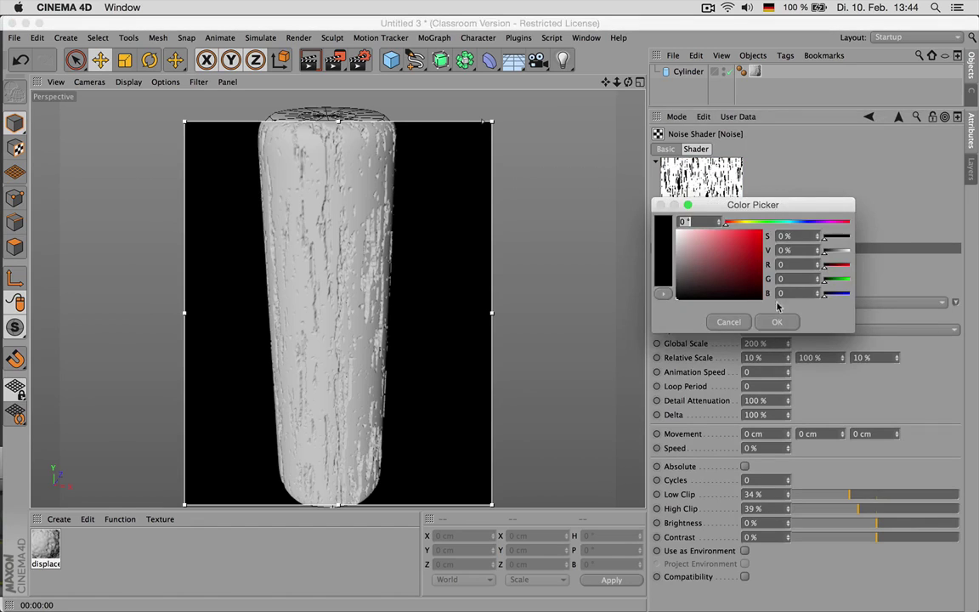
left_click(770, 320)
left_click(750, 273)
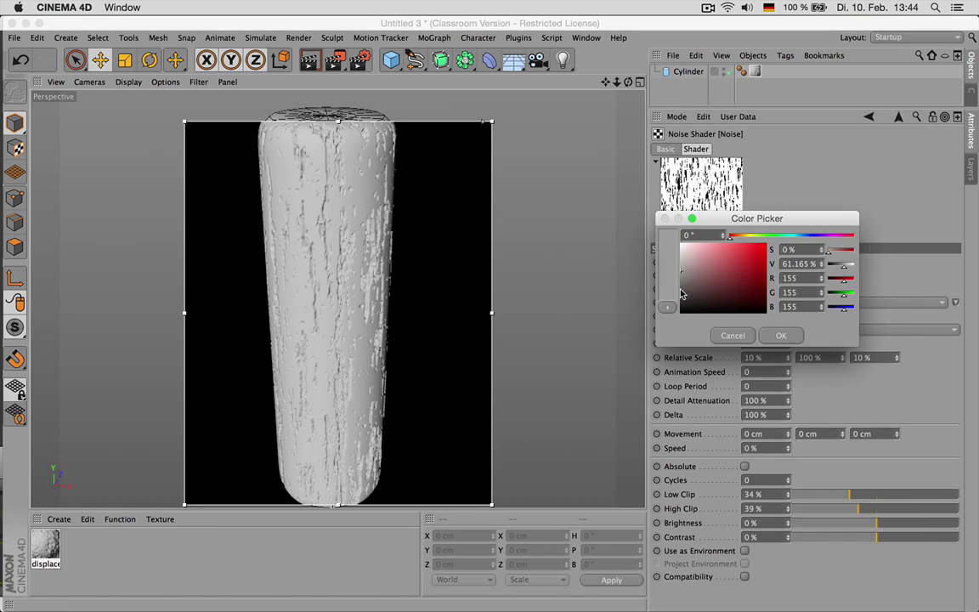
double_click(704, 306)
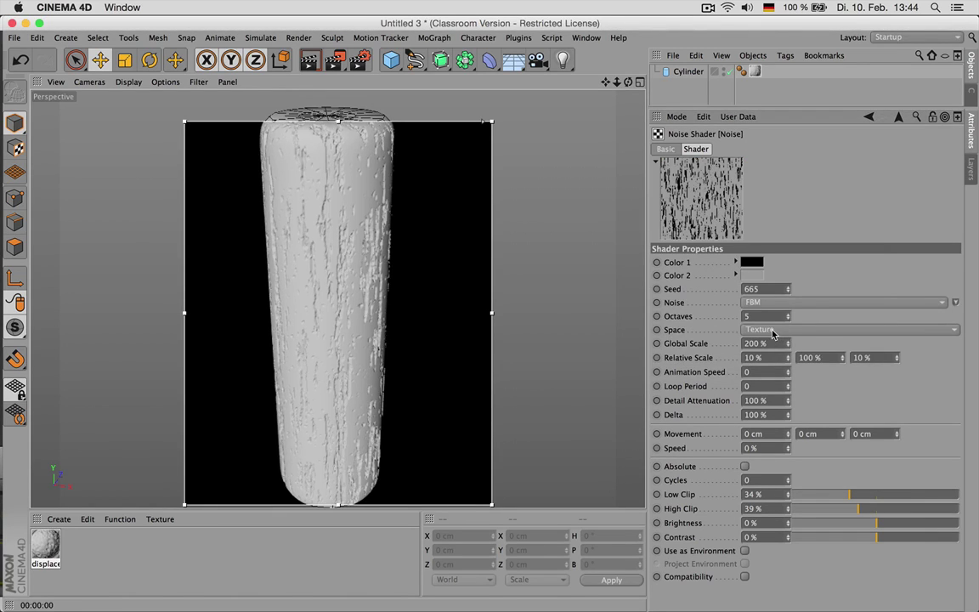
left_click(753, 276)
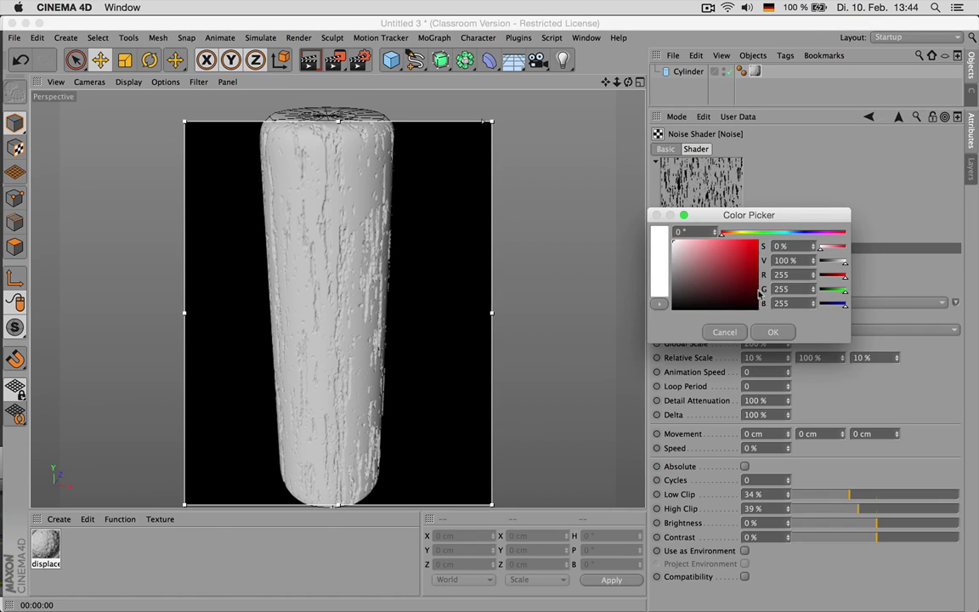
double_click(695, 290)
left_click(750, 267)
left_click(672, 252)
double_click(693, 291)
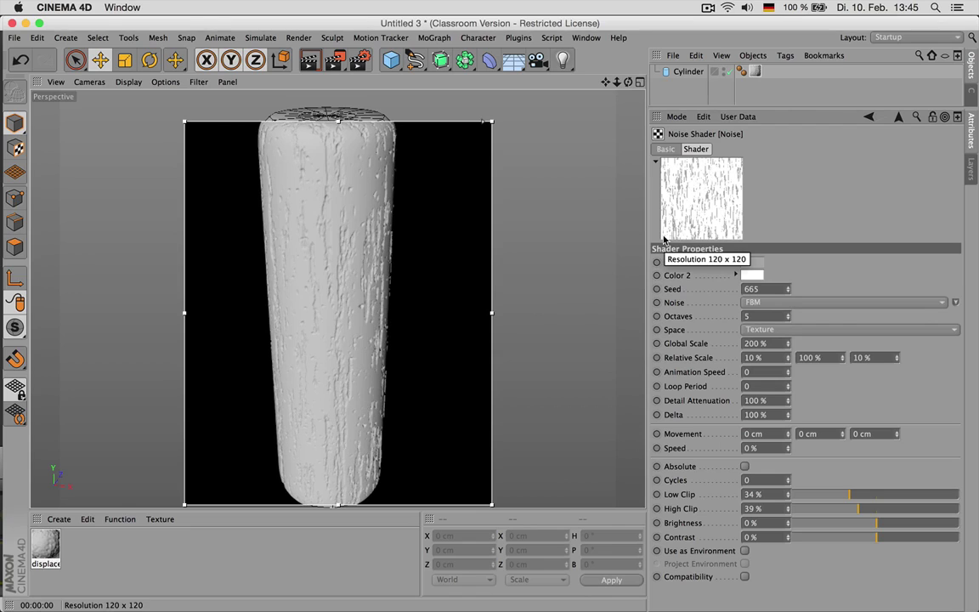
left_click(898, 117)
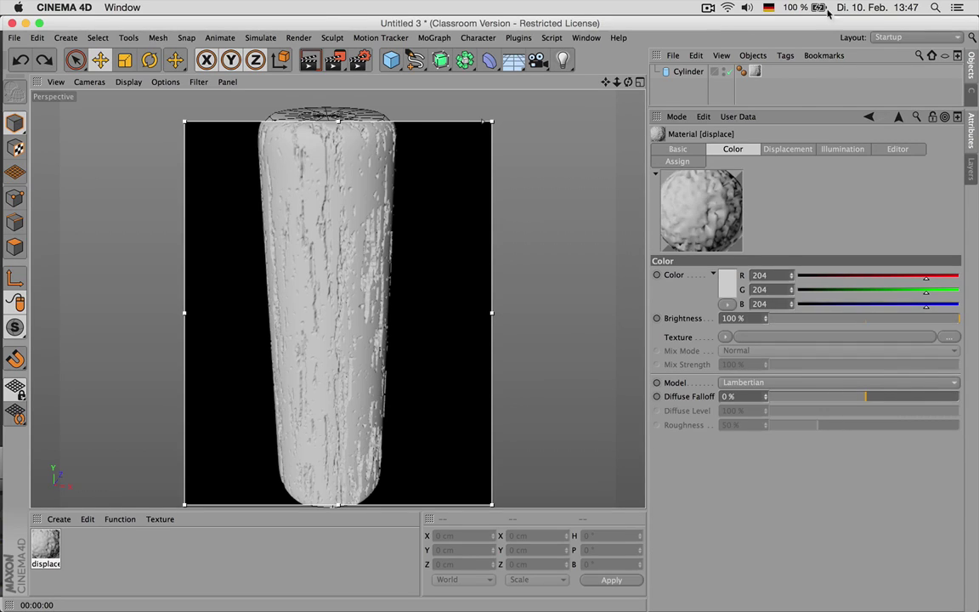
- Load the layered noise into the Color channel's Texture and switch Displacement off
left_click(788, 148)
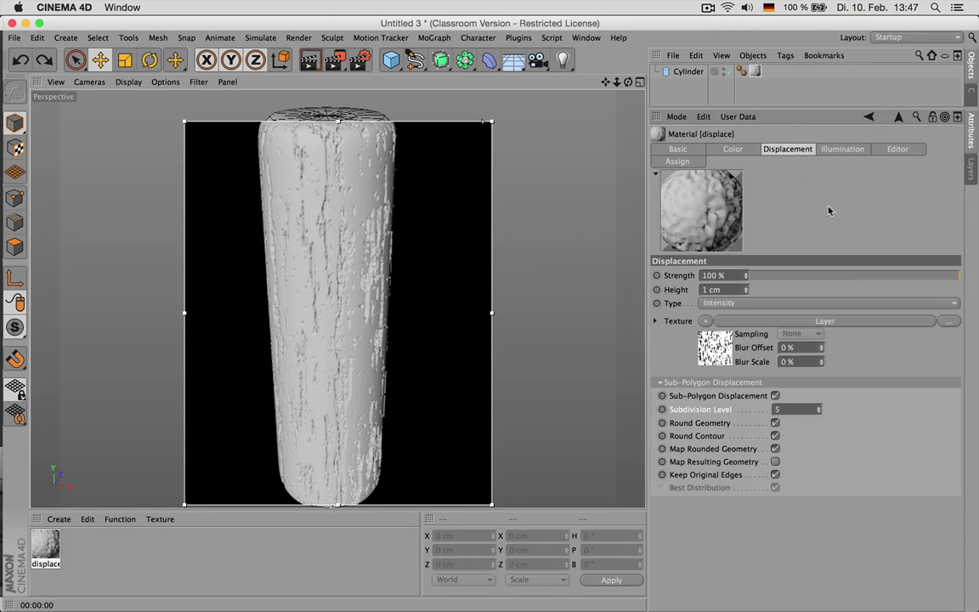
left_click(756, 322)
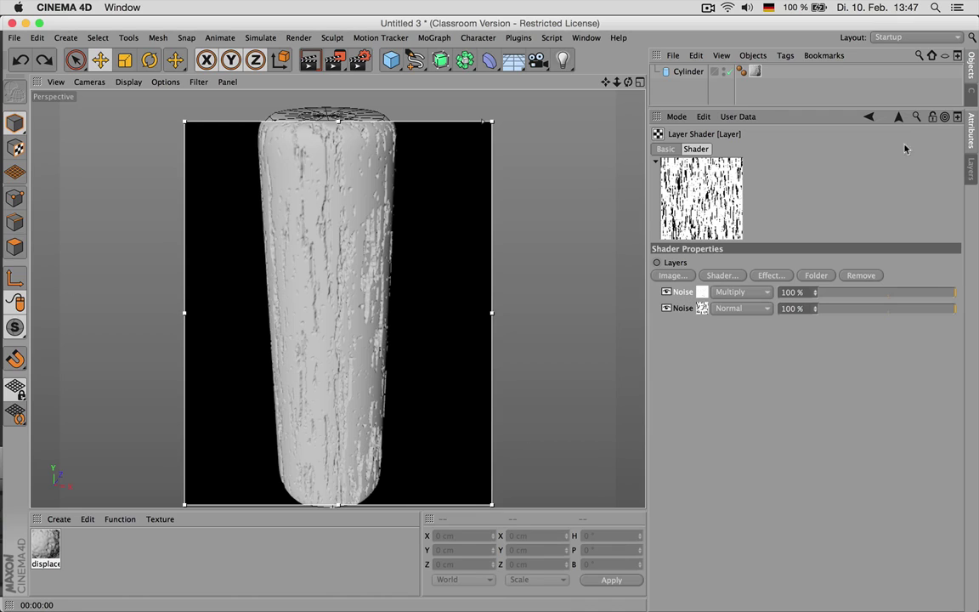
left_click(898, 118)
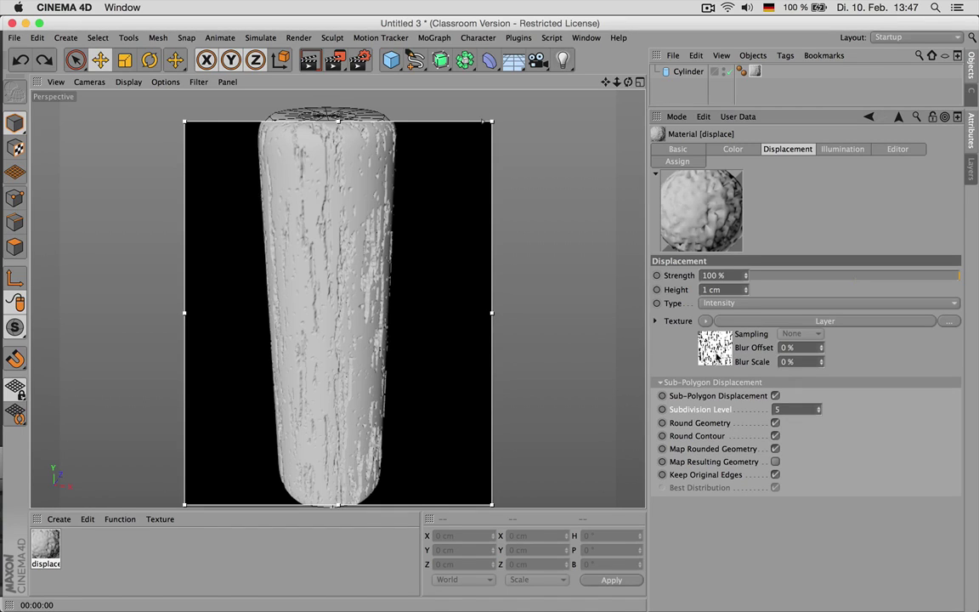
left_click(733, 149)
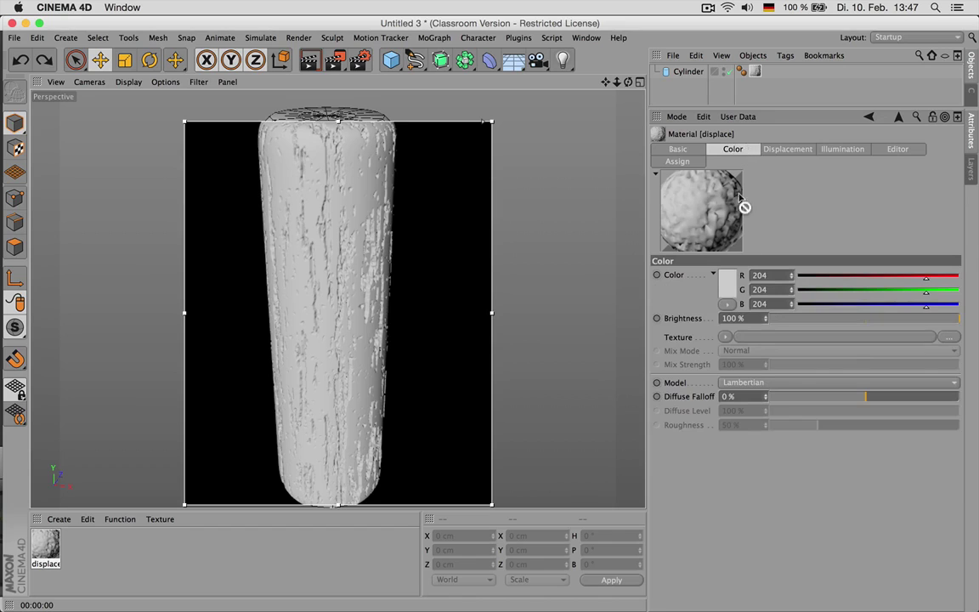
left_click(752, 342)
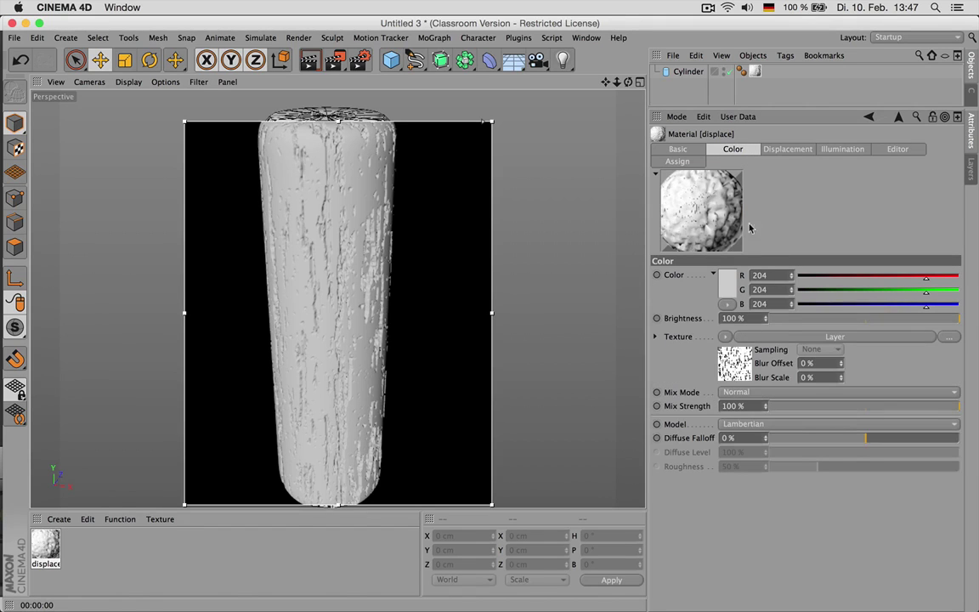
left_click(677, 148)
left_click(798, 367)
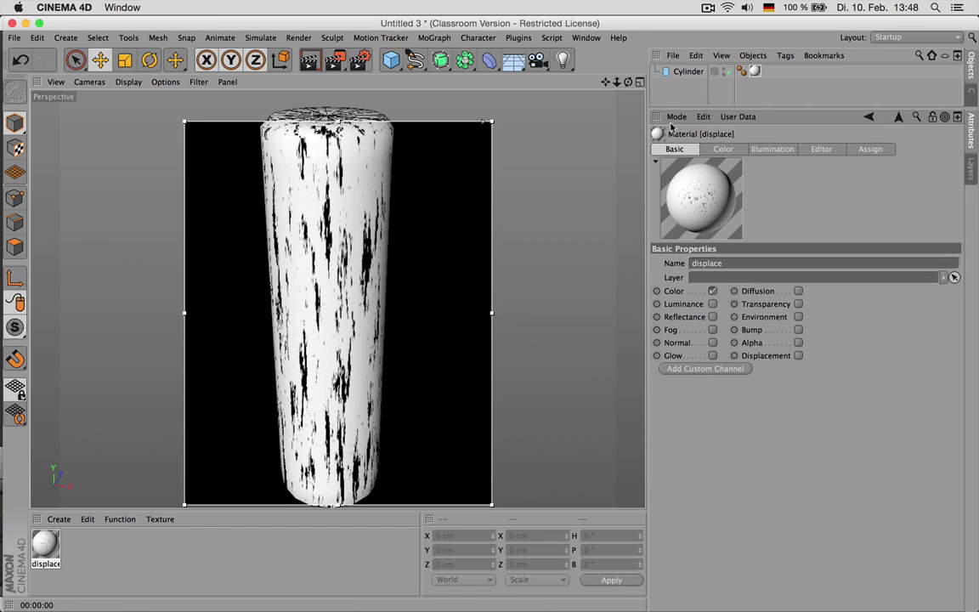
- Set Texture Preview Size to 1024x1024, remove the render-region overlay, and use Gouraud shading
left_click(833, 149)
left_click(787, 275)
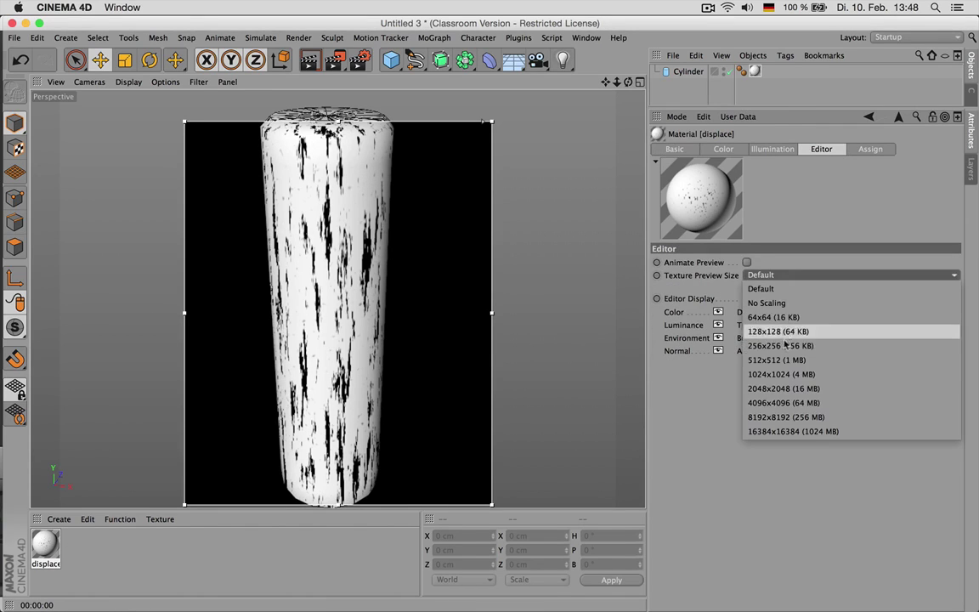
left_click(782, 374)
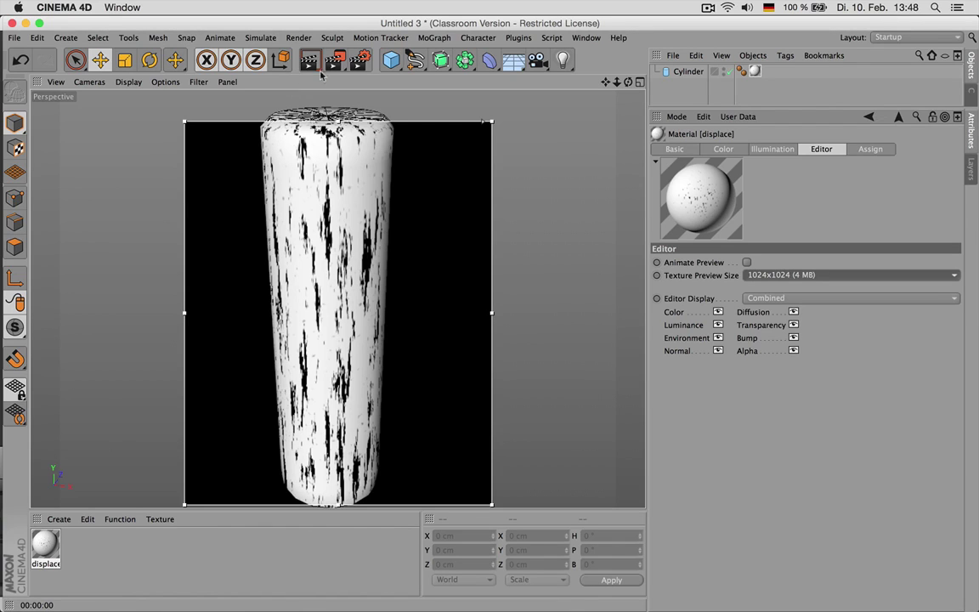
left_click_drag(323, 73, 410, 242)
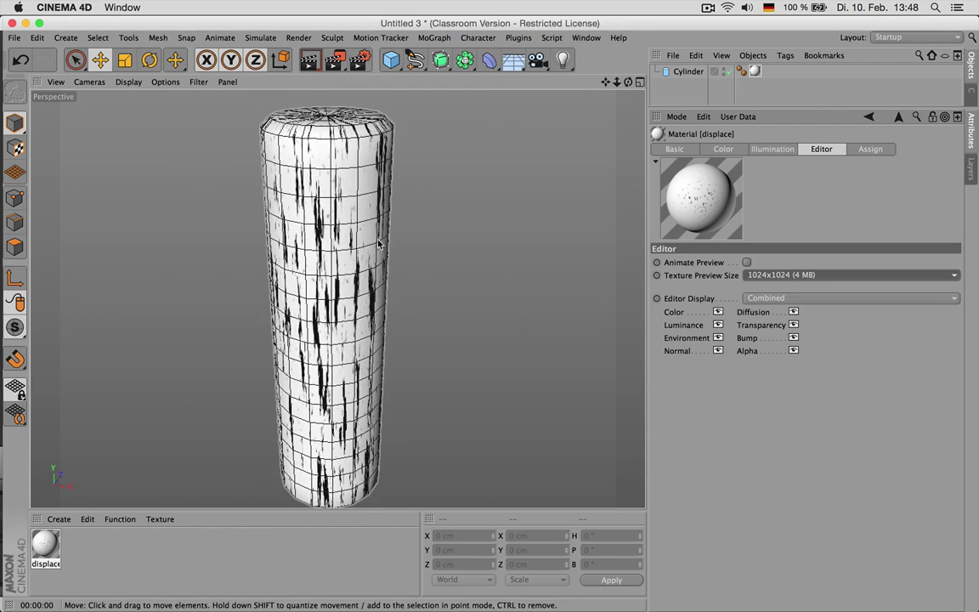
left_click(129, 82)
left_click(140, 101)
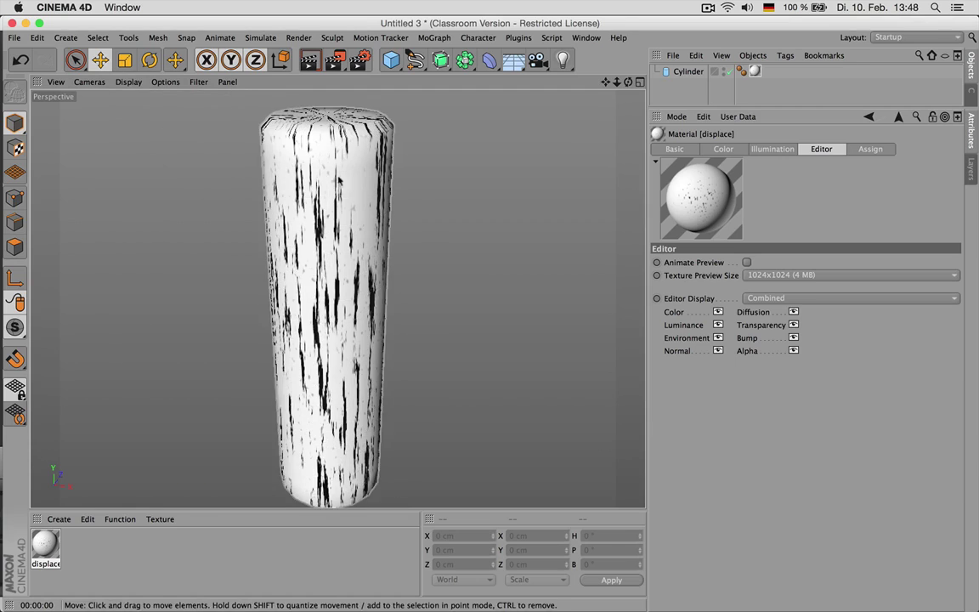
- Open the displace material's Color channel from the cylinder's texture tag
left_click(756, 72)
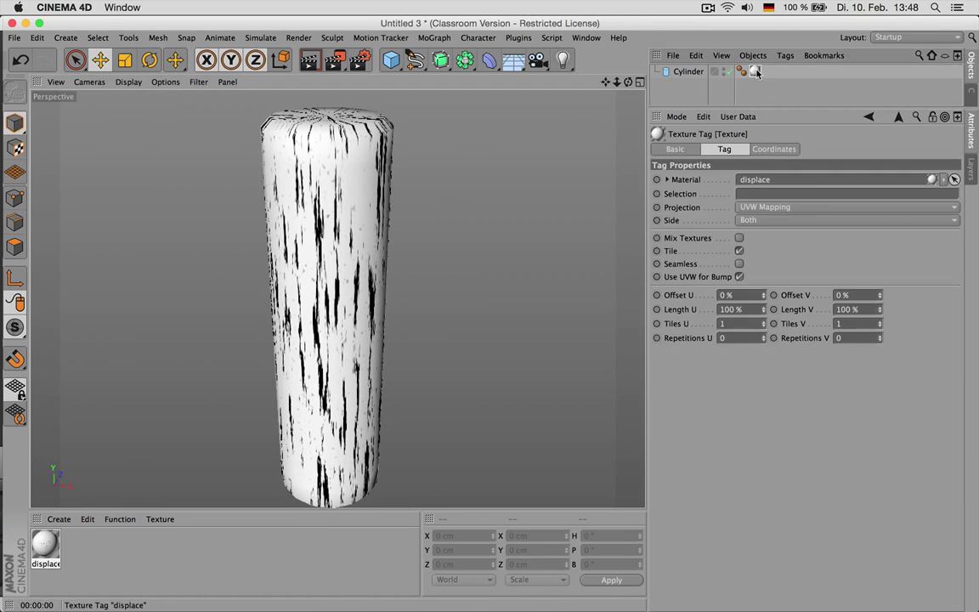
double_click(756, 72)
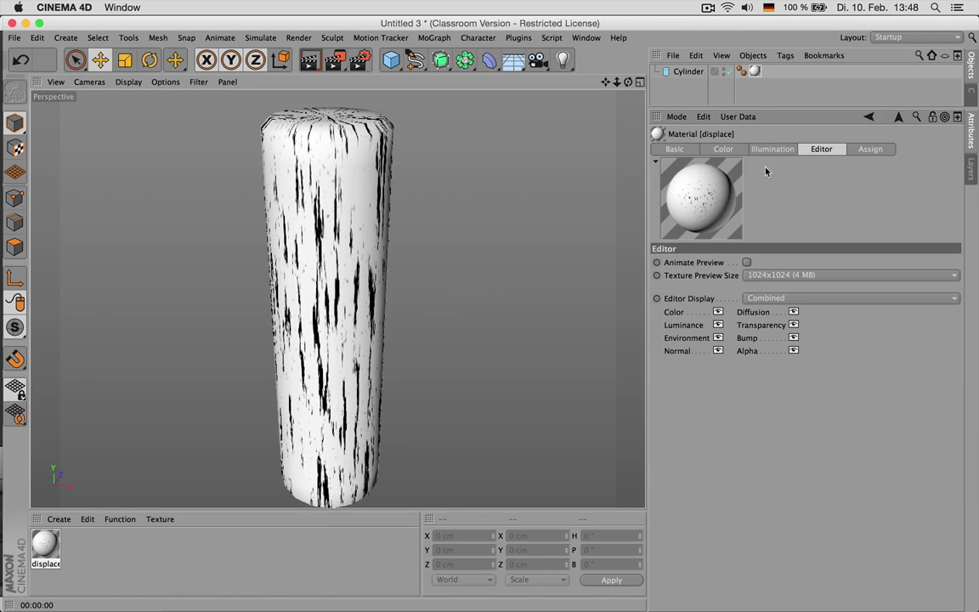
left_click(723, 148)
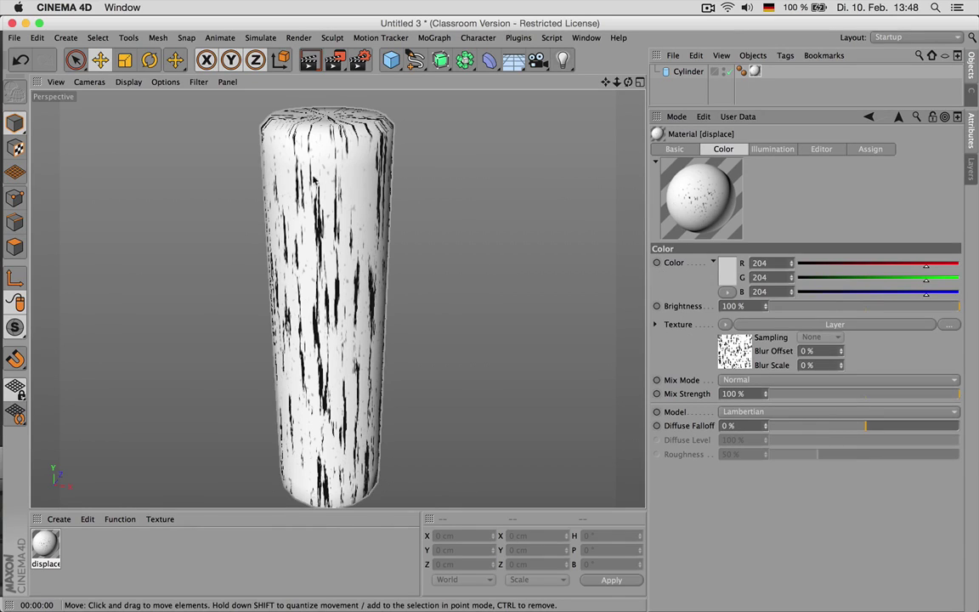
- Set the first noise layer's Brightness to 0 %, Low Clip 59 % and High Clip 77 %
left_click(805, 325)
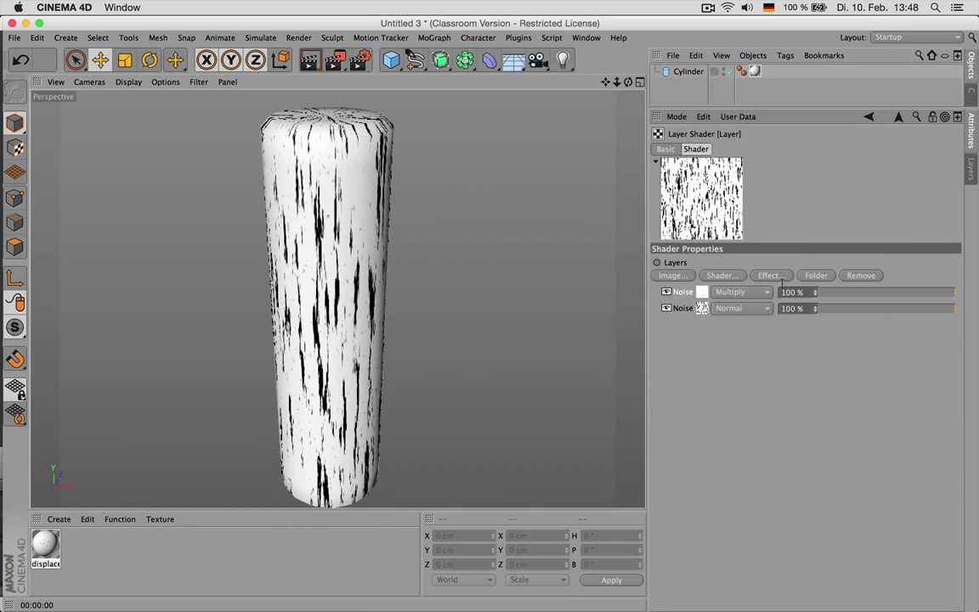
left_click(707, 295)
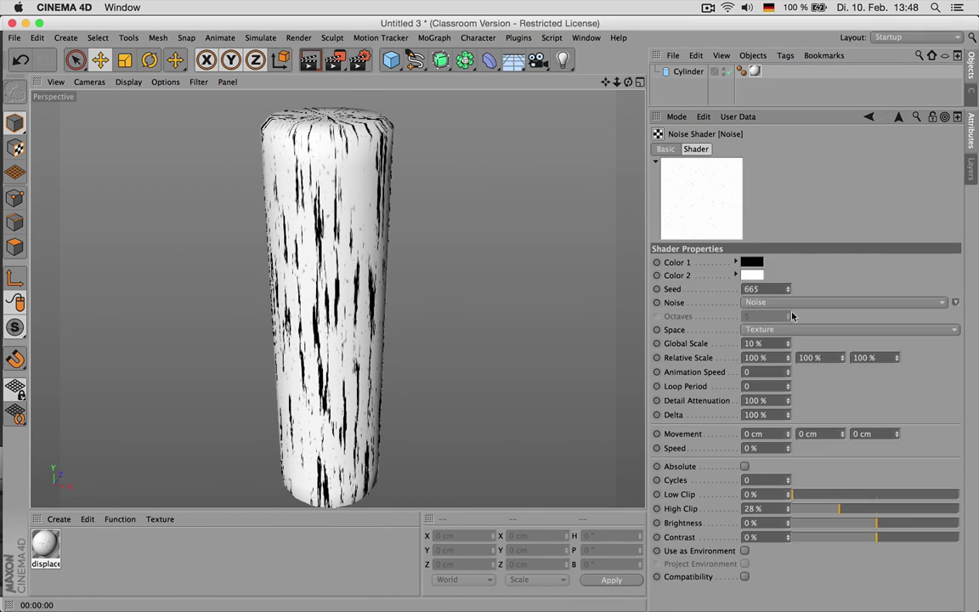
left_click_drag(903, 525, 906, 529)
left_click(884, 508)
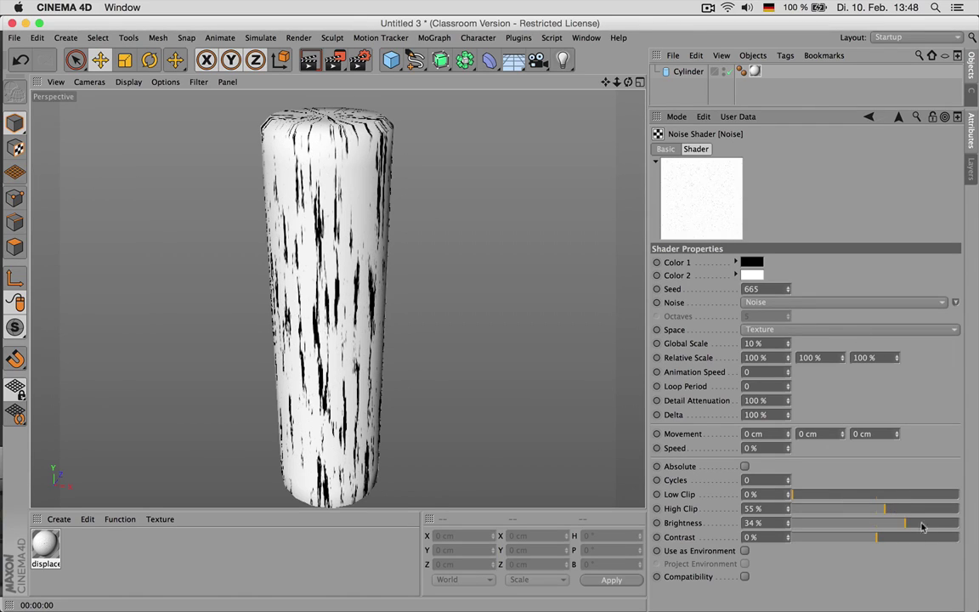
left_click(939, 524)
left_click(953, 525)
left_click(933, 508)
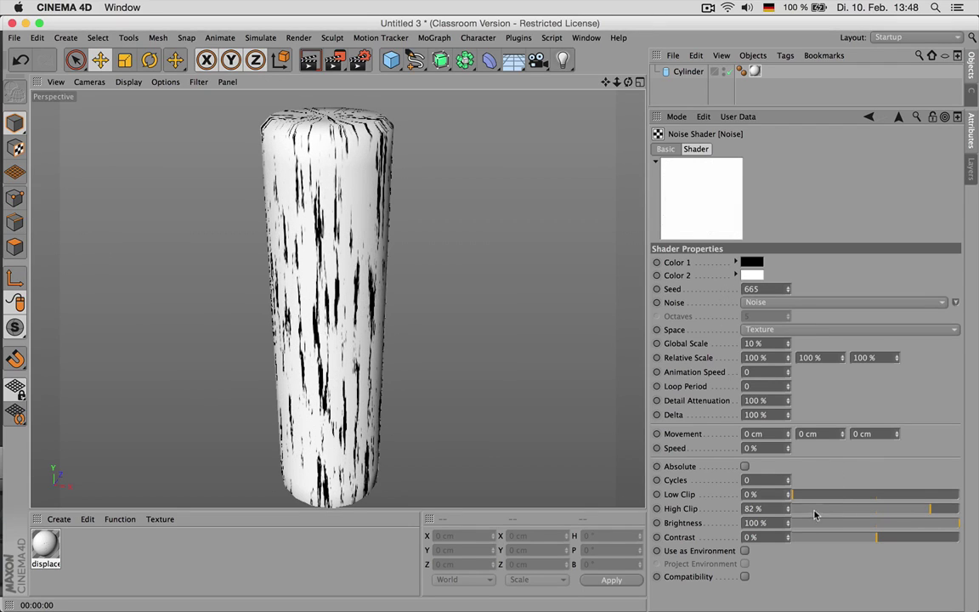
left_click(807, 508)
left_click(834, 523)
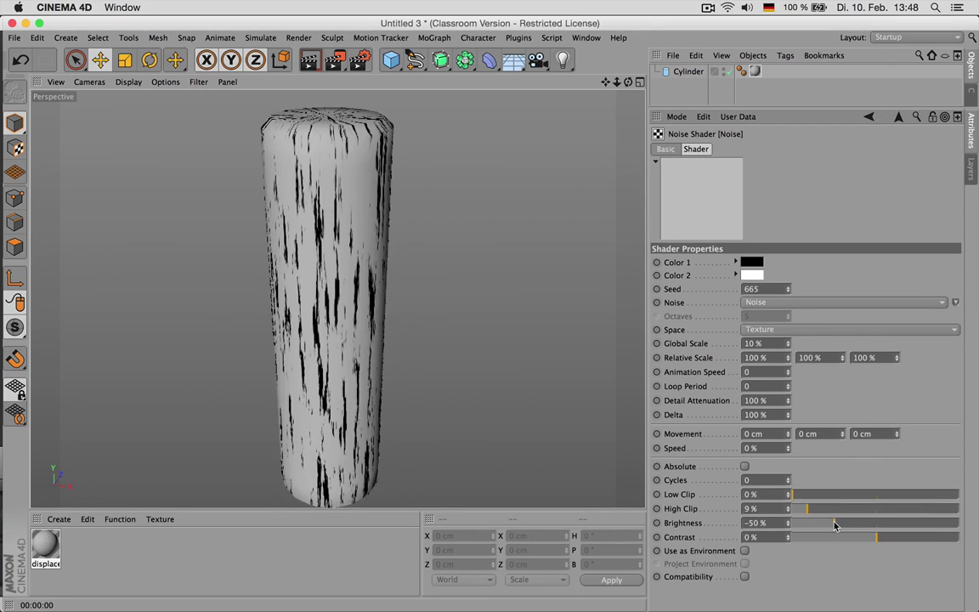
left_click_drag(835, 523, 897, 525)
left_click(776, 523)
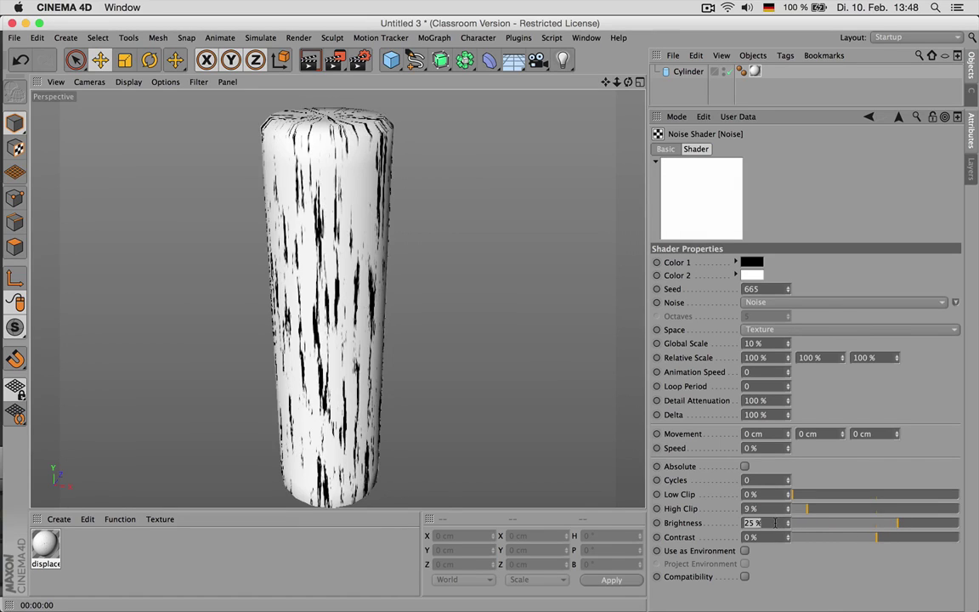
type("0")
key("Return")
left_click(921, 508)
left_click(892, 495)
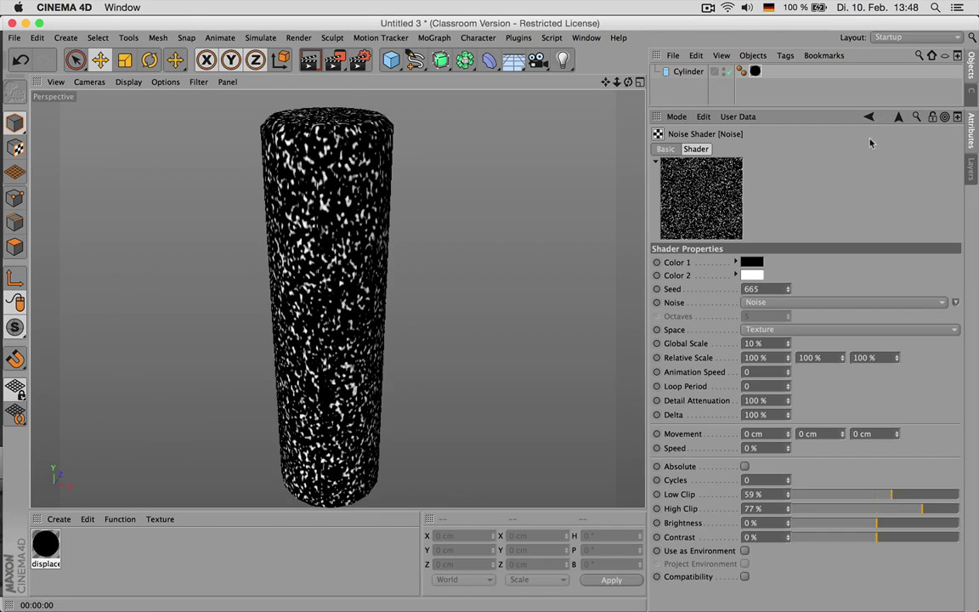
- Set the first layer's blend mode to Normal in the Layer shader
left_click(898, 116)
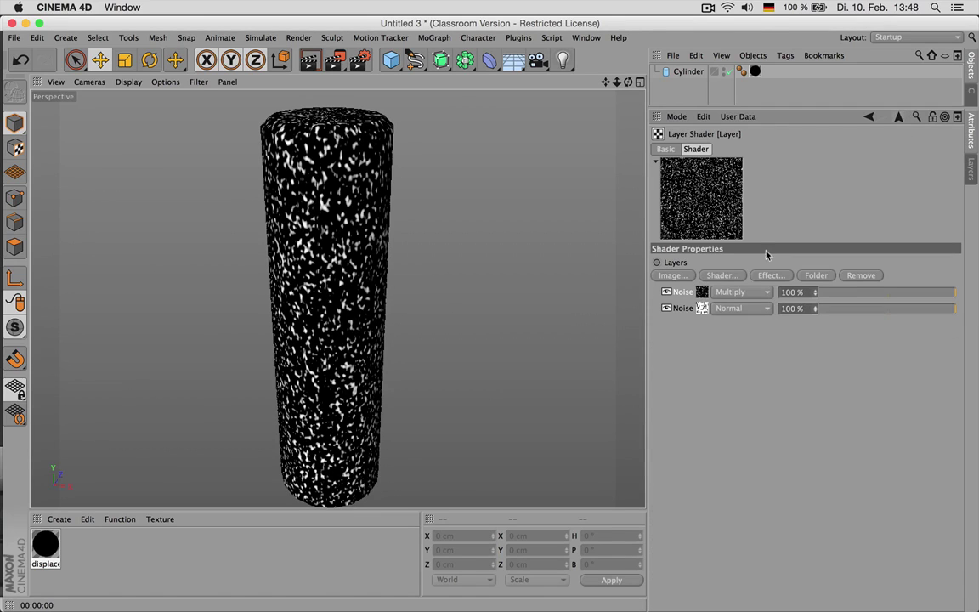
left_click(742, 291)
left_click(722, 302)
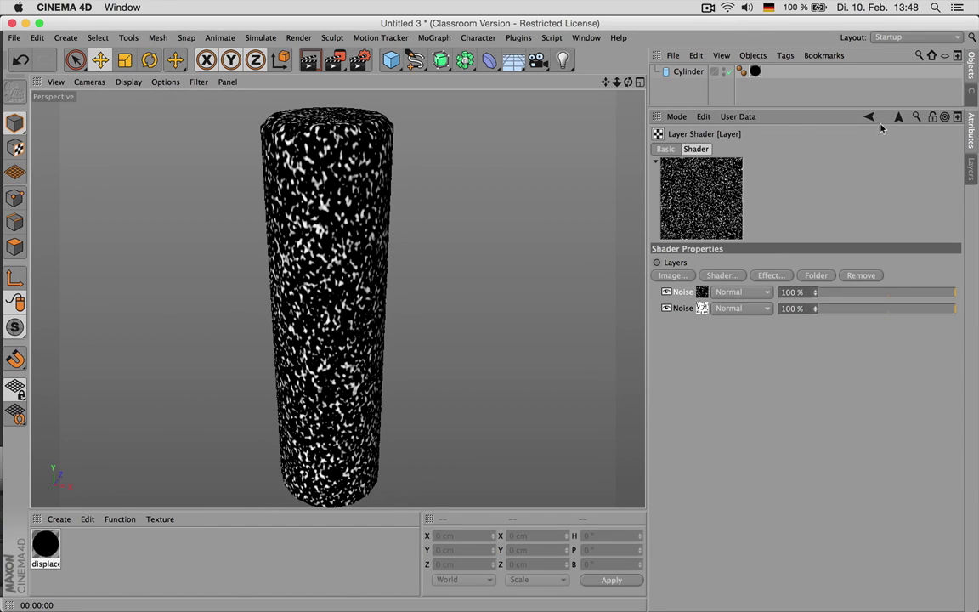
left_click(898, 116)
- Clear the Color texture and load a fresh Noise shader in its place
left_click(714, 325)
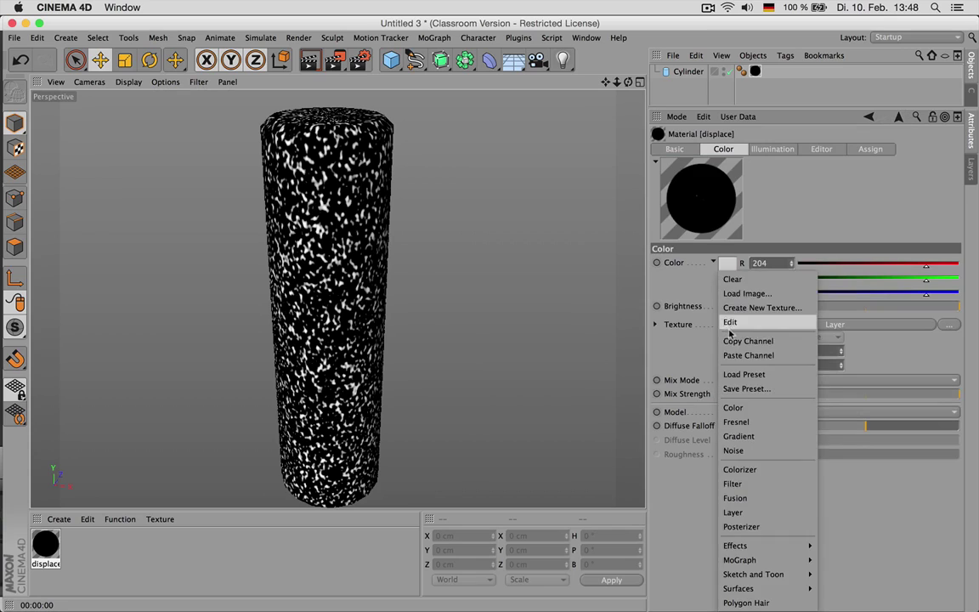
left_click(732, 279)
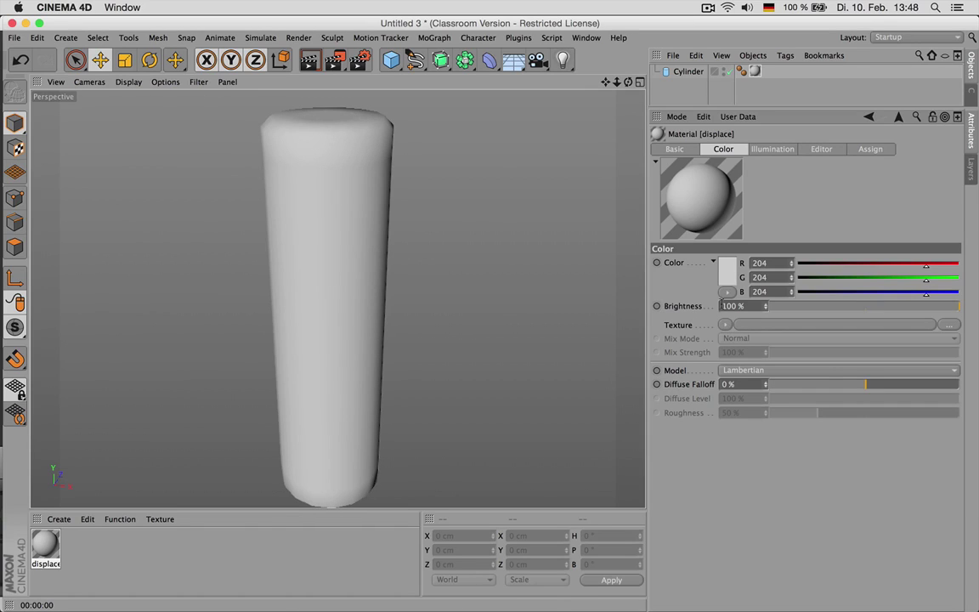
left_click(731, 325)
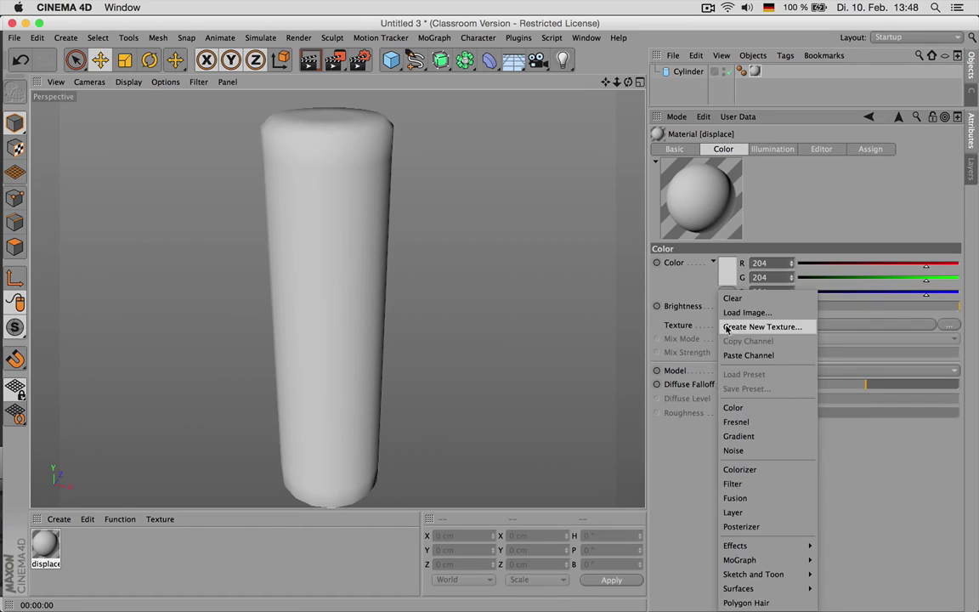
left_click(766, 453)
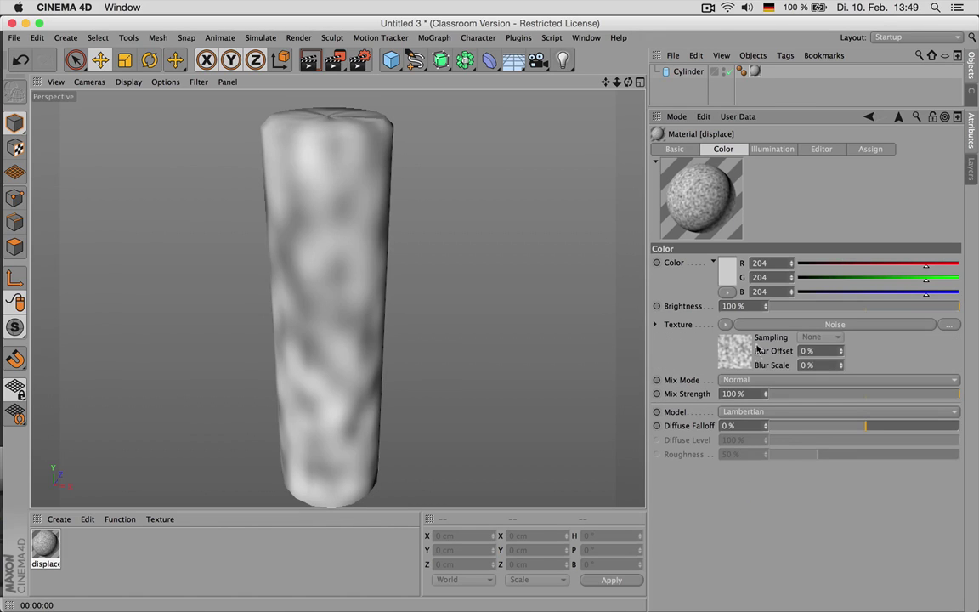
left_click(835, 324)
- Set the noise Global Scale to 50 % and its clip range to Low 48 %, High 53 %
left_click(869, 493)
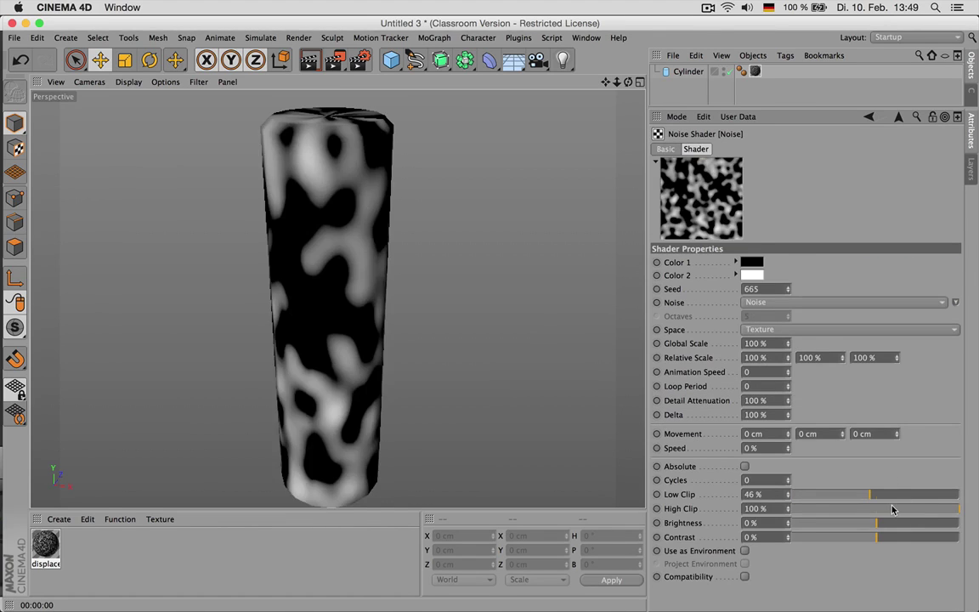
left_click(892, 509)
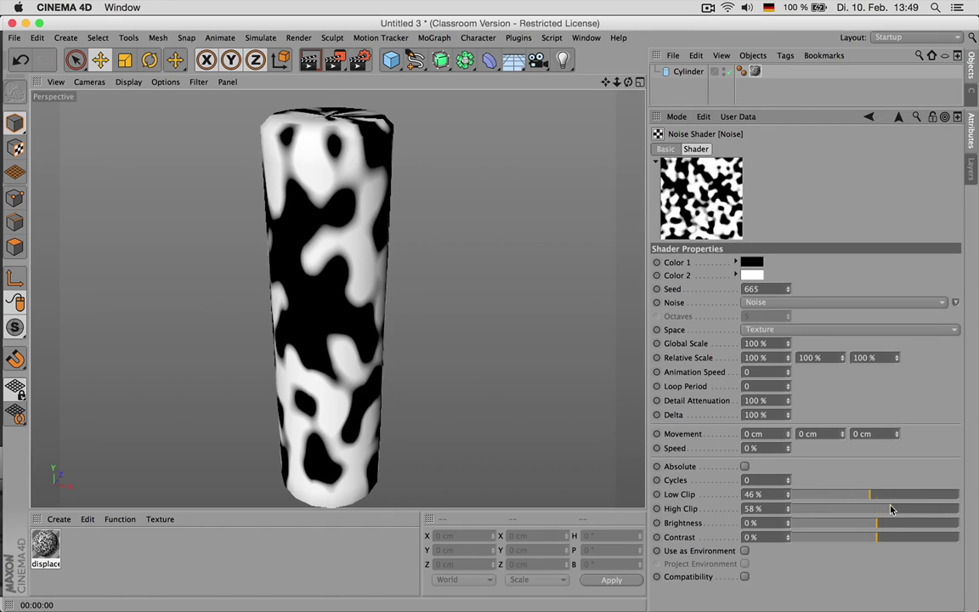
double_click(747, 344)
type("50")
key("Return")
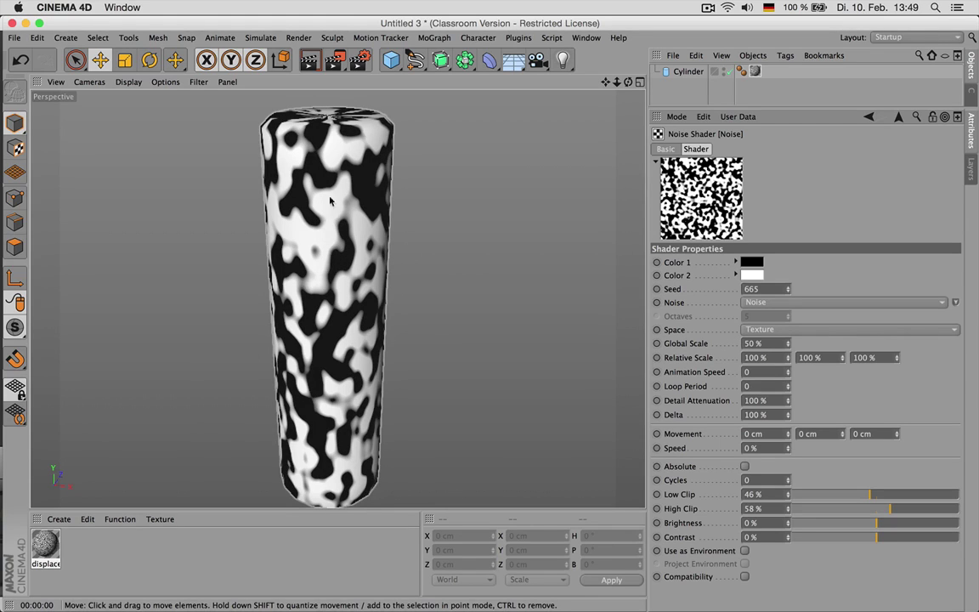
left_click(883, 509)
left_click(874, 495)
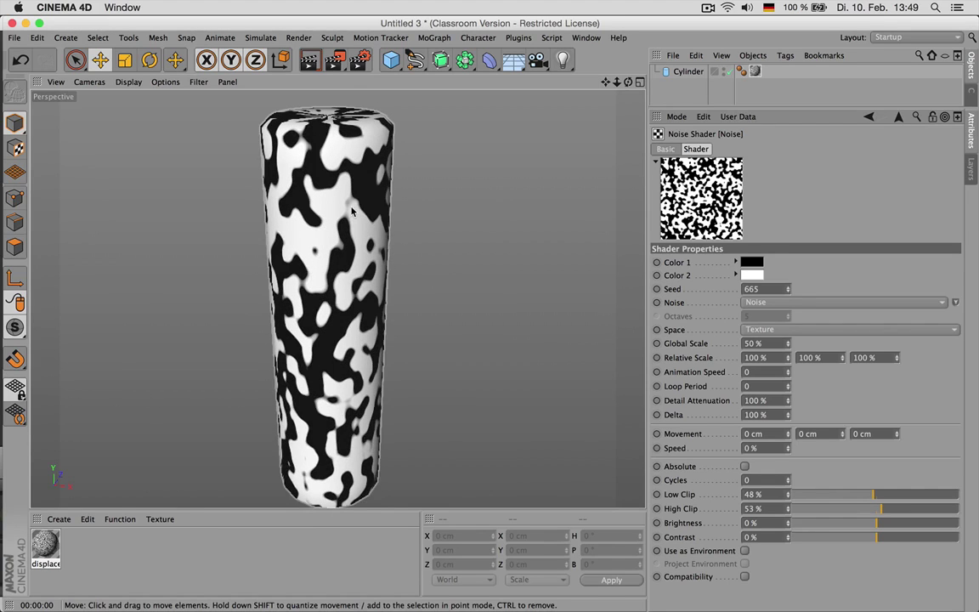
right_click_drag(352, 211, 340, 261, "alt")
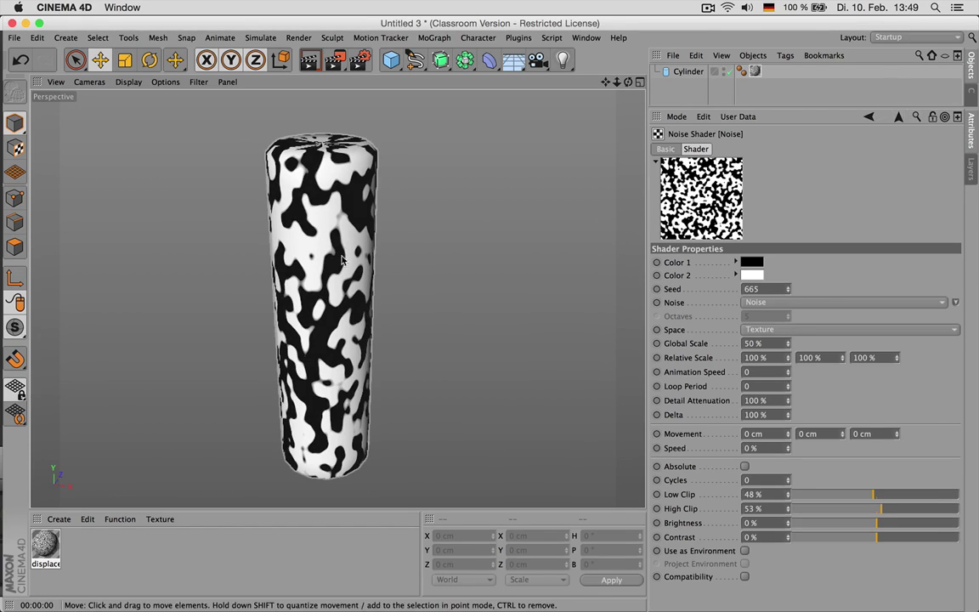
left_click(898, 116)
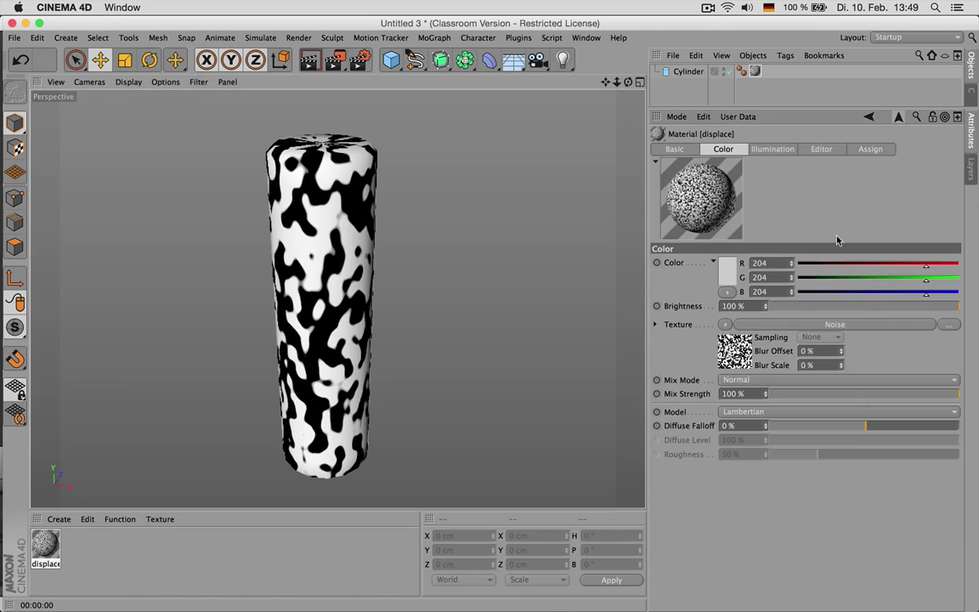
- Make the colour texture a Fusion shader with Use Mask on and the Noise in the Mask Channel
left_click(726, 326)
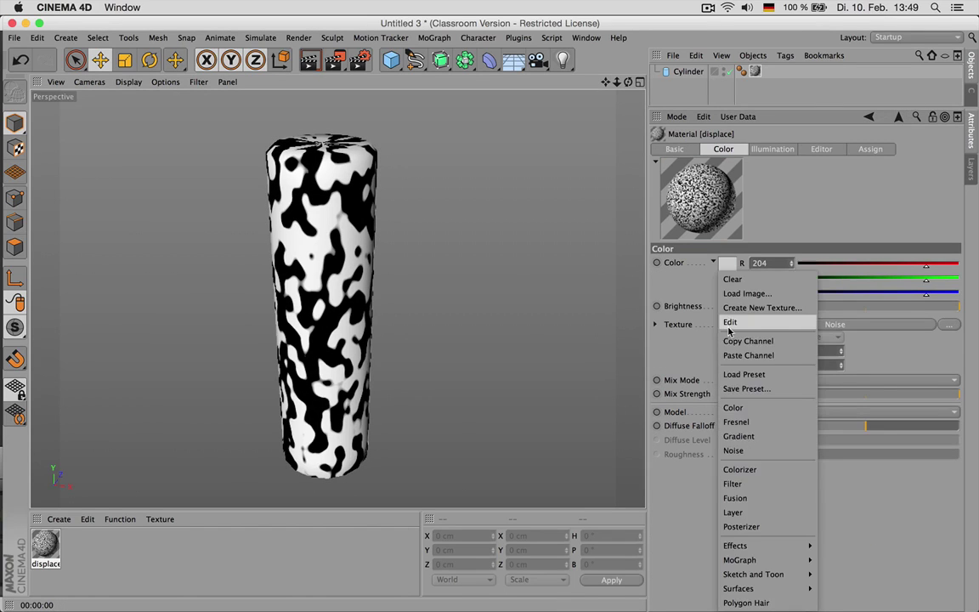
left_click(736, 498)
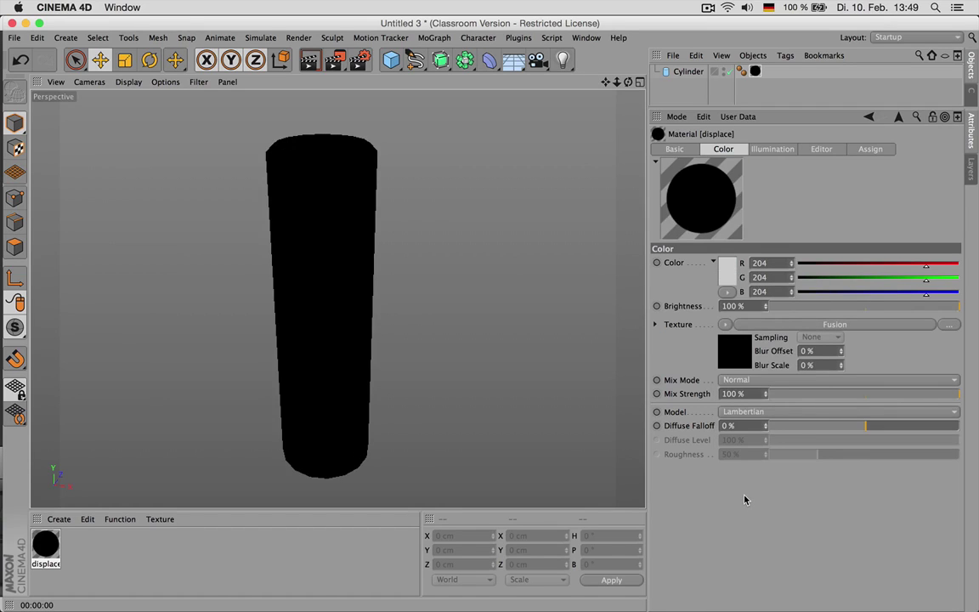
left_click(759, 327)
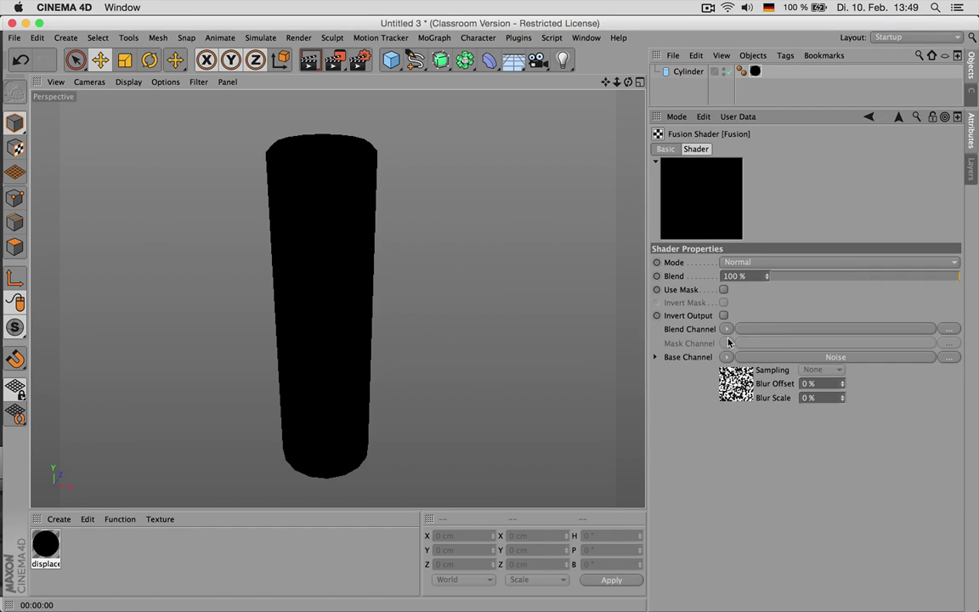
left_click(725, 290)
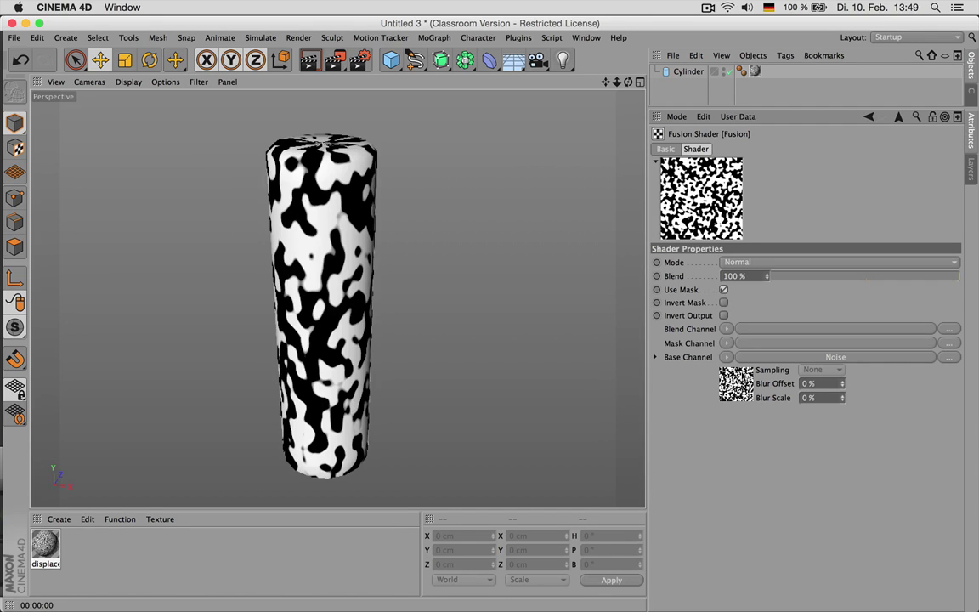
left_click_drag(777, 346, 777, 344)
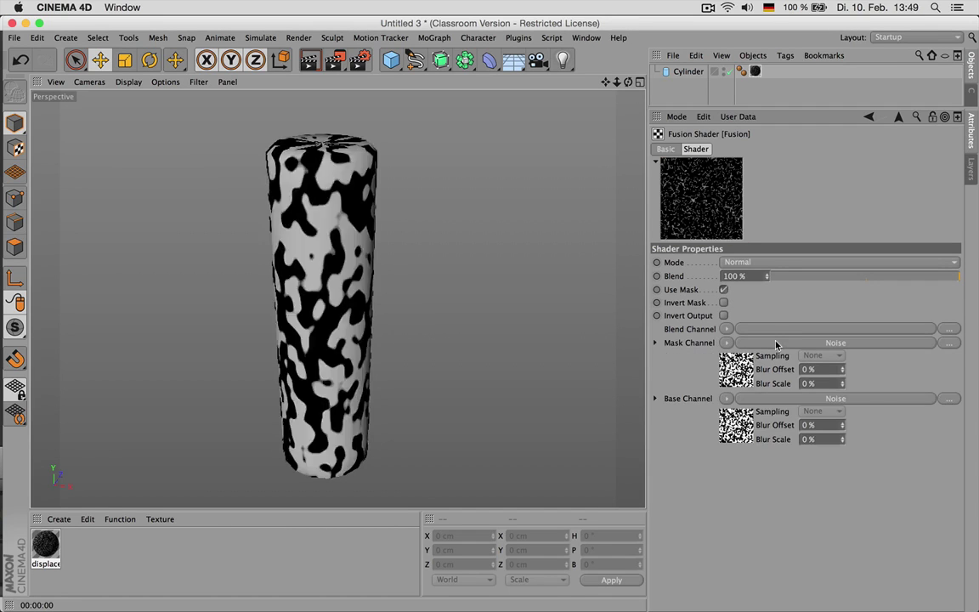
left_click(727, 400)
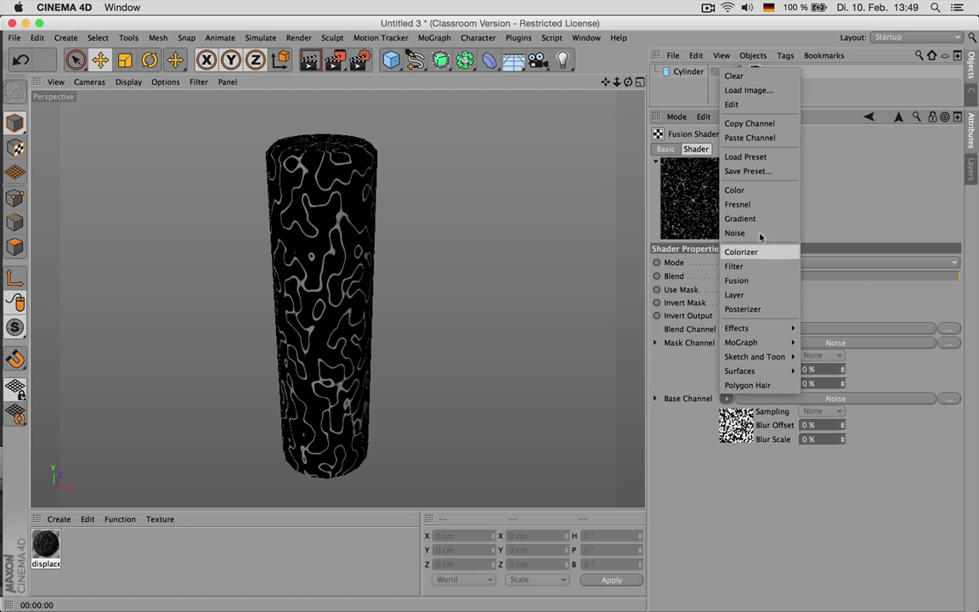
- Fill the Fusion's Base Channel with a Color shader saturated to red
left_click(761, 84)
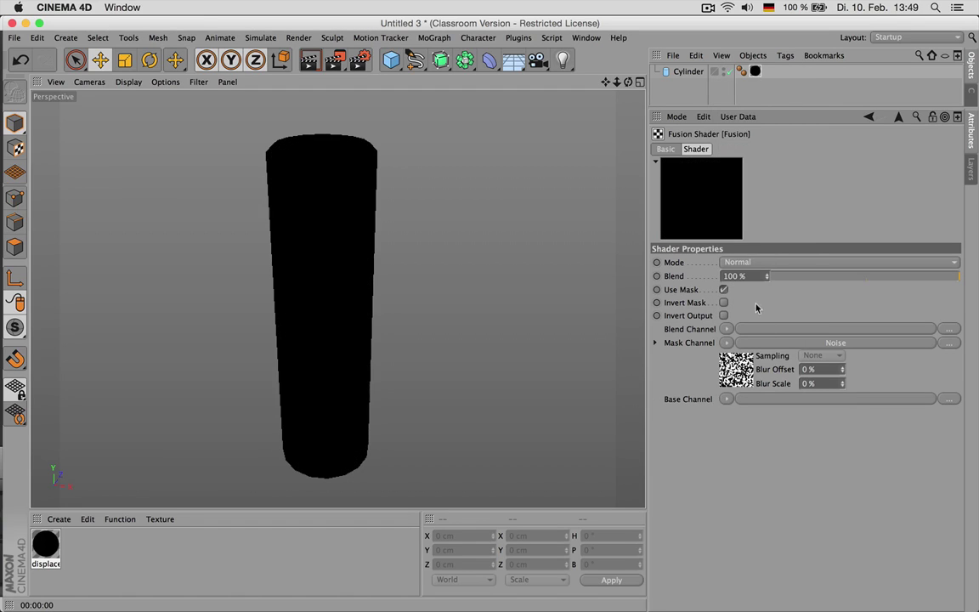
left_click(728, 401)
left_click(758, 191)
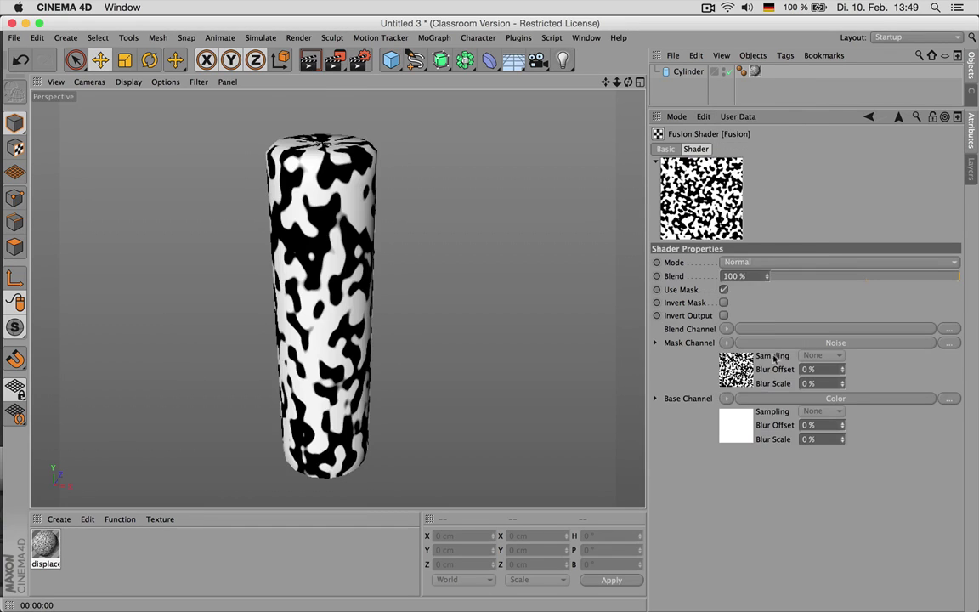
left_click(836, 398)
left_click_drag(786, 277, 958, 277)
left_click(899, 117)
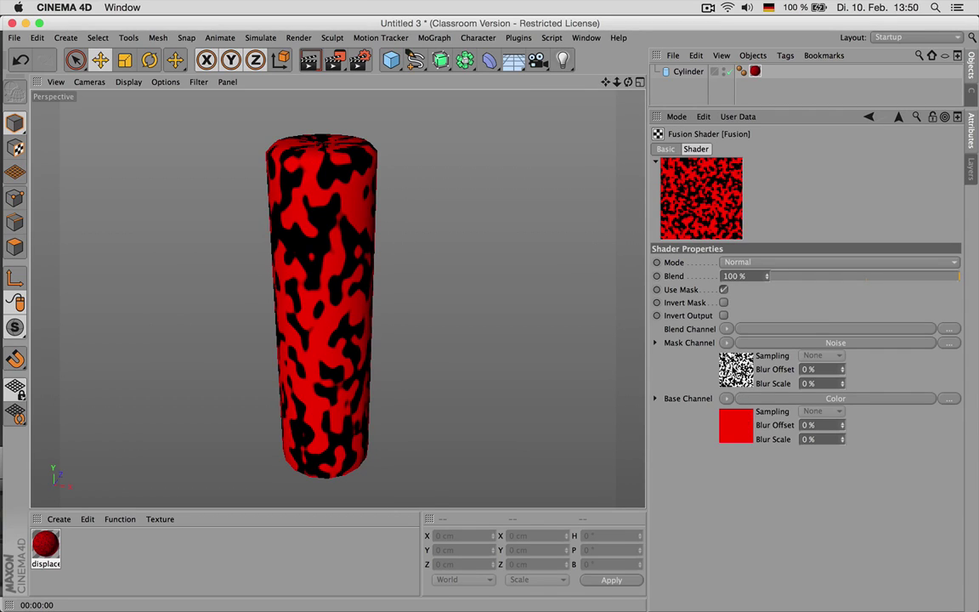
- Fill the Fusion's Blend Channel with a green Color shader
left_click(727, 329)
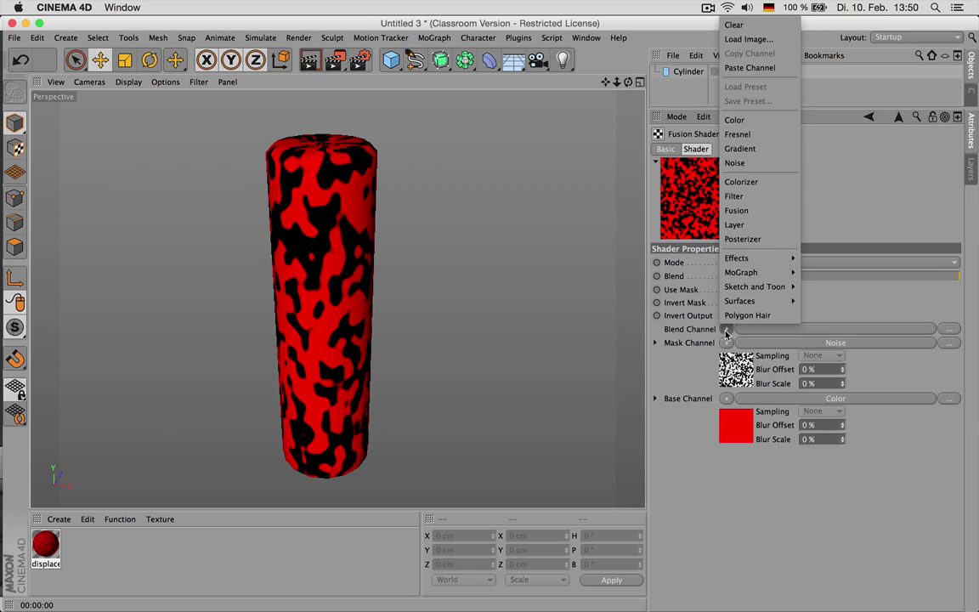
mouse_move(748, 259)
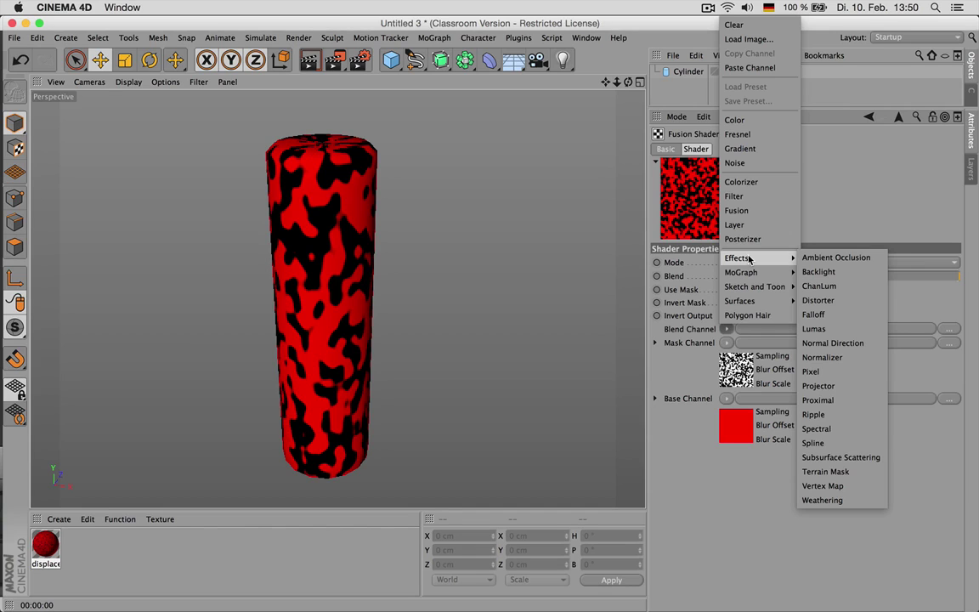
left_click(736, 120)
left_click(836, 328)
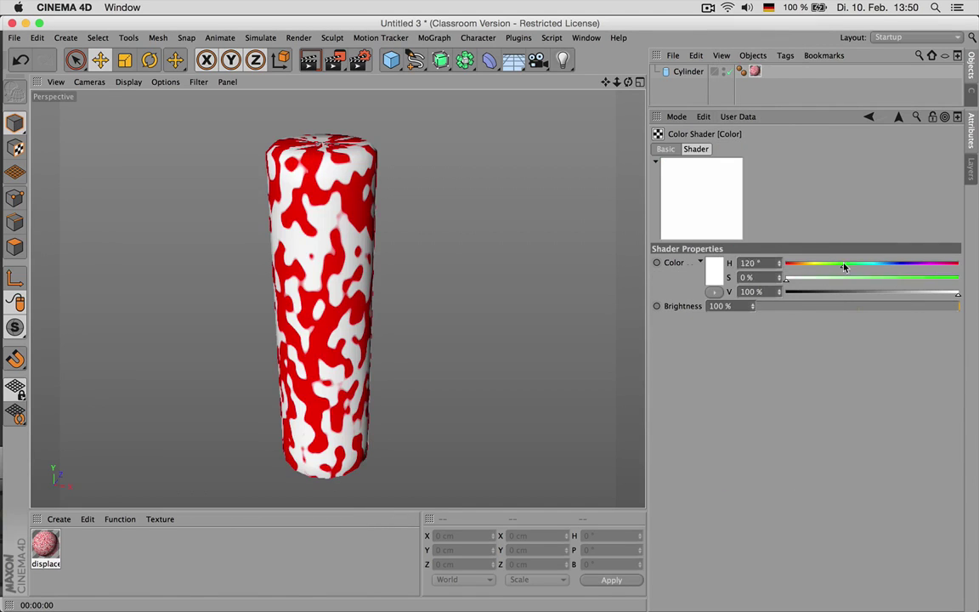
left_click_drag(844, 270, 958, 277)
left_click(898, 116)
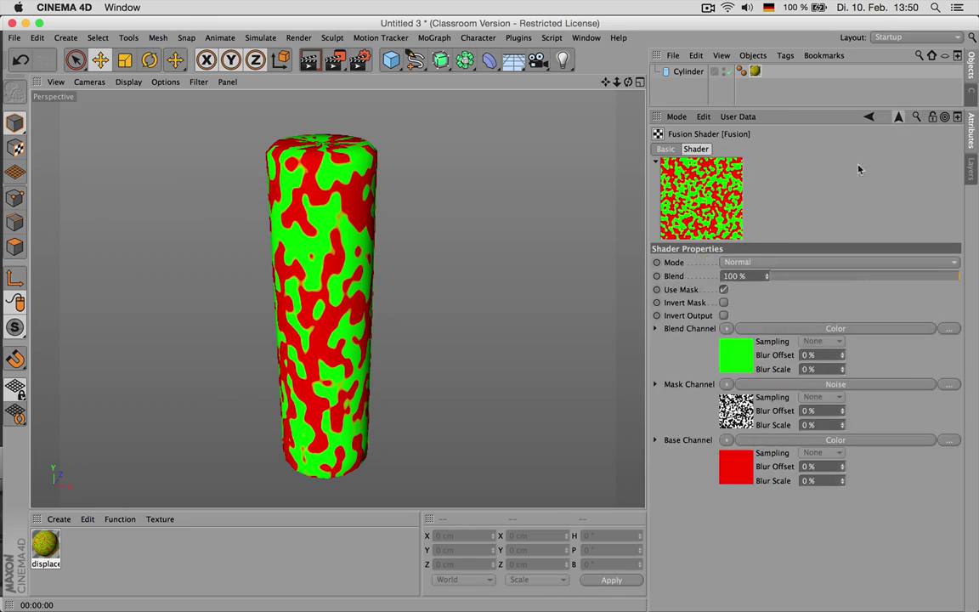
- Replace the Fusion's Base and Blend Channel colours with Noise shaders
left_click(729, 442)
left_click(743, 277)
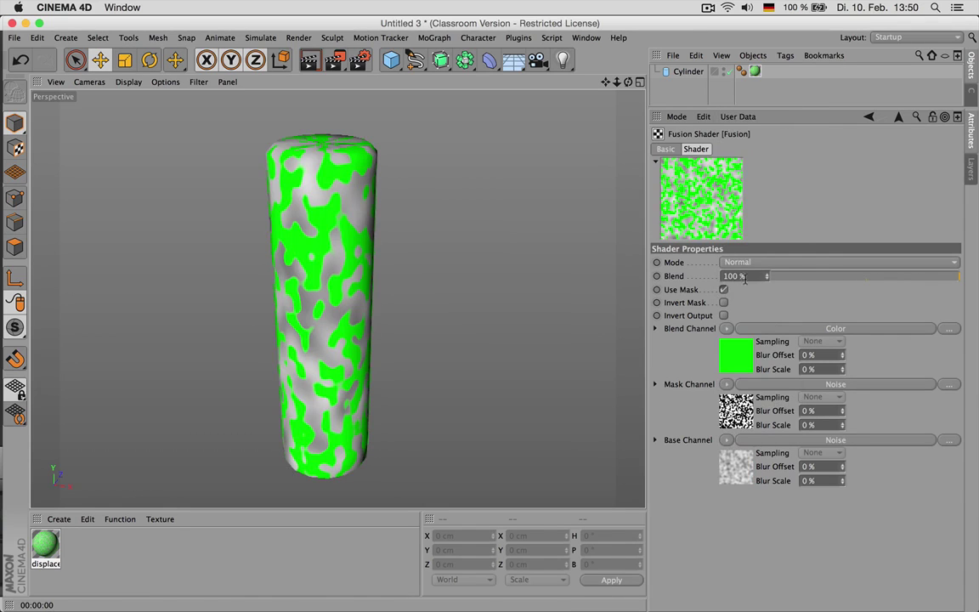
left_click(725, 331)
left_click(741, 451)
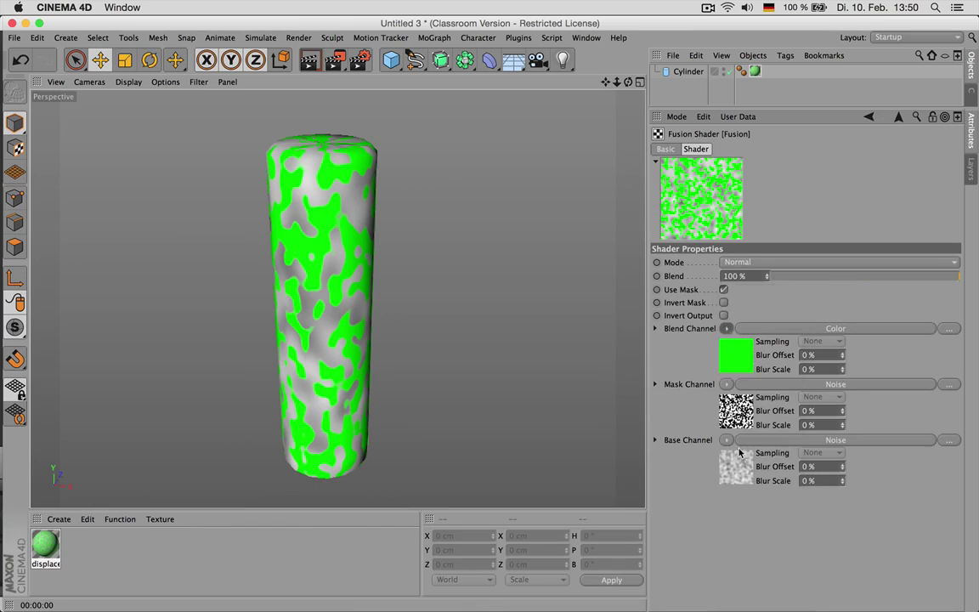
- Stretch the blend noise to 10% Relative Scale X for streaks
left_click(753, 328)
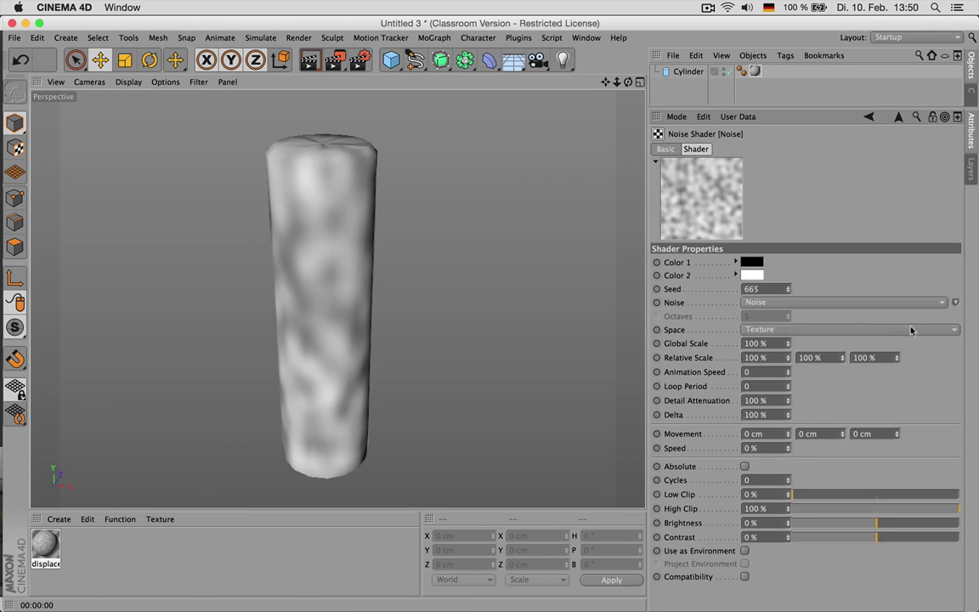
left_click(765, 357)
type("10")
key("Return")
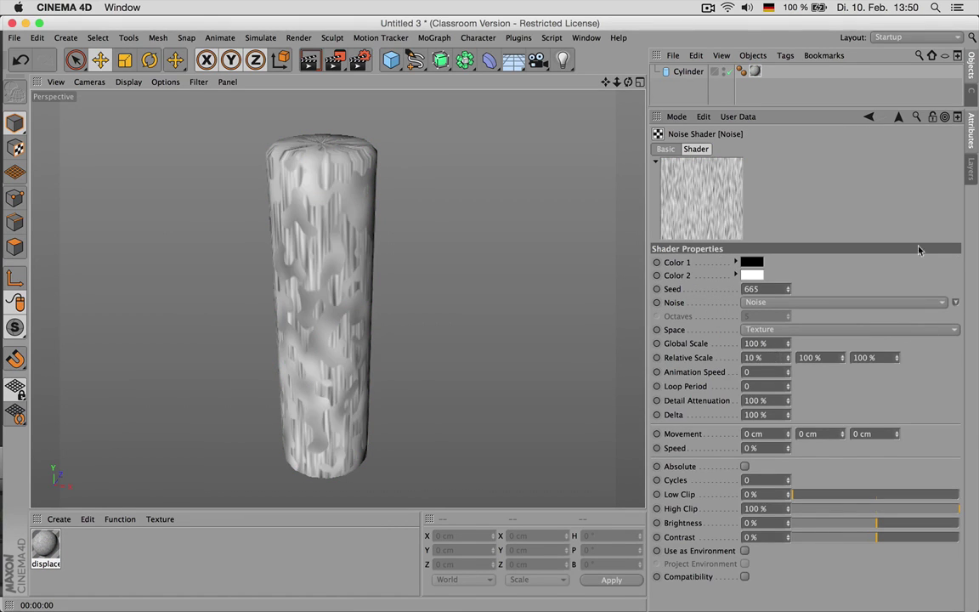
left_click(899, 117)
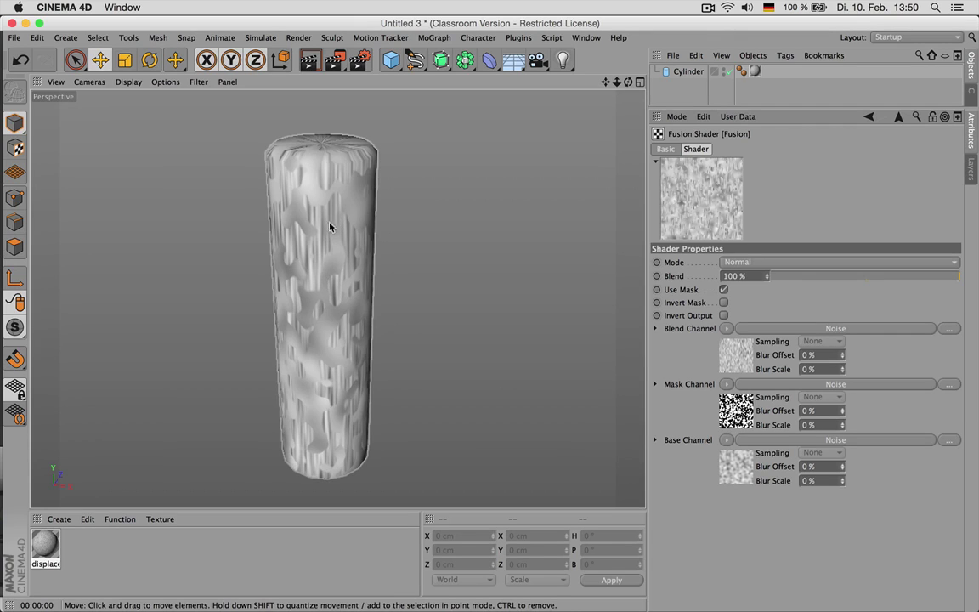
- Set the base noise to FBM with Low Clip 44%, High Clip 58% and Global Scale 50%
left_click(790, 440)
left_click(866, 494)
left_click(890, 508)
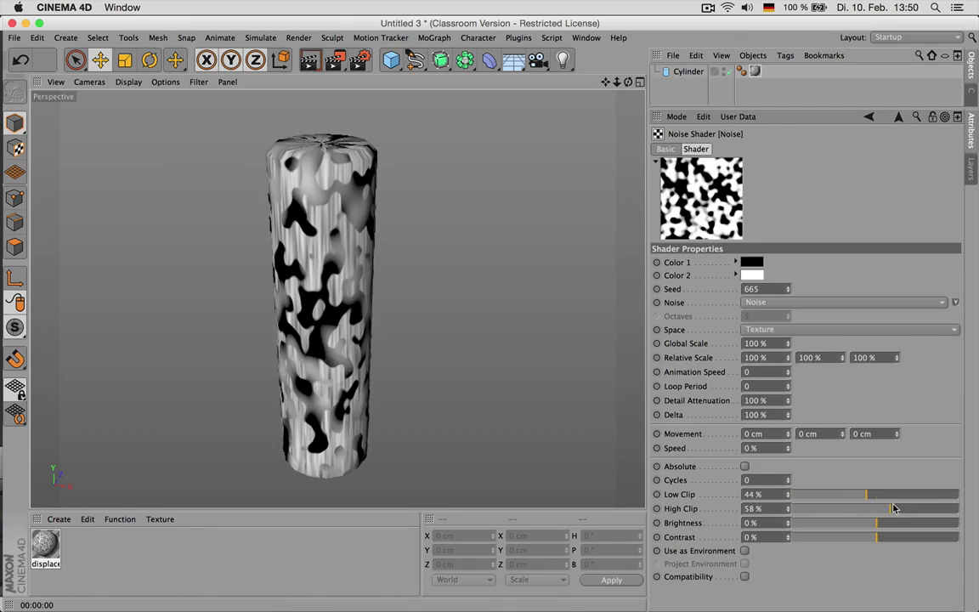
left_click(858, 302)
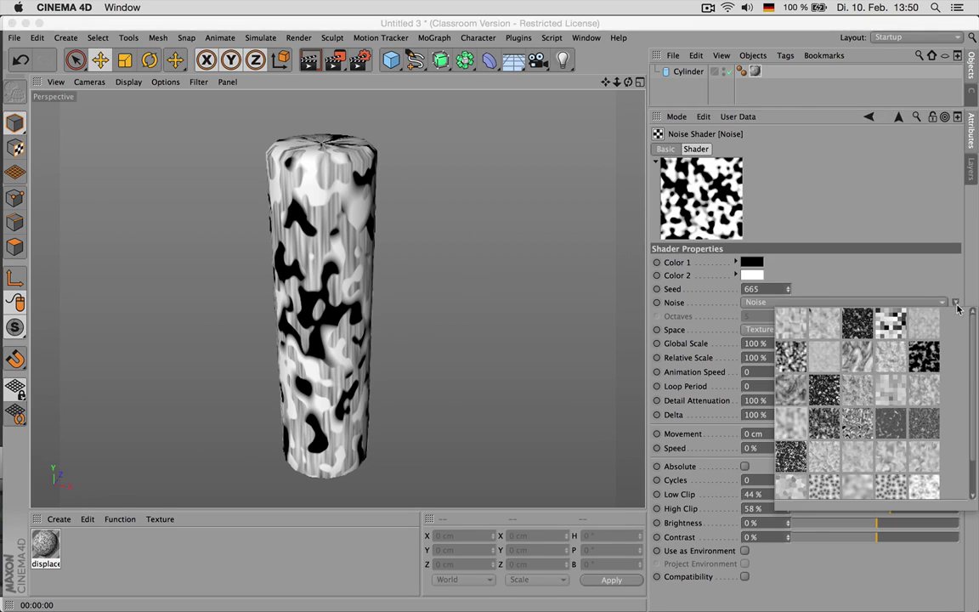
left_click(899, 361)
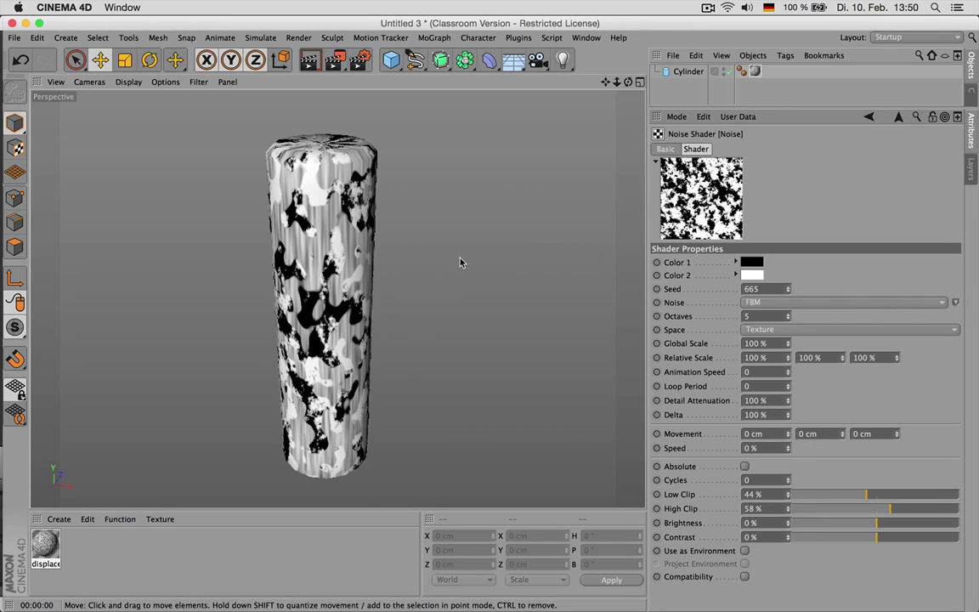
left_click(756, 344)
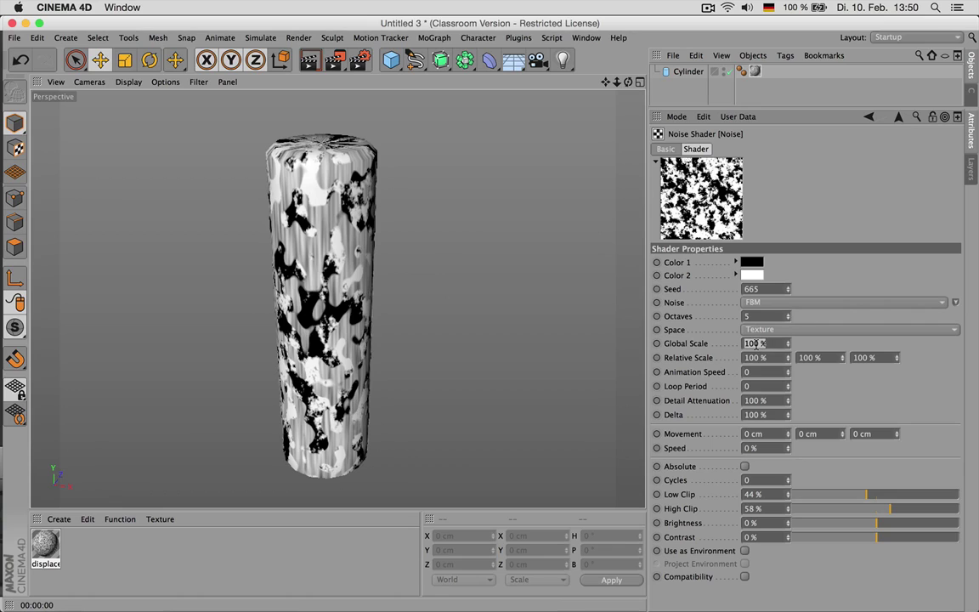
type("50")
key("Return")
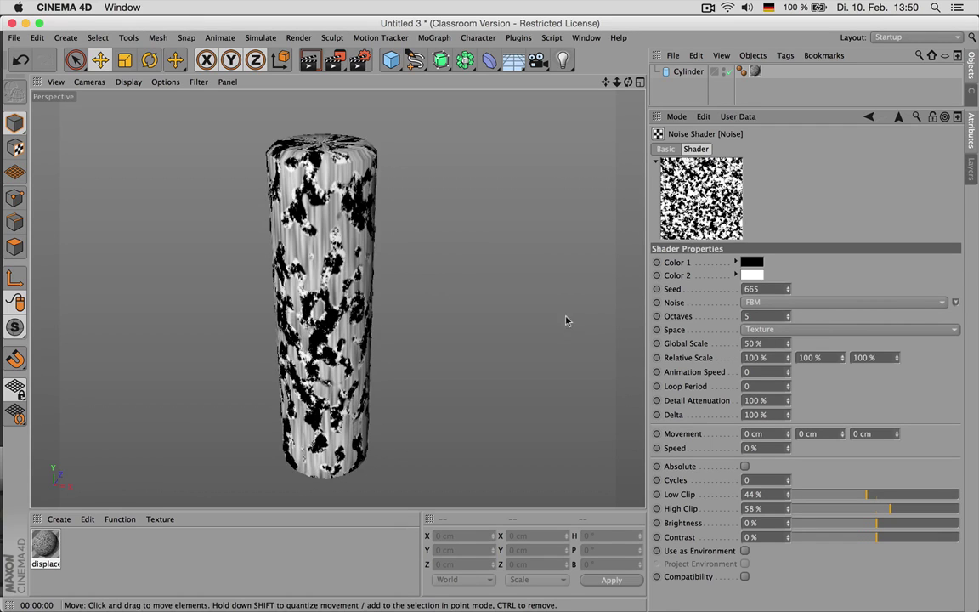
left_click(899, 120)
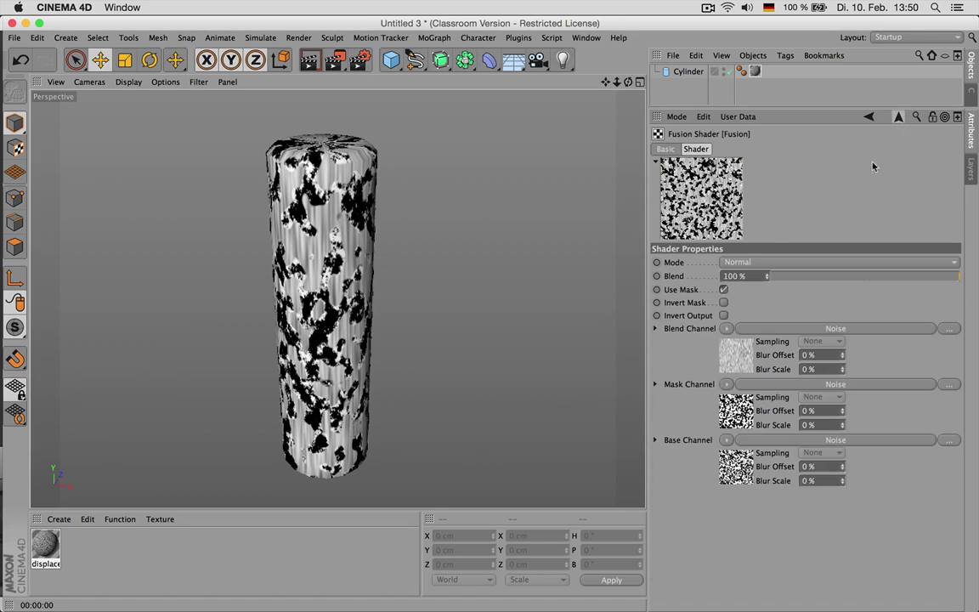
- Raise the streaky blend noise's Low Clip to 34%
left_click(769, 333)
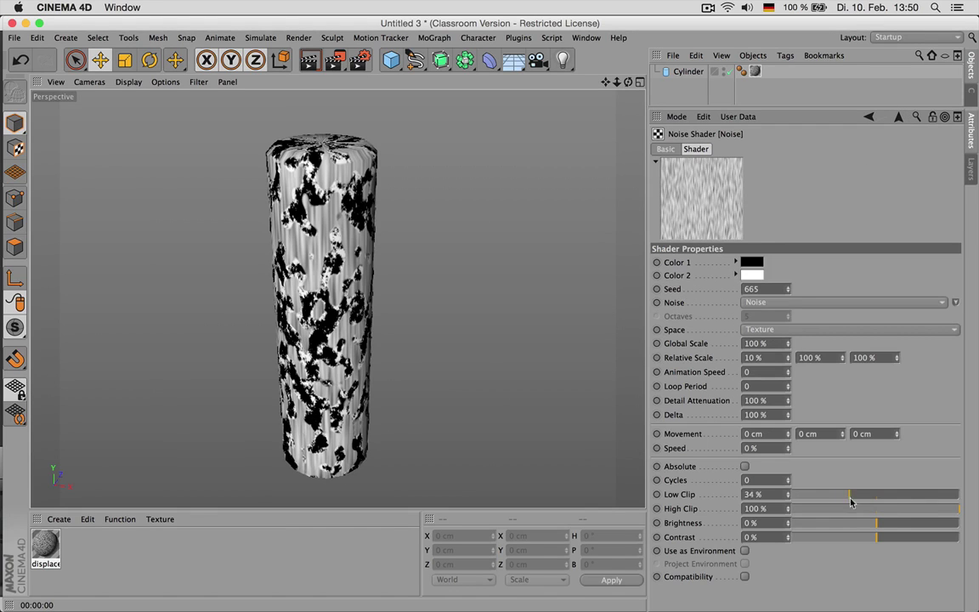
left_click_drag(793, 494, 861, 503)
left_click(869, 117)
- Enable the Displacement channel on the displace material
left_click(898, 117)
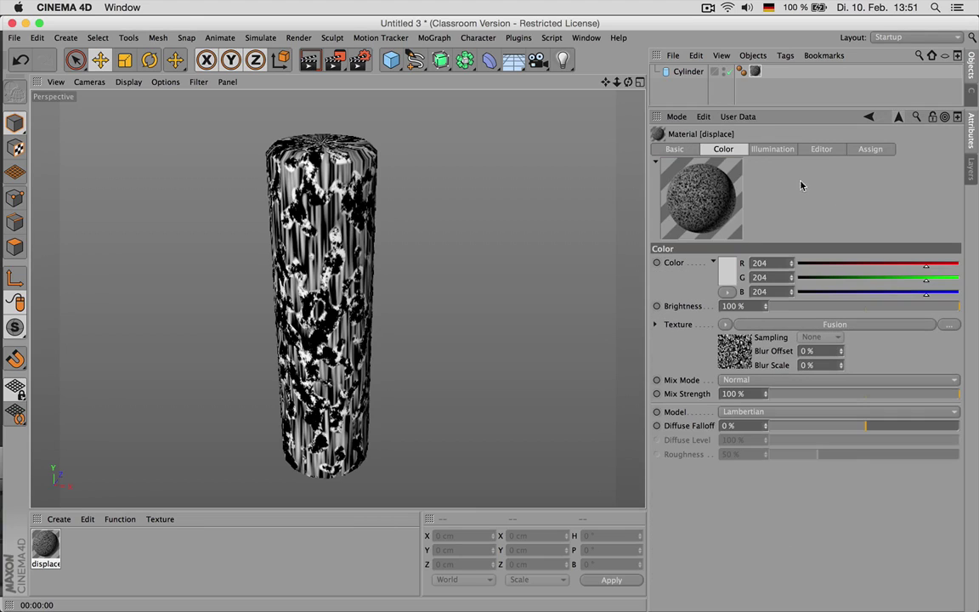
left_click(687, 152)
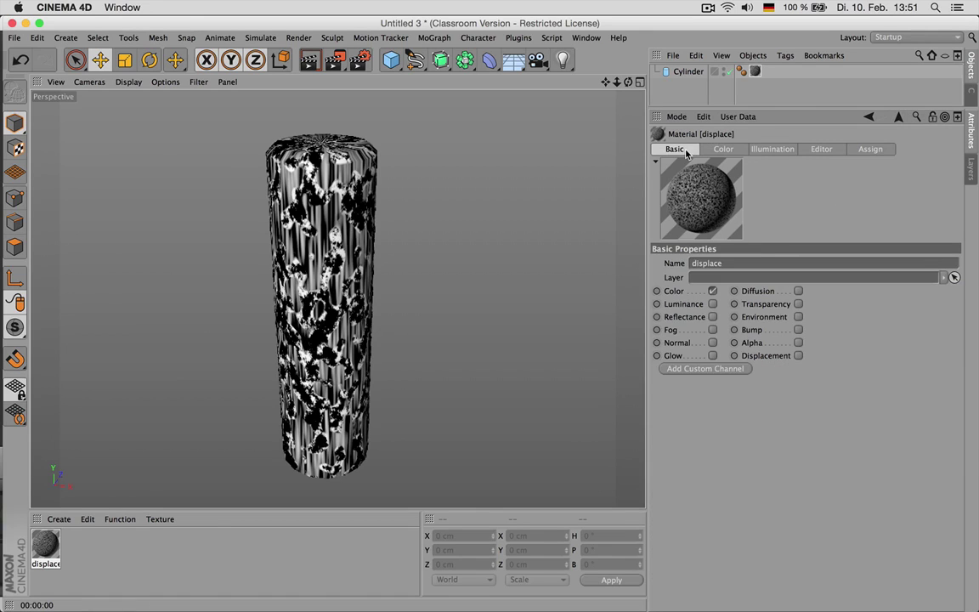
left_click(799, 355)
left_click(733, 150)
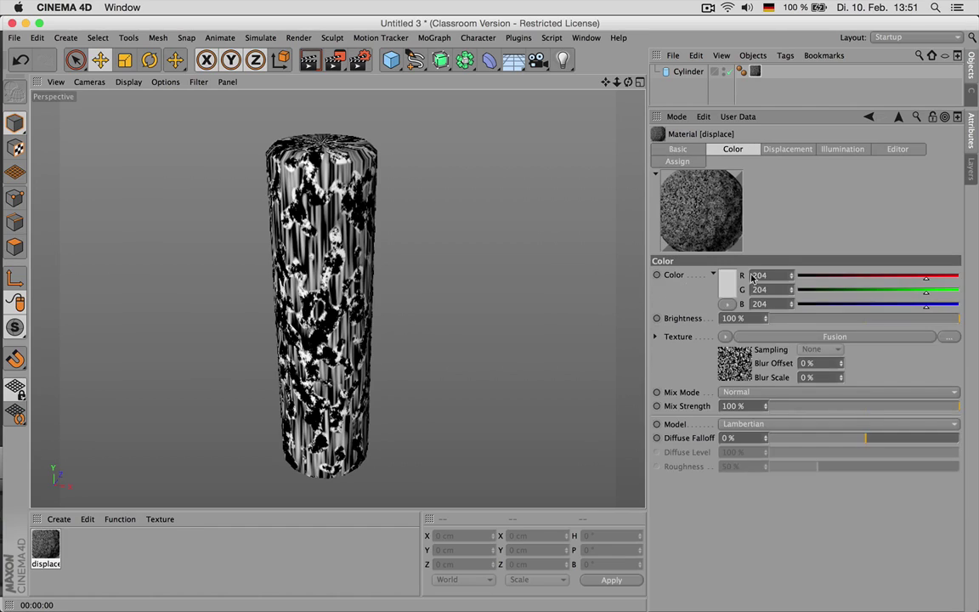
left_click(790, 151)
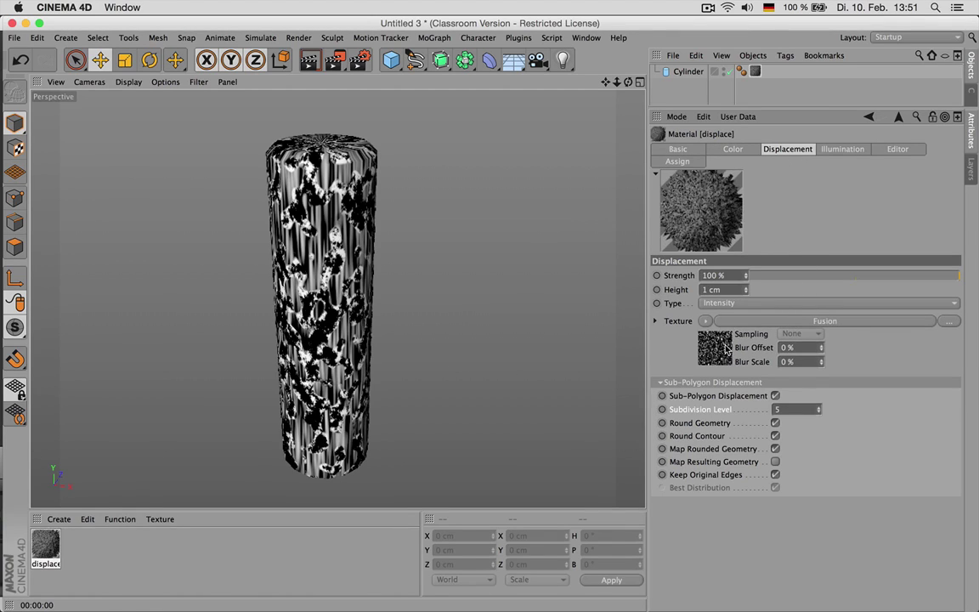
- Drop the Color texture's Mix Strength to 0% and render the view to preview
left_click(733, 150)
left_click(679, 150)
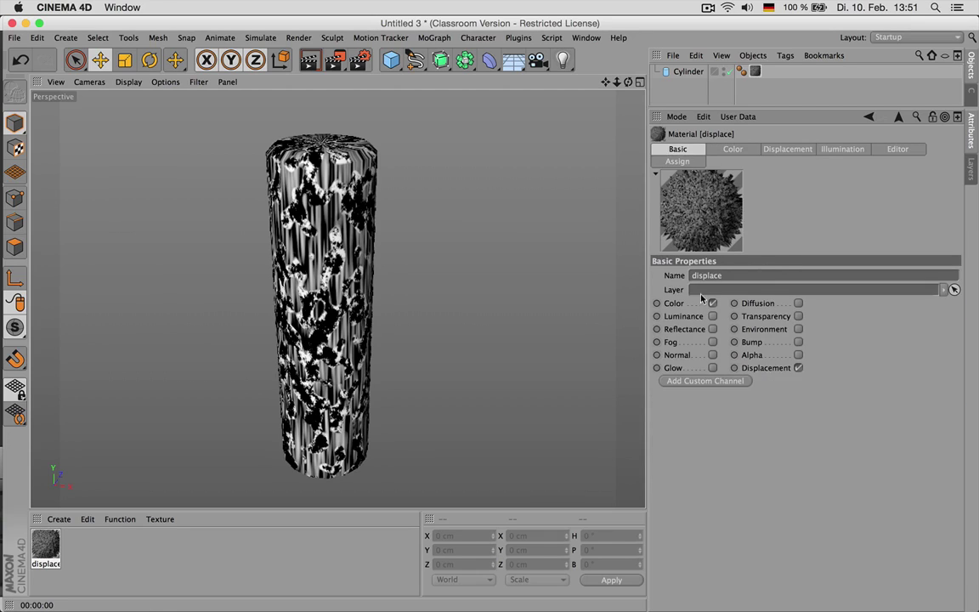
left_click(733, 150)
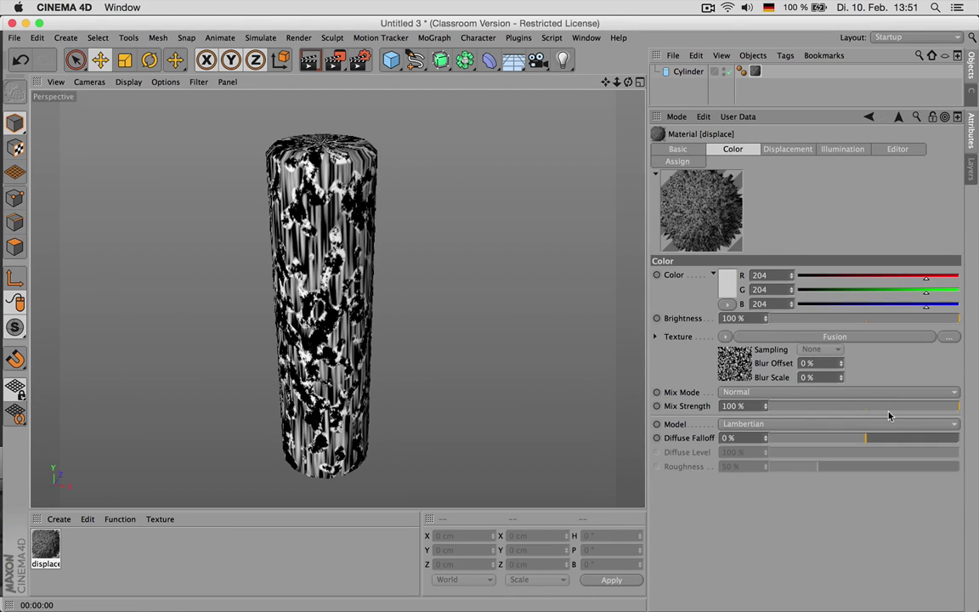
left_click_drag(919, 409, 704, 404)
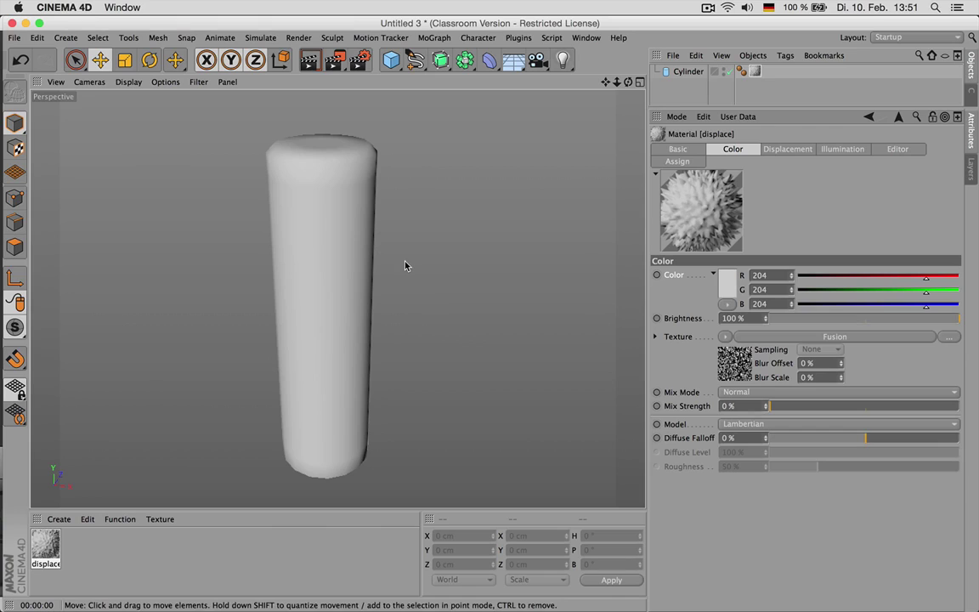
key("super+r")
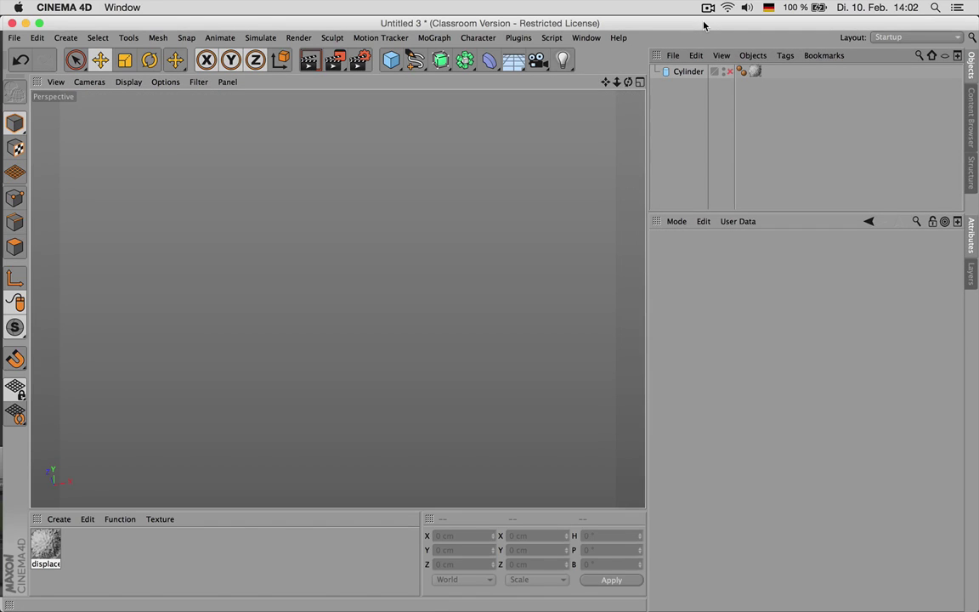
- Duplicate the Cylinder as Cylinder.1, delete its texture tag, and move it along X
left_click(691, 71)
scroll(398, 272, "down", 3)
left_click_drag(605, 82, 669, 65)
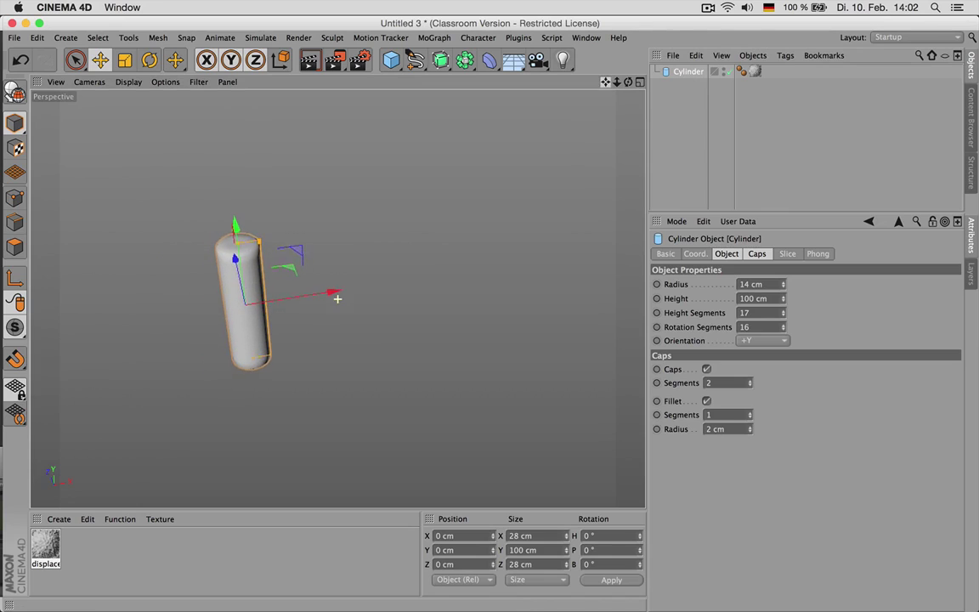
double_click(752, 71)
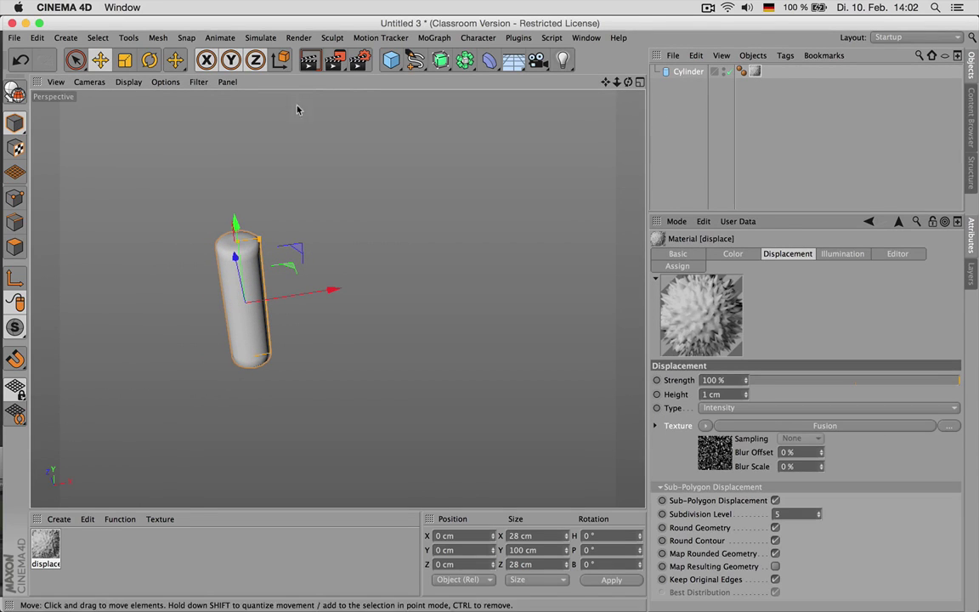
mouse_move(680, 75)
left_mouse_down("ctrl")
mouse_move(693, 86)
mouse_move(690, 66)
left_mouse_up("ctrl")
left_click(762, 72)
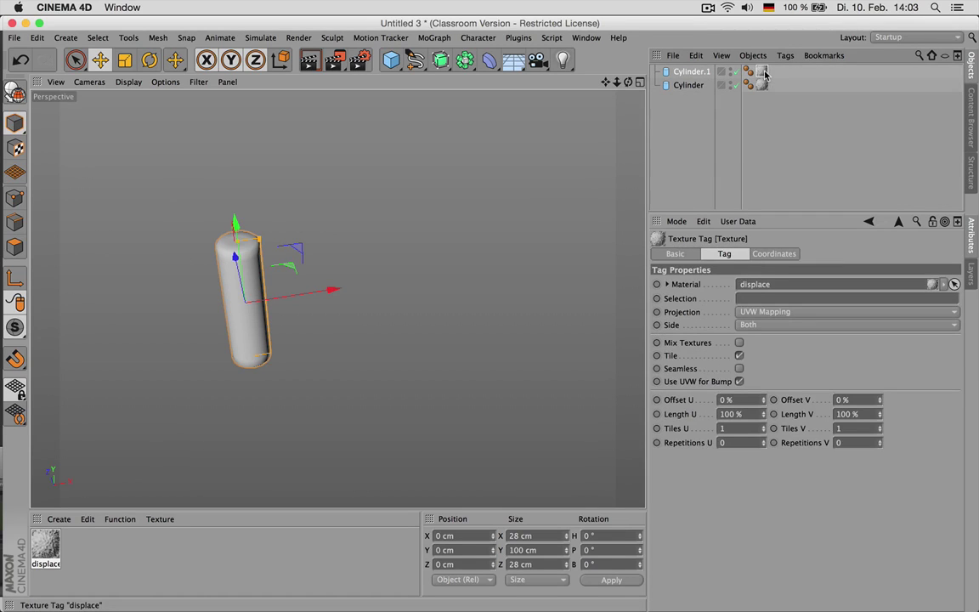
key("Delete")
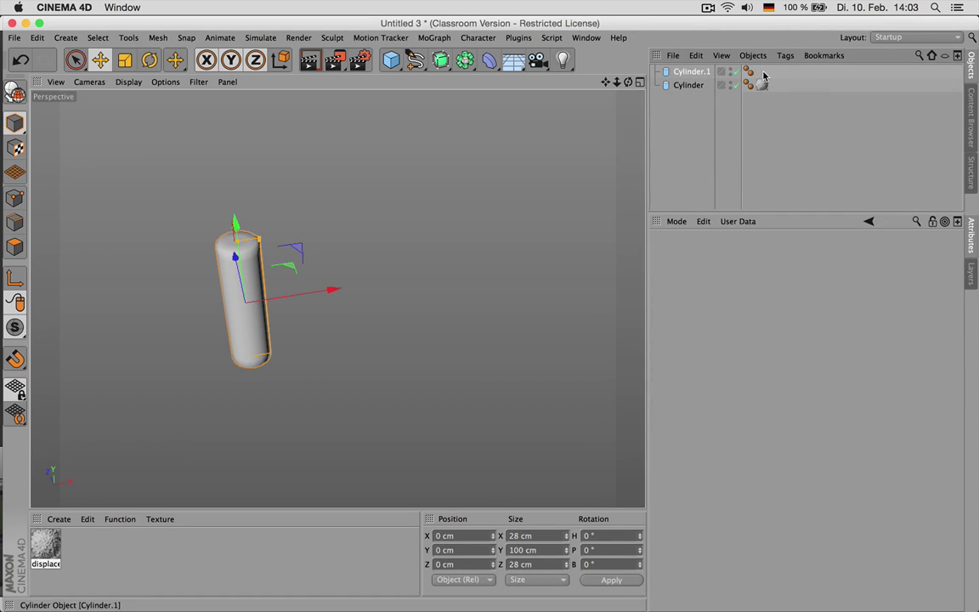
left_click_drag(334, 289, 467, 264)
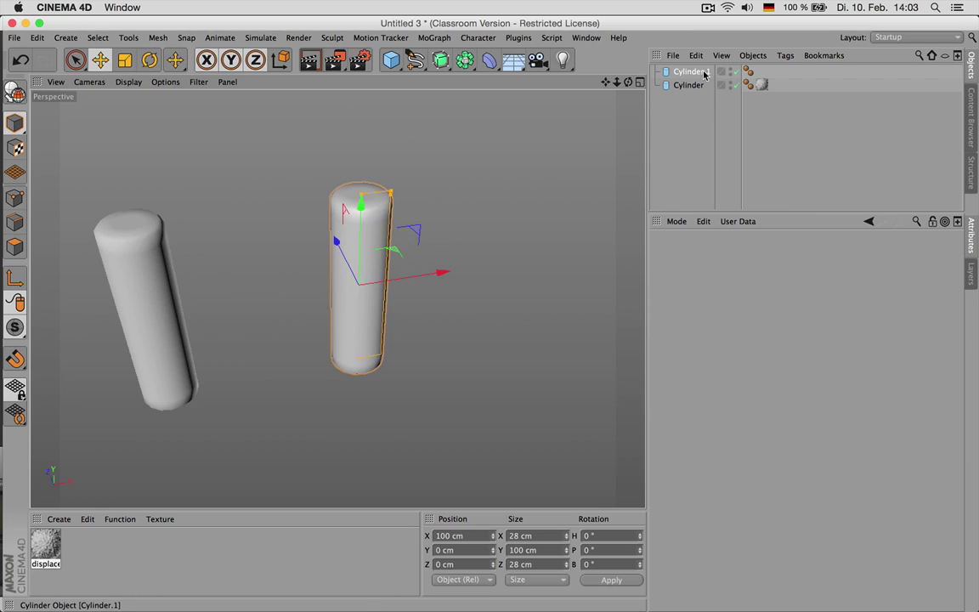
- Add a Displacer under Cylinder.1 with 5 cm Height and Intensity type
left_click(488, 60)
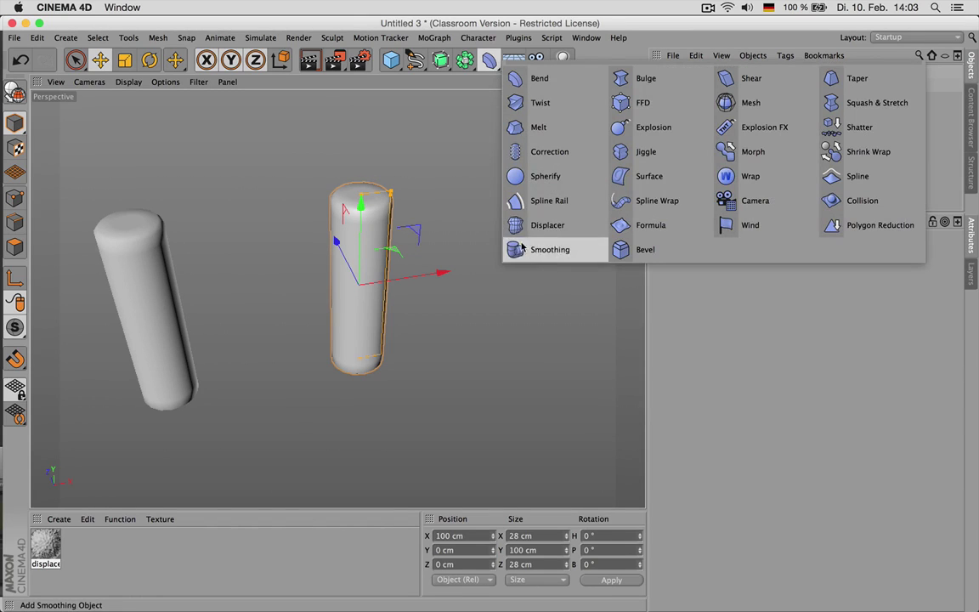
left_click(546, 228)
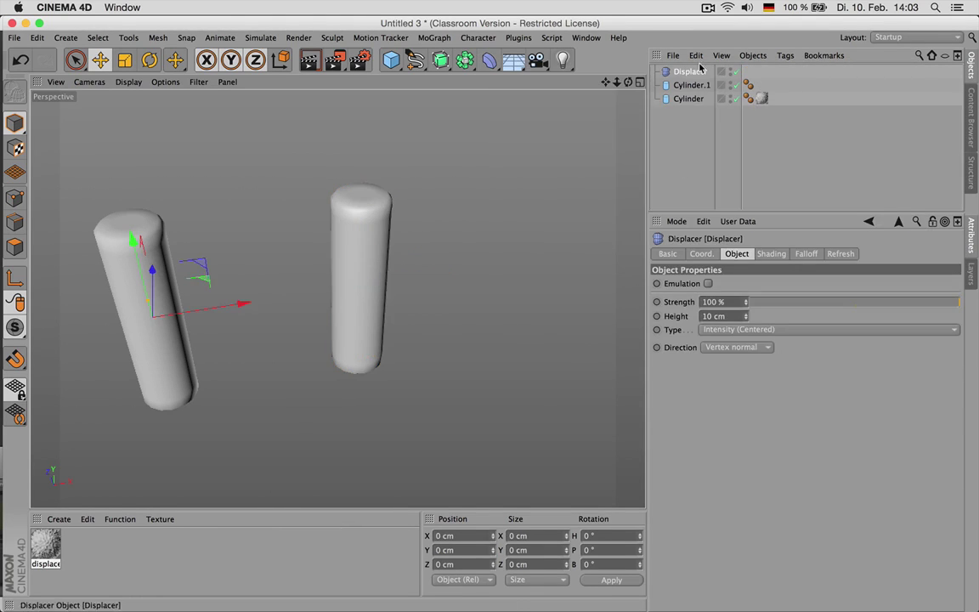
left_click_drag(697, 73, 695, 85)
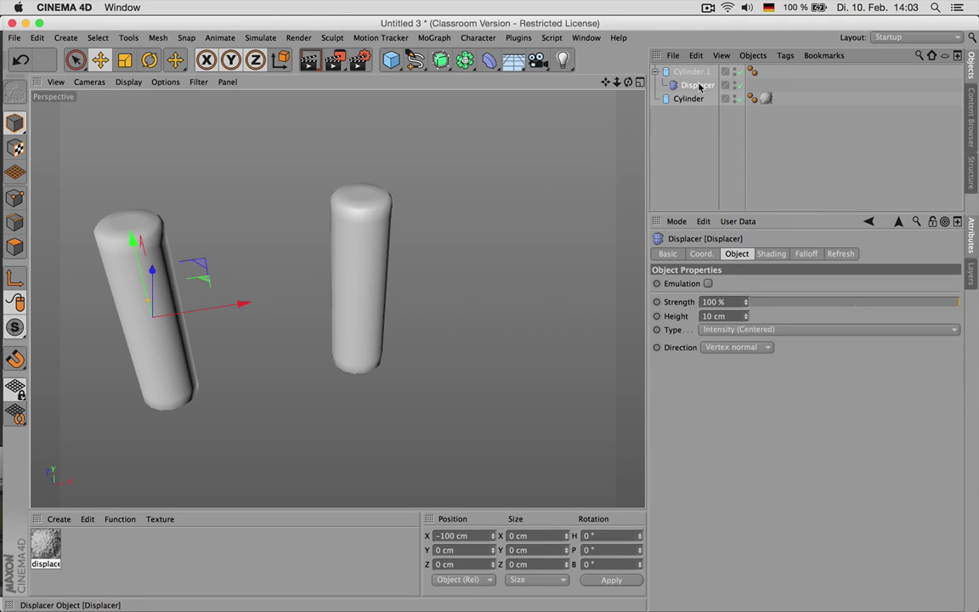
left_click(730, 316)
type("5")
key("Return")
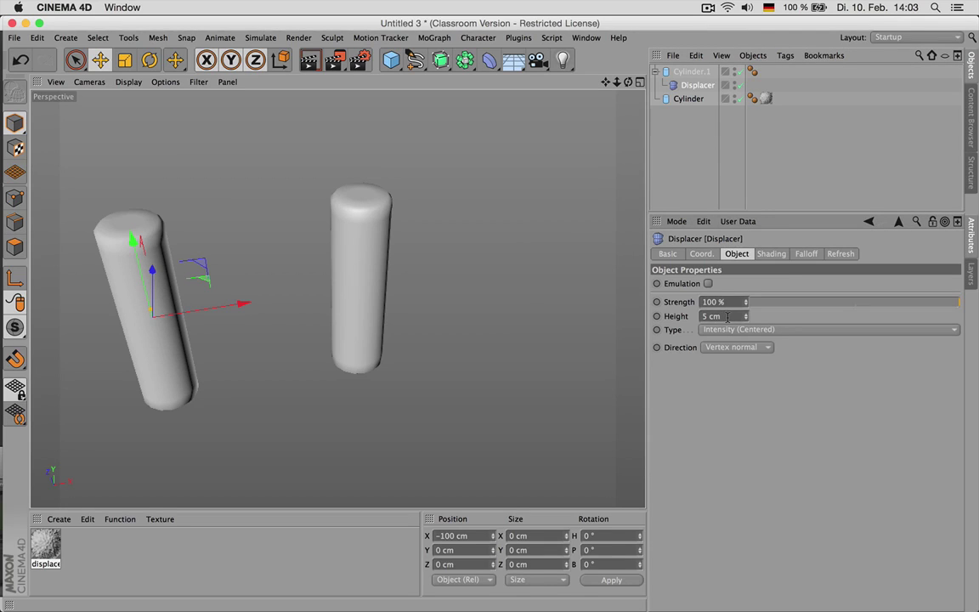
left_click(735, 333)
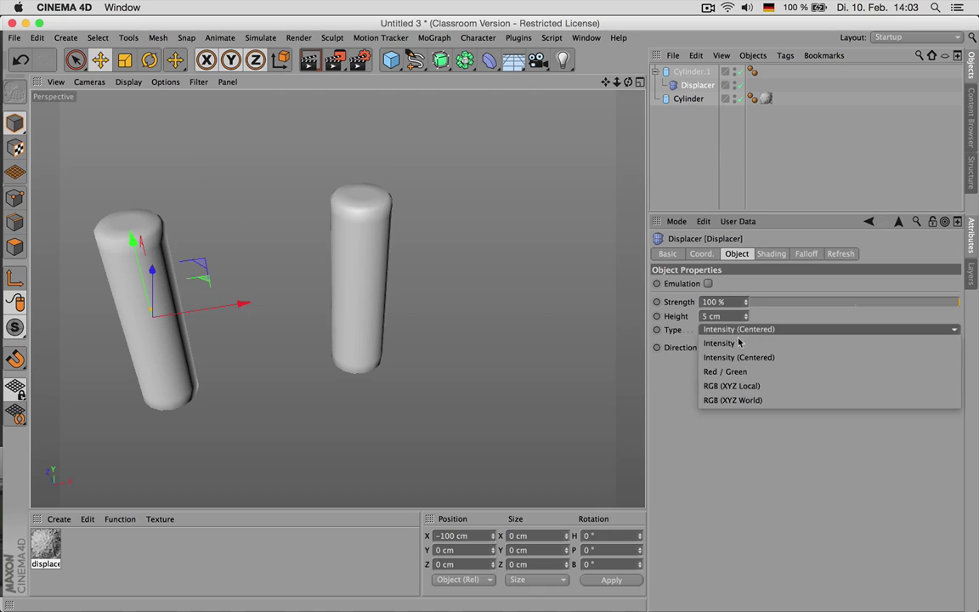
left_click(741, 344)
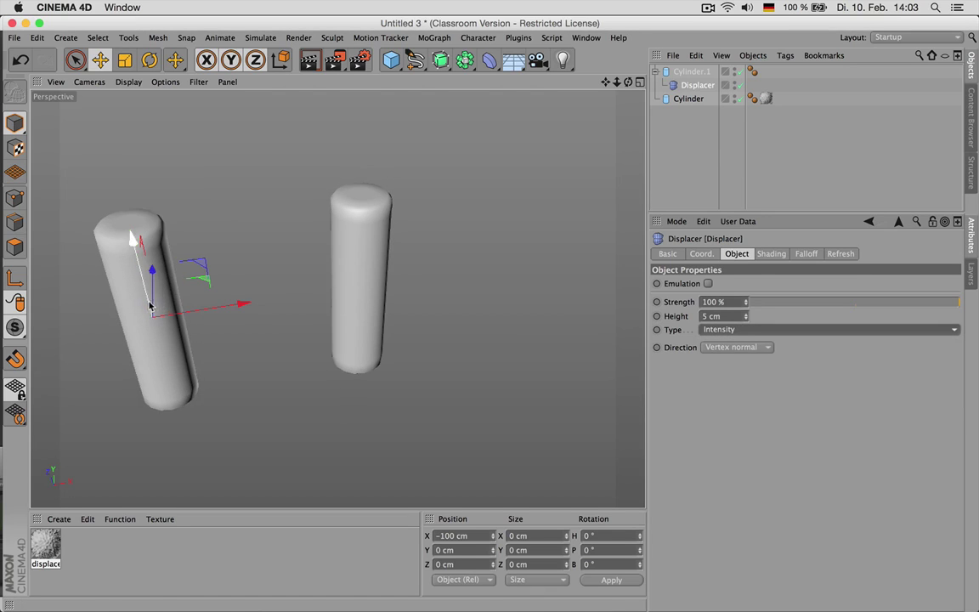
left_click_drag(605, 81, 228, 255)
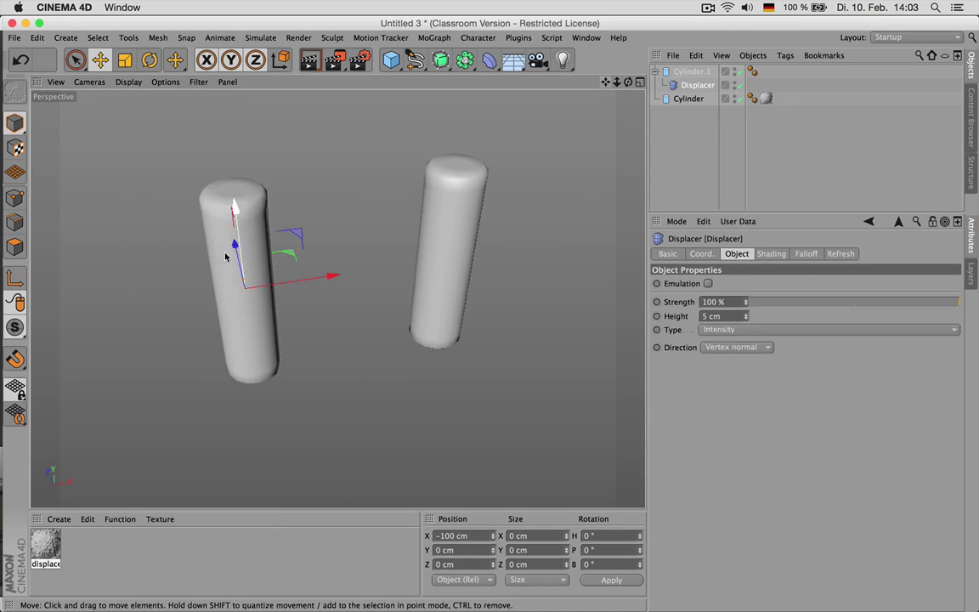
left_click(771, 254)
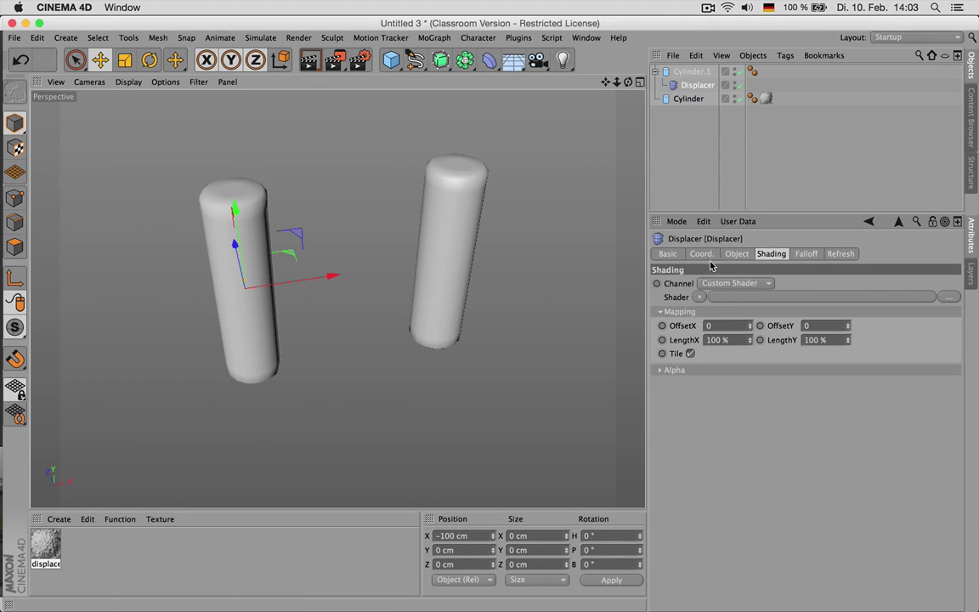
left_click(765, 99)
- Copy the material's Fusion displacement texture and paste it as the Displacer's shader
double_click(765, 98)
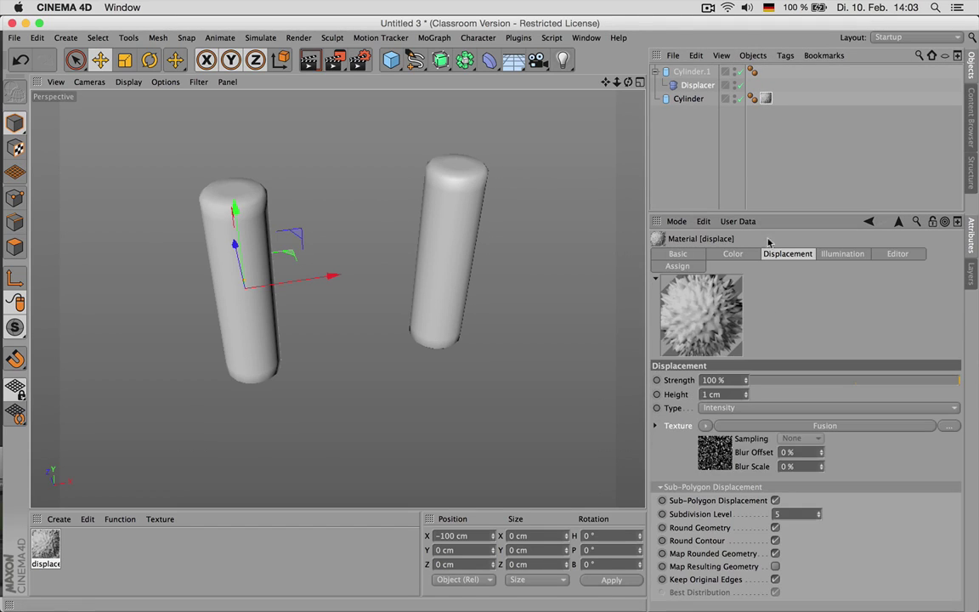
left_click(706, 426)
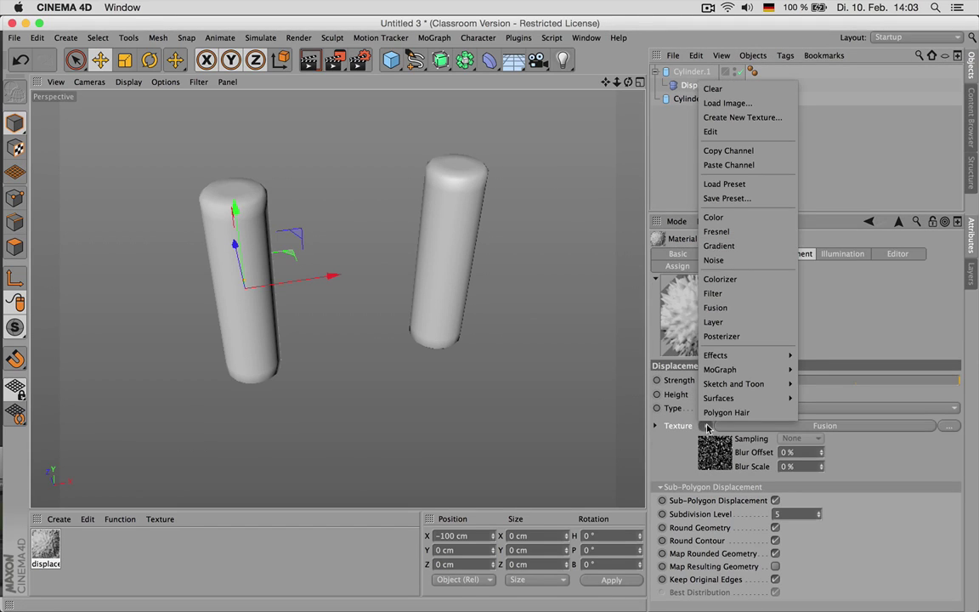
left_click(728, 150)
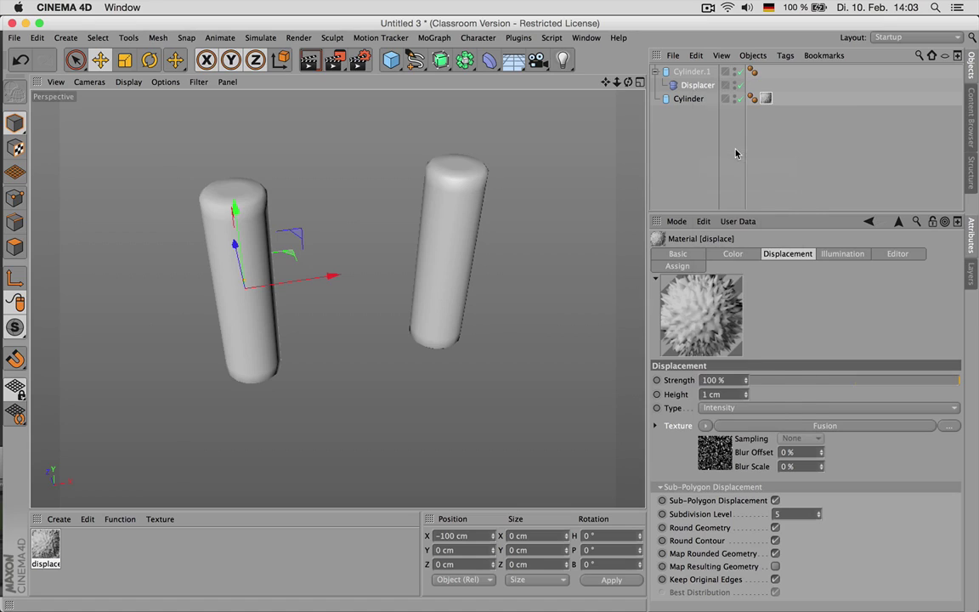
left_click(693, 86)
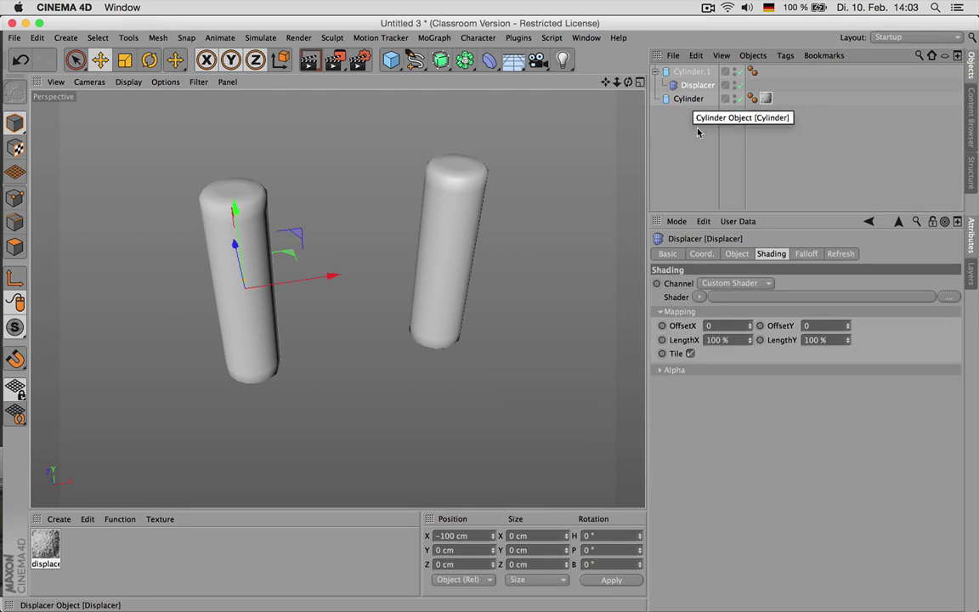
left_click(700, 298)
left_click(724, 352)
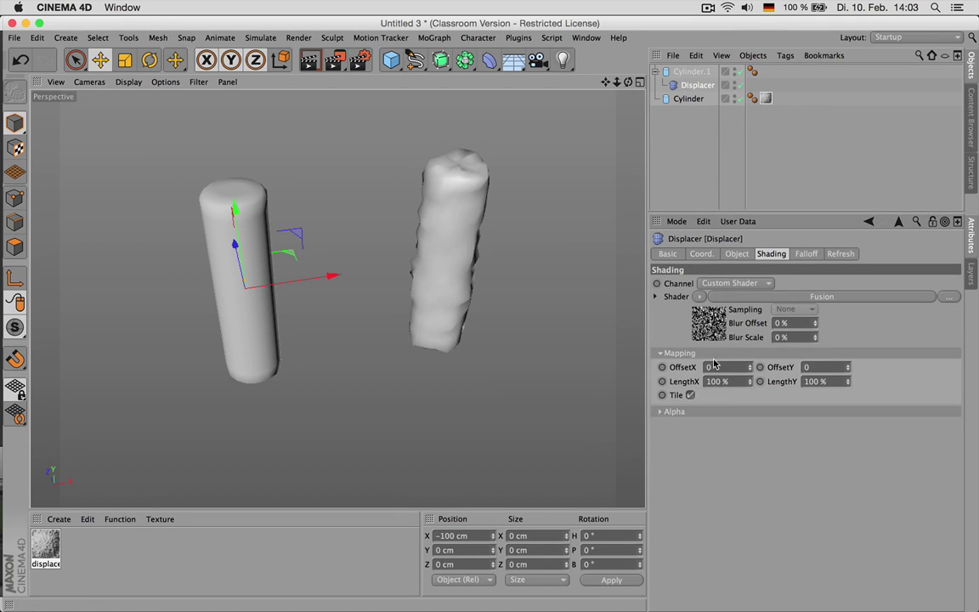
- Orbit to a level front view and render to compare both cylinders
left_click_drag(567, 174, 480, 226, "alt")
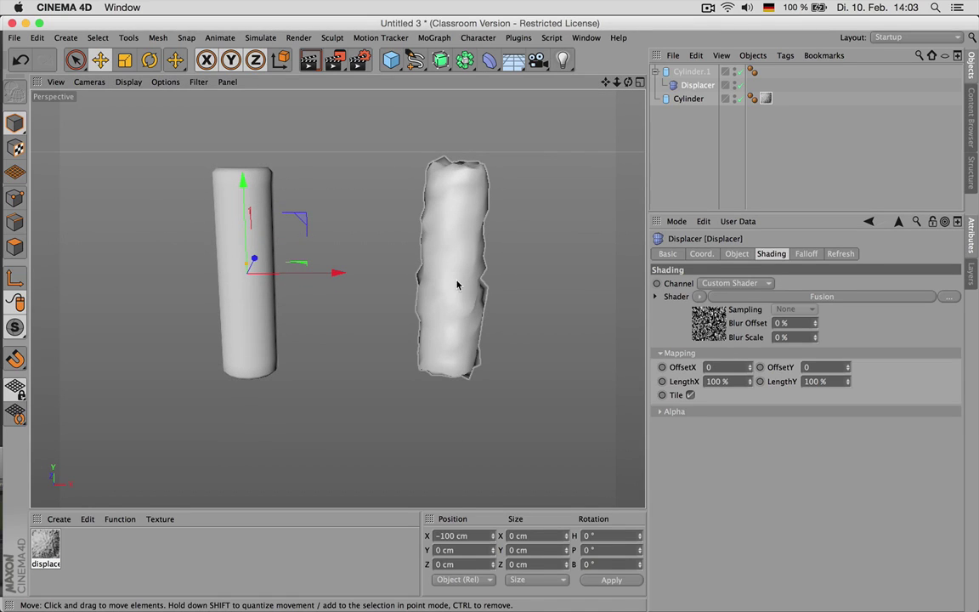
left_click(692, 72)
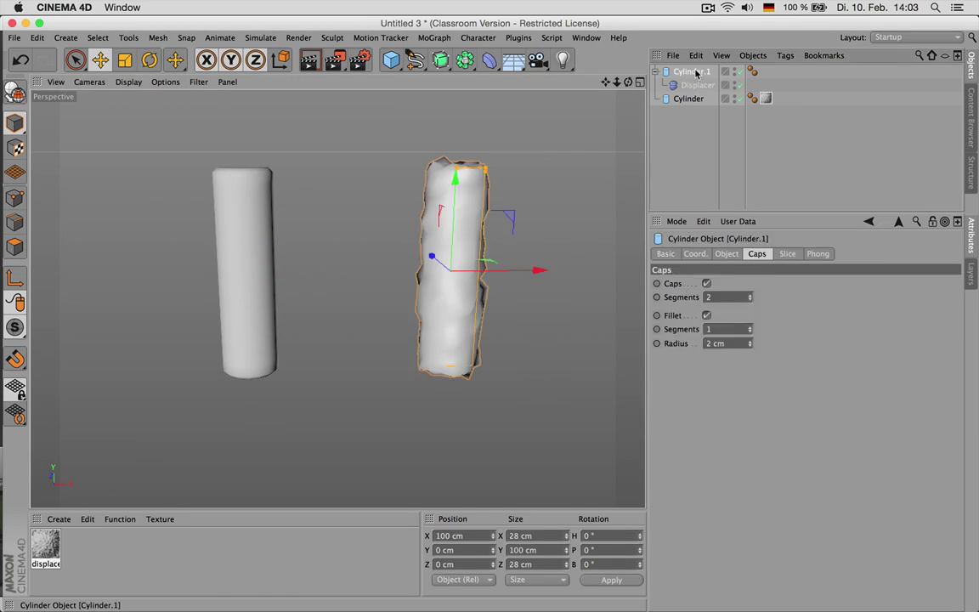
left_click(690, 98)
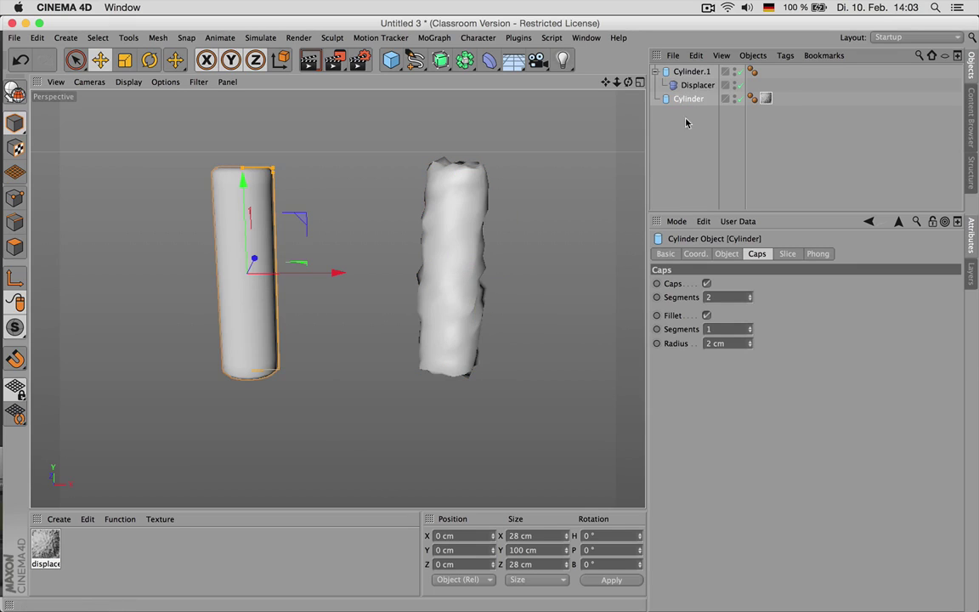
left_click(624, 171)
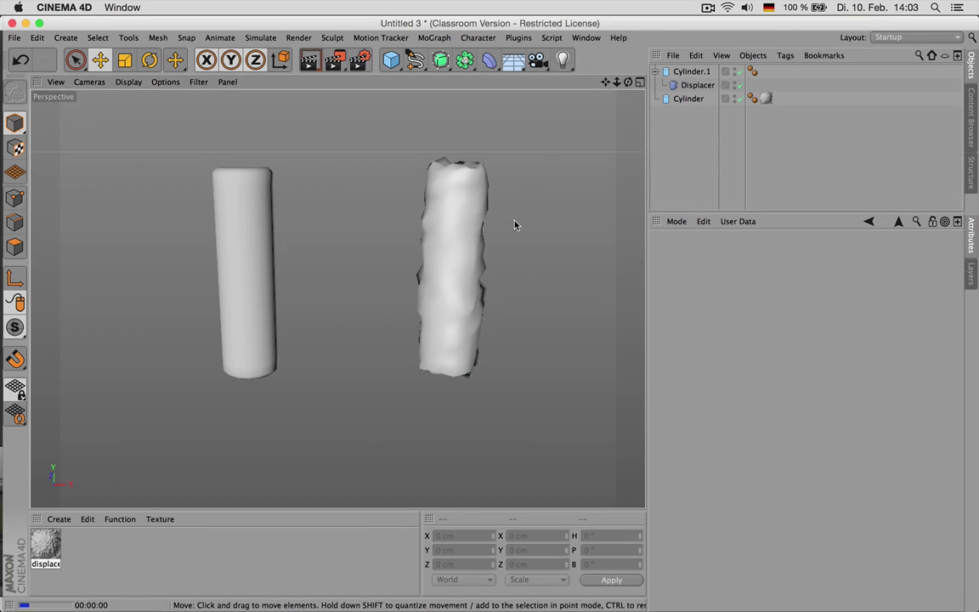
key("super+r")
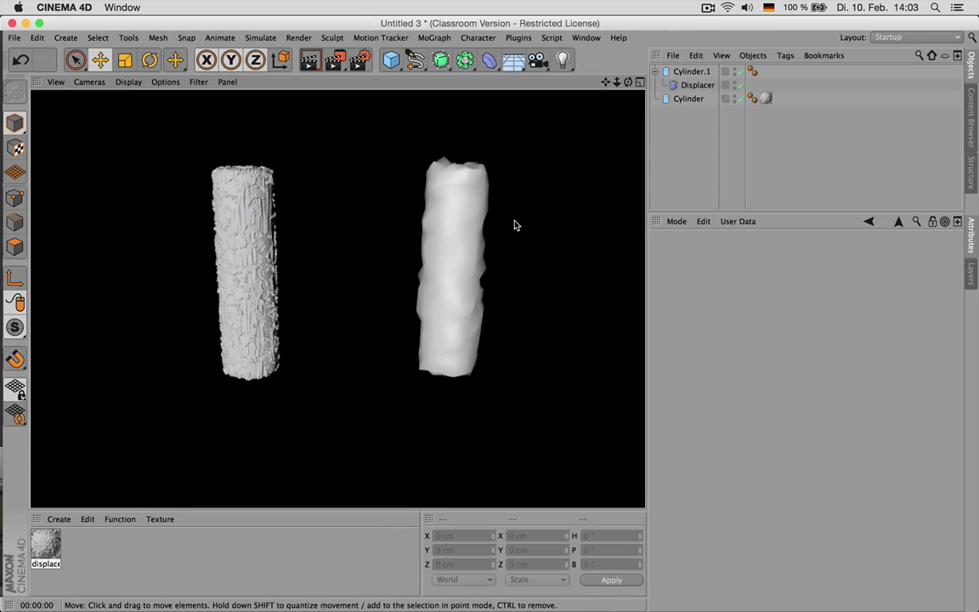
- Lower the Displacer Height to 1 cm and re-render the viewport
left_click(697, 85)
left_click(737, 254)
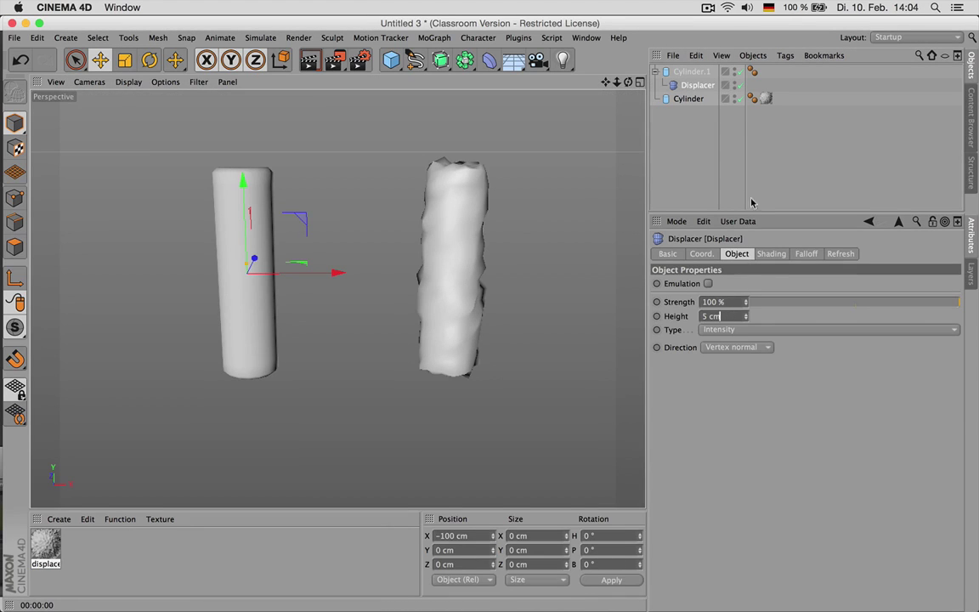
key("Return")
left_click(765, 101)
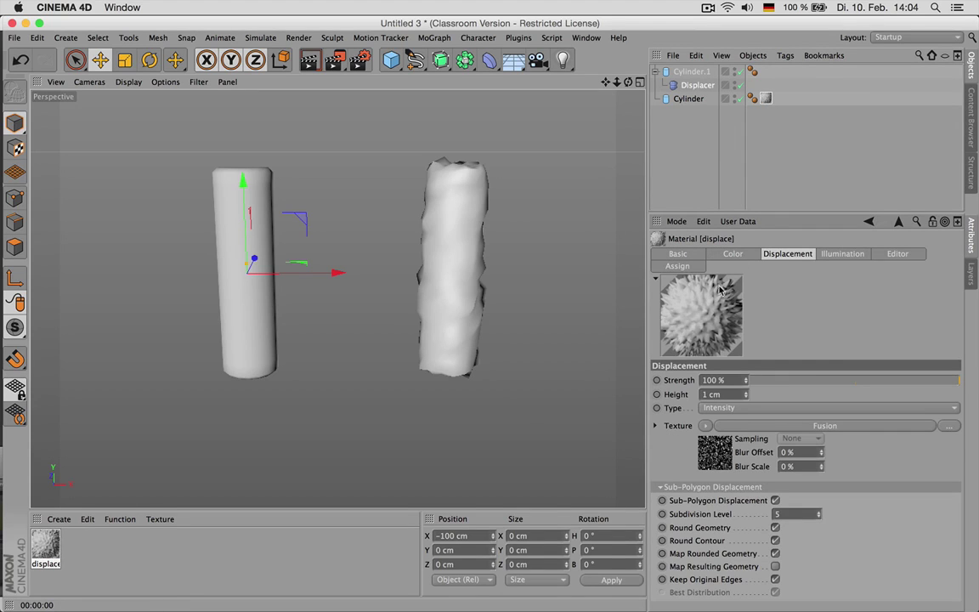
left_click(697, 85)
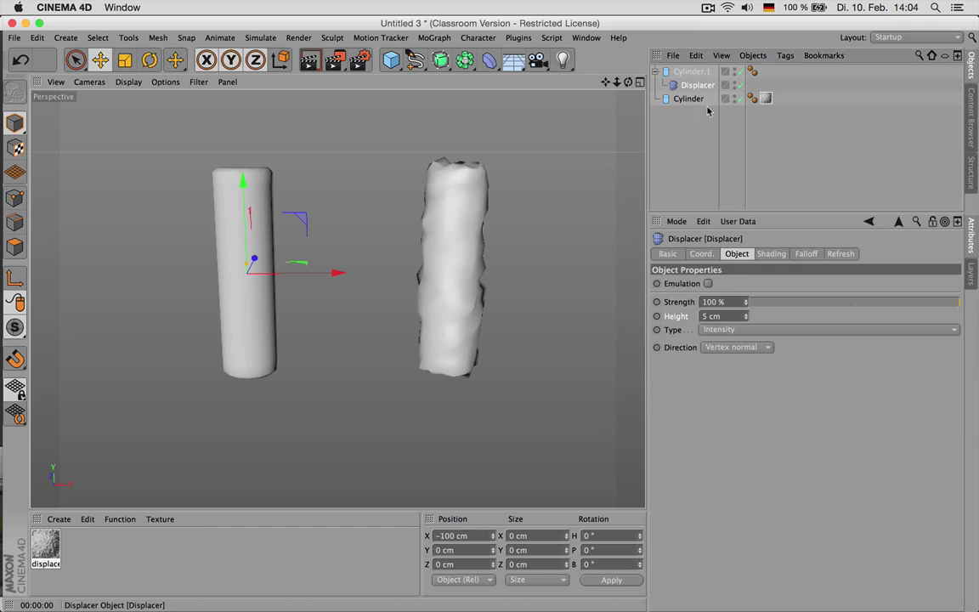
double_click(730, 315)
type("1")
key("Return")
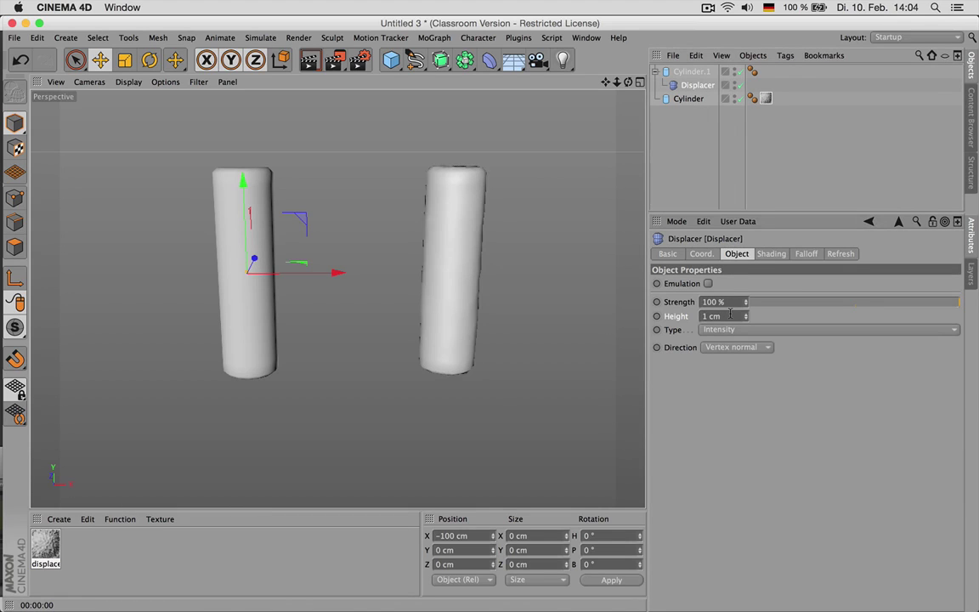
scroll(366, 270, "up", 2)
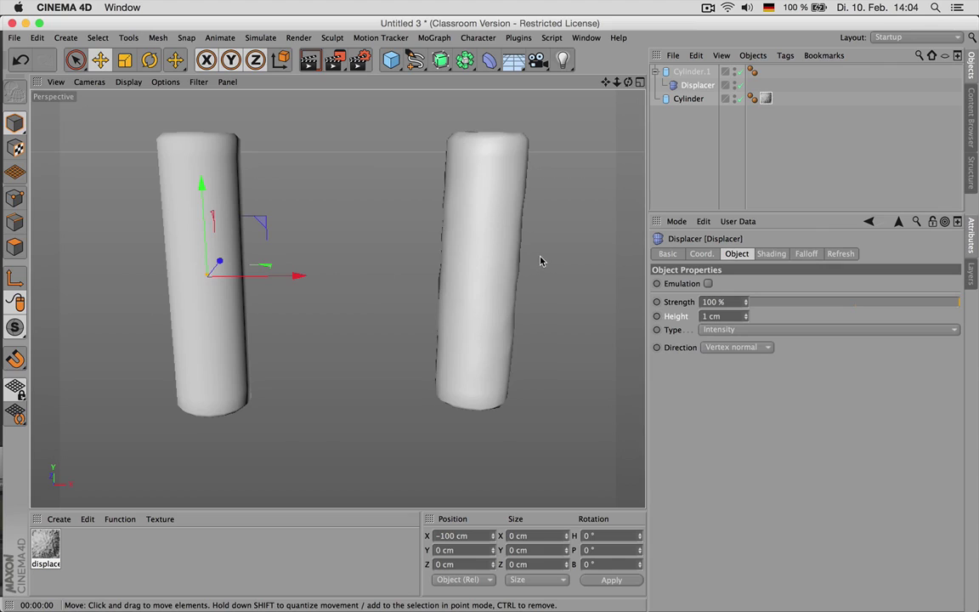
key("super+r")
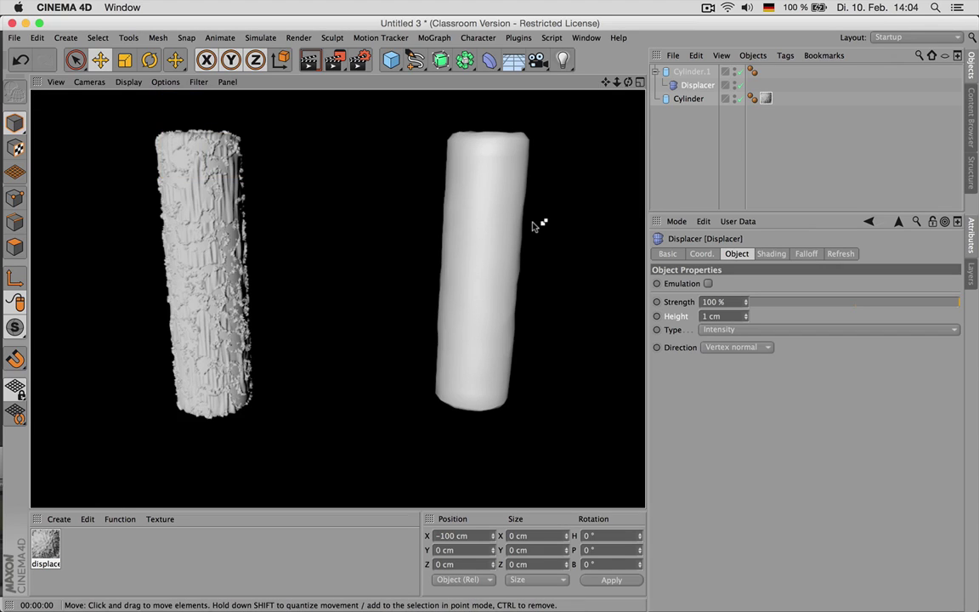
- Switch to Gouraud Shading (Lines) and give Cylinder.1 1000 height and 600 rotation segments
left_click(510, 225)
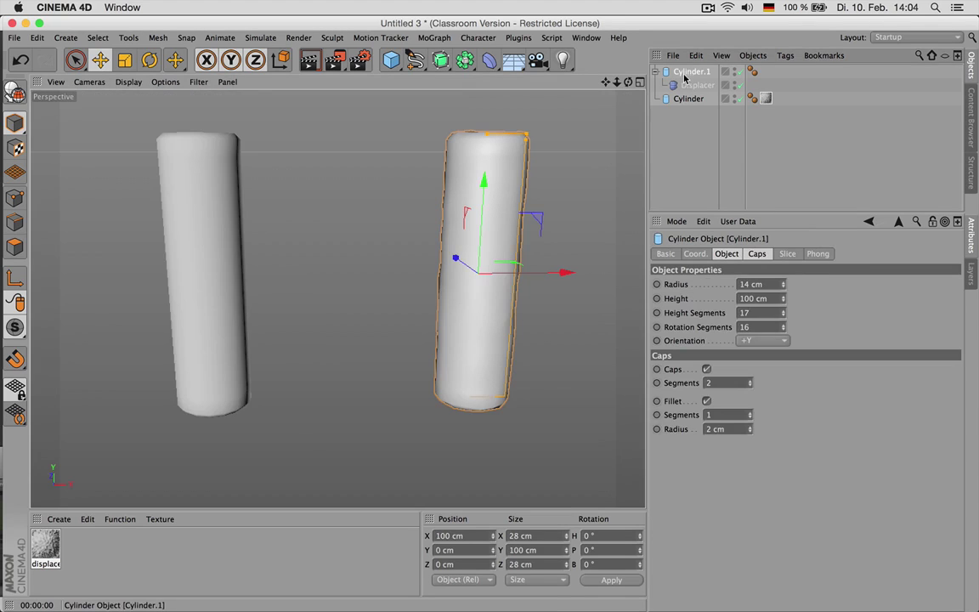
left_click(136, 82)
left_click(152, 114)
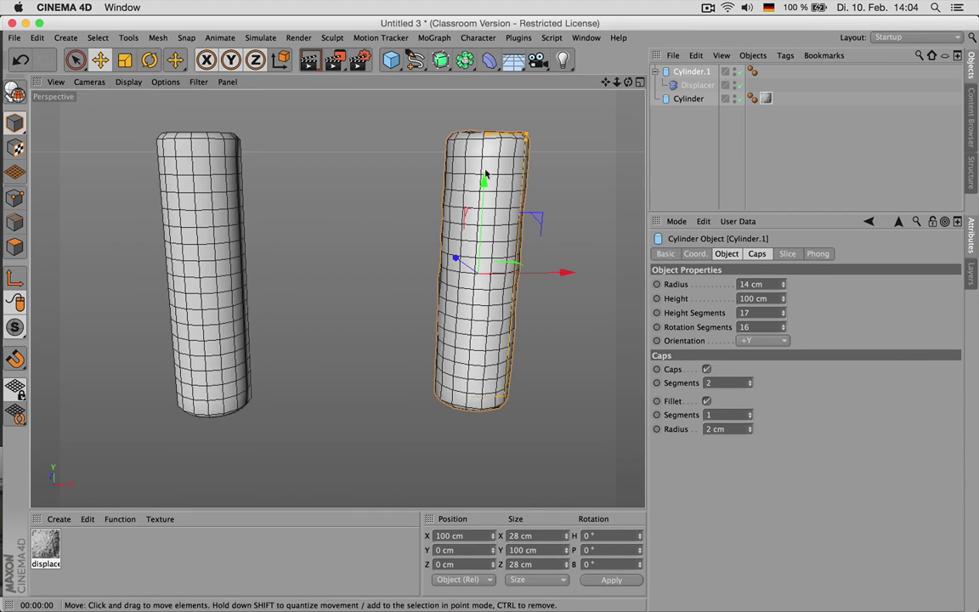
left_click(767, 313)
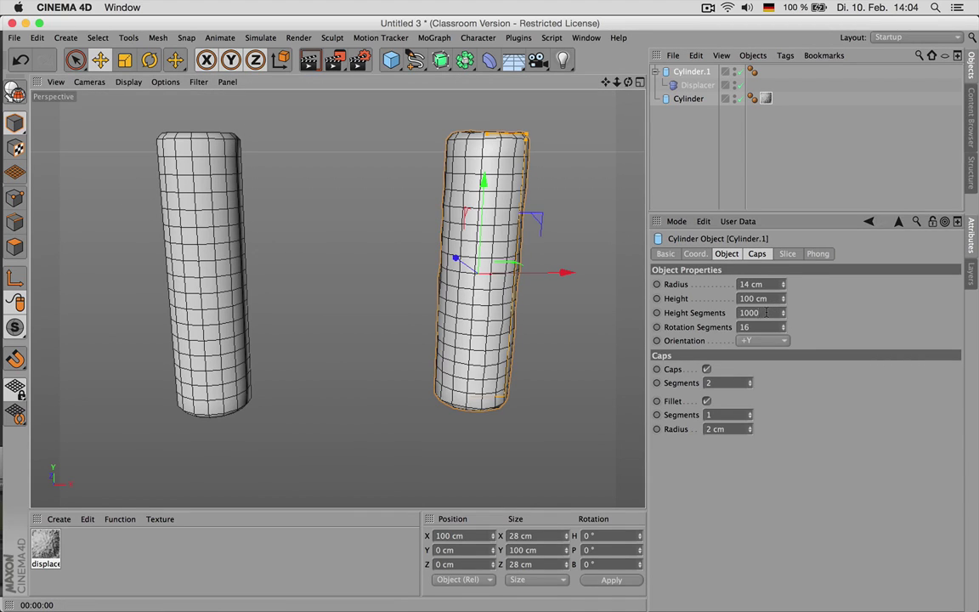
key("Return")
scroll(579, 219, "up", 5)
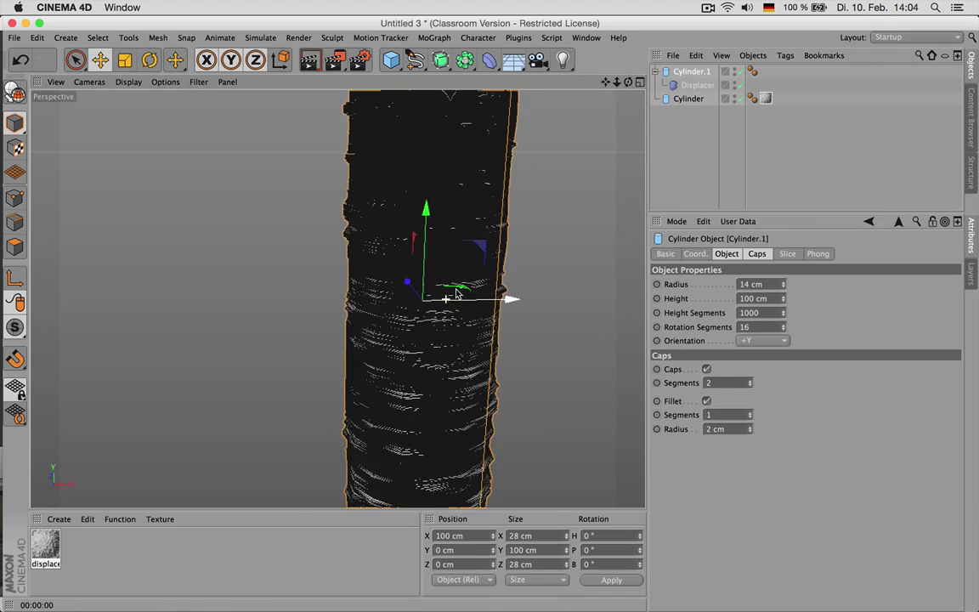
scroll(456, 294, "up", 2)
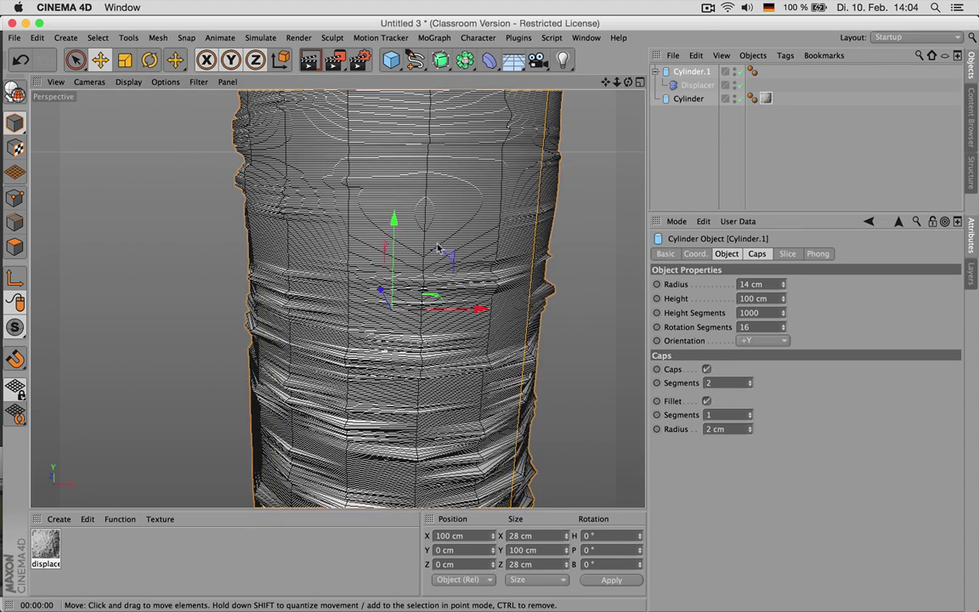
left_click(762, 328)
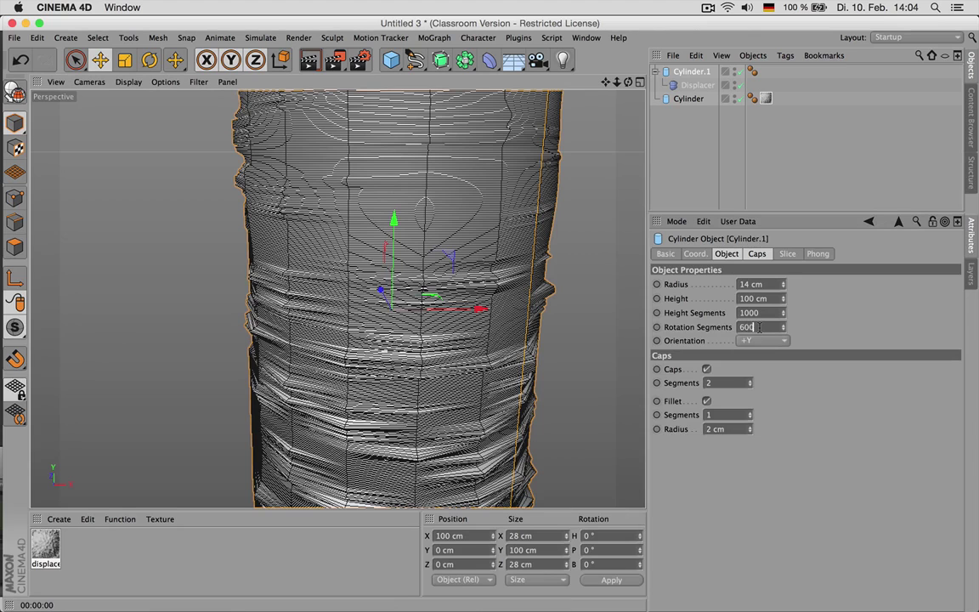
key("Return")
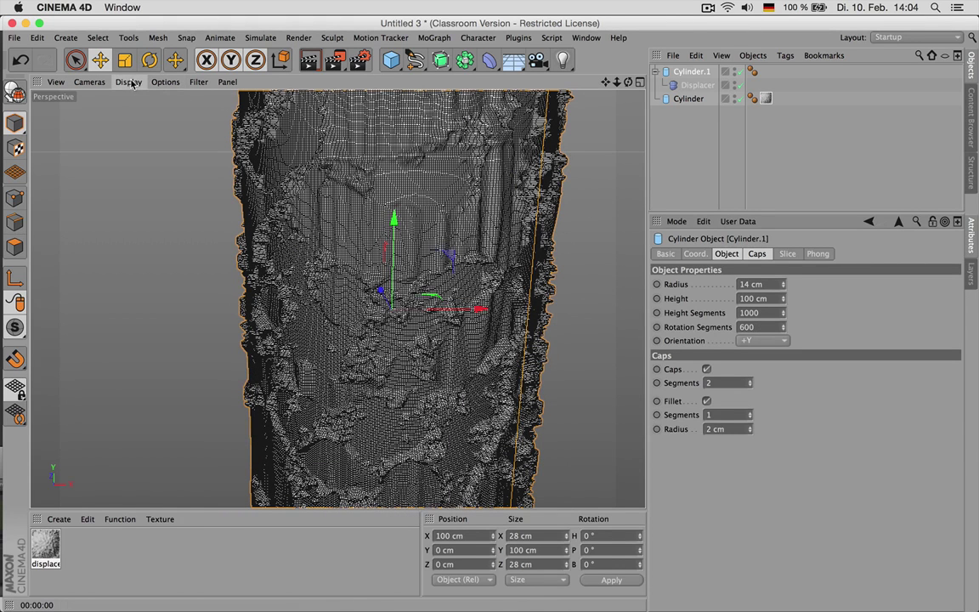
scroll(415, 255, "up", 5)
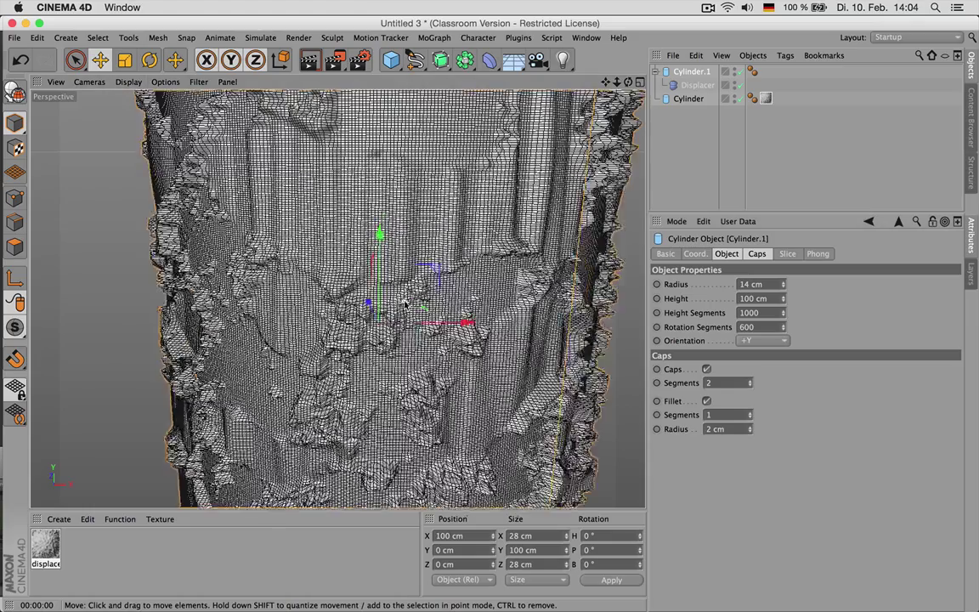
scroll(407, 303, "down", 5)
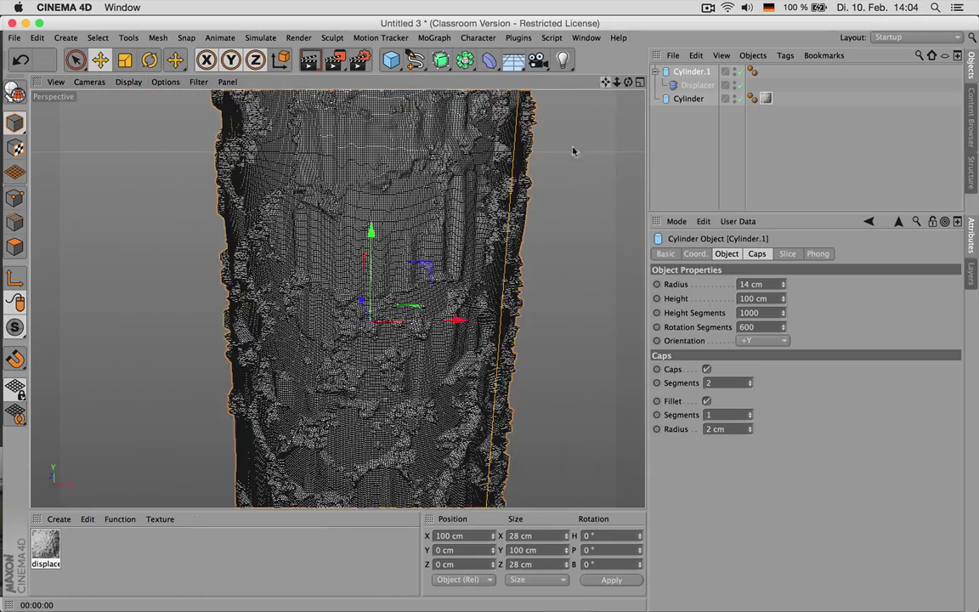
left_click_drag(337, 255, 336, 299, "alt")
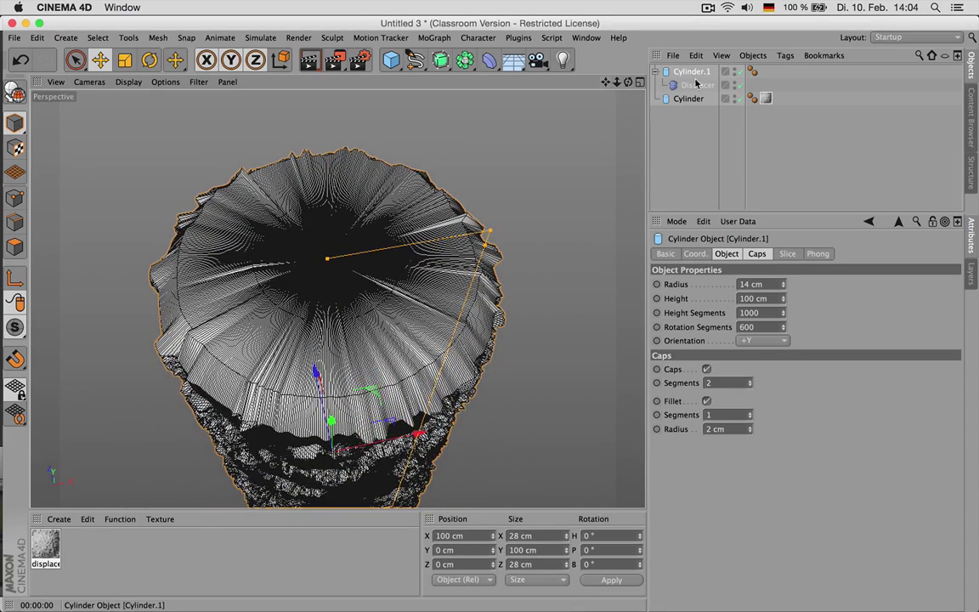
- Set Cylinder.1's cap Segments to 100 and Fillet Segments to 30
left_click(756, 254)
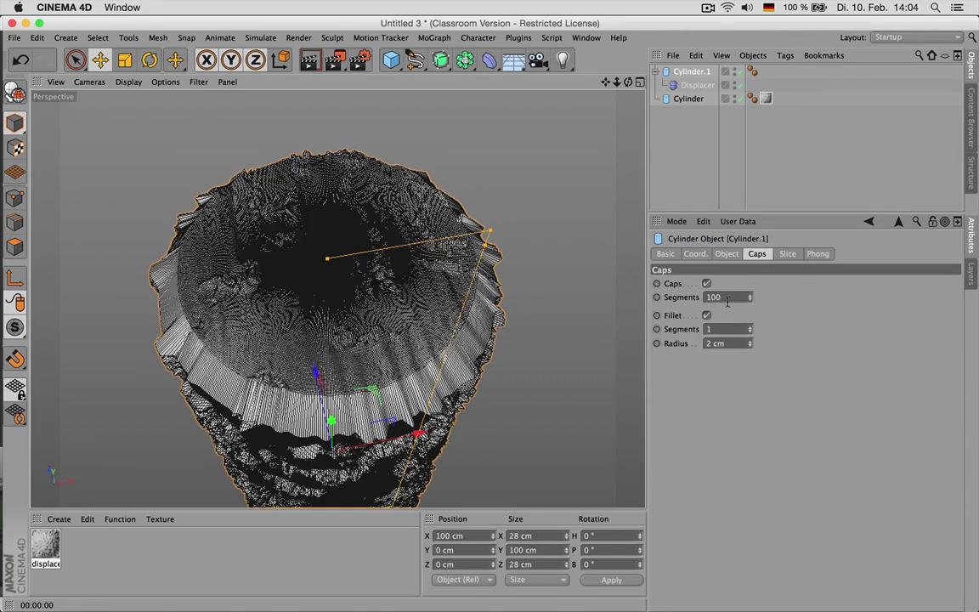
scroll(340, 306, "up", 5)
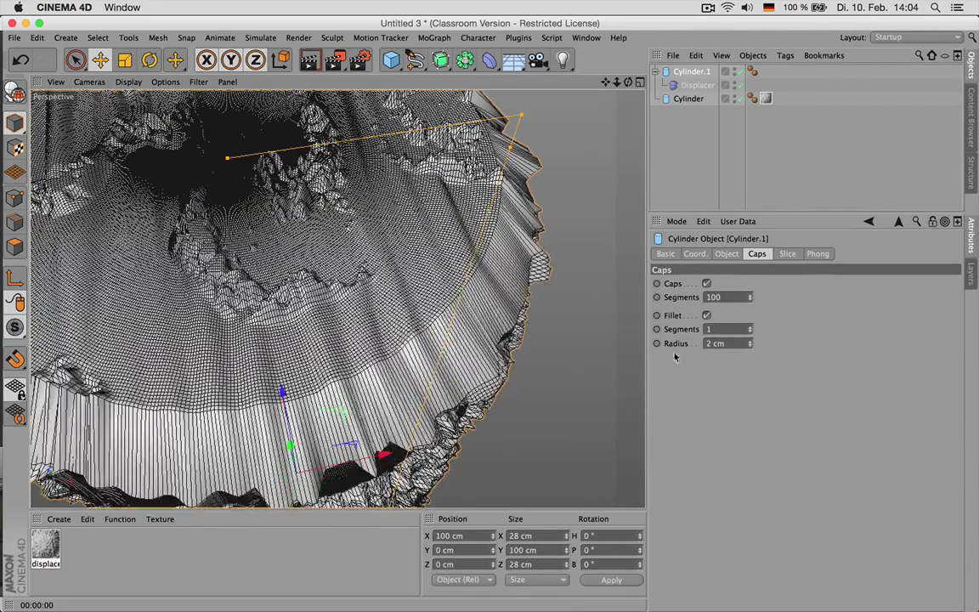
left_click(725, 330)
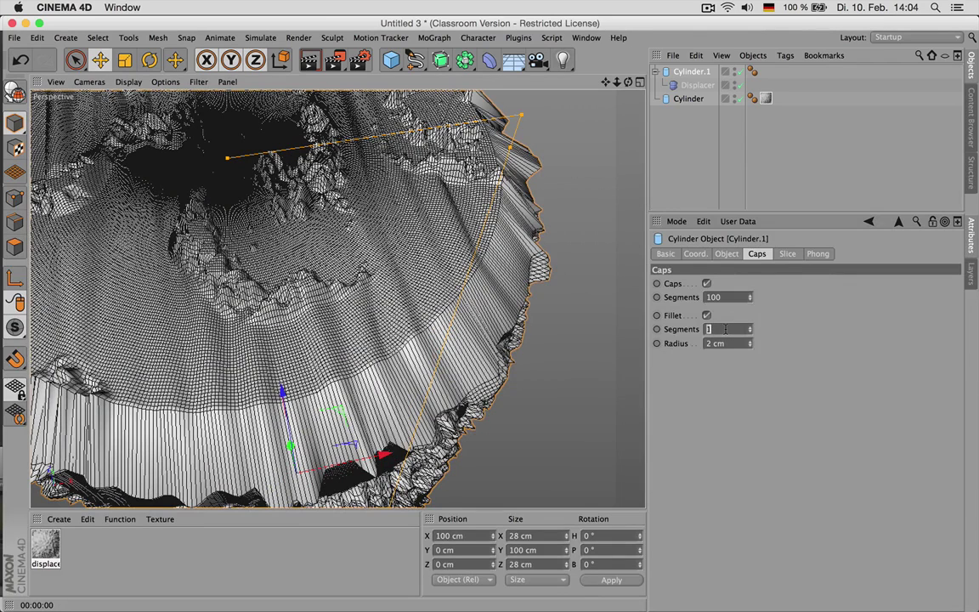
key("Return")
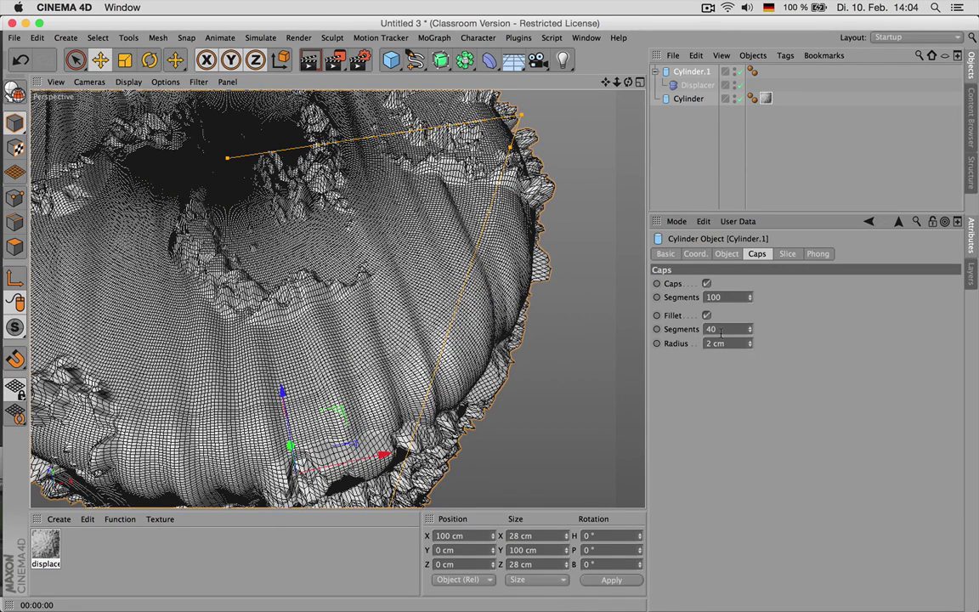
type("30")
key("Return")
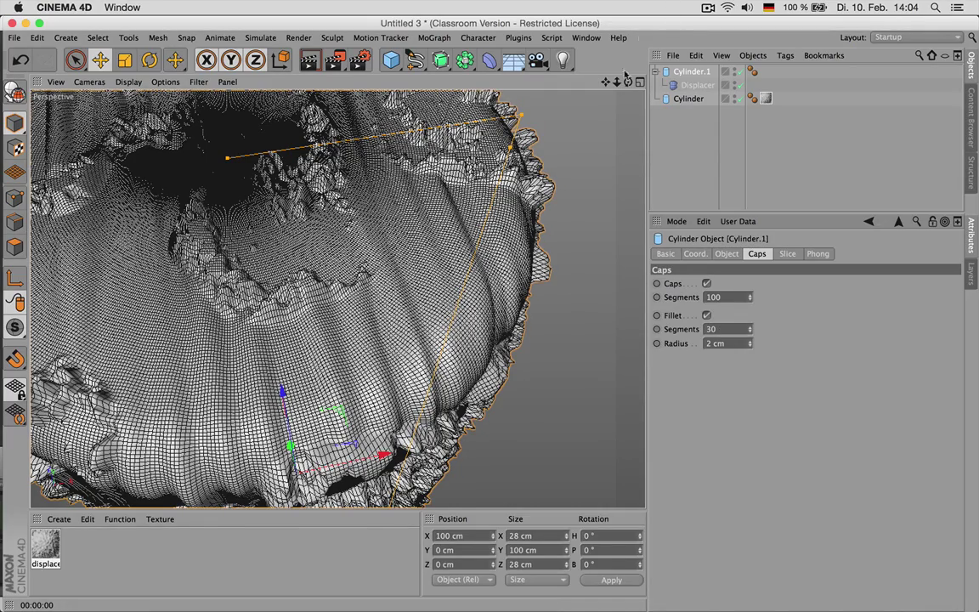
left_click_drag(337, 298, 482, 228, "alt")
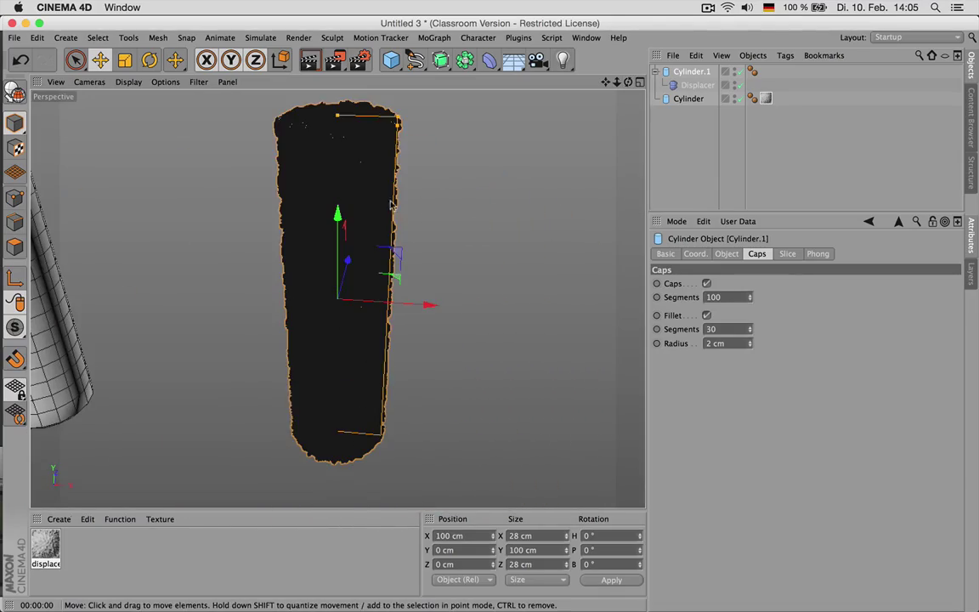
- Switch the viewport back to plain Gouraud Shading and orbit to both cylinders
left_click(128, 82)
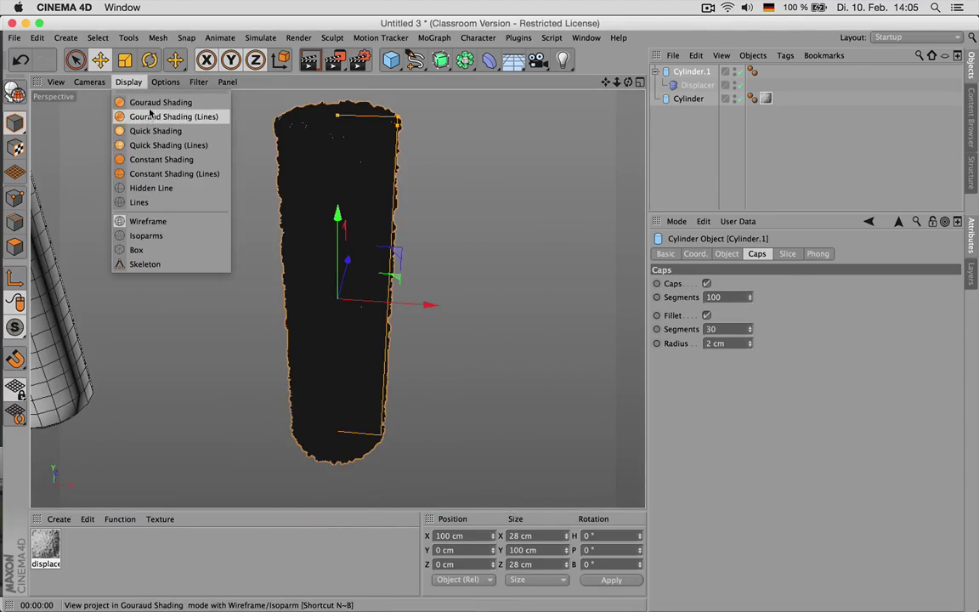
left_click(153, 102)
left_click(478, 171)
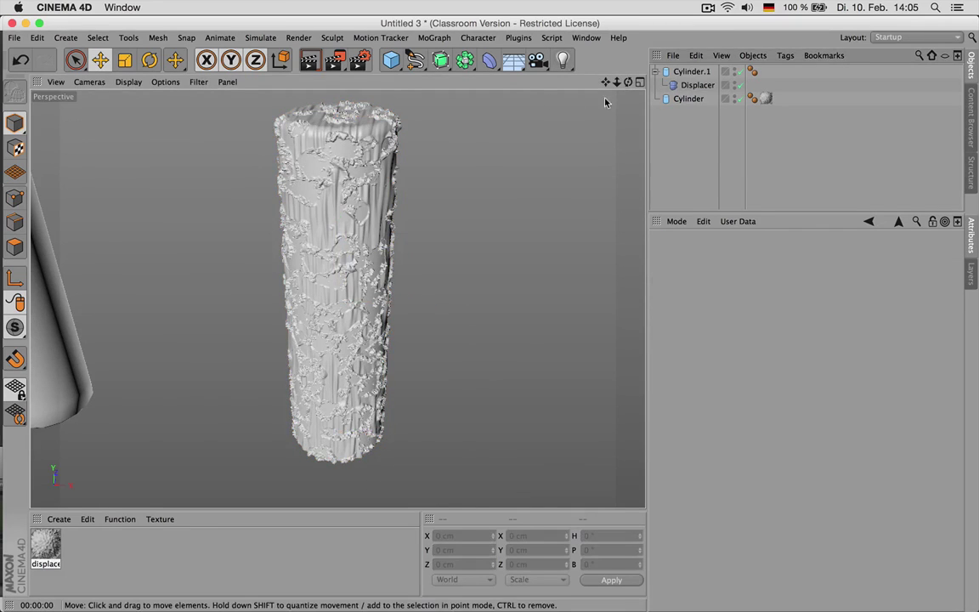
left_click_drag(606, 99, 500, 205, "alt")
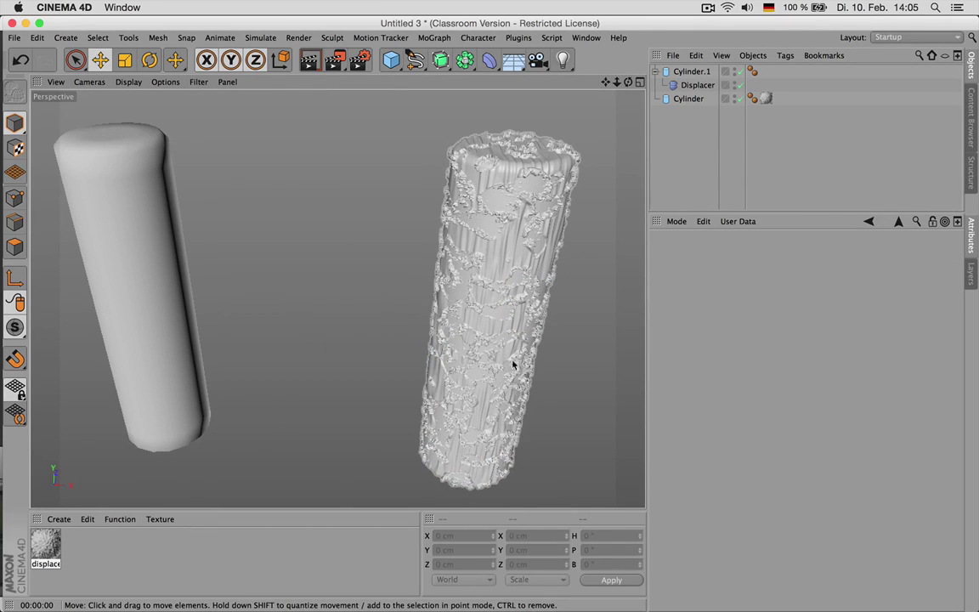
- Open the Fusion shader in the Displacer's Shading tab
left_click(565, 168)
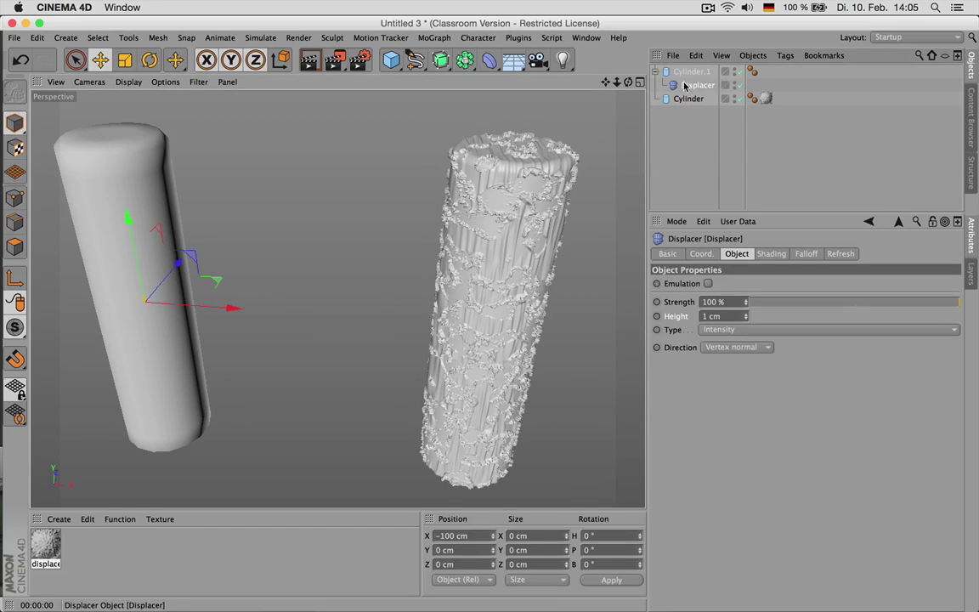
left_click(527, 255)
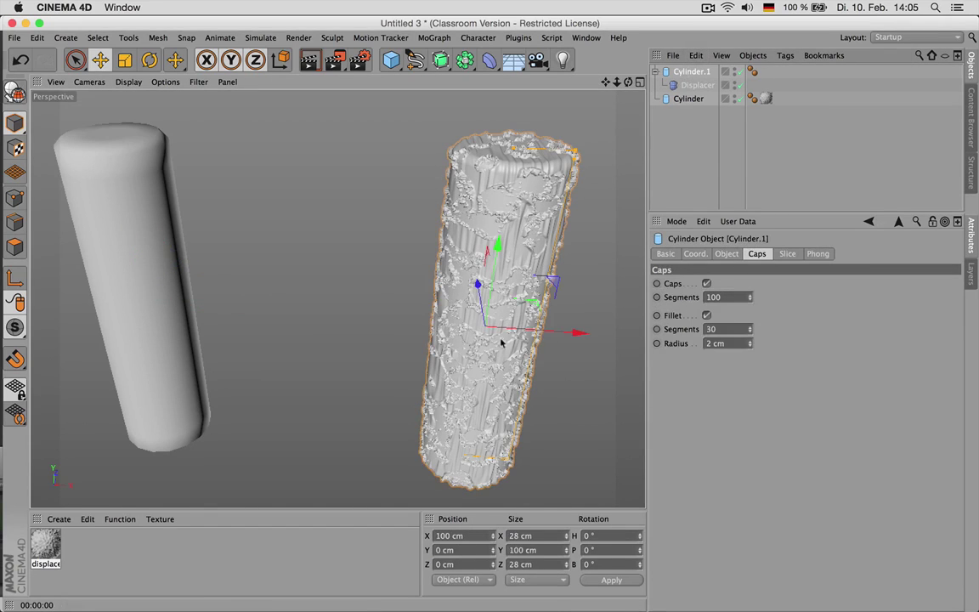
left_click(699, 85)
left_click(771, 253)
left_click(780, 296)
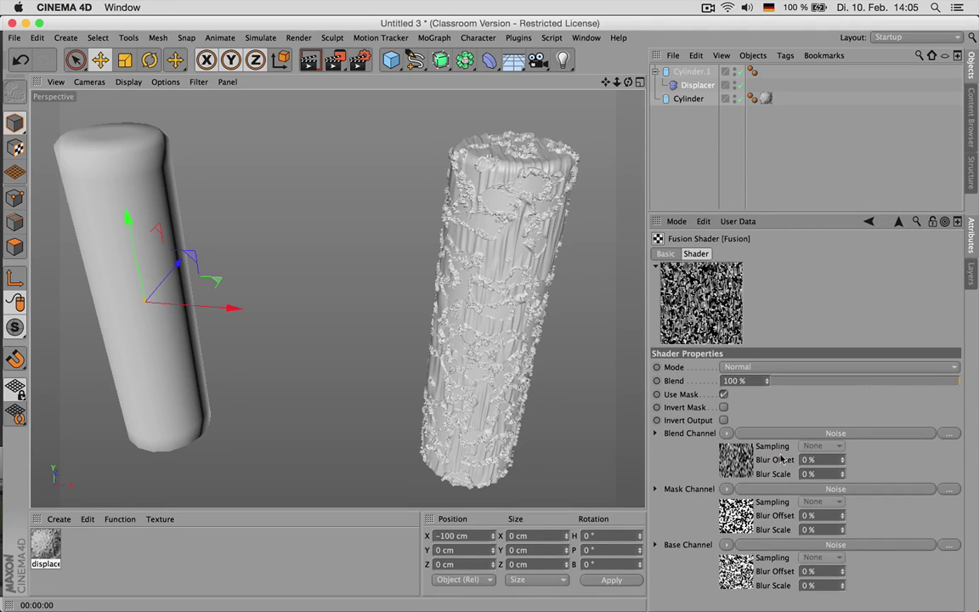
- Set the Fusion mask noise to 50% global scale and 100% relative scale
left_click(814, 434)
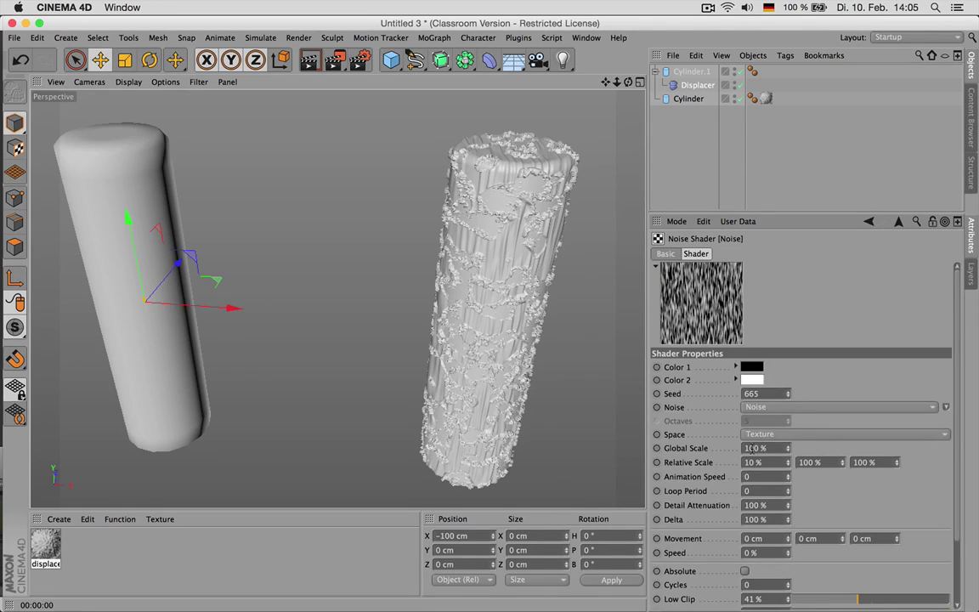
double_click(757, 448)
type("50")
key("Return")
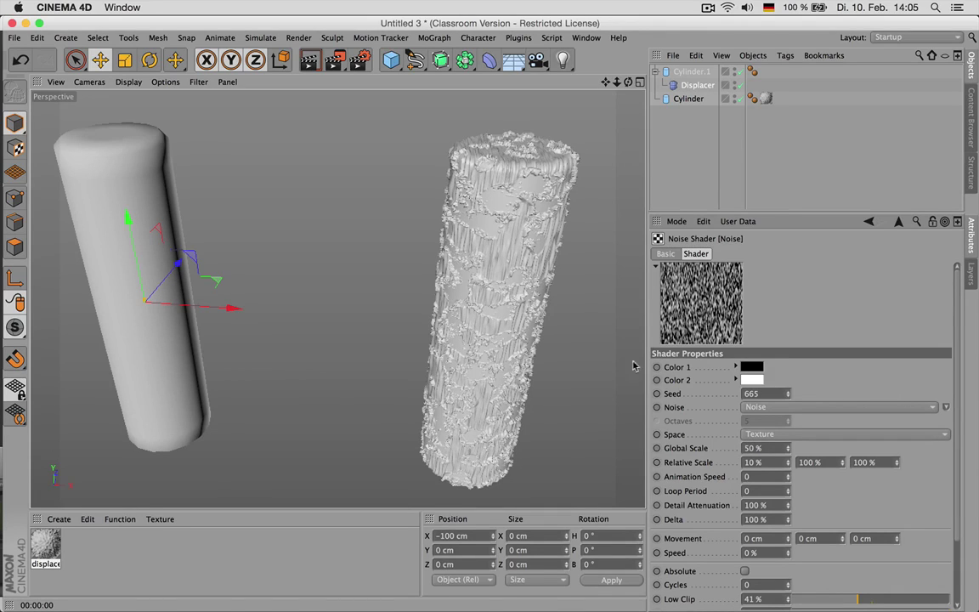
double_click(765, 448)
type("10")
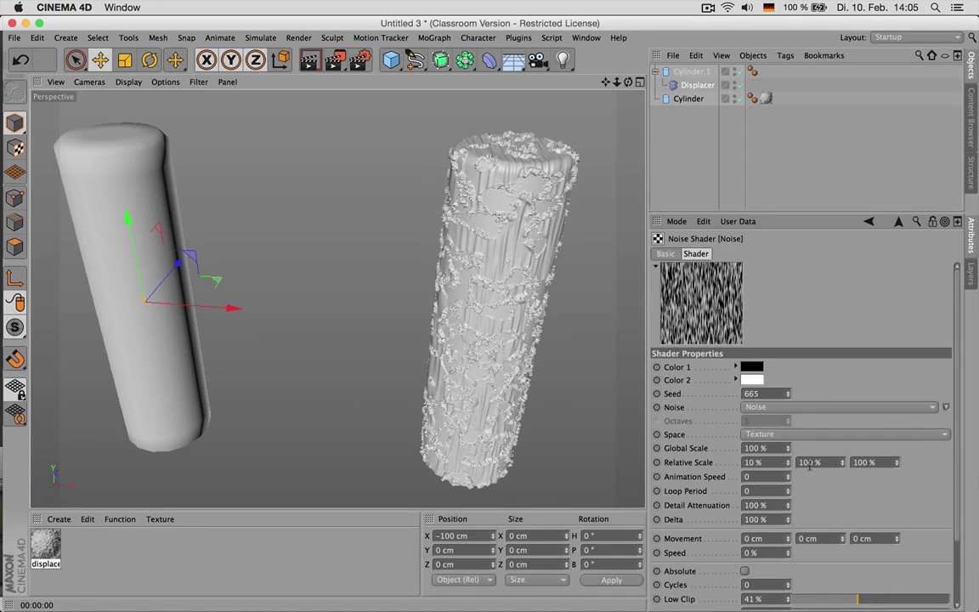
double_click(879, 462)
type("10")
key("Return")
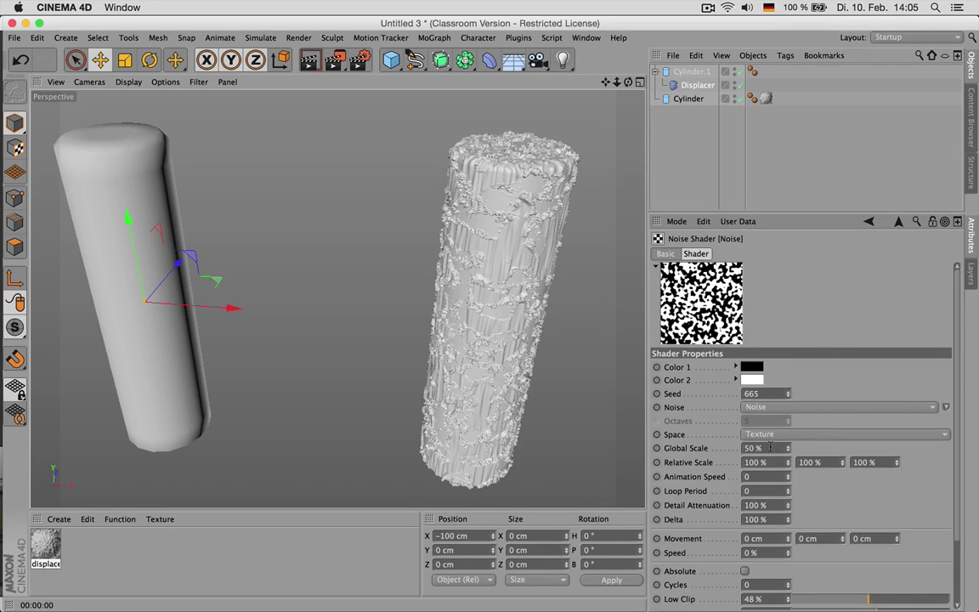
- Try a 5% global scale, undo back to 50%, and select the right cylinder
double_click(765, 448)
type("5")
key("Return")
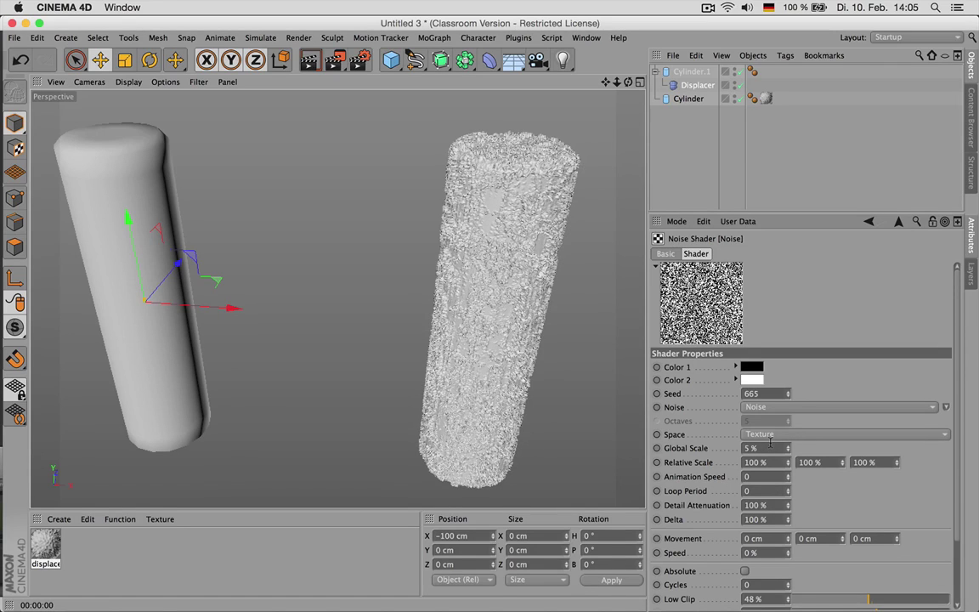
key("super+z")
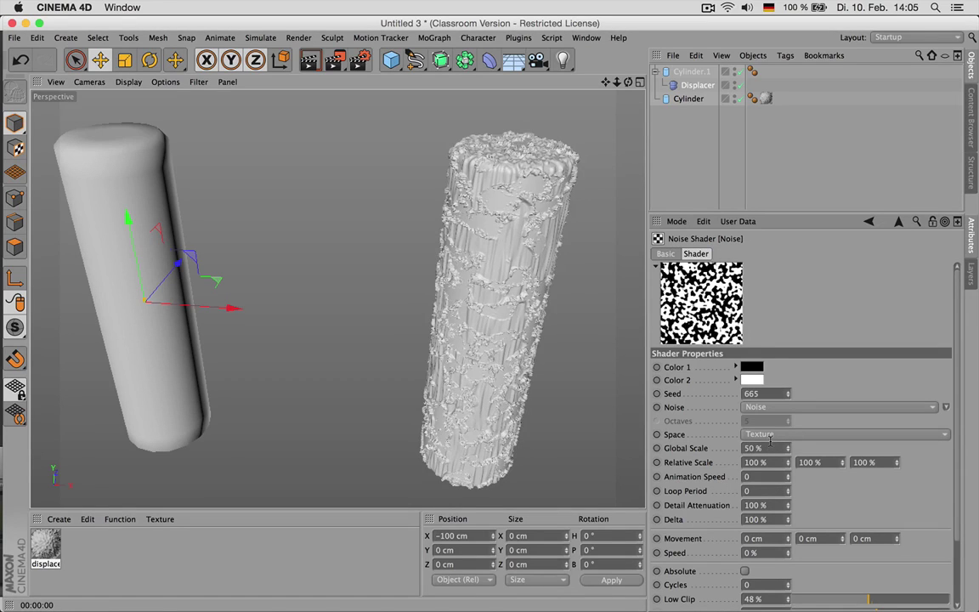
left_click(677, 151)
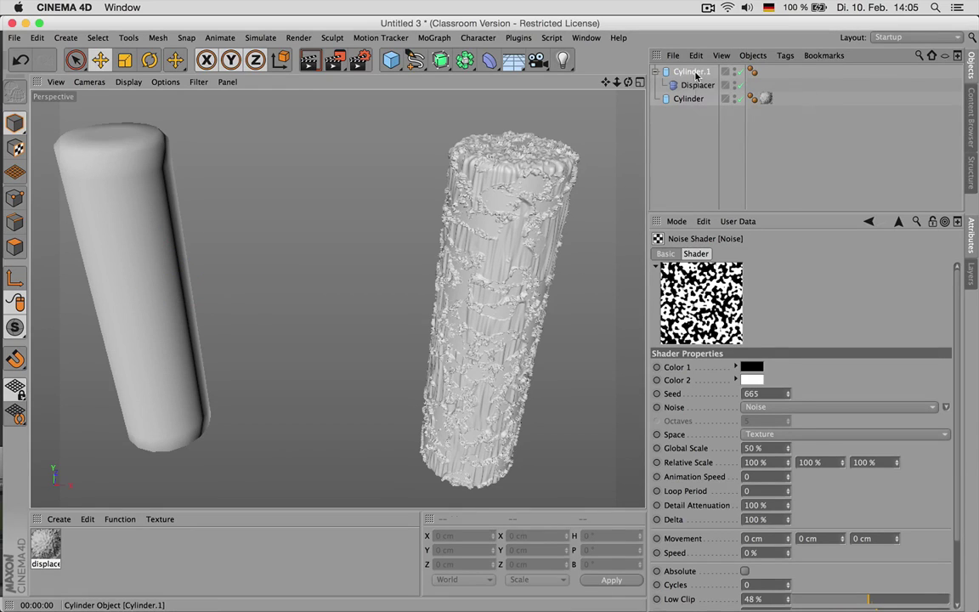
left_click(696, 73)
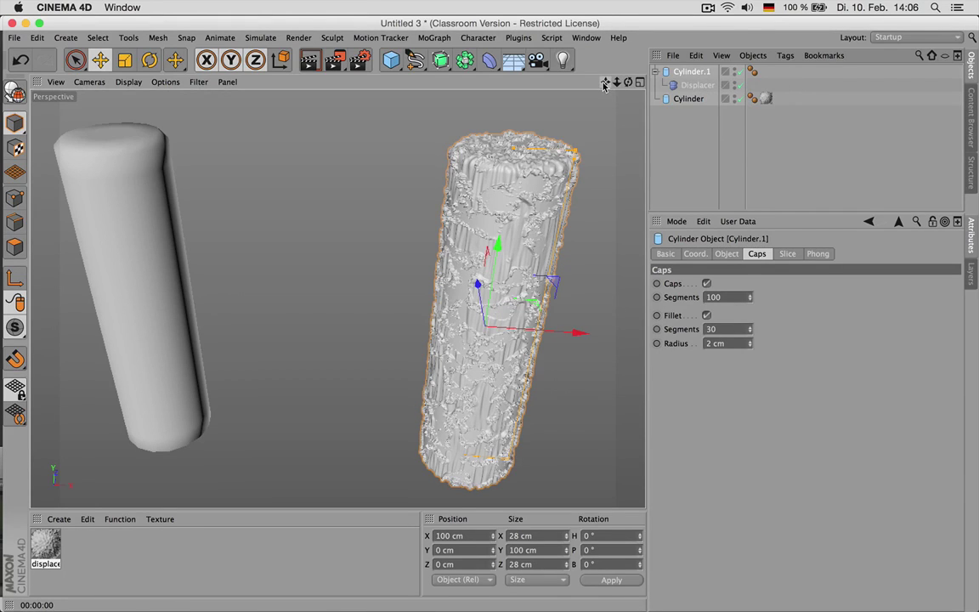
- Switch to the stick.c4d document and delete the dirt texture tag from stem_deformed
left_click(585, 38)
left_click(618, 372)
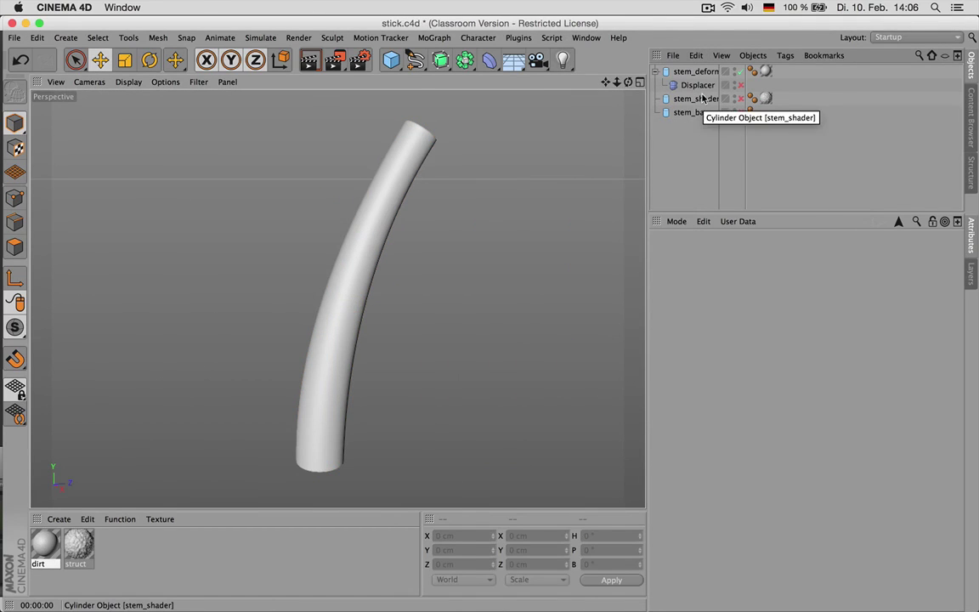
left_click(764, 72)
key("Delete")
left_click(742, 74)
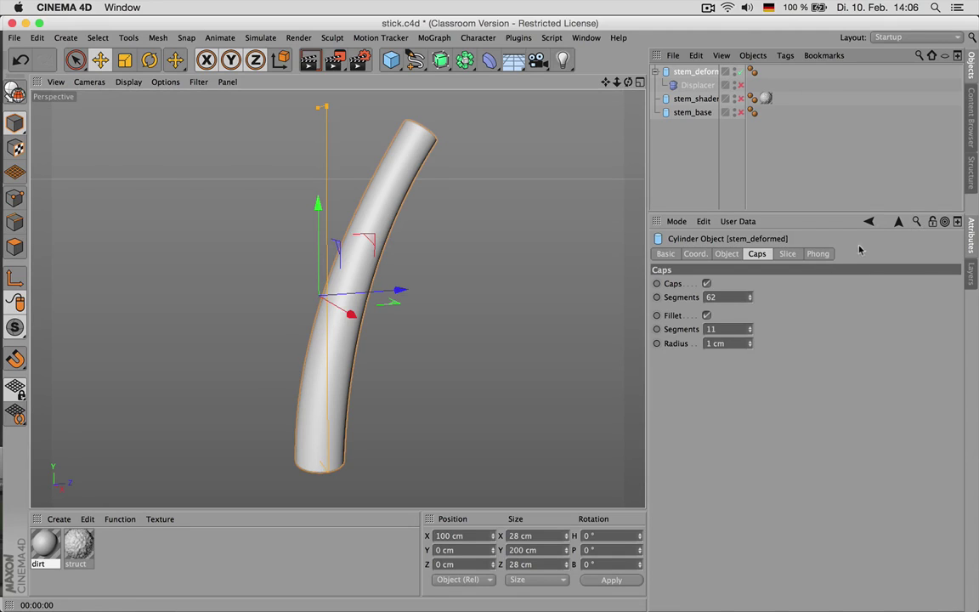
- Unhide the light_text layer's objects in the Object Manager using the Layer Manager
left_click(899, 223)
key("shift+F4")
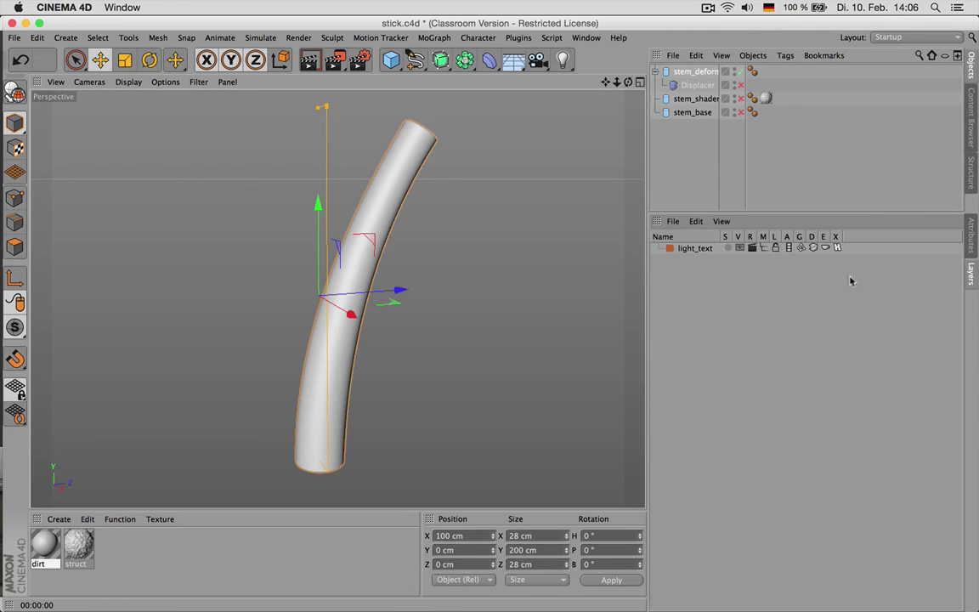
left_click(765, 248)
left_click_drag(777, 214, 784, 331)
- Disable the Taper and Bend deformers and zoom in close on the straight stick
left_click(740, 194)
left_click(741, 207)
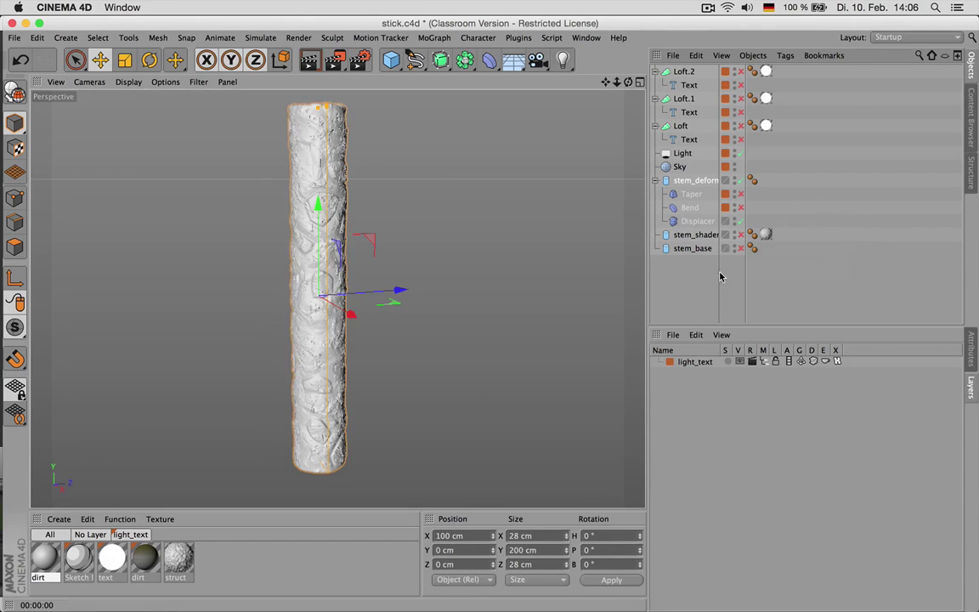
left_click(566, 251)
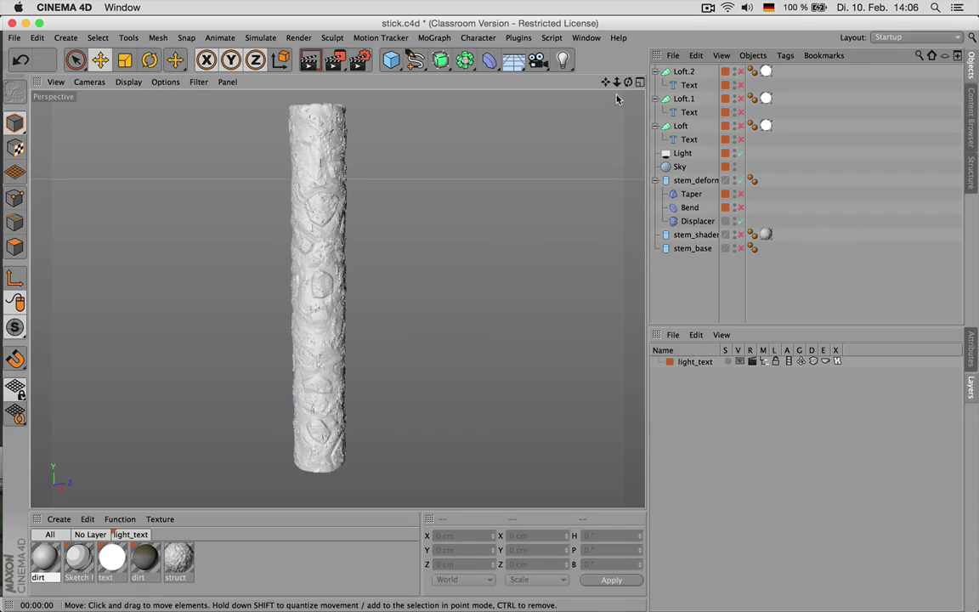
mouse_move(617, 83)
left_mouse_down()
mouse_move(633, 94)
mouse_move(619, 89)
left_mouse_up()
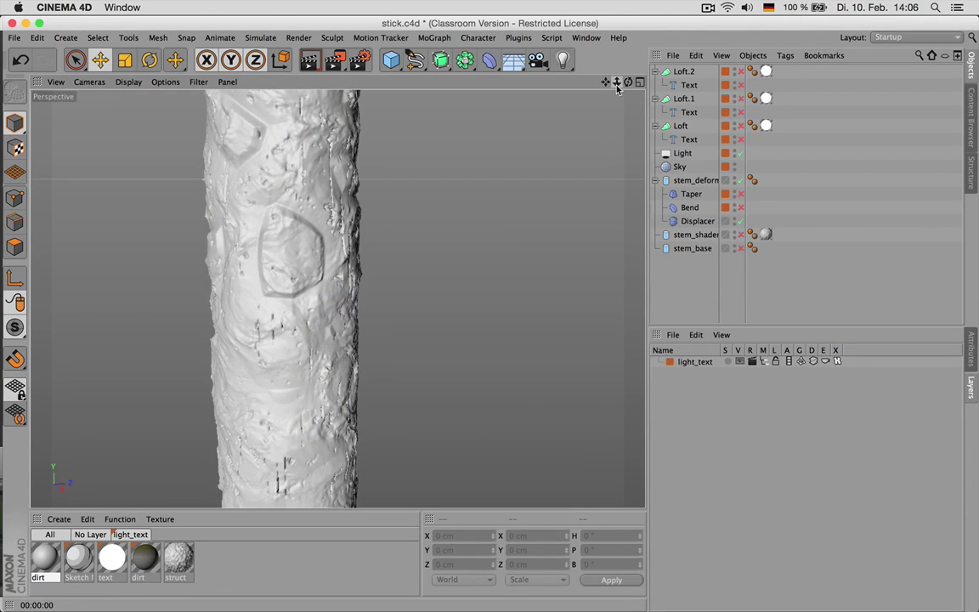
left_click_drag(617, 89, 631, 94)
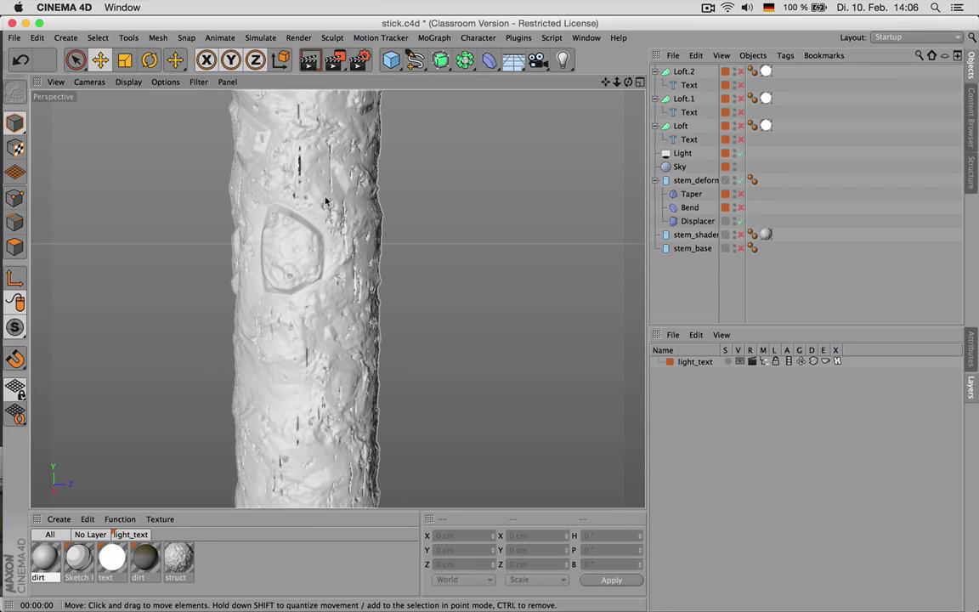
scroll(335, 255, "up", 2)
left_click_drag(629, 82, 652, 95)
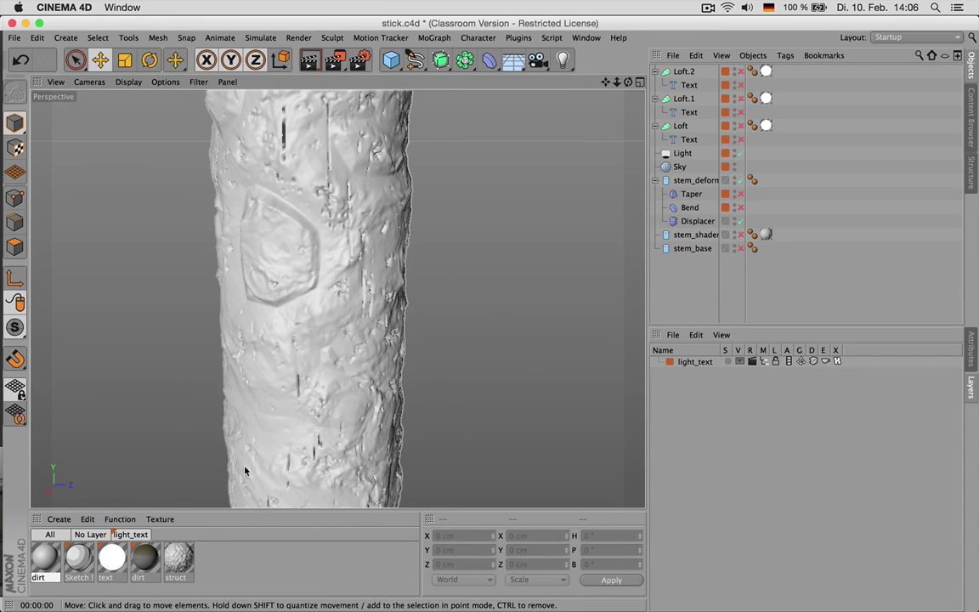
- Inspect the dirt material's Weathering > Fusion mask layer shader and its Ambient Occlusion layer
left_click(145, 559)
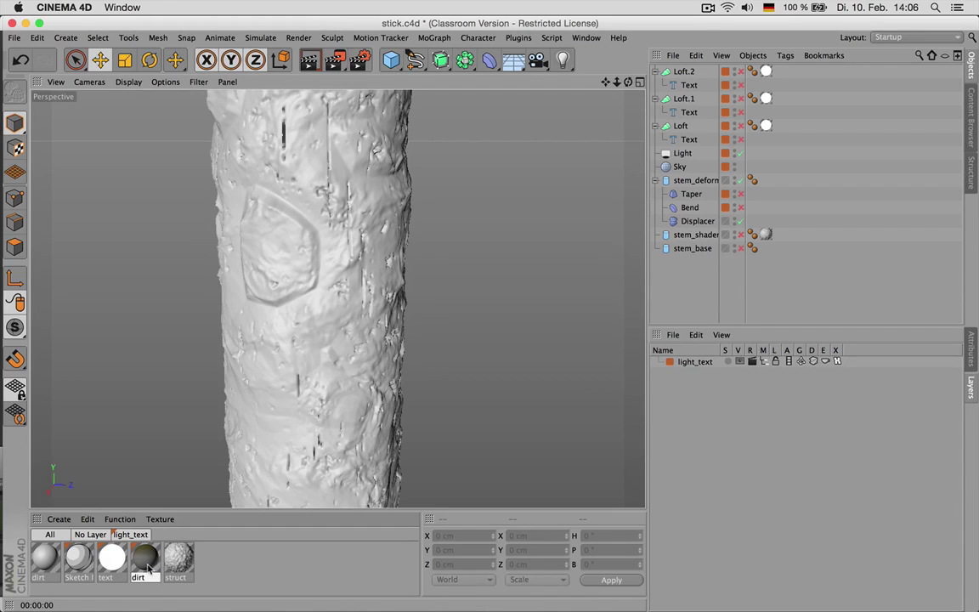
double_click(144, 565)
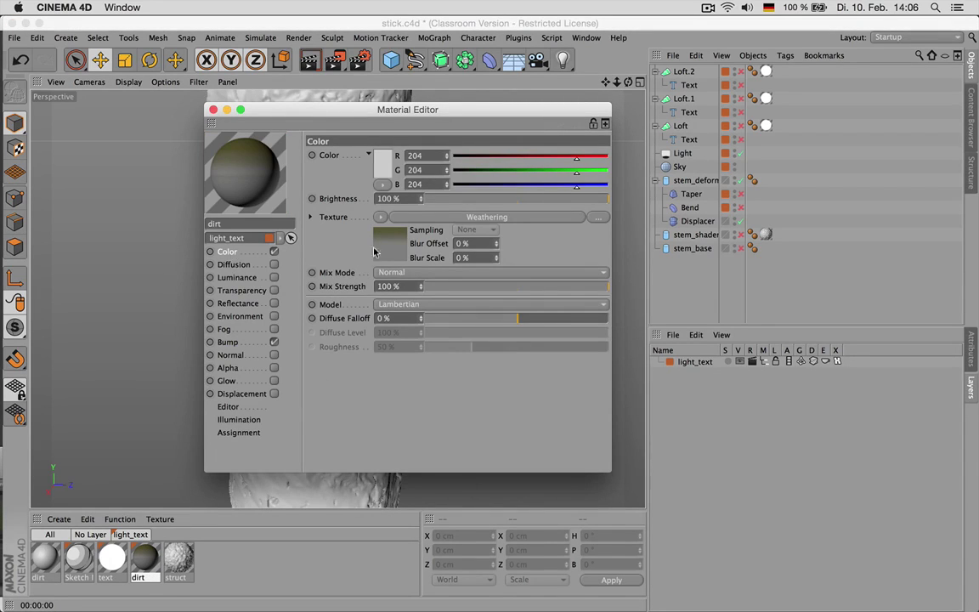
left_click(510, 219)
left_click(420, 226)
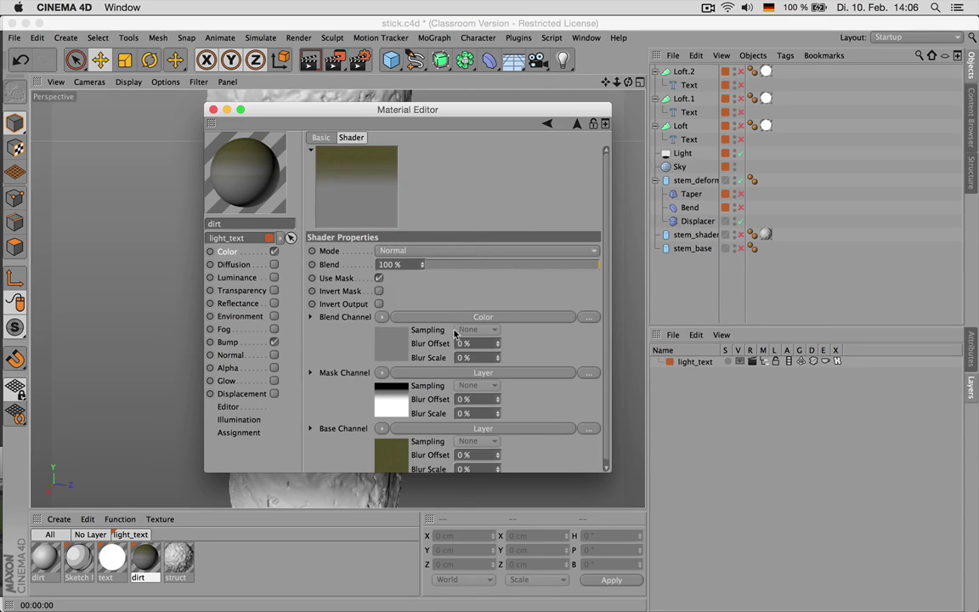
left_click(483, 373)
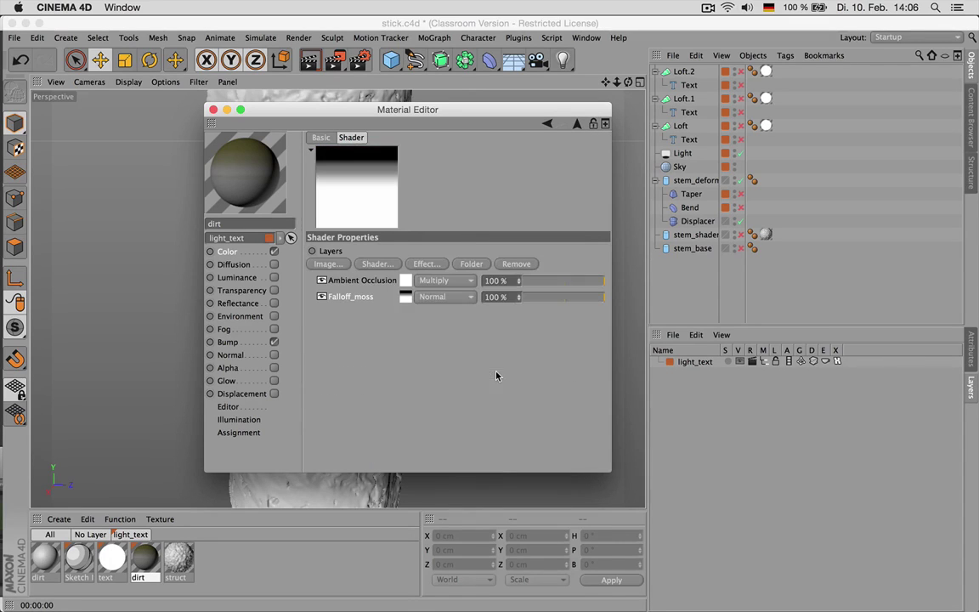
left_click(355, 282)
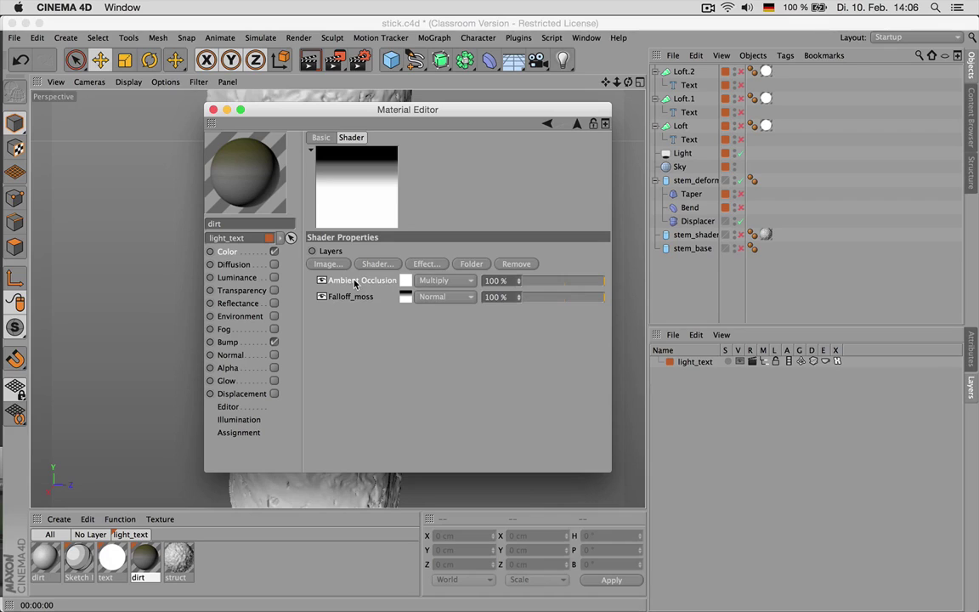
- Close the Material Editor and filter the Material Manager to No Layer, selecting dirt
left_click(213, 110)
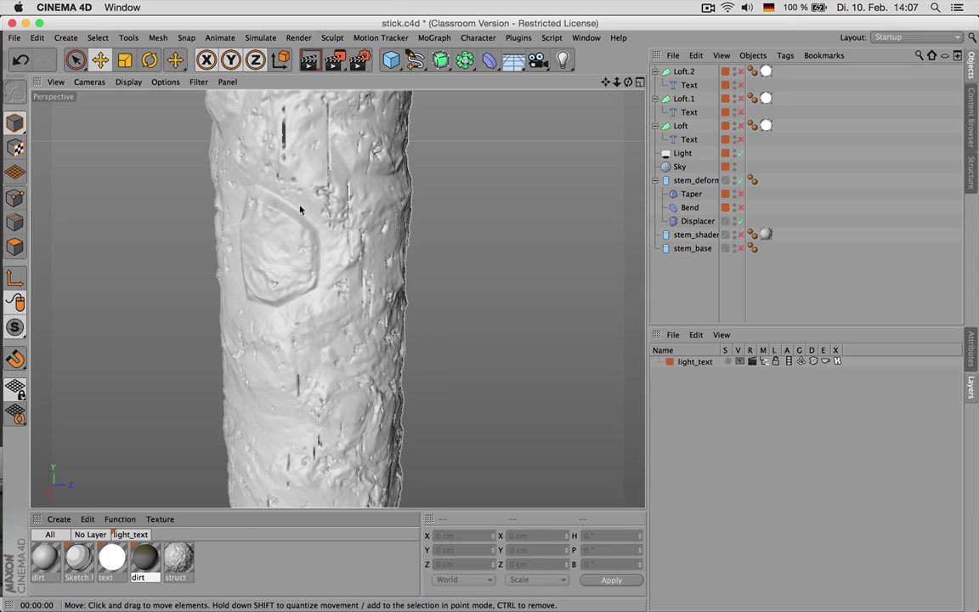
left_click(90, 534)
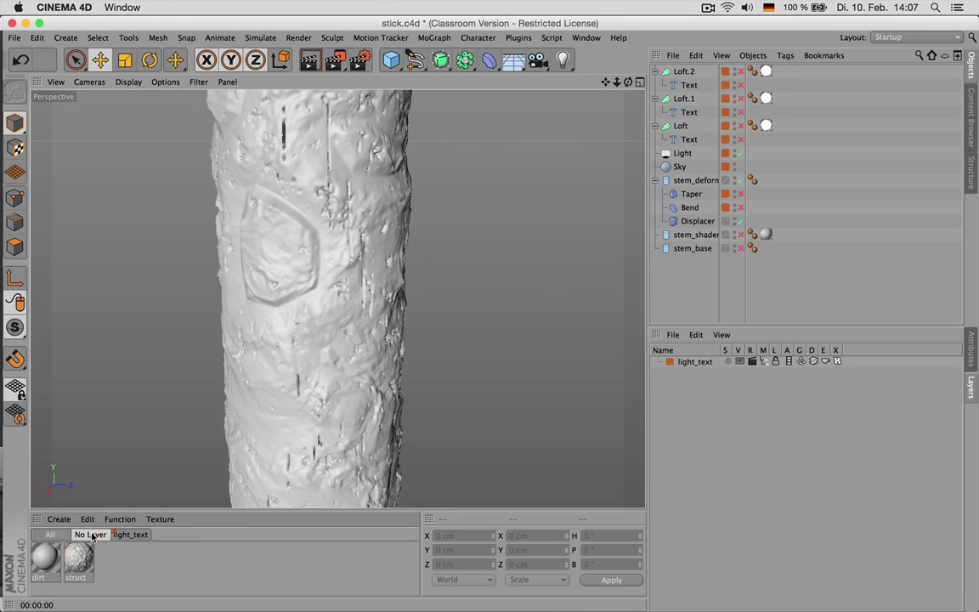
left_click(44, 557)
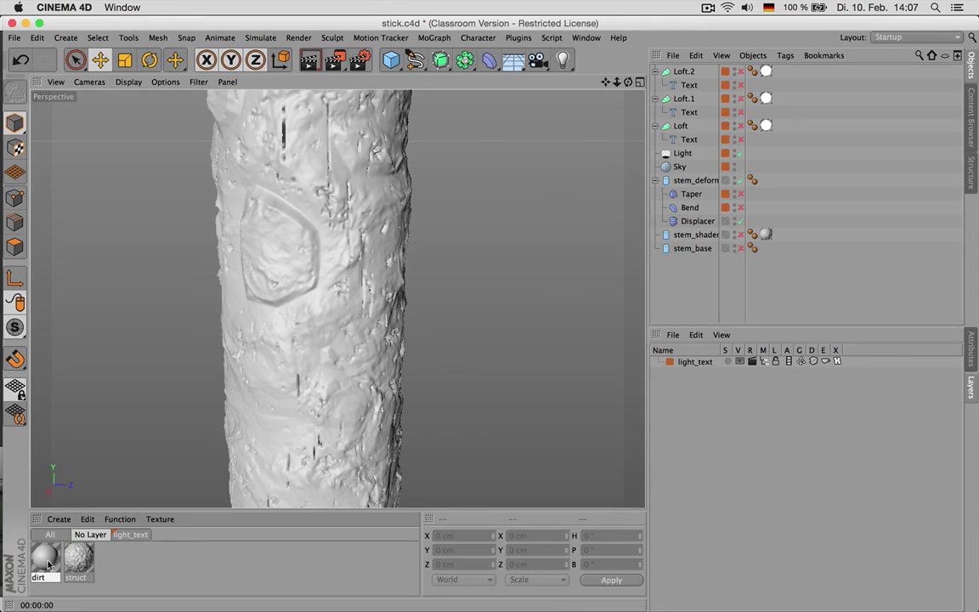
- Replace the old dirt material with a new material named 'dirt' applied to stem_deformed
key("Delete")
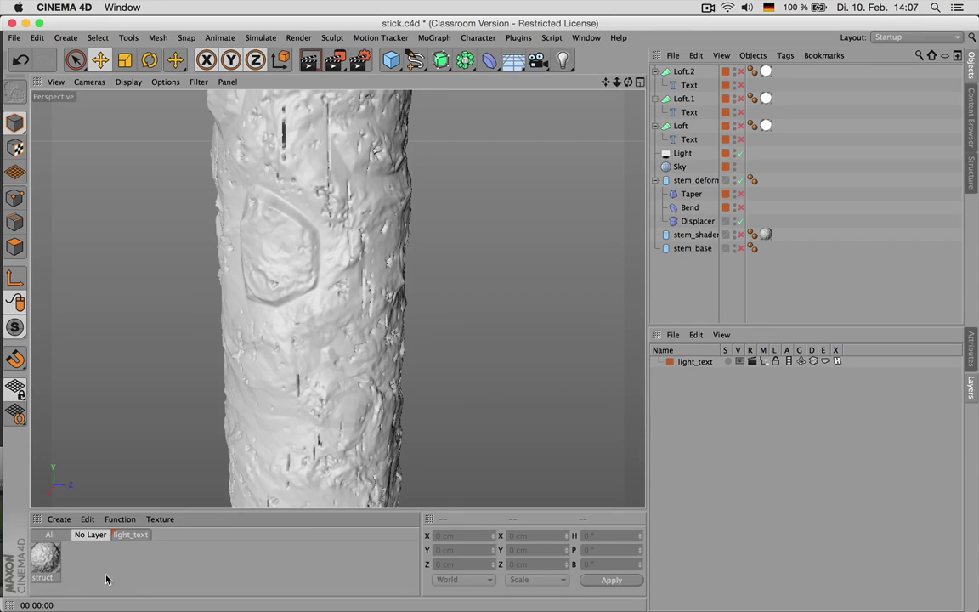
key("super+n")
double_click(39, 577)
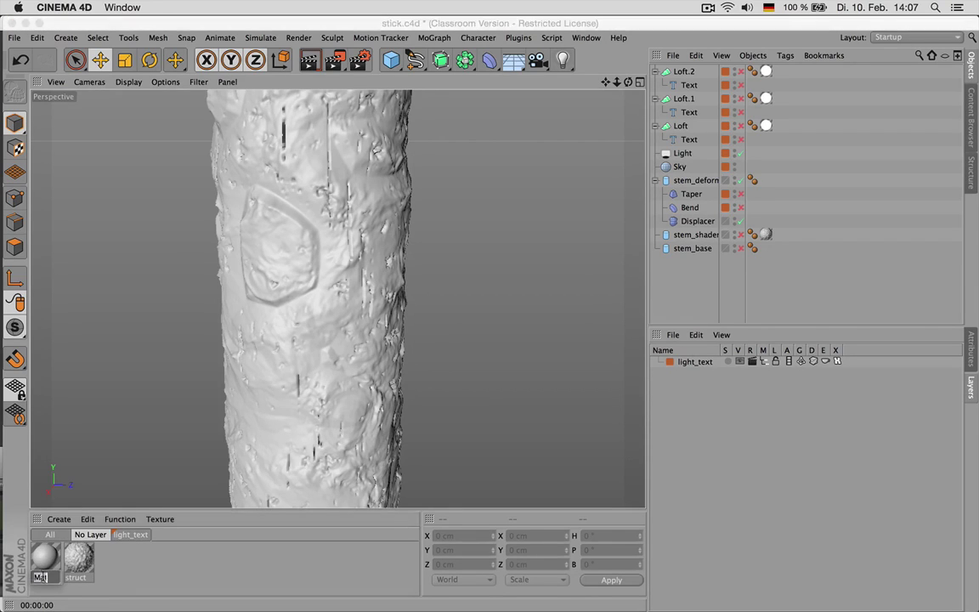
type("dirt")
key("Return")
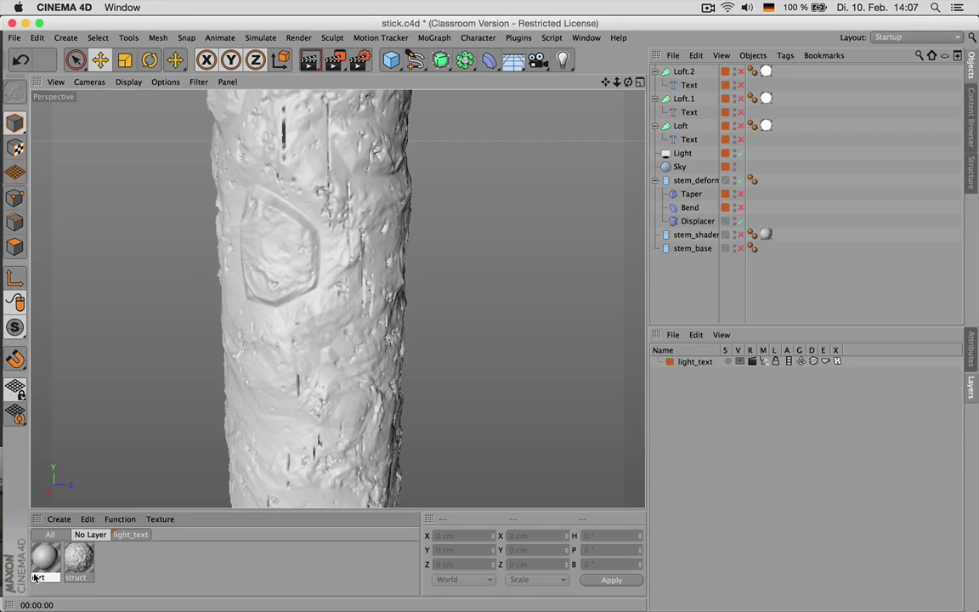
left_click_drag(60, 556, 705, 182)
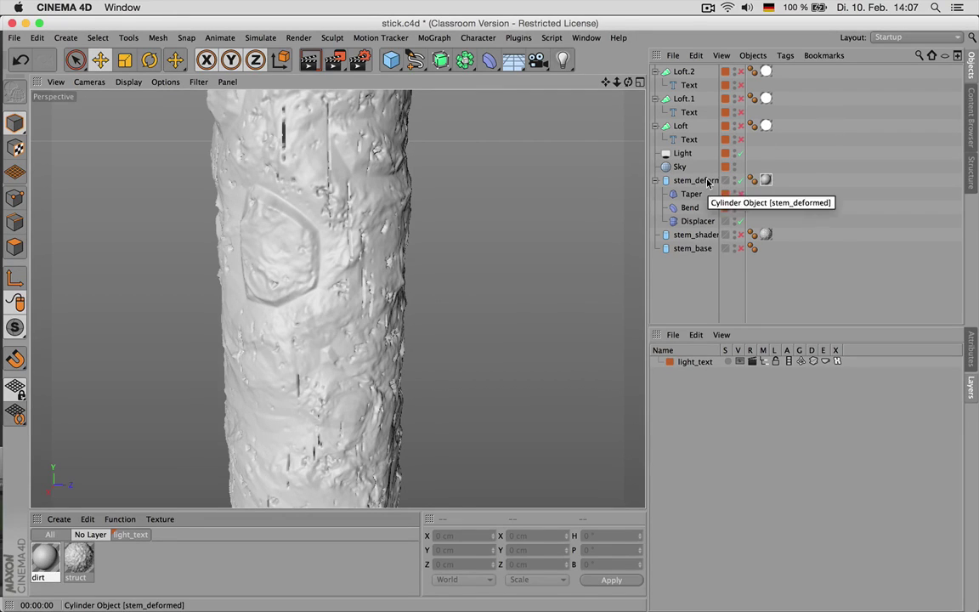
- Set the dirt material's colour texture to an Ambient Occlusion shader
left_click(974, 357)
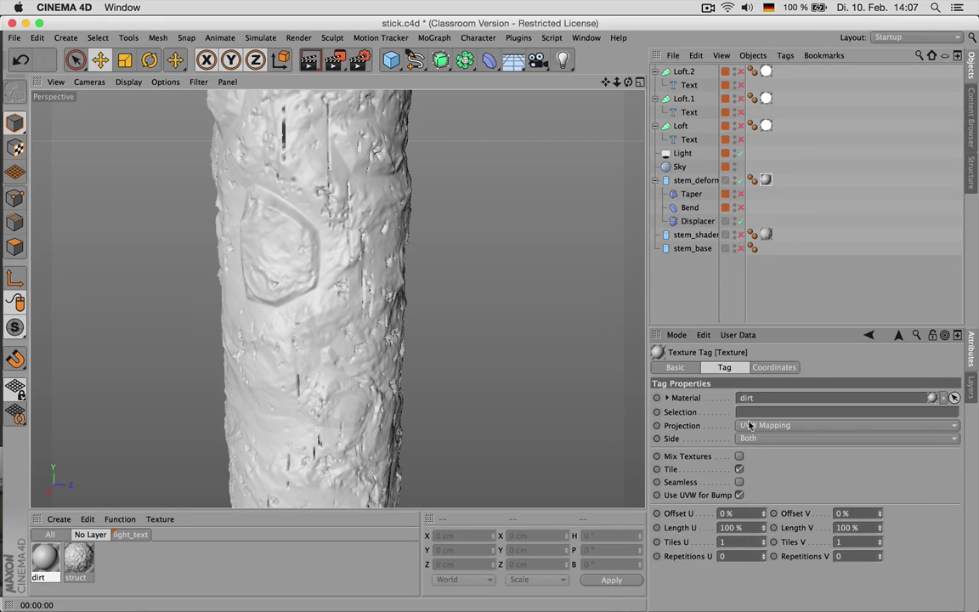
double_click(767, 181)
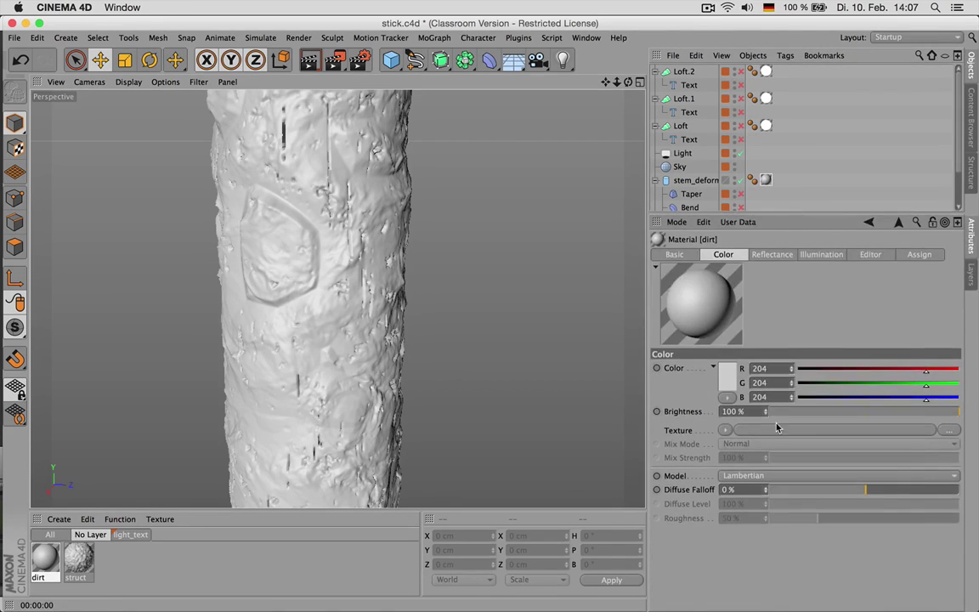
left_click(730, 432)
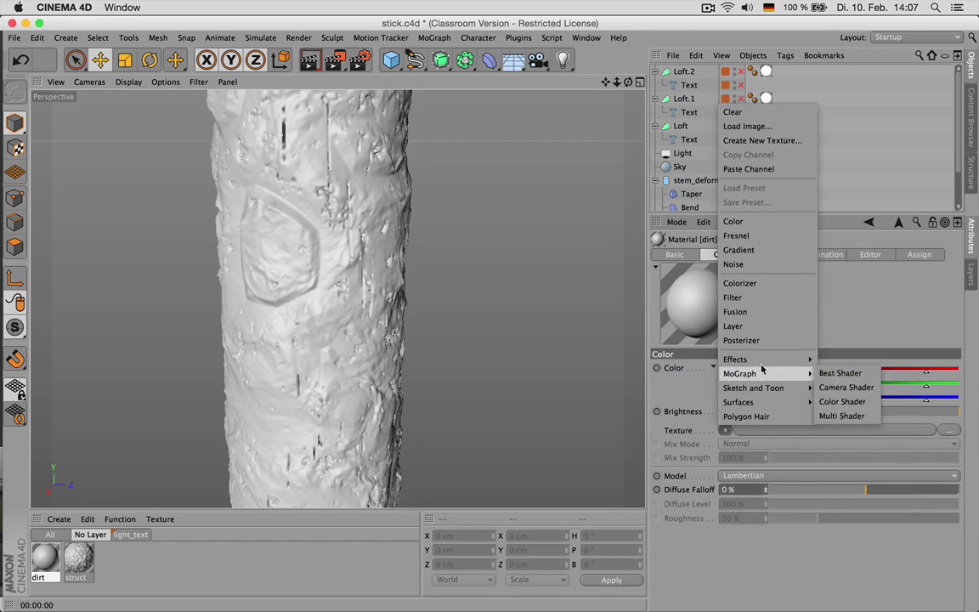
mouse_move(761, 364)
left_click(852, 359)
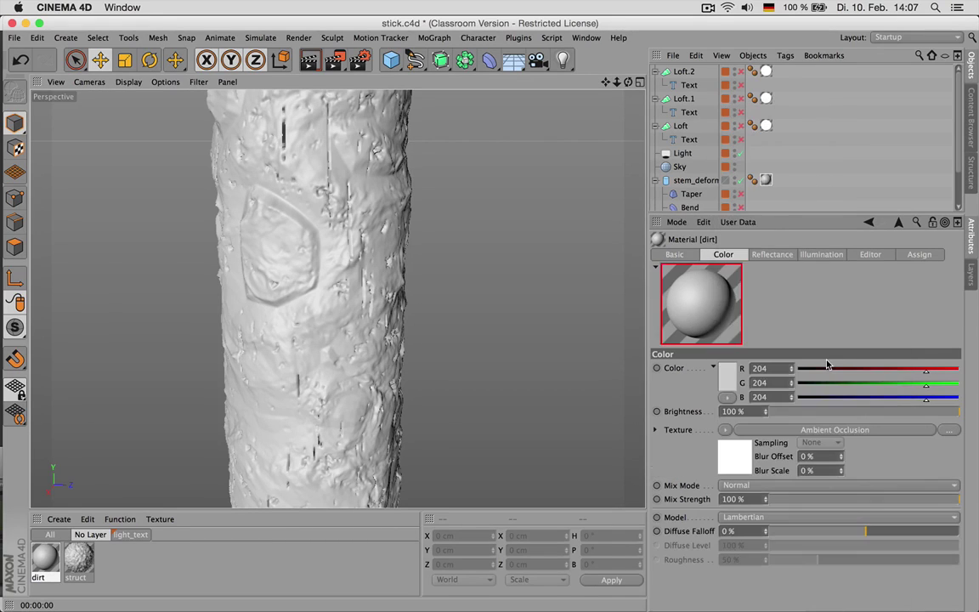
left_click(828, 430)
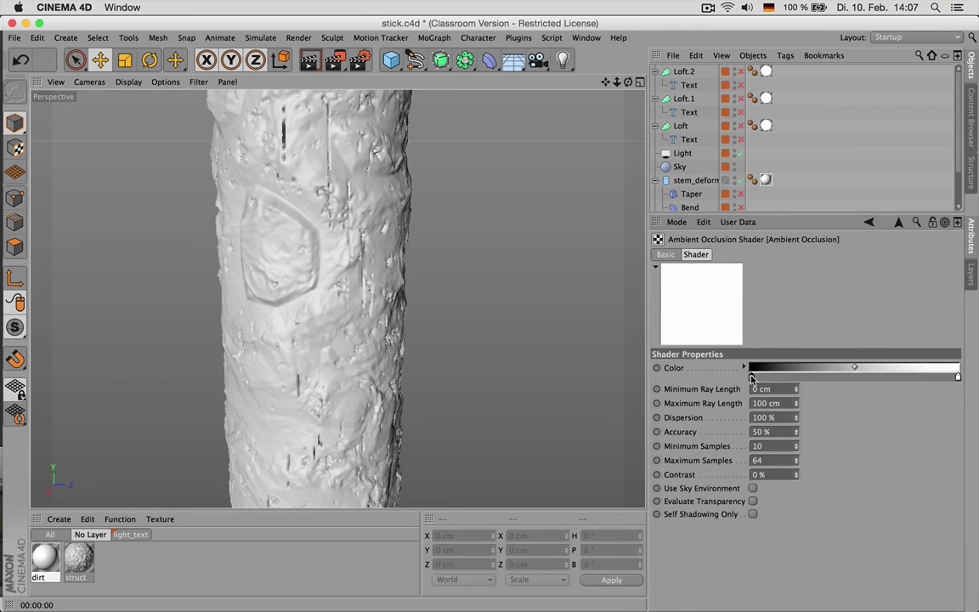
- Give the ambient occlusion a red gradient, 5 cm ray length, 20% accuracy and 20 samples
double_click(958, 377)
left_click(727, 362)
left_click(775, 432)
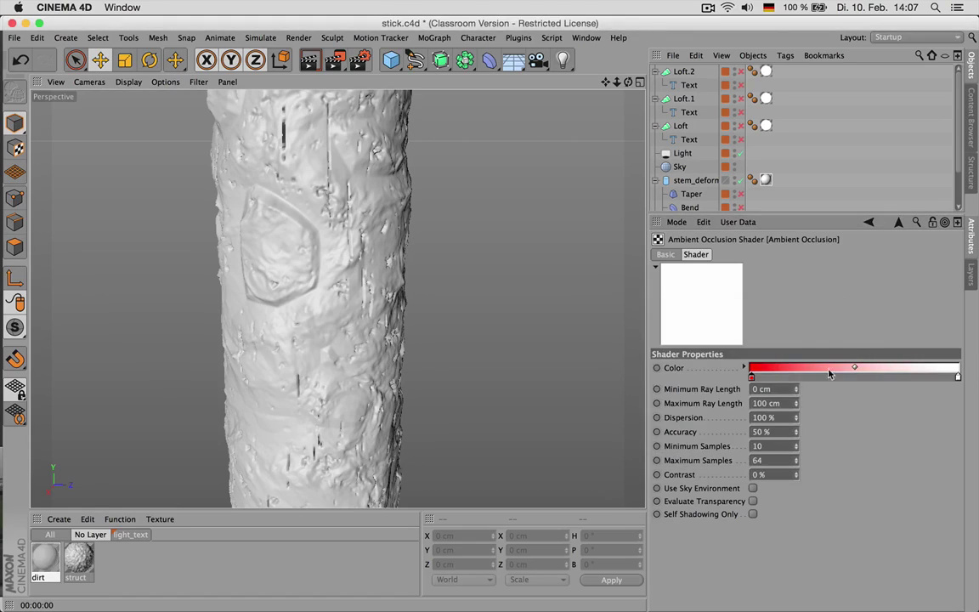
left_click(786, 403)
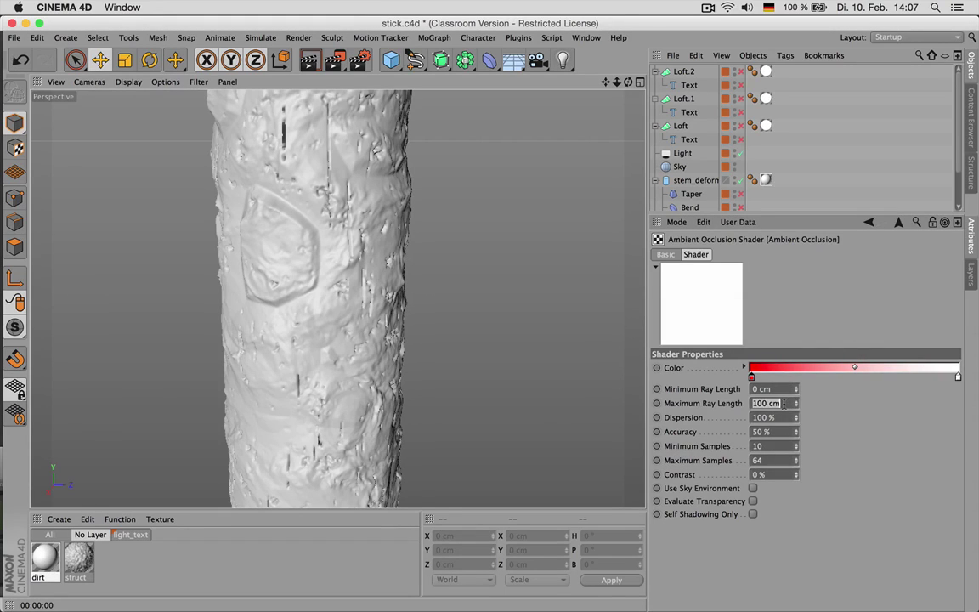
type("5")
key("Return")
double_click(781, 433)
type("20")
key("Tab")
key("Tab")
type("20")
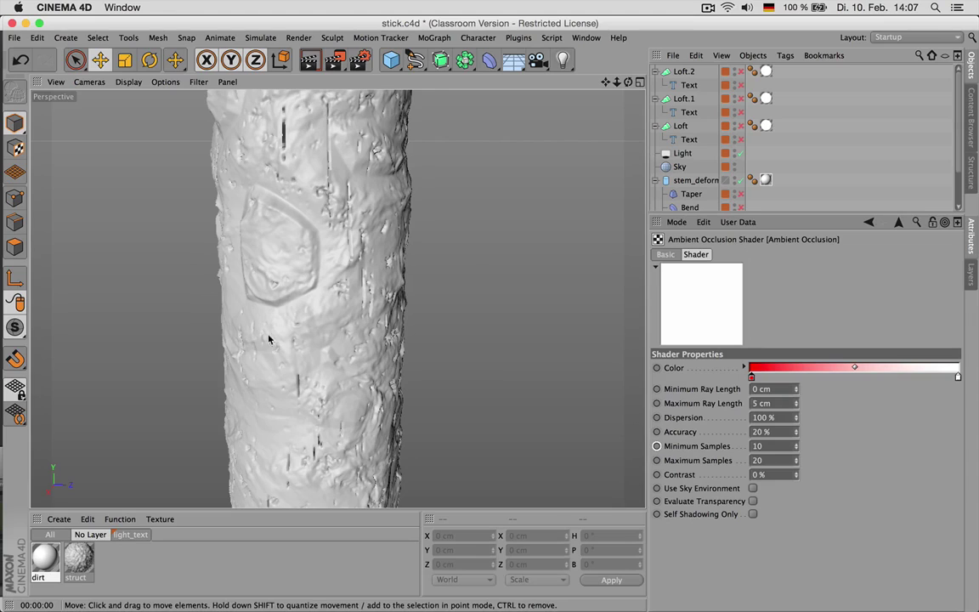
- Render the Perspective view to see red ambient-occlusion dirt in the stem's crevices
key("super+r")
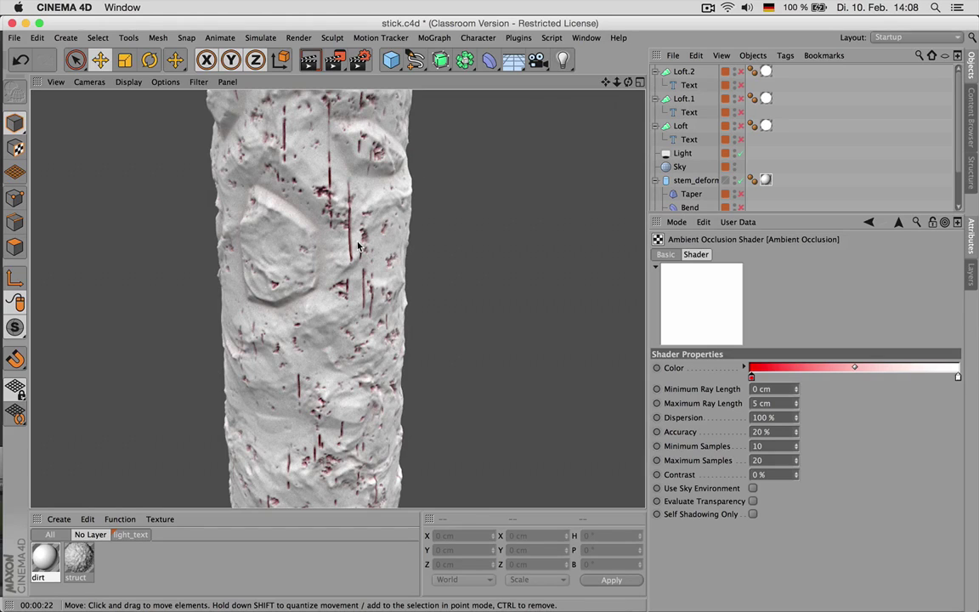
- Convert the dirt colour texture into a Layer shader and add a Falloff layer above ambient occlusion
left_click(899, 222)
left_click(728, 430)
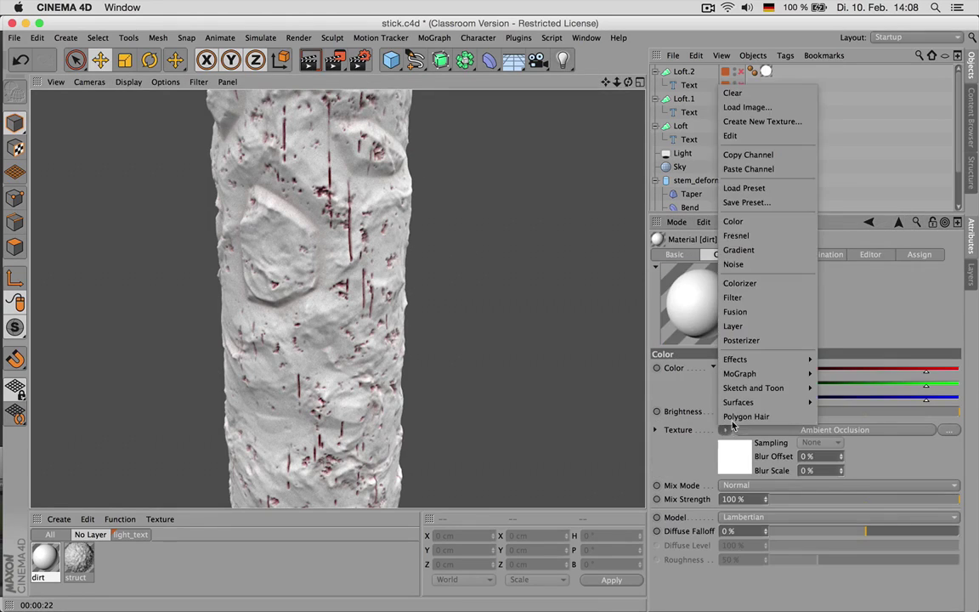
left_click(732, 327)
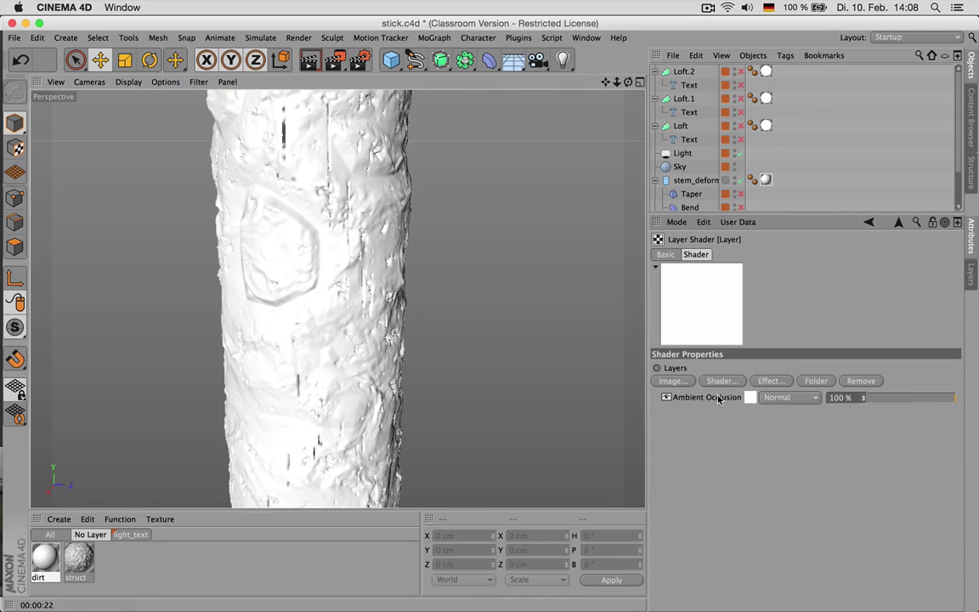
left_click(722, 381)
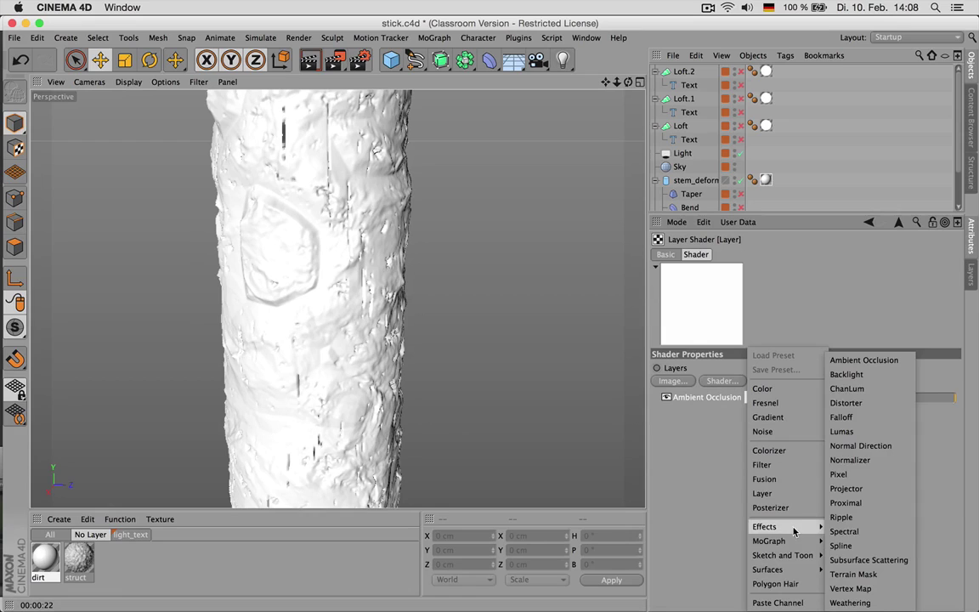
left_click(841, 417)
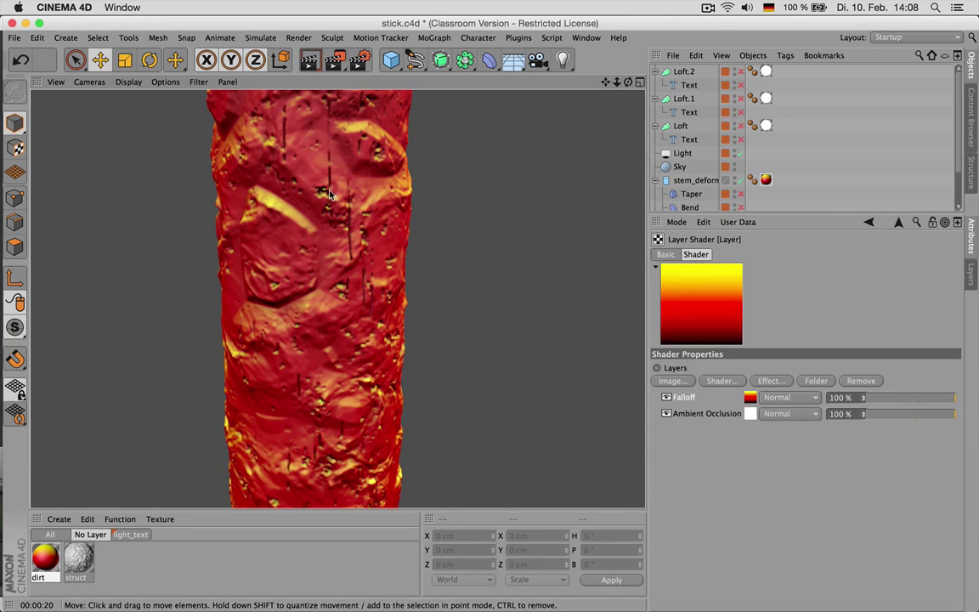
- Turn the Falloff layer's gradient into black-to-white by removing the red knot
left_click(751, 399)
left_click_drag(836, 423, 864, 485)
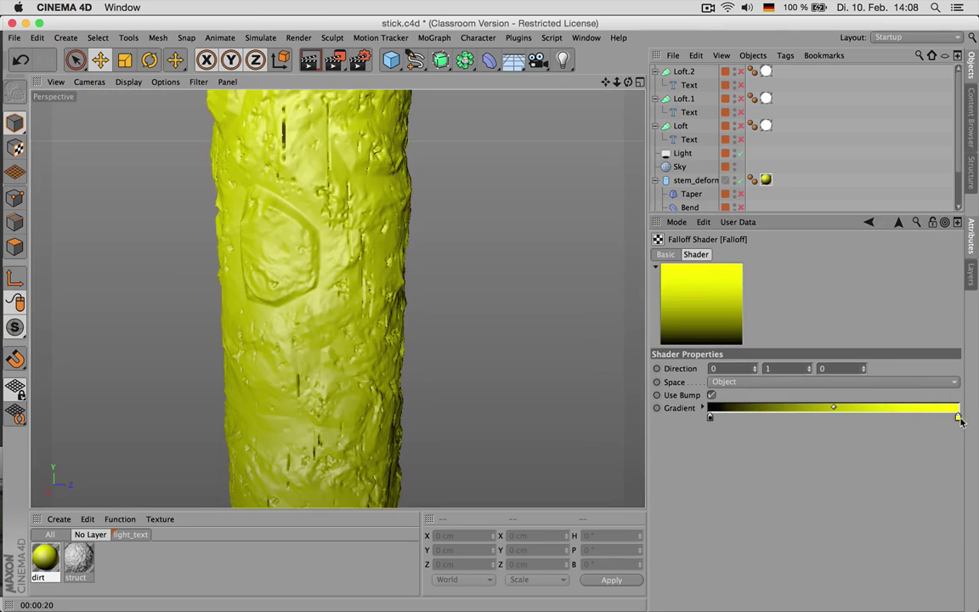
double_click(958, 419)
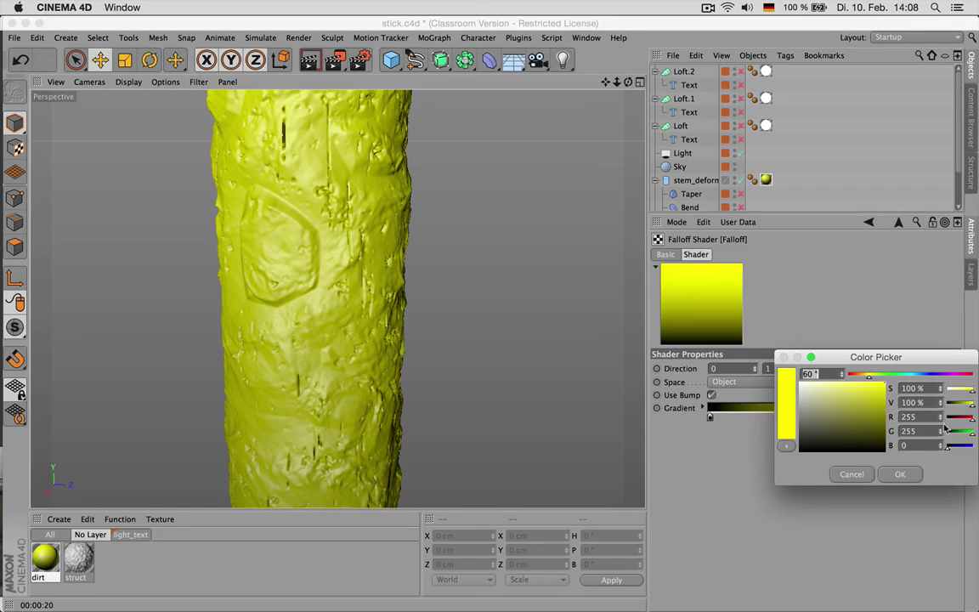
left_click(848, 472)
left_click_drag(710, 417, 782, 417)
double_click(782, 417)
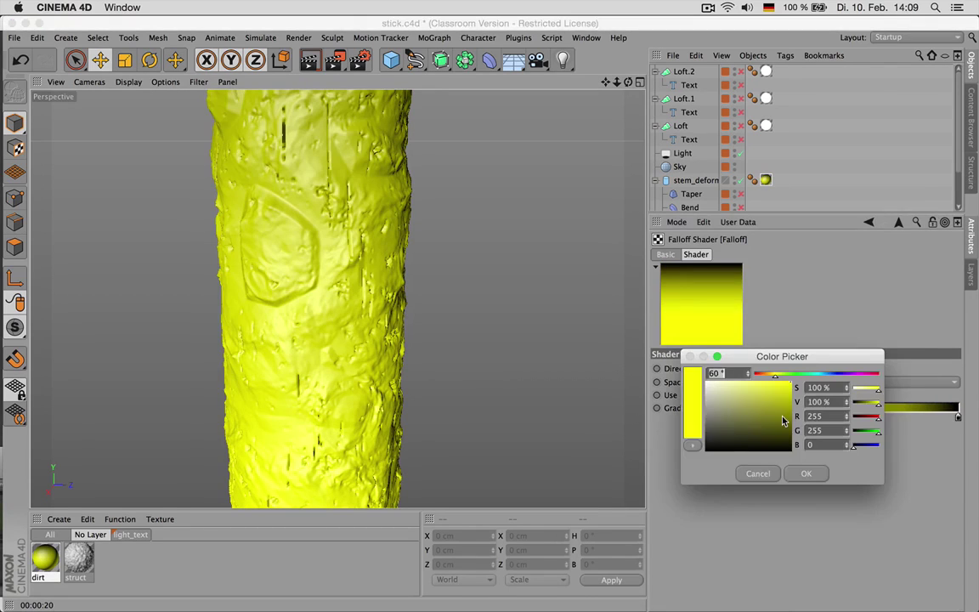
left_click(804, 472)
- Set the Falloff layer's blend mode to Multiply over the ambient occlusion
left_click(899, 222)
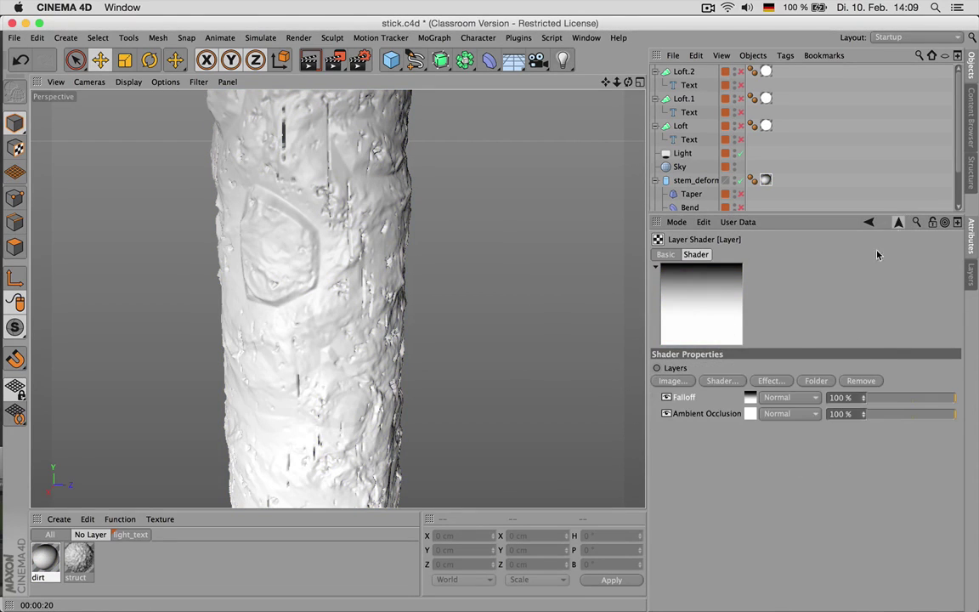
left_click(790, 397)
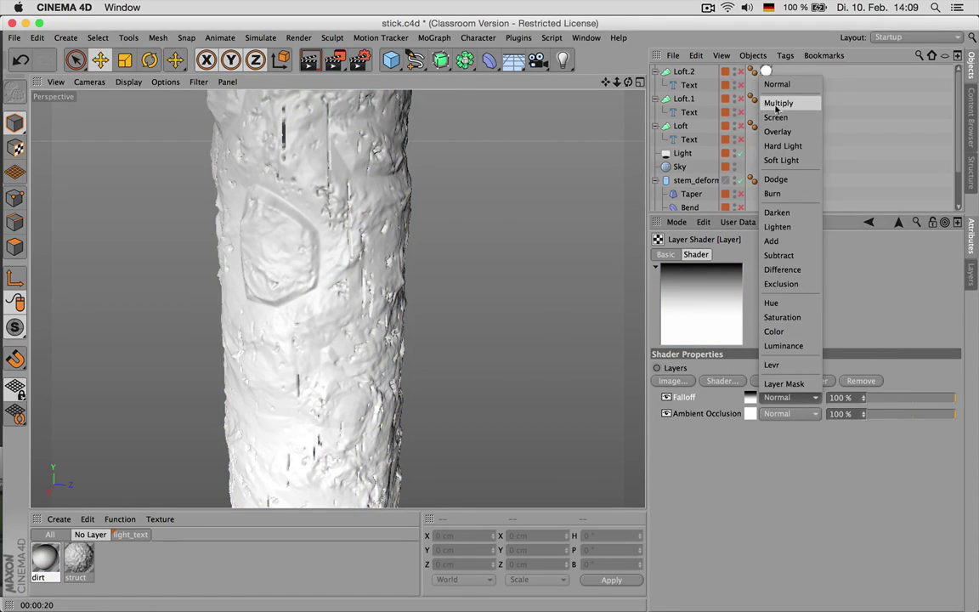
left_click(776, 104)
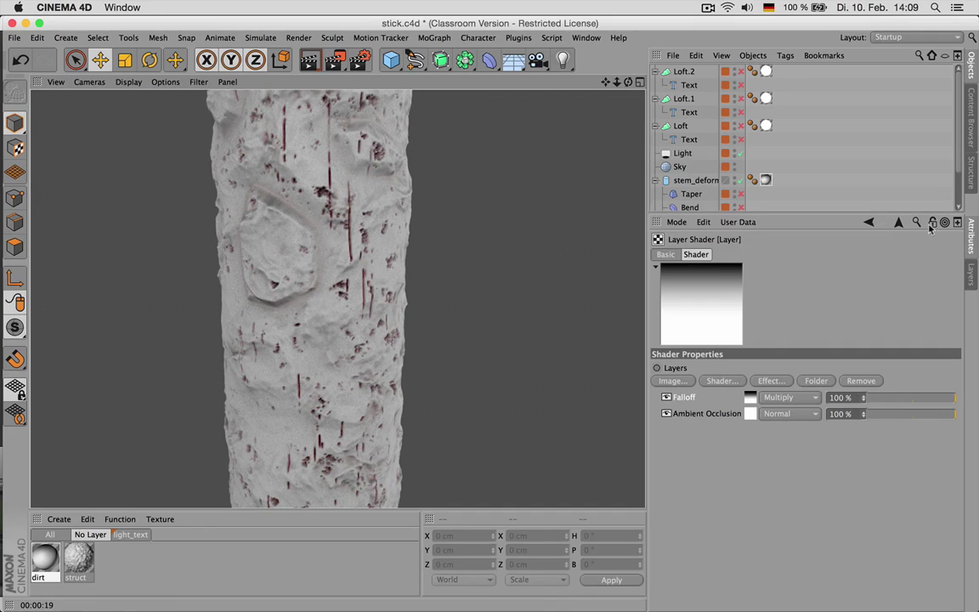
- Reapply the dirt material from the light_text layer to the stem object
left_click(898, 222)
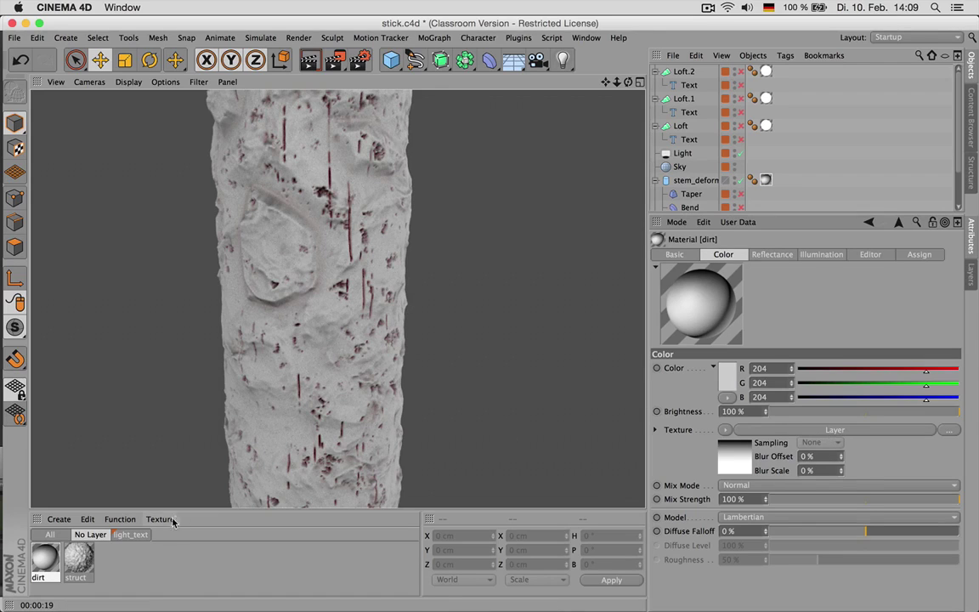
left_click(130, 533)
left_click_drag(105, 568, 761, 181)
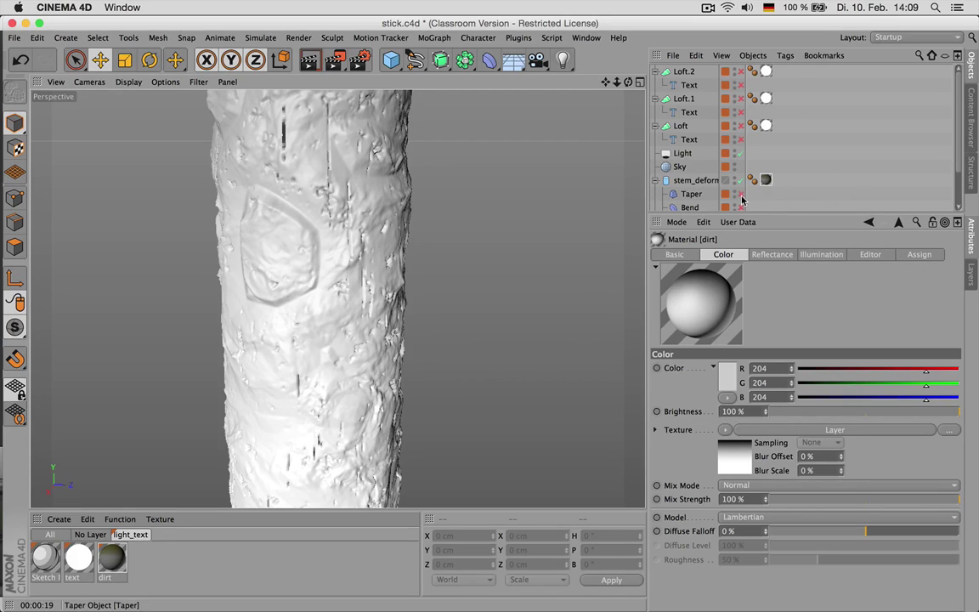
left_click_drag(711, 213, 772, 307)
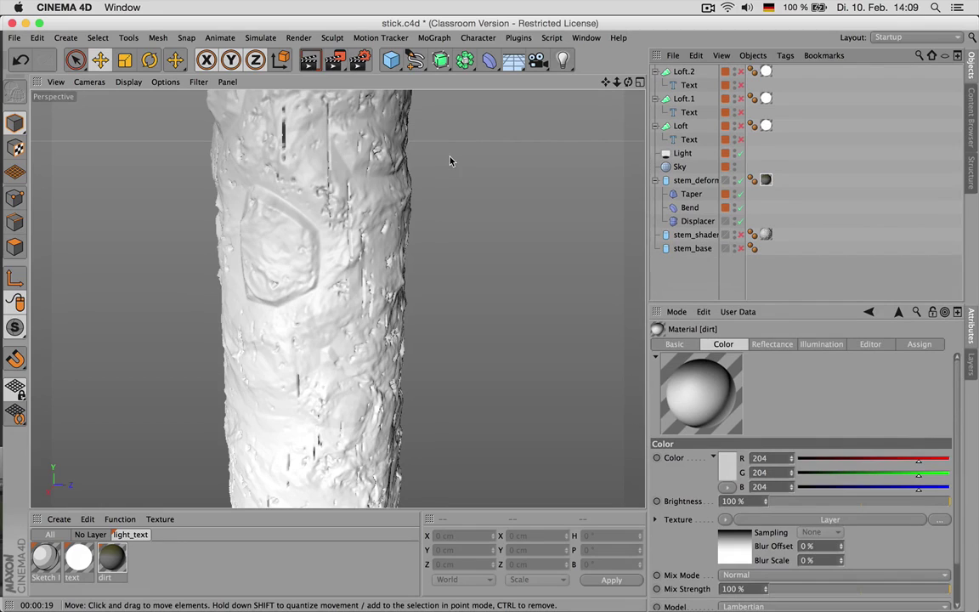
- Render an angled view of the curved stick, then open the sand.c4d scene
left_click_drag(365, 269, 323, 357, "alt")
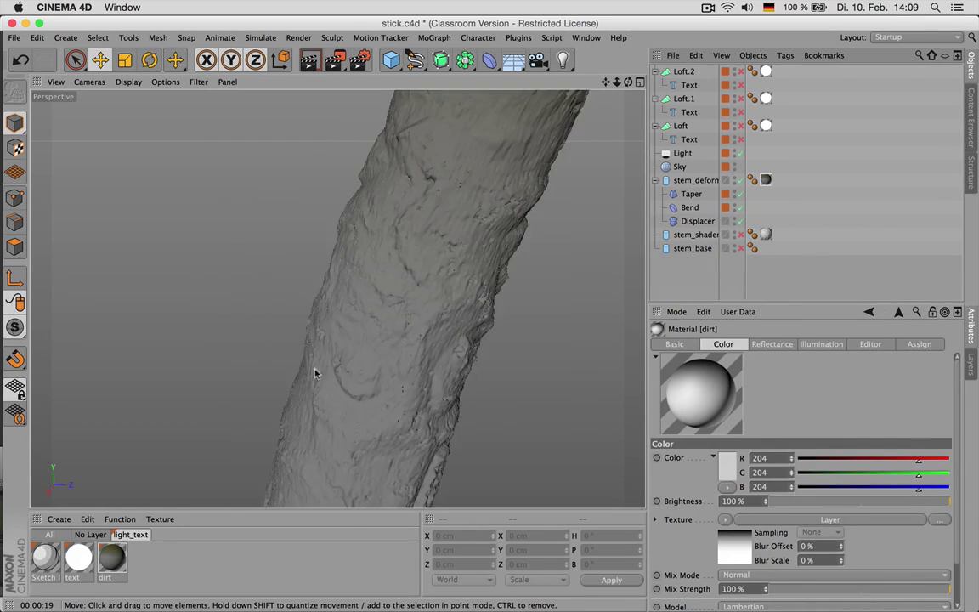
scroll(334, 295, "down", 5)
scroll(337, 298, "up", 5)
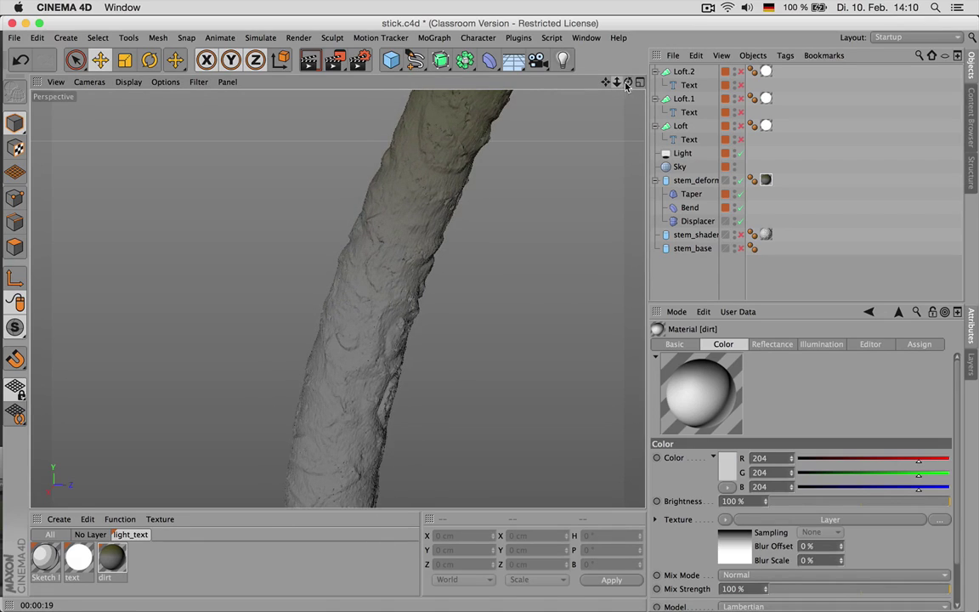
scroll(337, 299, "down", 4)
scroll(337, 298, "up", 4)
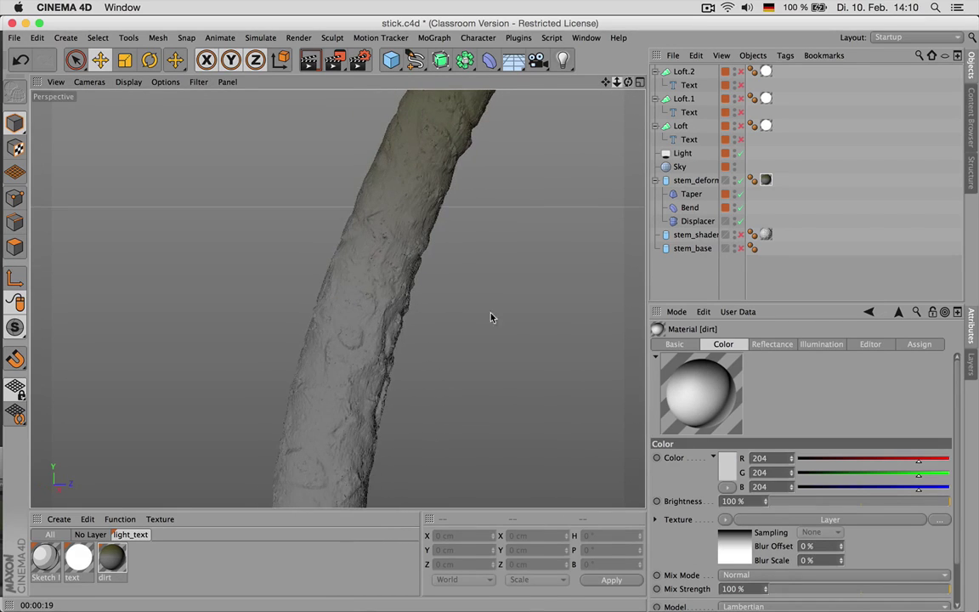
scroll(336, 298, "down", 2)
key("ctrl+r")
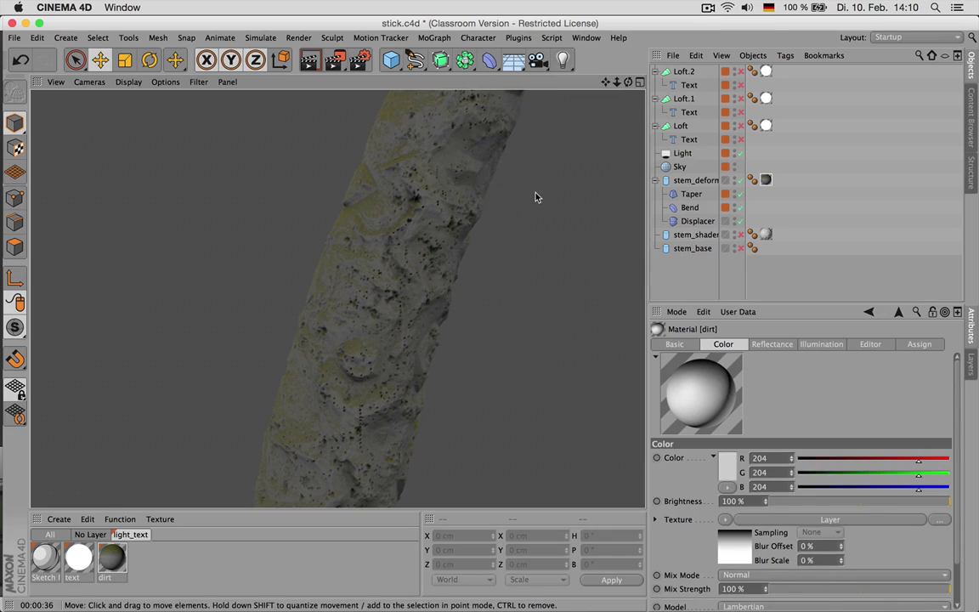
left_click(708, 7)
left_click(728, 37)
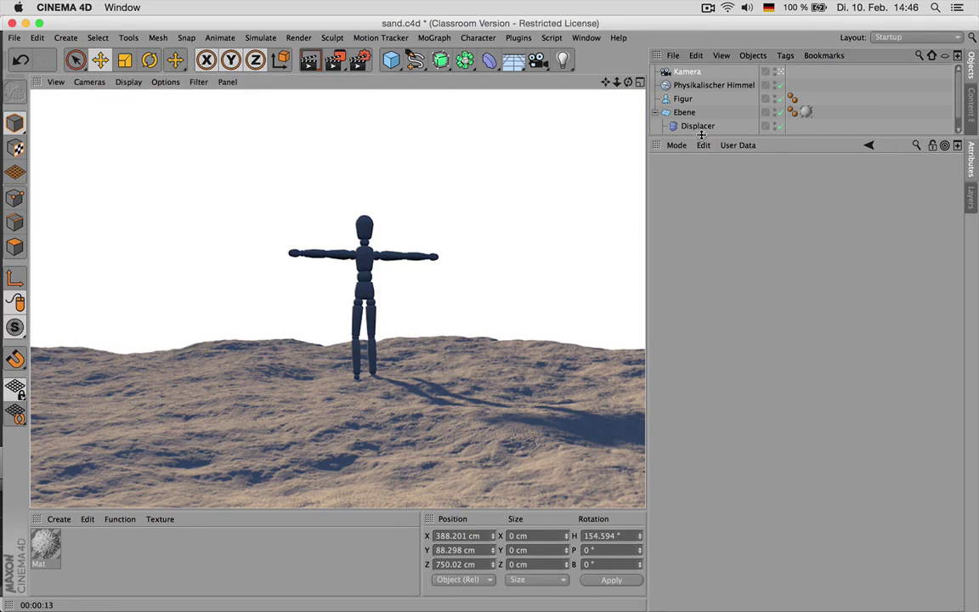
- Toggle the sand plane's second Displacer off and on, try reordering the Displacers, then undo
left_click_drag(701, 134, 710, 270)
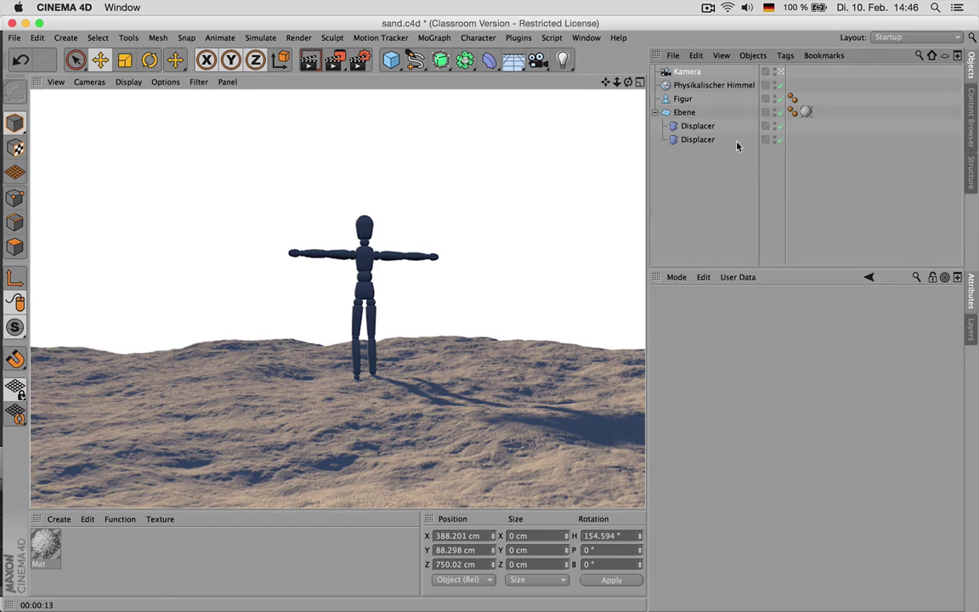
left_click(780, 139)
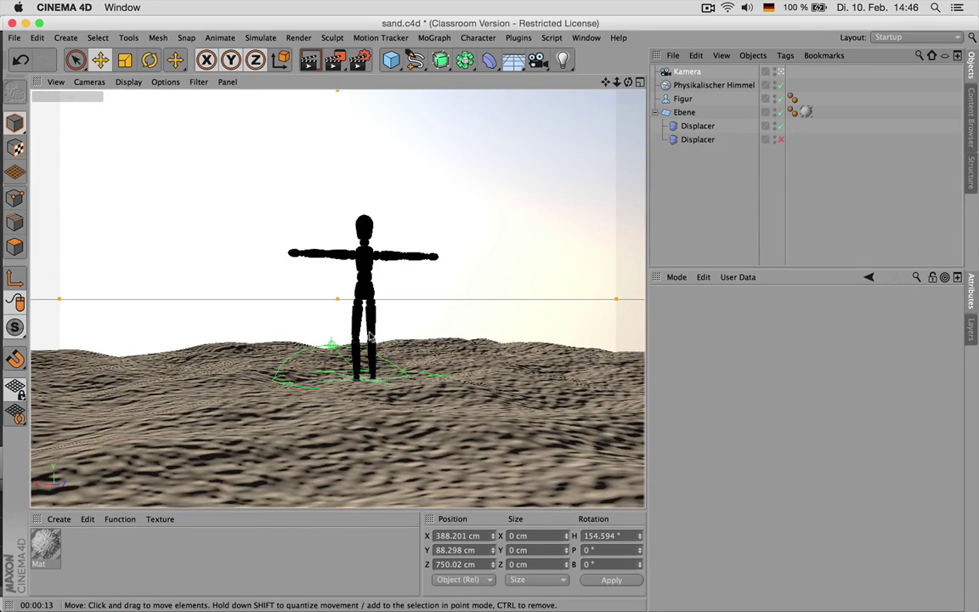
left_click(781, 140)
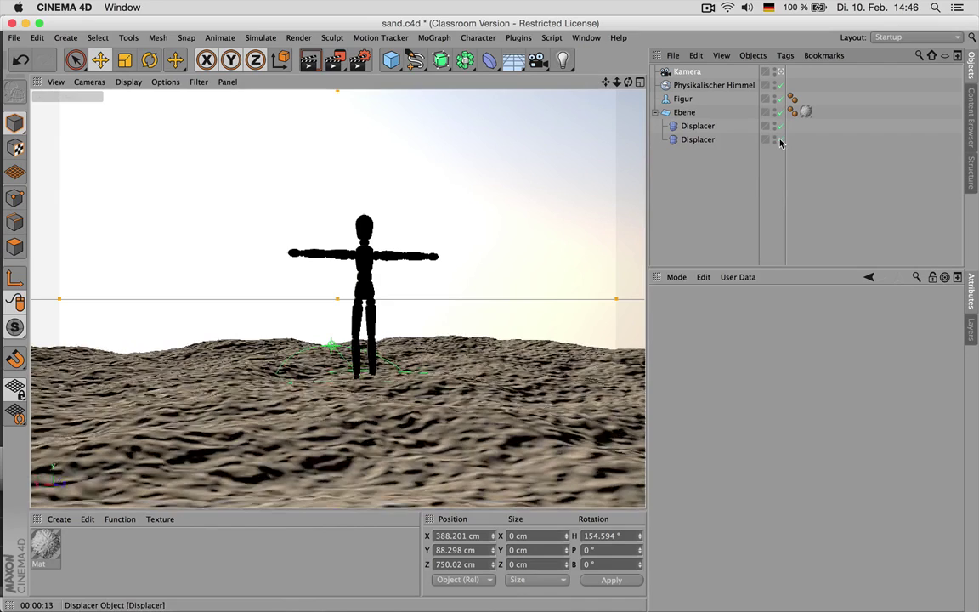
left_click(698, 140)
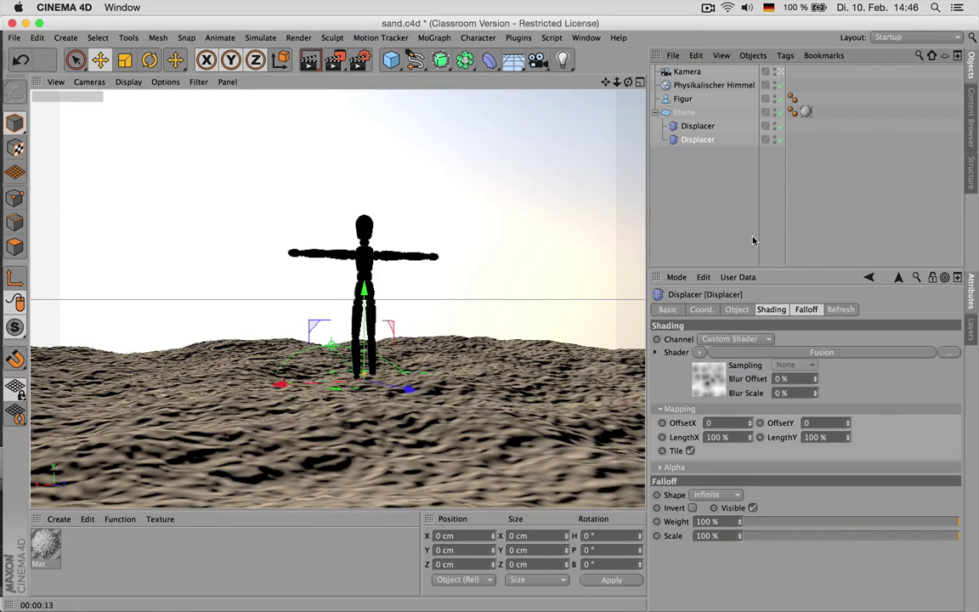
left_click_drag(698, 126, 702, 143)
key("super+z")
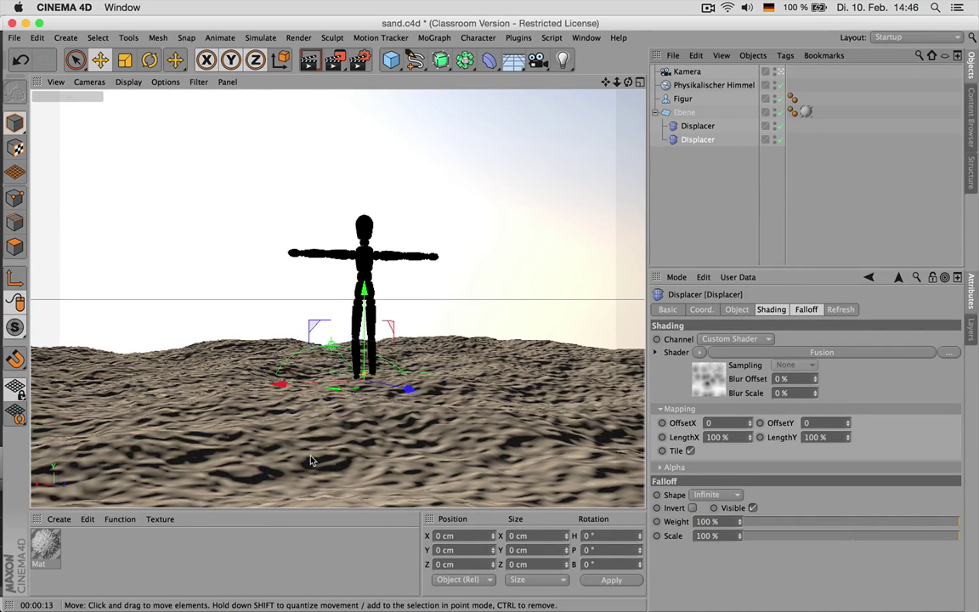
- Open the Ebene sand material's Displacement settings and orbit to view the terrain from above
double_click(804, 111)
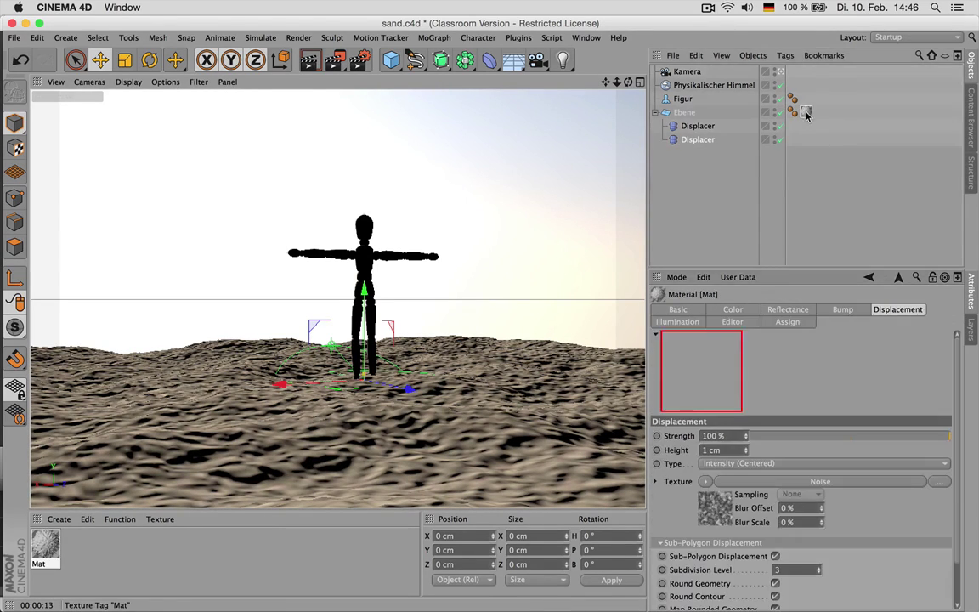
left_click_drag(794, 267, 884, 167)
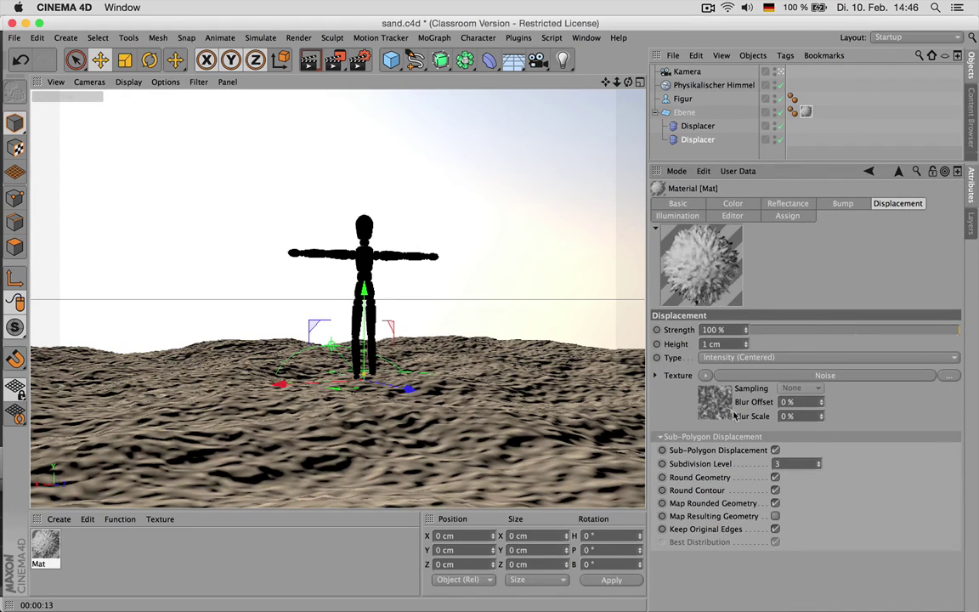
left_click_drag(748, 162, 748, 327)
left_click_drag(348, 330, 383, 286, "alt")
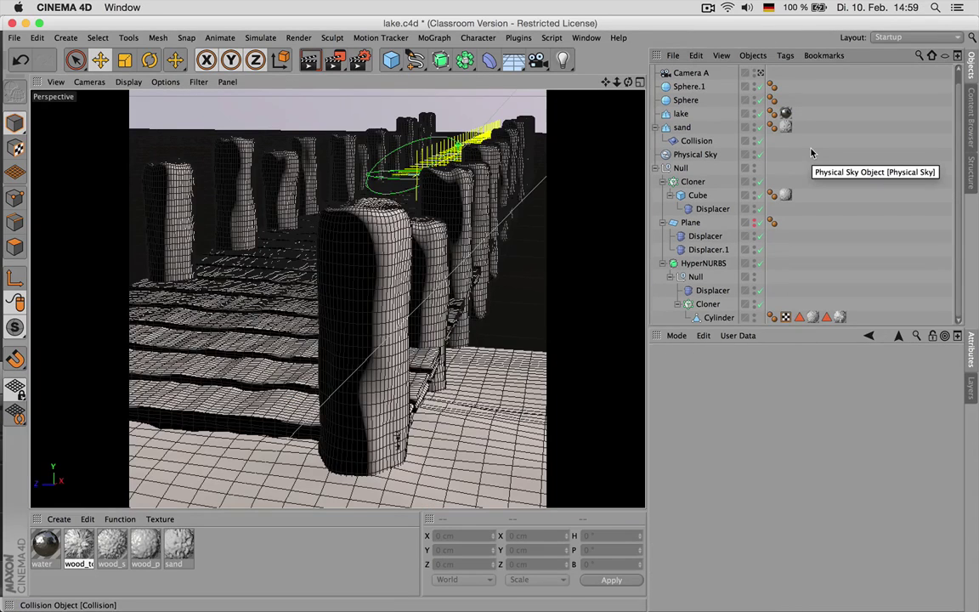
- Check the Collision deformer's colliders, then drag Sphere.1 down in Y to dent the sand beside the front post
left_click(689, 86)
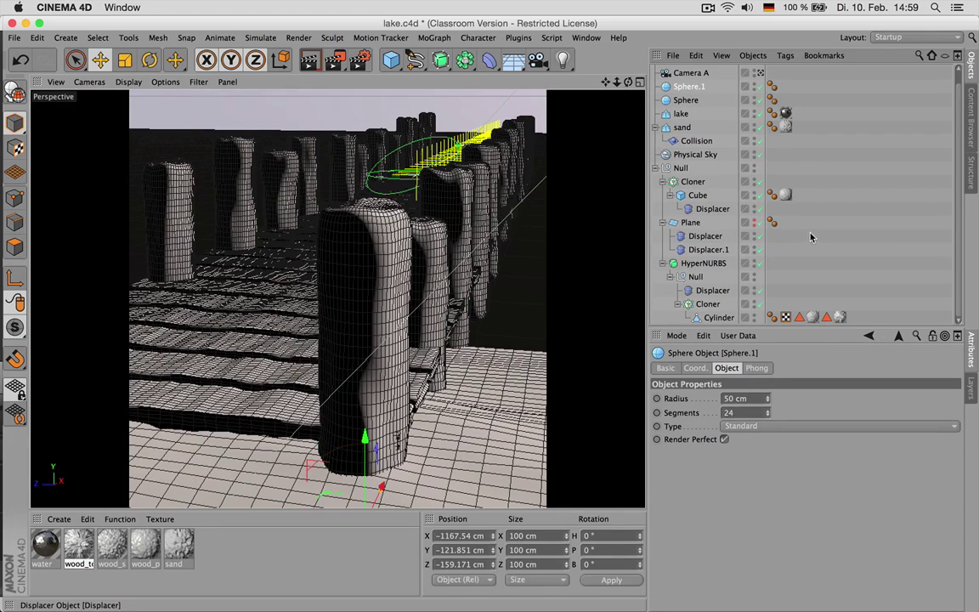
left_click(704, 141)
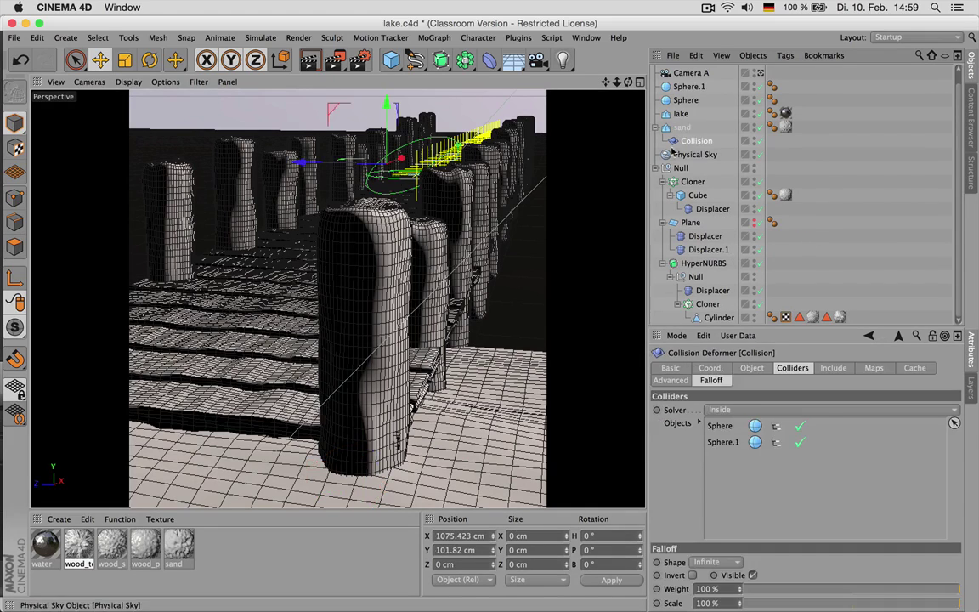
left_click(688, 100)
left_click(689, 87)
left_click_drag(367, 403, 395, 420)
- Deselect the sphere, pan across the polar bear render in Photoshop, and return to Cinema 4D's iceland.c4d
left_click(853, 242)
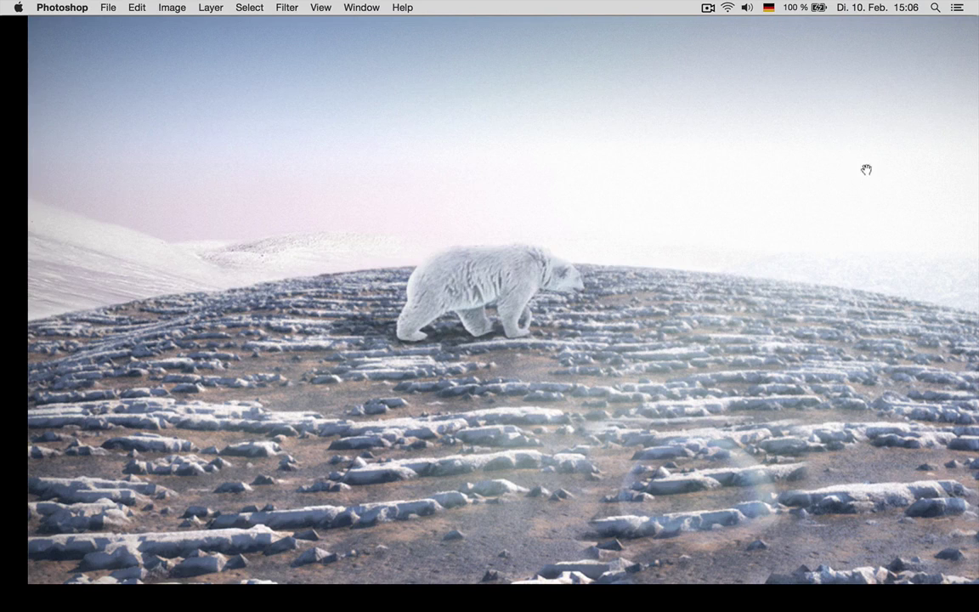
left_click_drag(865, 168, 721, 176)
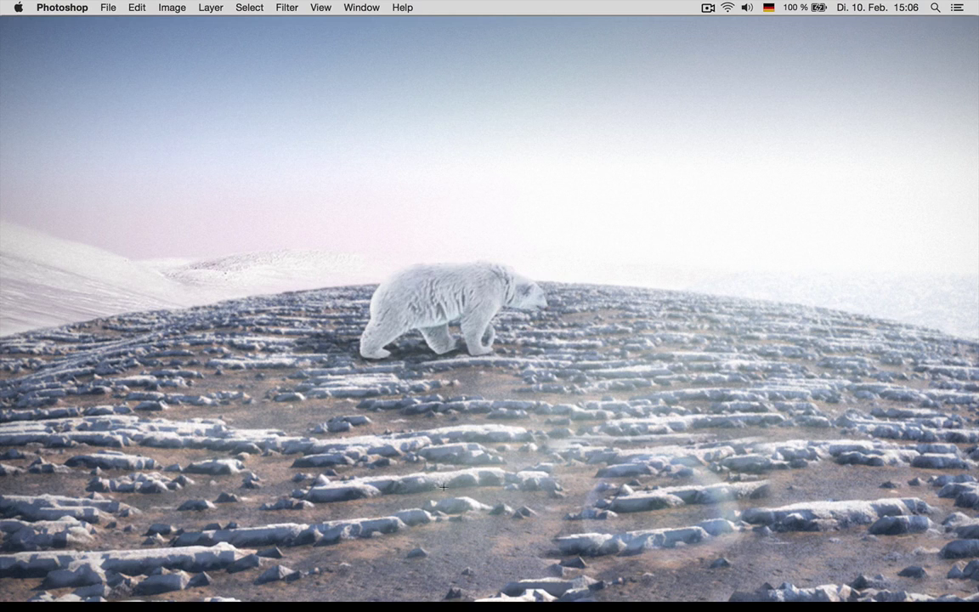
key("super+Tab")
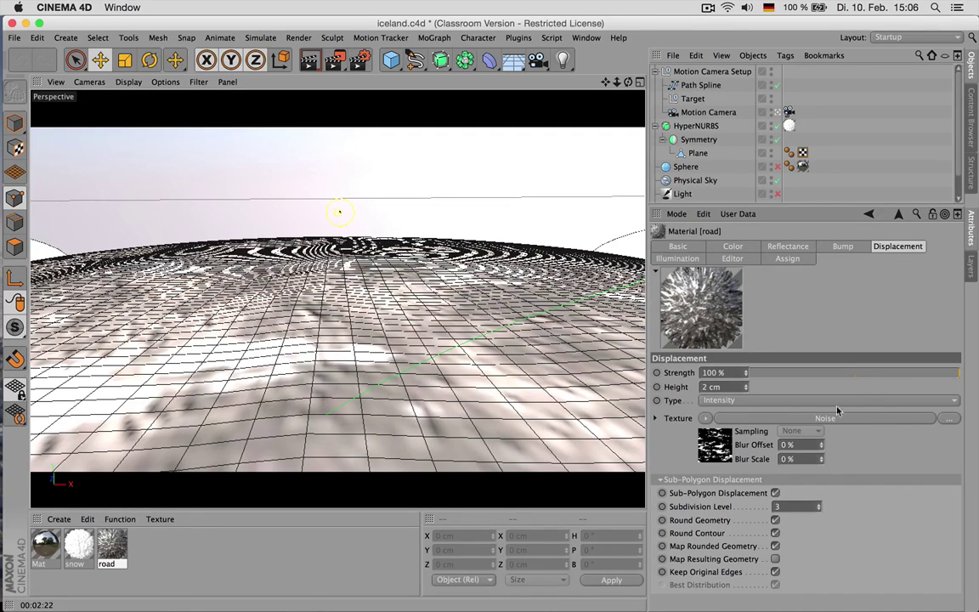
- Open the road material's Color Fusion shader to view its white blend, Noise mask and base layer
left_click(731, 245)
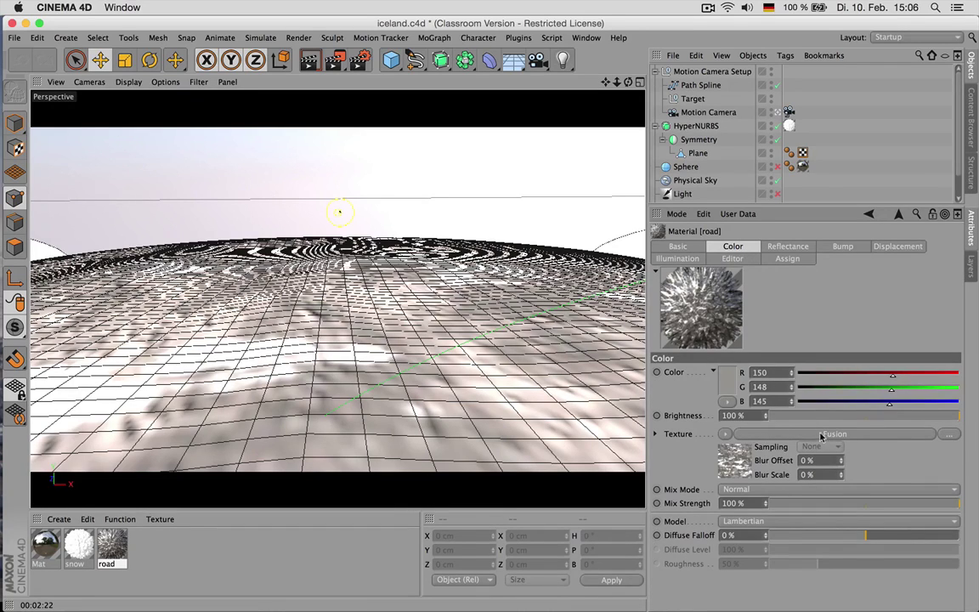
left_click(763, 434)
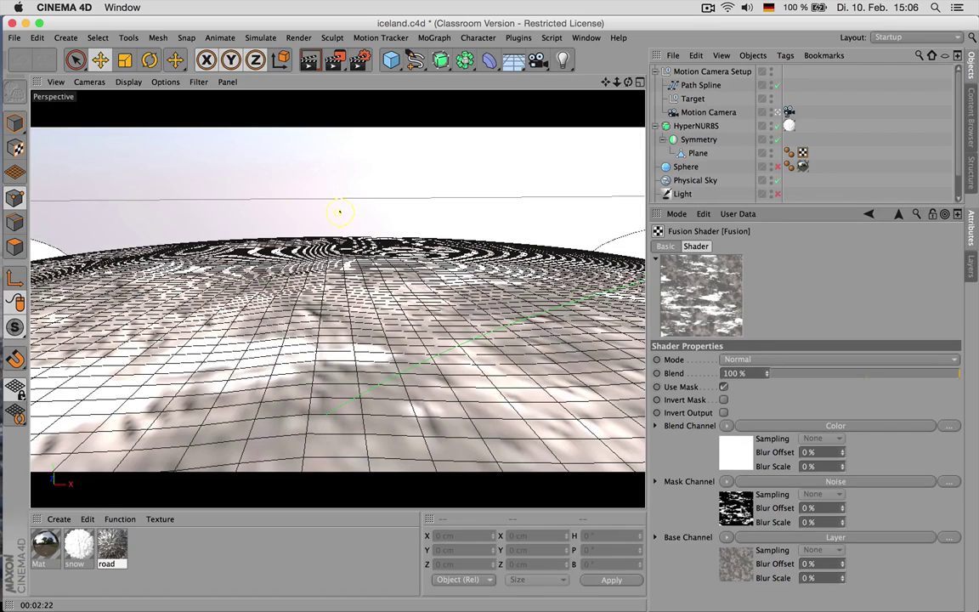
key("super+Tab")
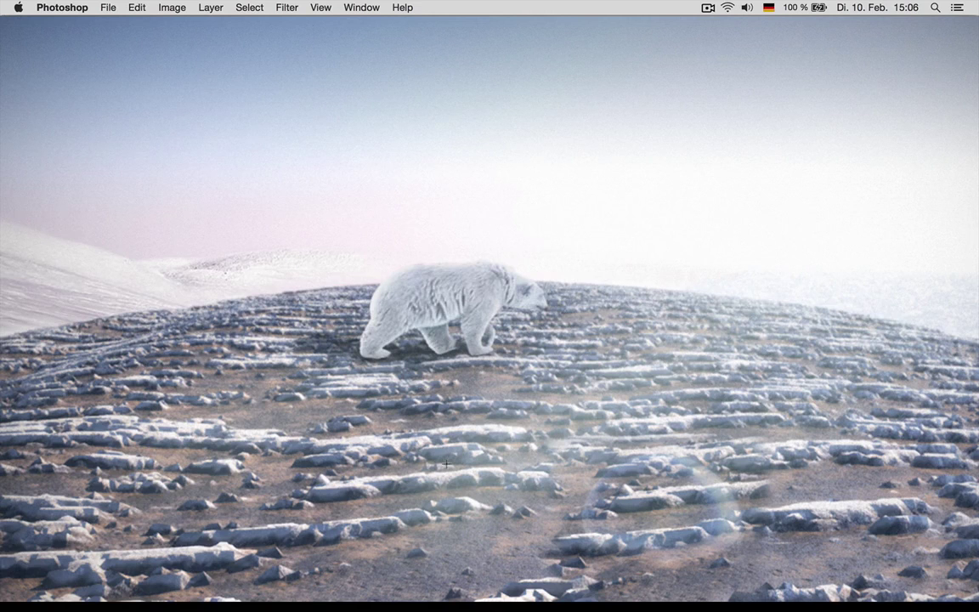